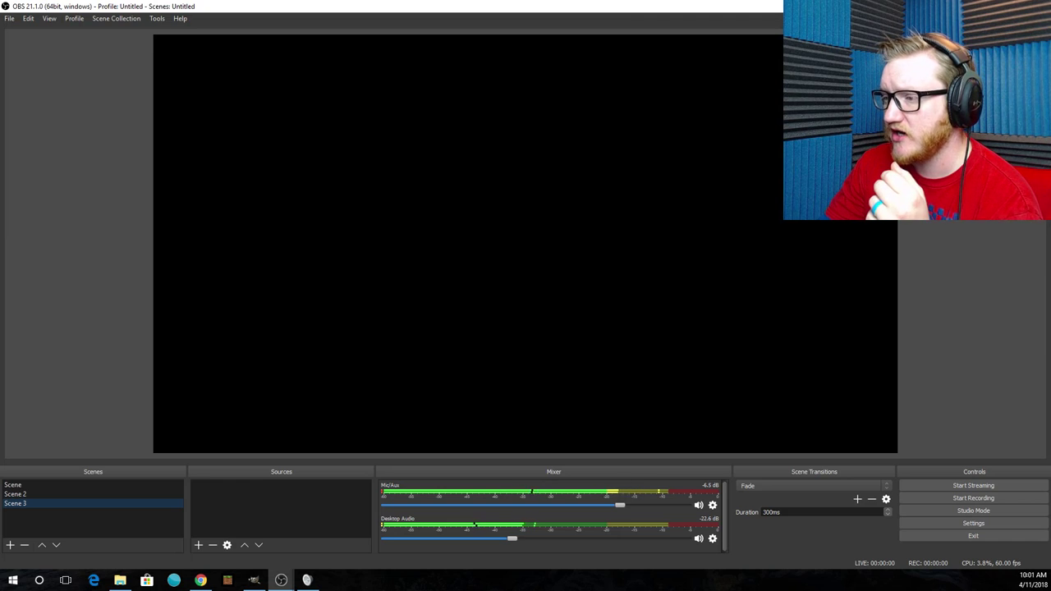
Switch to Chrome and look over the download options and features on the OBS Project website, closing the browser's downloads bar.
key("alt+Tab")
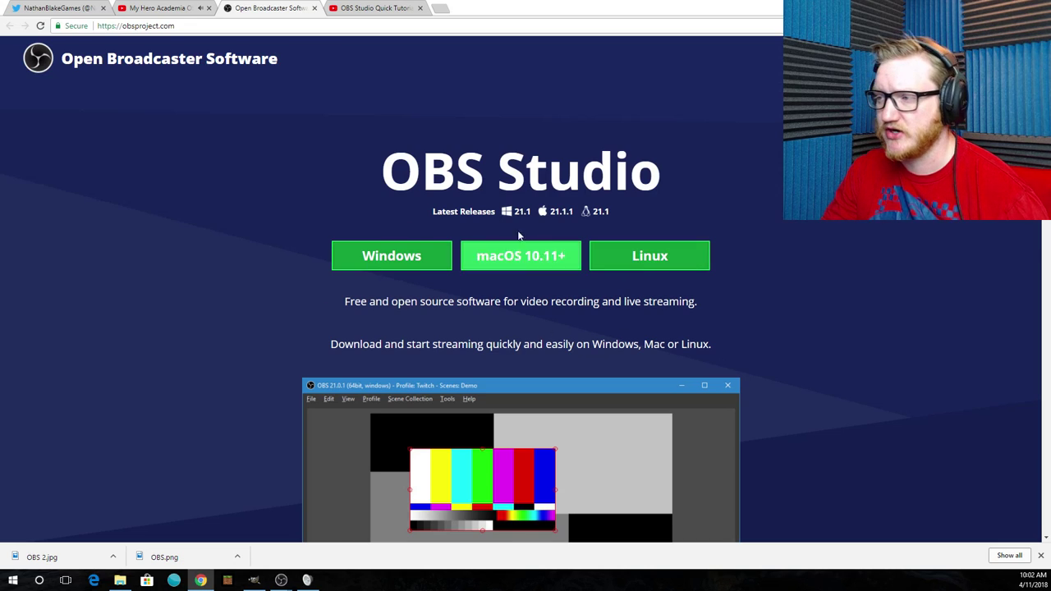
scroll(761, 333, "down", 6)
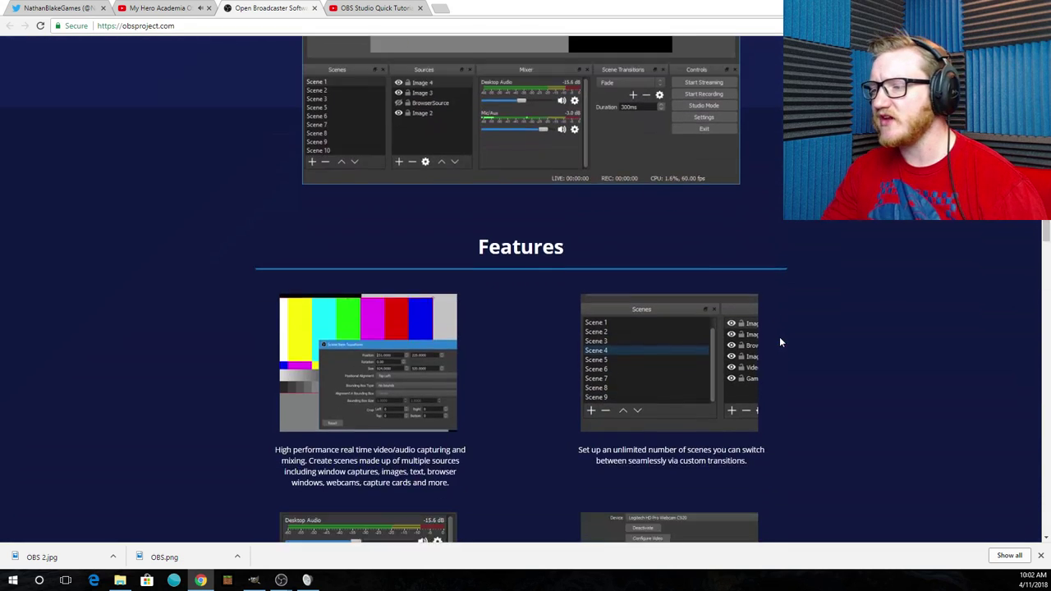
scroll(780, 343, "down", 10)
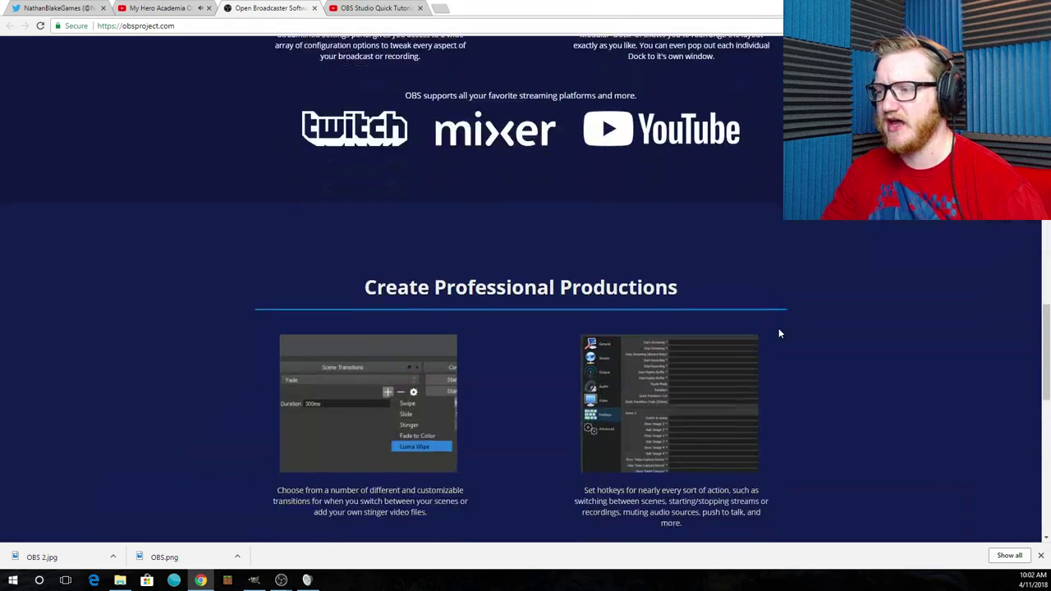
scroll(780, 333, "down", 10)
scroll(760, 336, "up", 5)
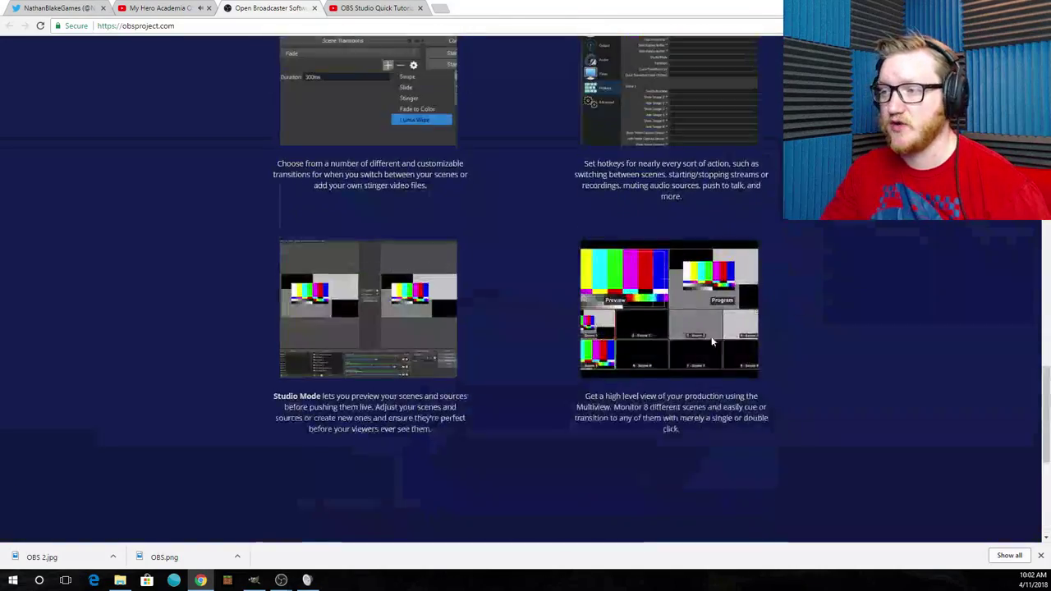
scroll(713, 342, "up", 15)
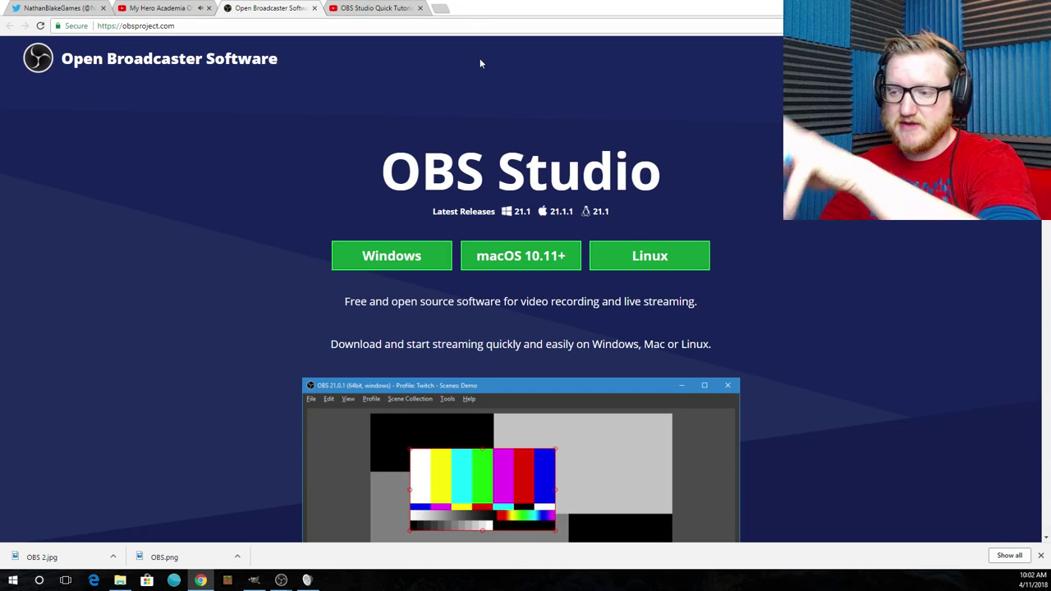
left_click(1040, 556)
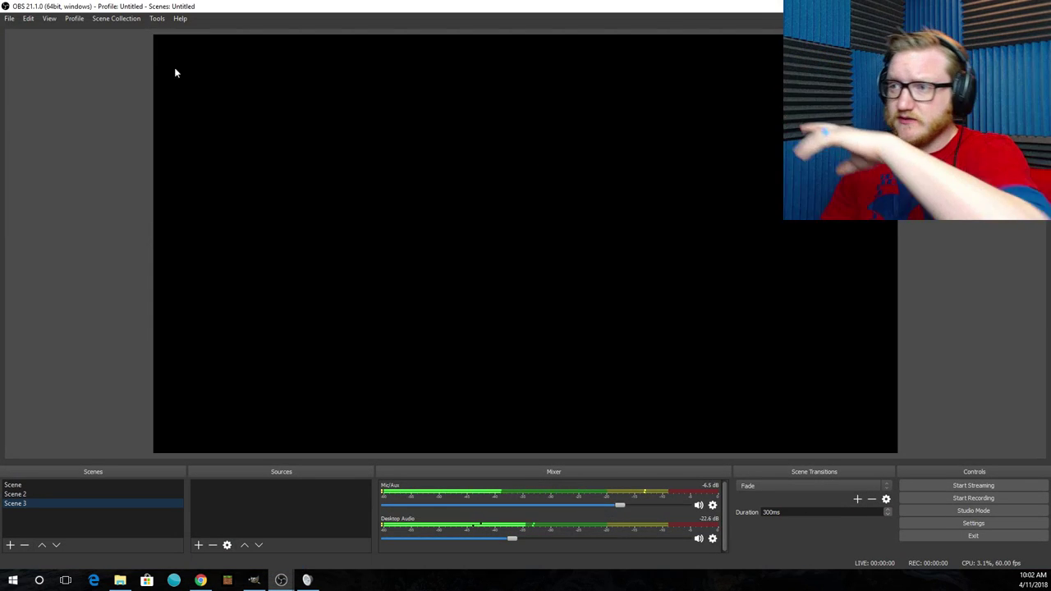
Open the OBS Studio settings, view the available themes without changing the Dark theme, and close the settings.
left_click(9, 18)
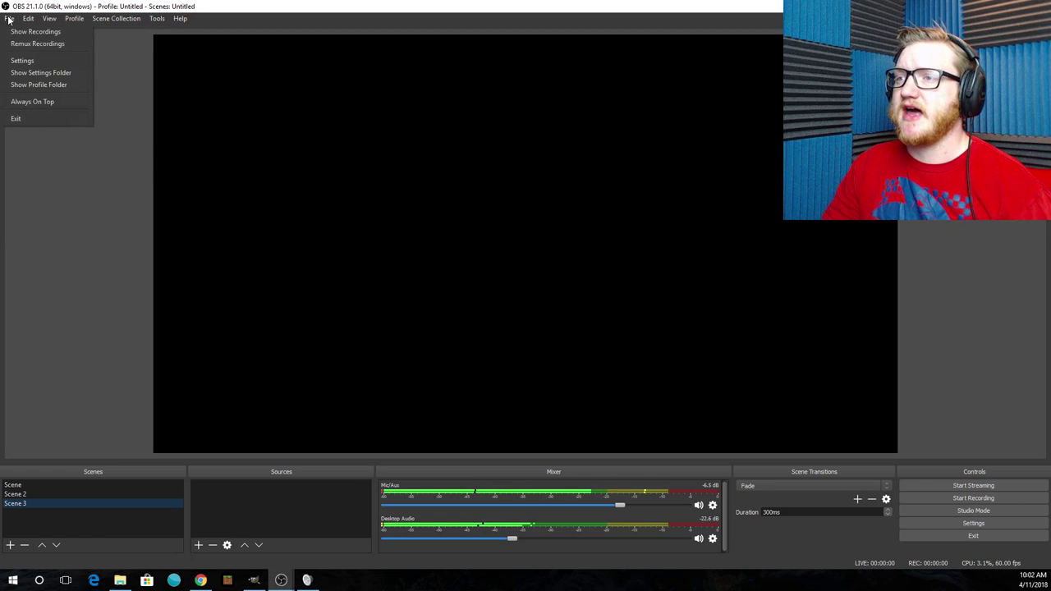
left_click(25, 64)
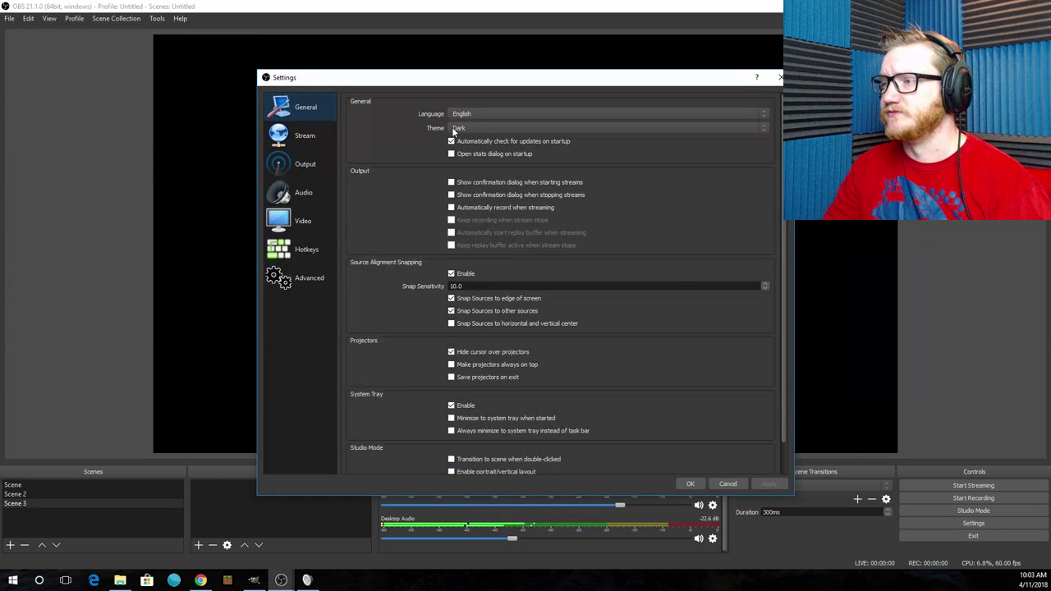
left_click(759, 129)
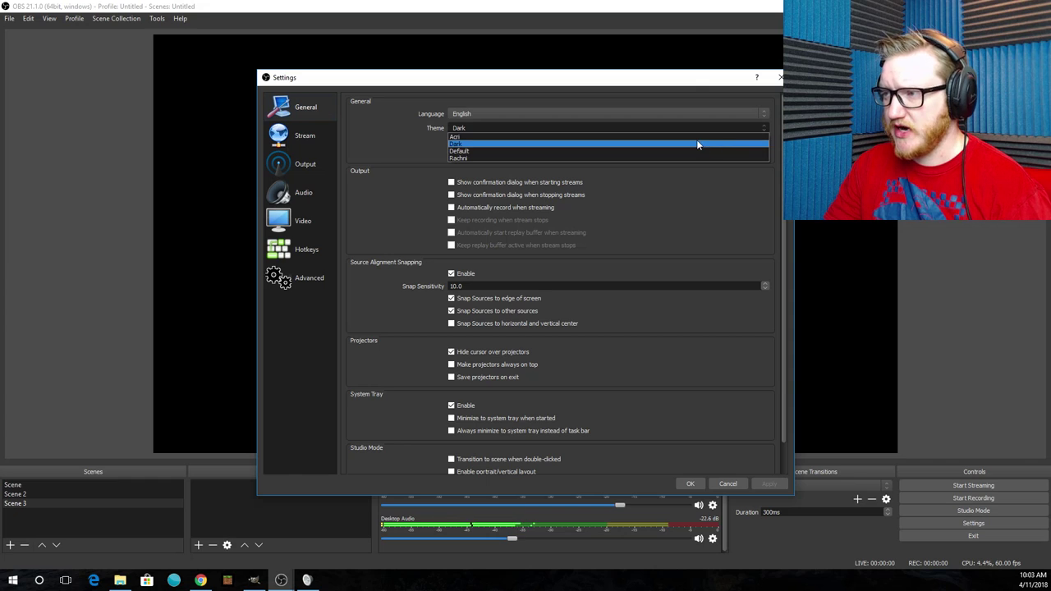
left_click(762, 127)
left_click_drag(695, 84, 620, 60)
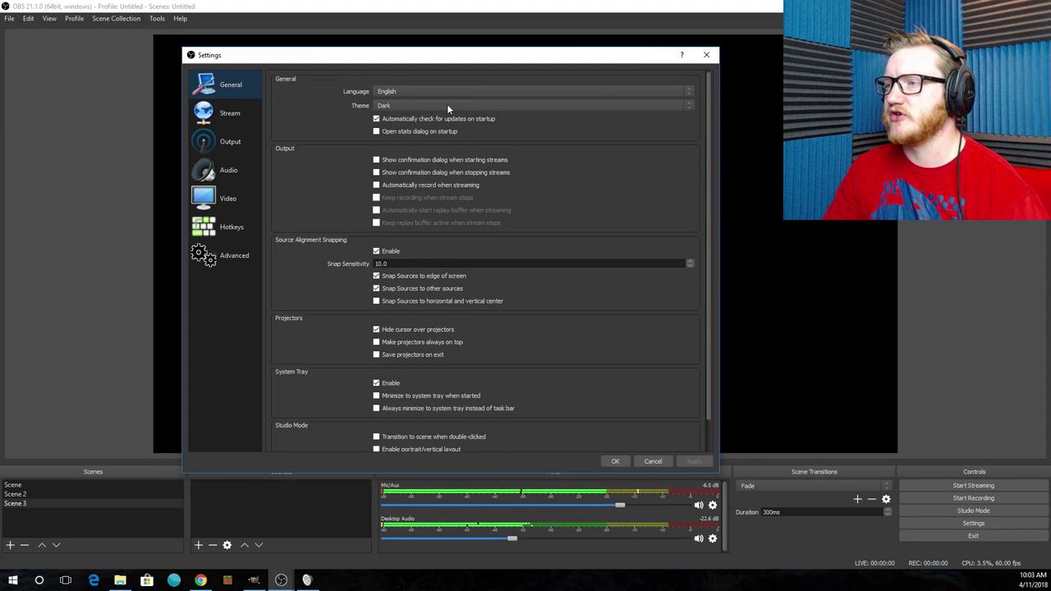
left_click(710, 53)
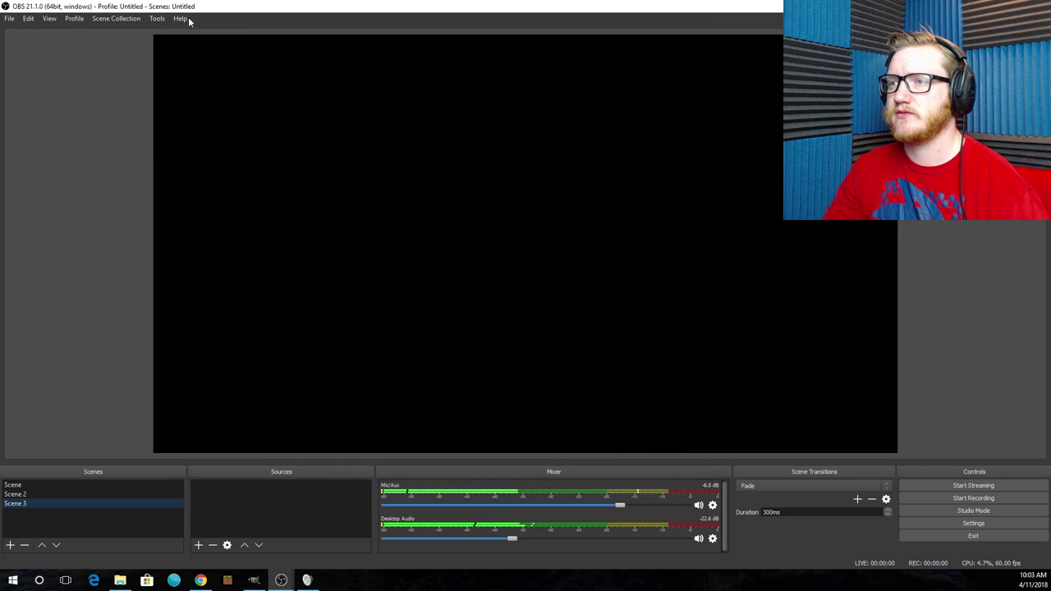
Reopen the settings and examine the General options from language and theme down to the studio mode Multiview layout.
left_click(9, 19)
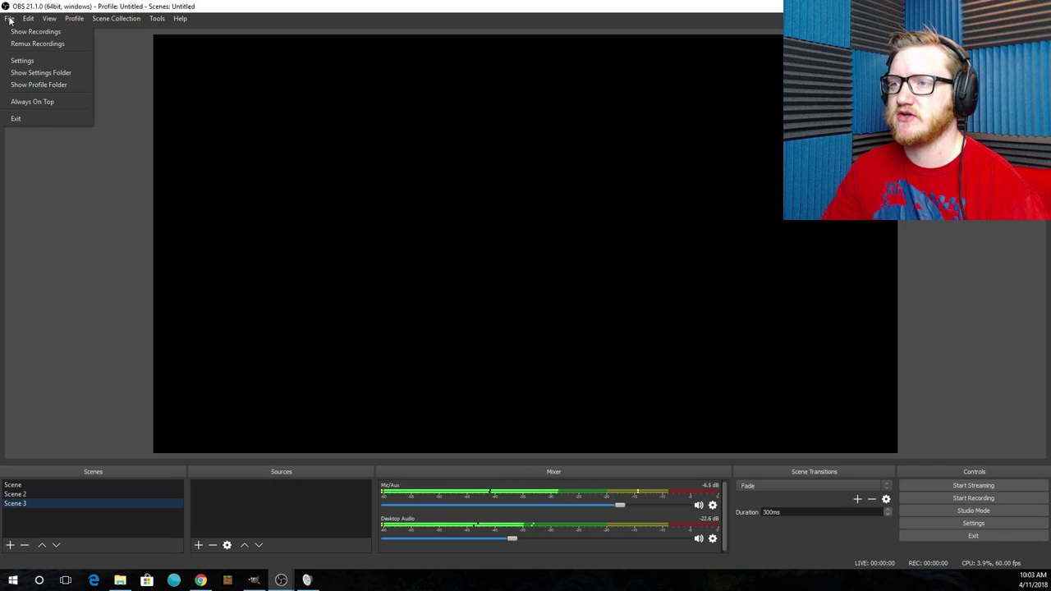
left_click(972, 523)
left_click(971, 523)
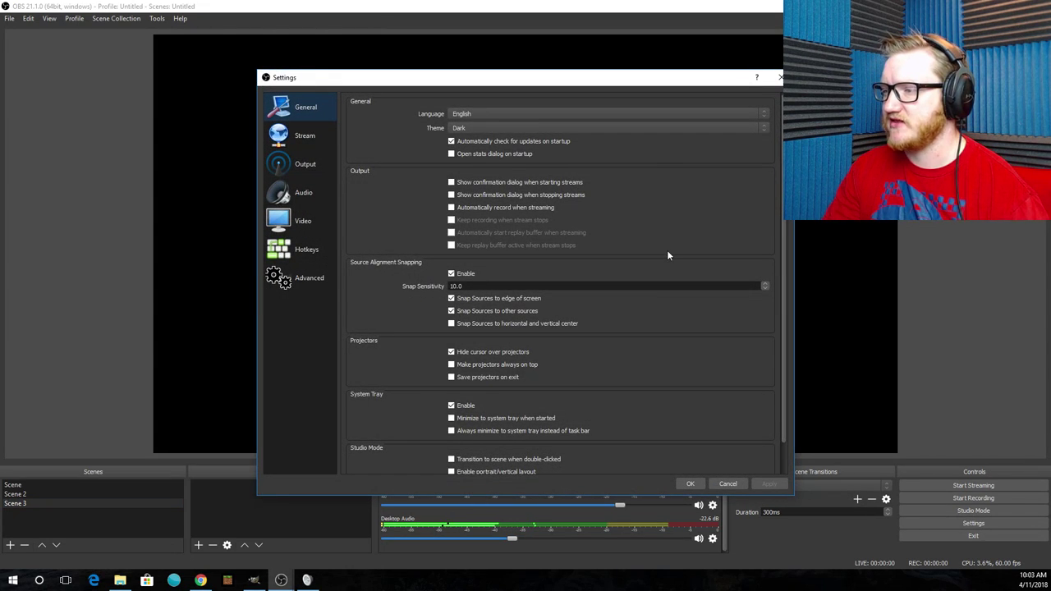
scroll(670, 249, "down", 1)
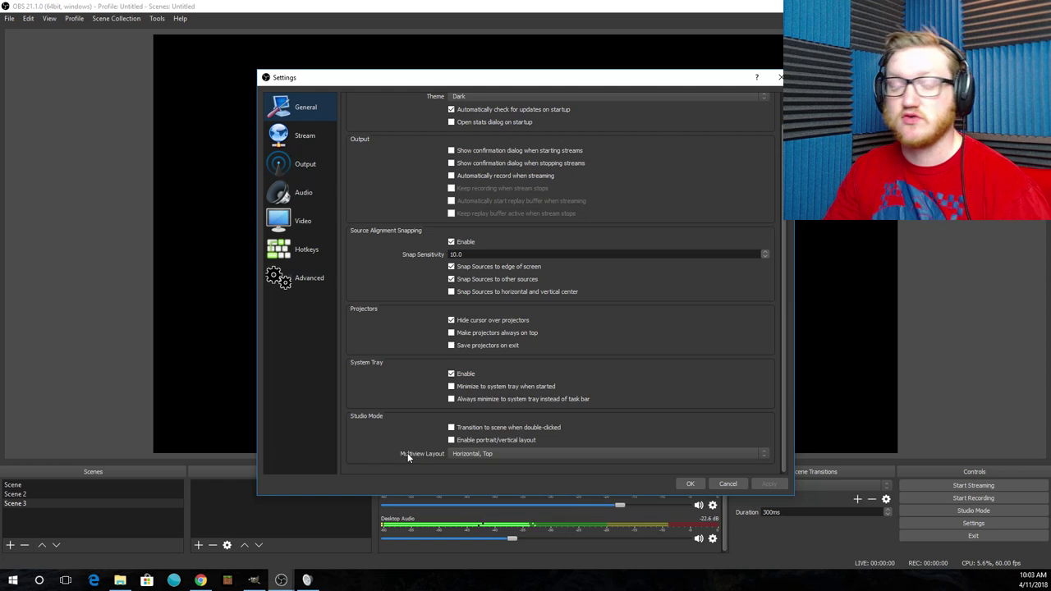
scroll(572, 203, "up", 2)
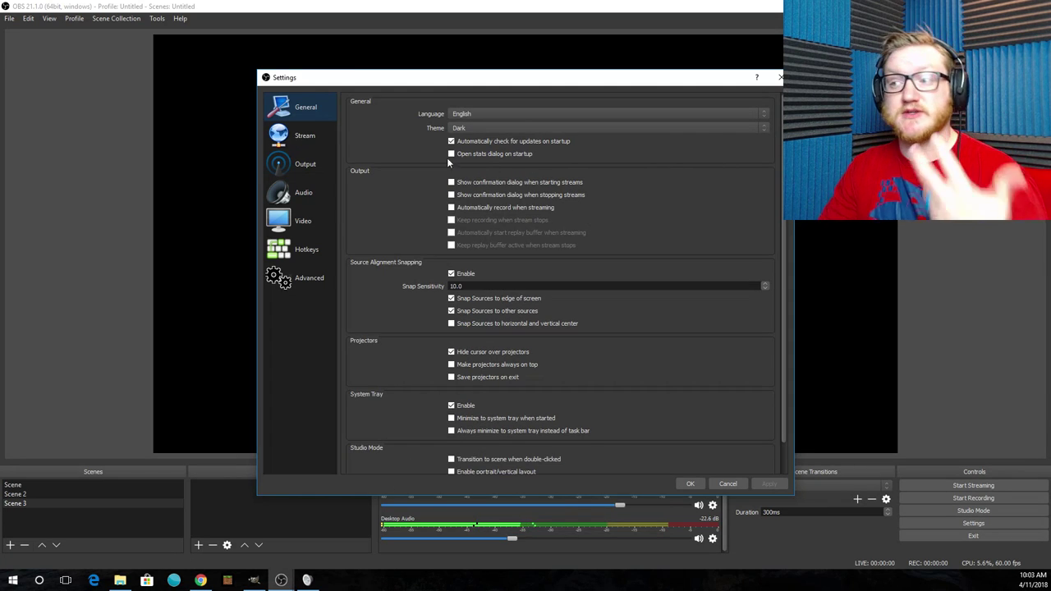
Examine the Stream settings, viewing the available streaming services and YouTube ingest servers without changing the selections.
left_click(320, 134)
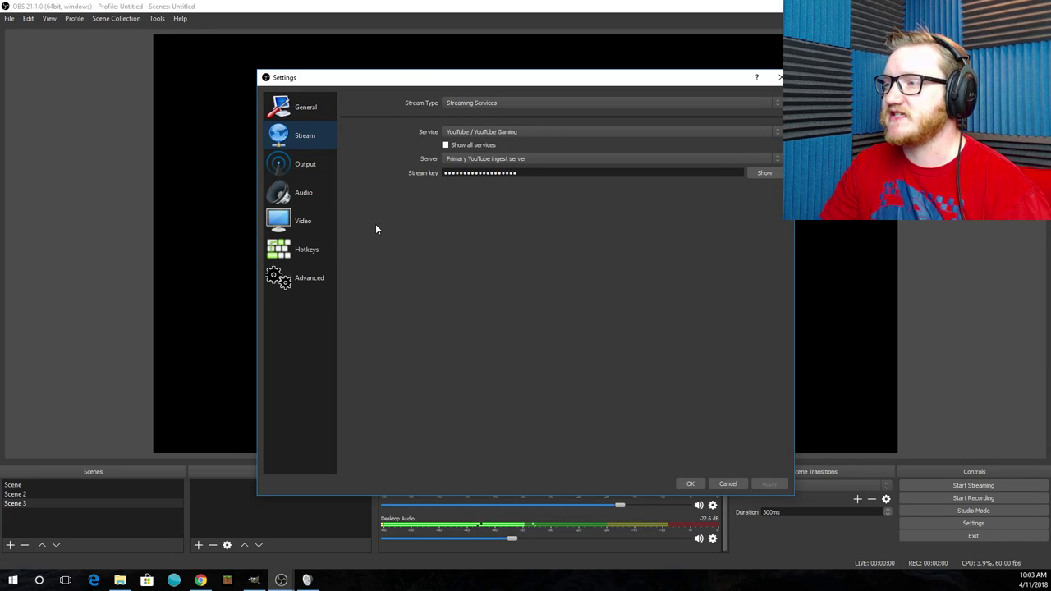
left_click_drag(409, 77, 299, 71)
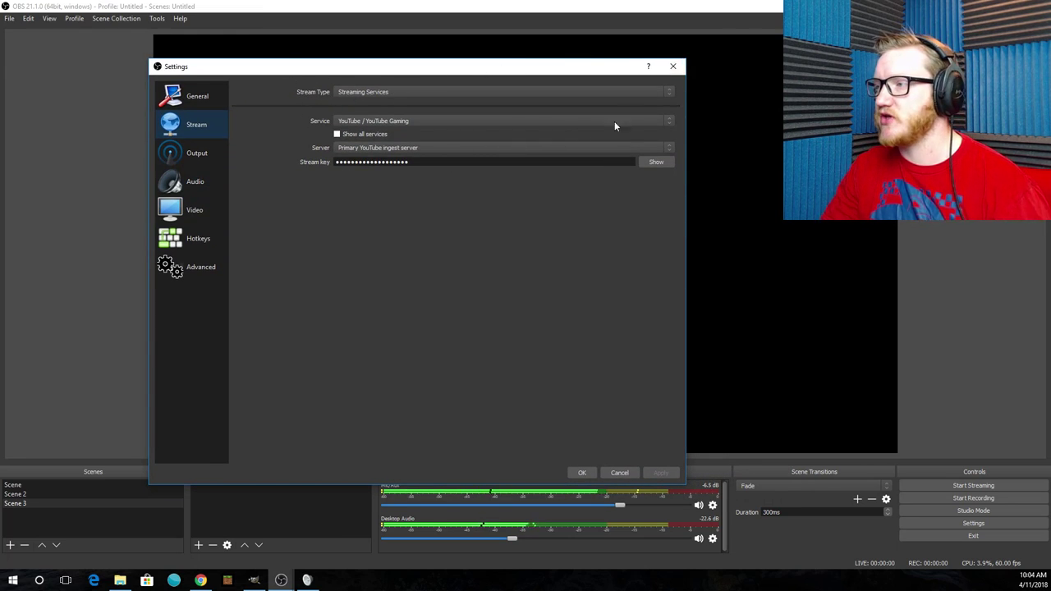
left_click(670, 120)
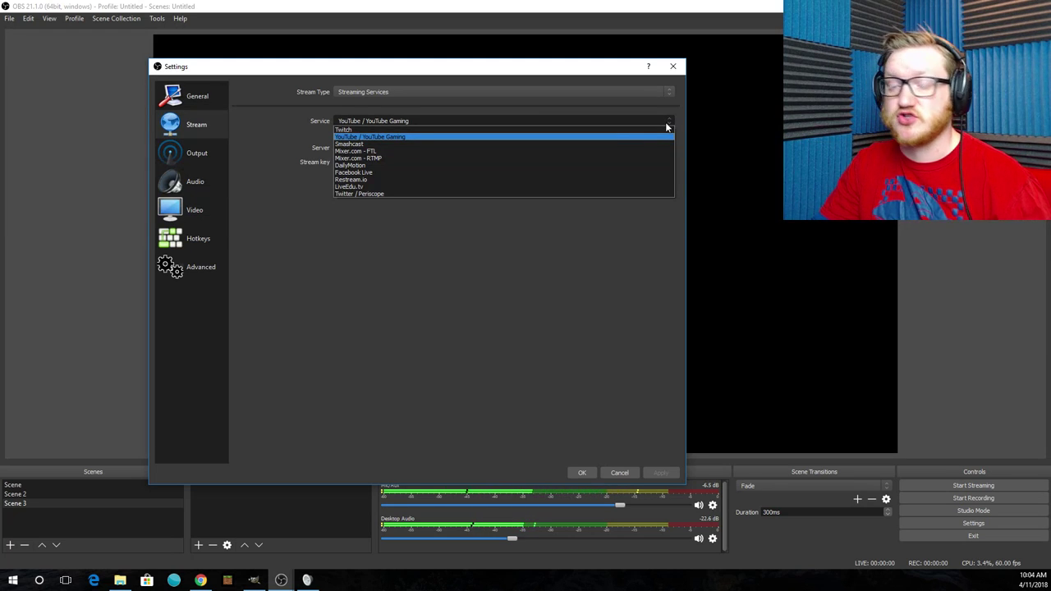
left_click(666, 123)
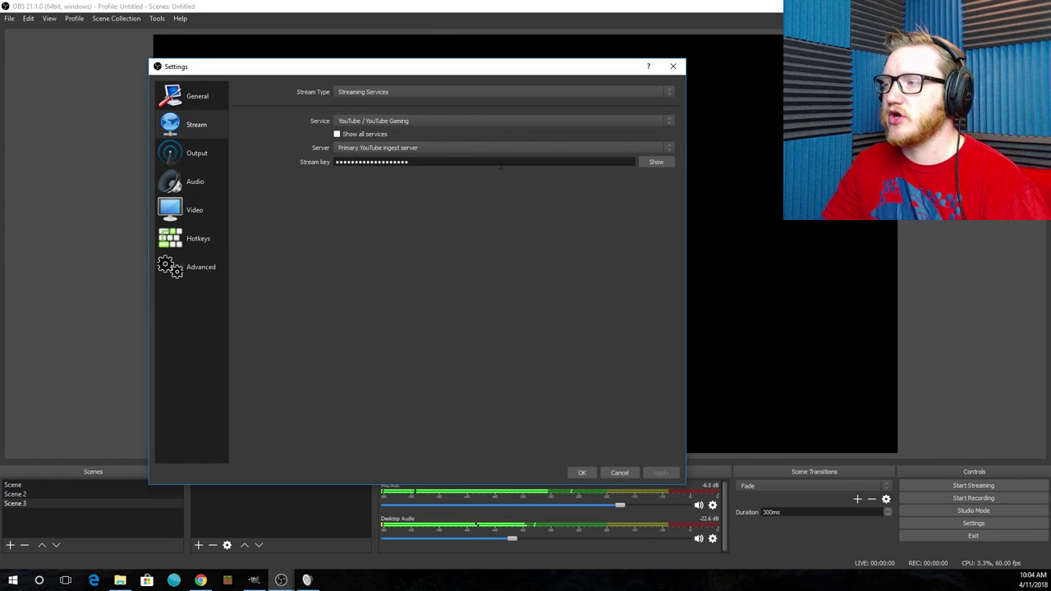
left_click(670, 149)
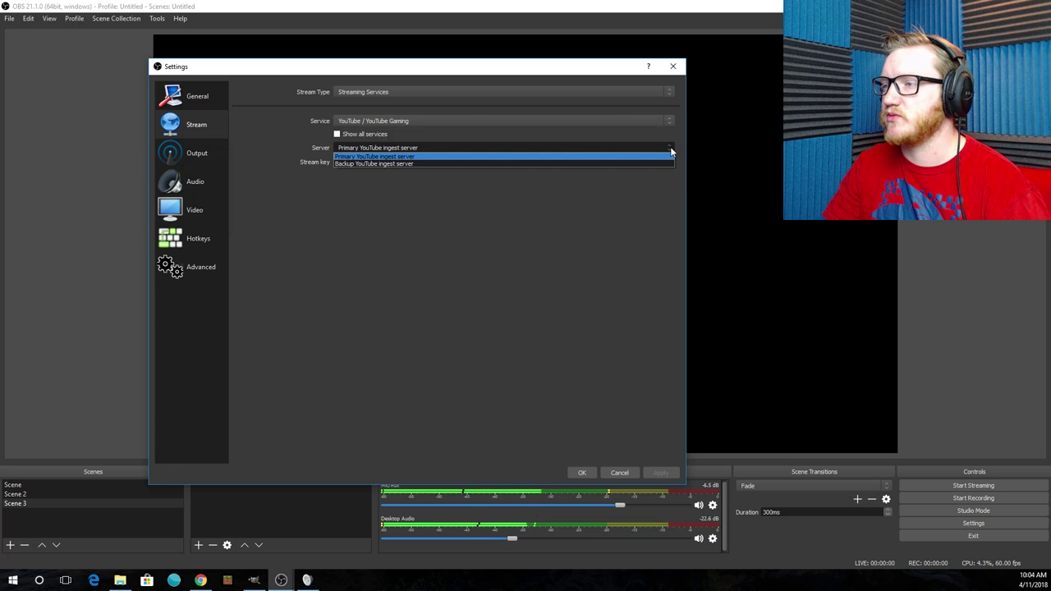
left_click(670, 148)
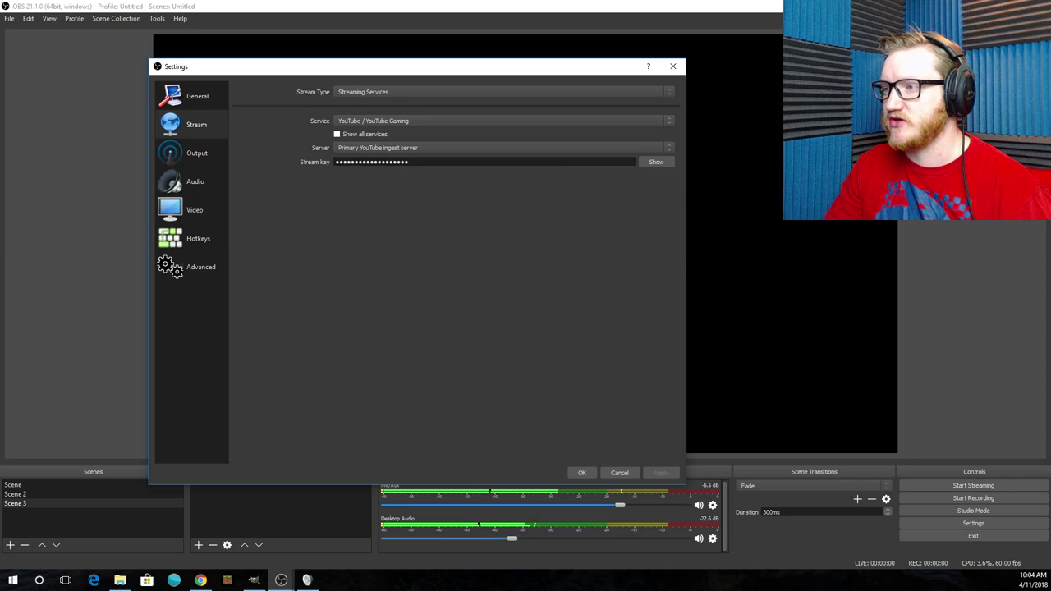
Open YouTube in a new Chrome tab and find the server URL and stream key under Encoder Setup in the live streaming dashboard.
key("alt+Tab")
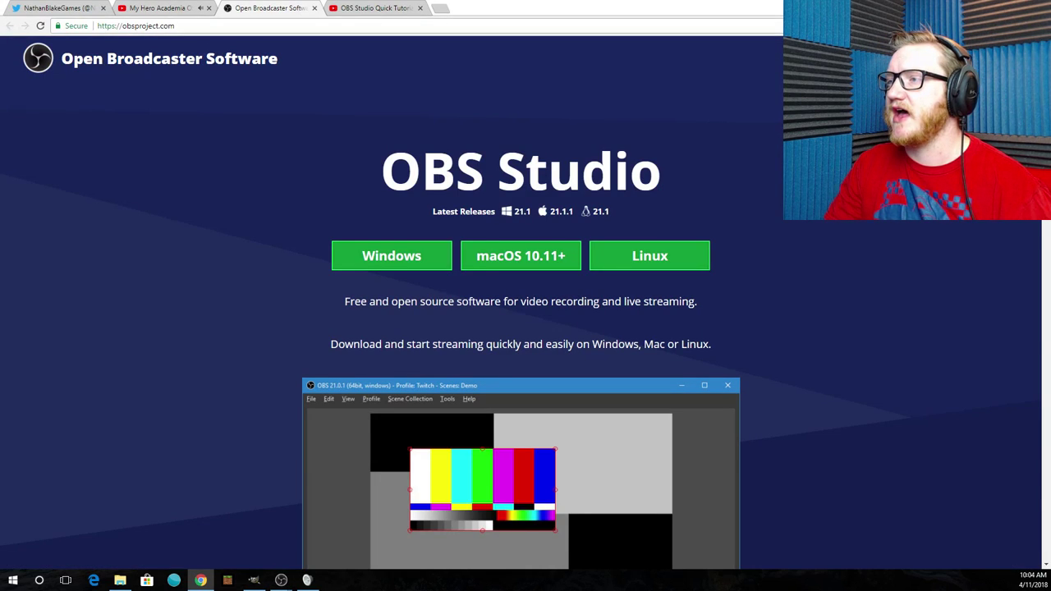
left_click(440, 9)
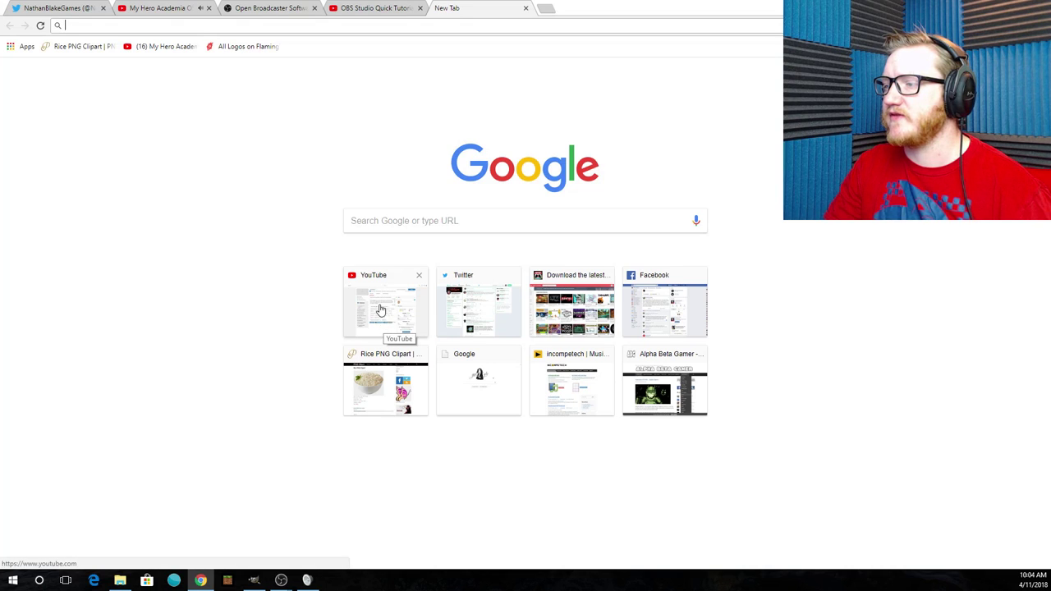
left_click(380, 310)
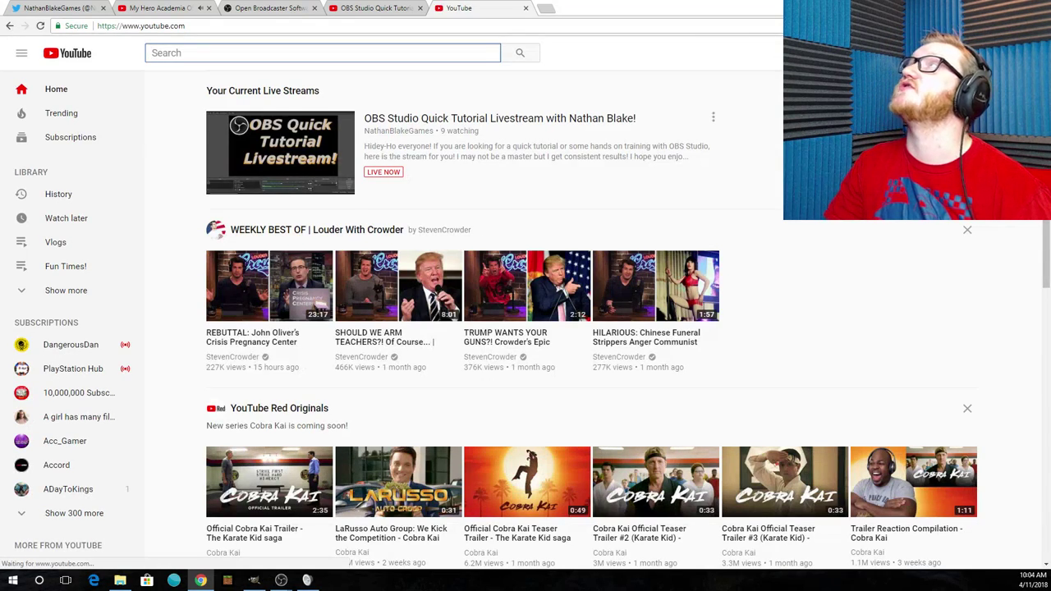
left_click(1020, 52)
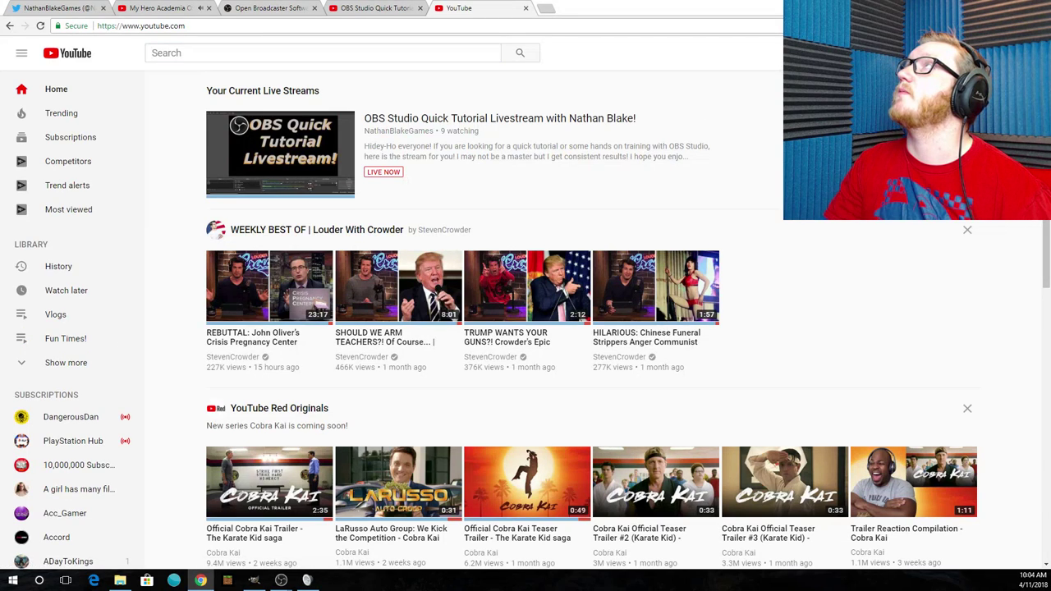
left_click(911, 140)
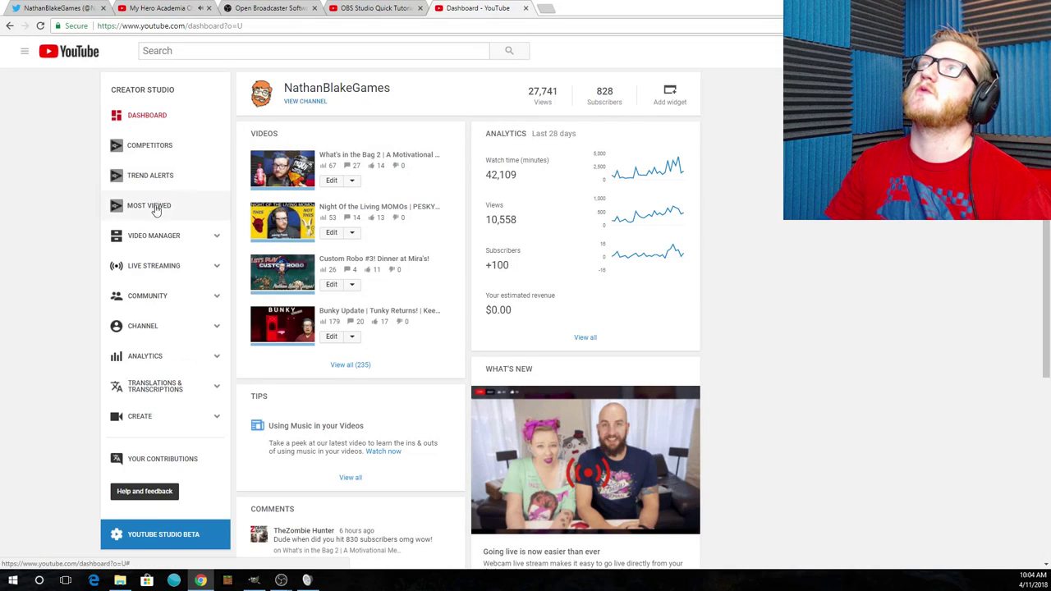
left_click(169, 267)
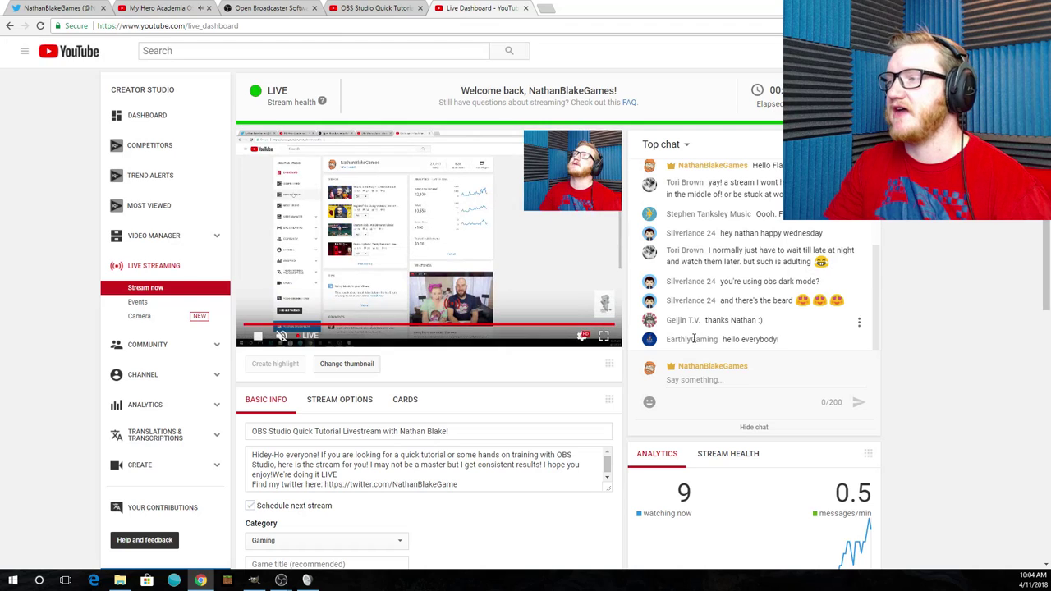
scroll(906, 316, "down", 4)
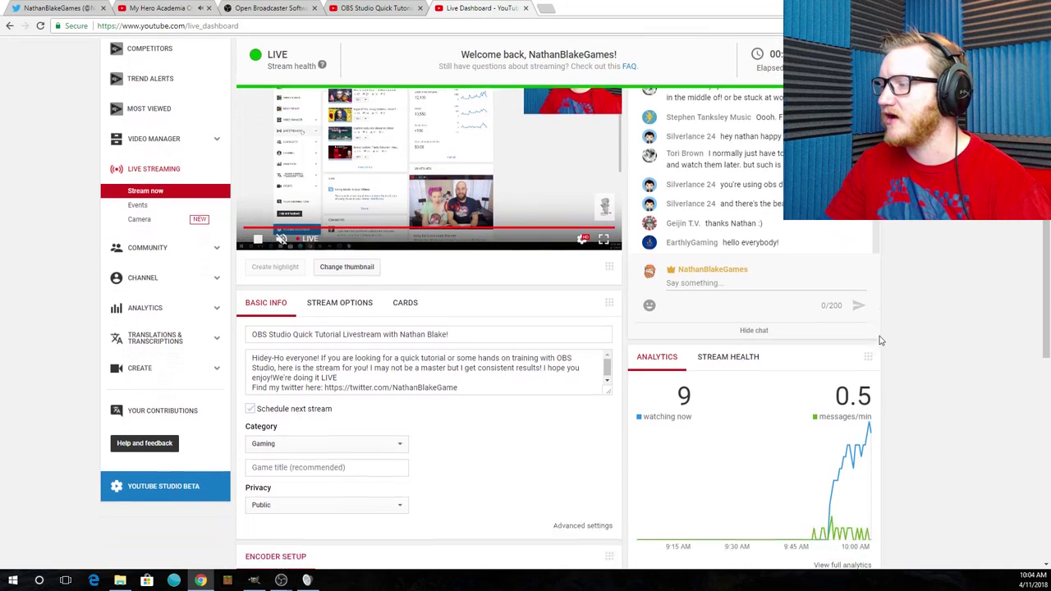
scroll(880, 341, "down", 2)
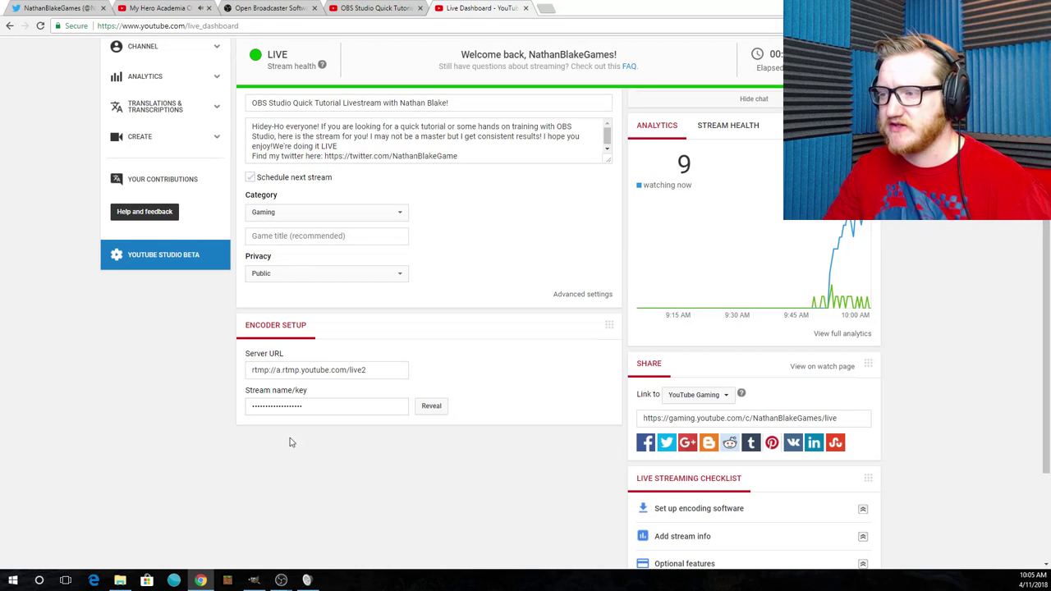
Close the live dashboard tab and check the chat on the livestream's watch page.
left_click(526, 8)
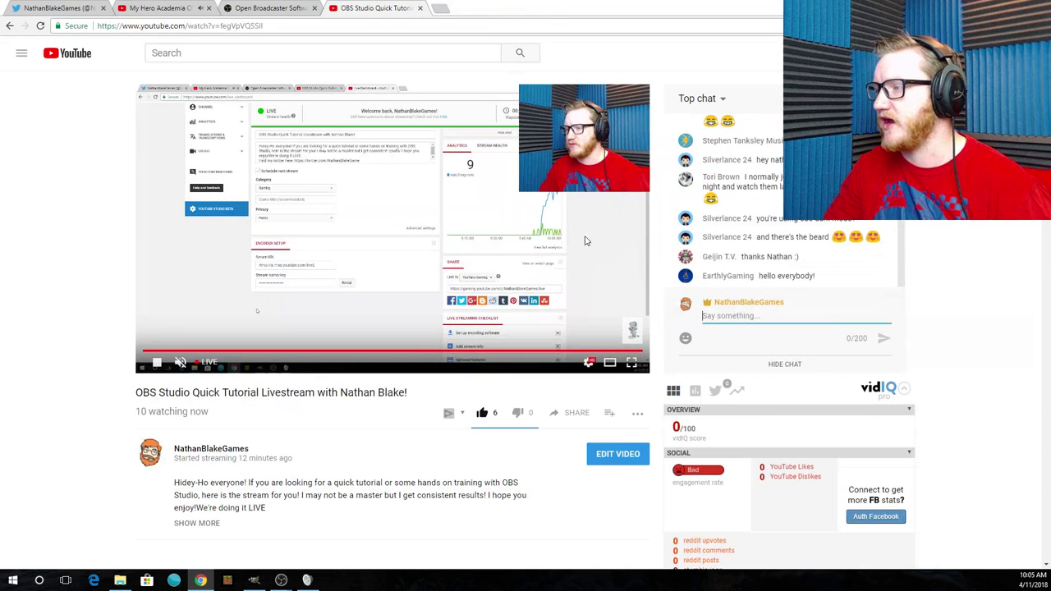
left_click(703, 315)
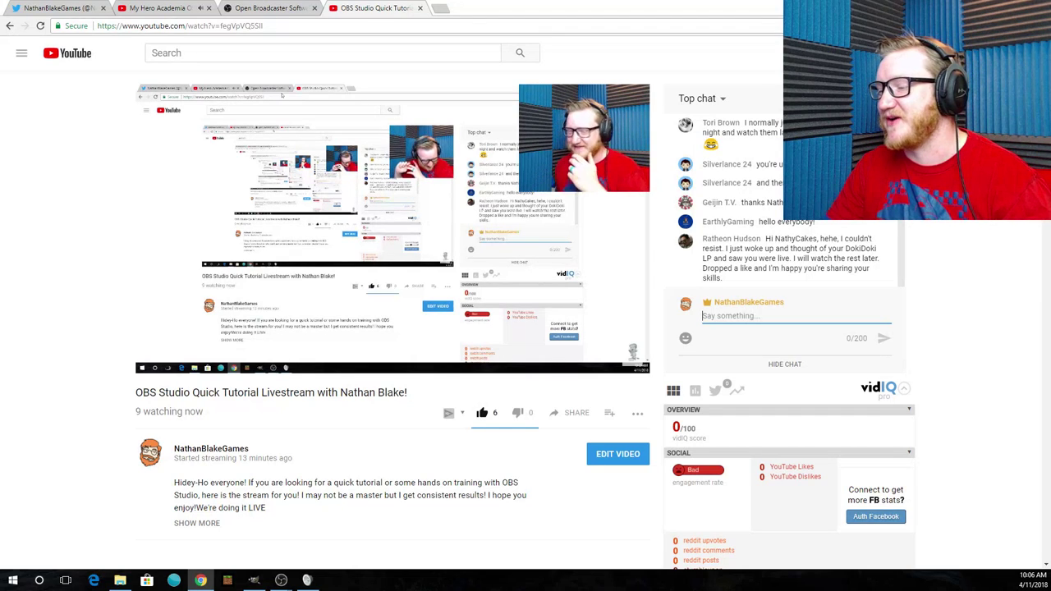
Switch back to OBS Studio and review the General, Stream and Output pages of the settings.
key("alt+Tab")
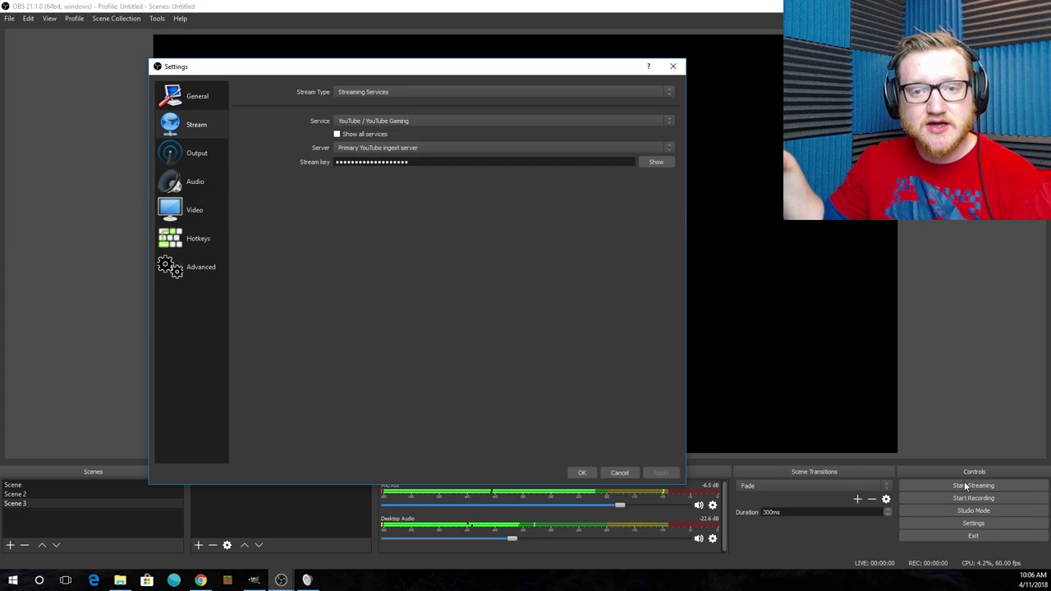
left_click(197, 102)
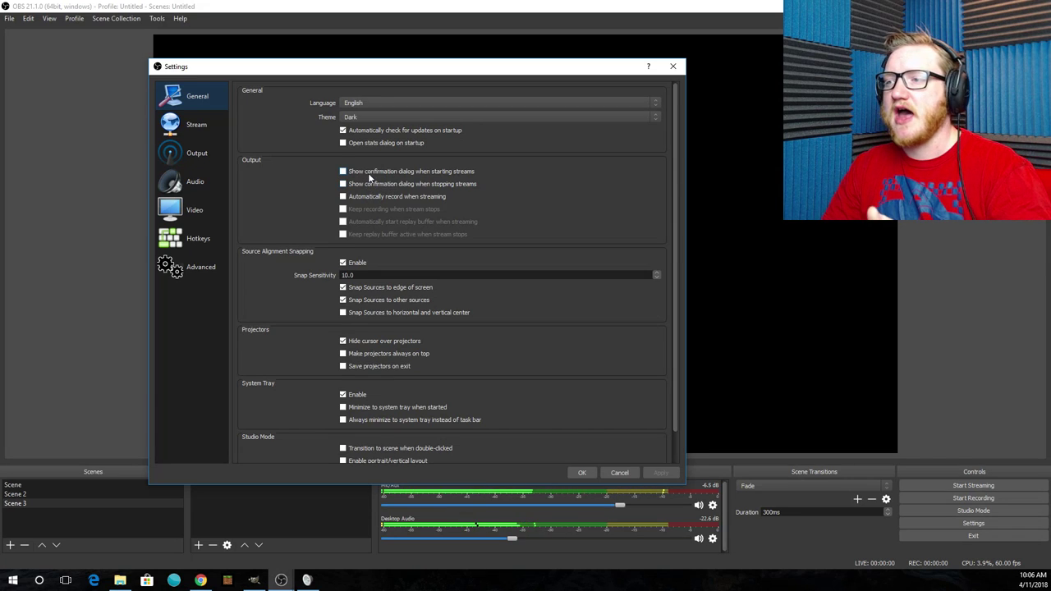
left_click(198, 124)
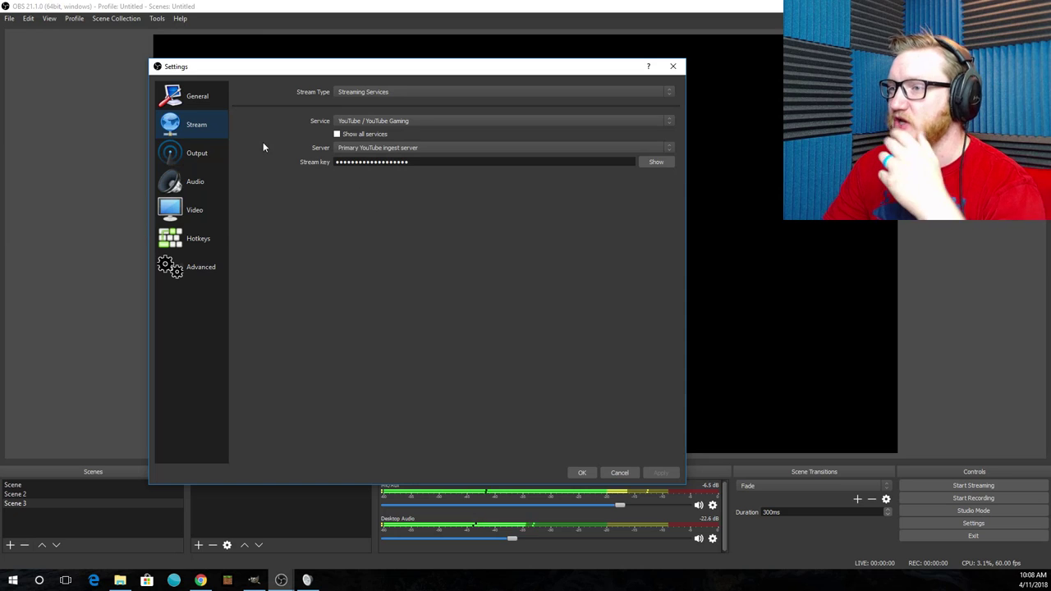
left_click(195, 159)
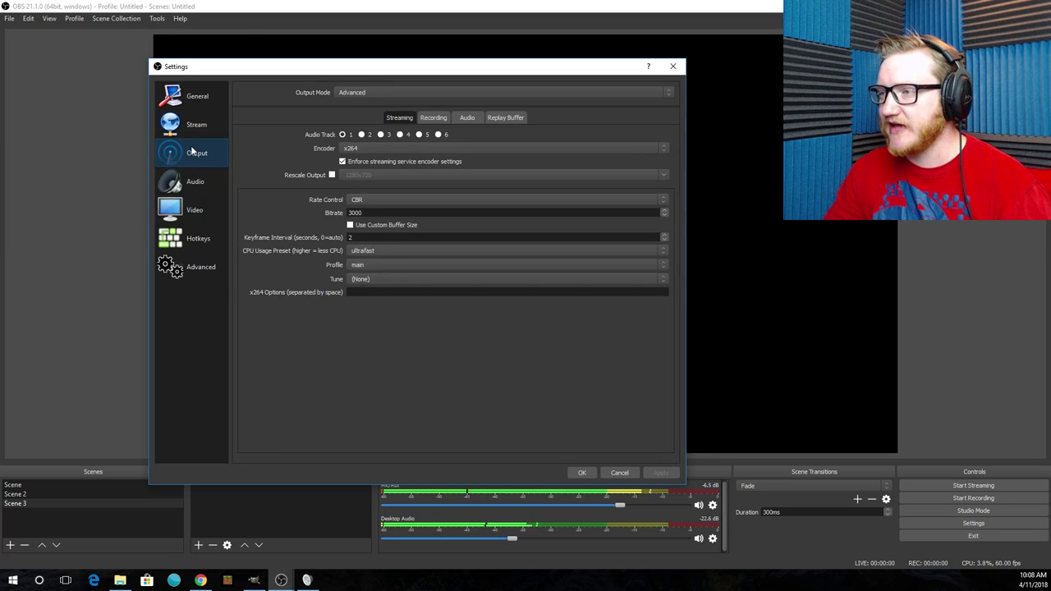
Compare the Simple and Advanced output modes, return to Advanced, and look over its Recording and Streaming settings.
left_click(669, 92)
left_click(620, 102)
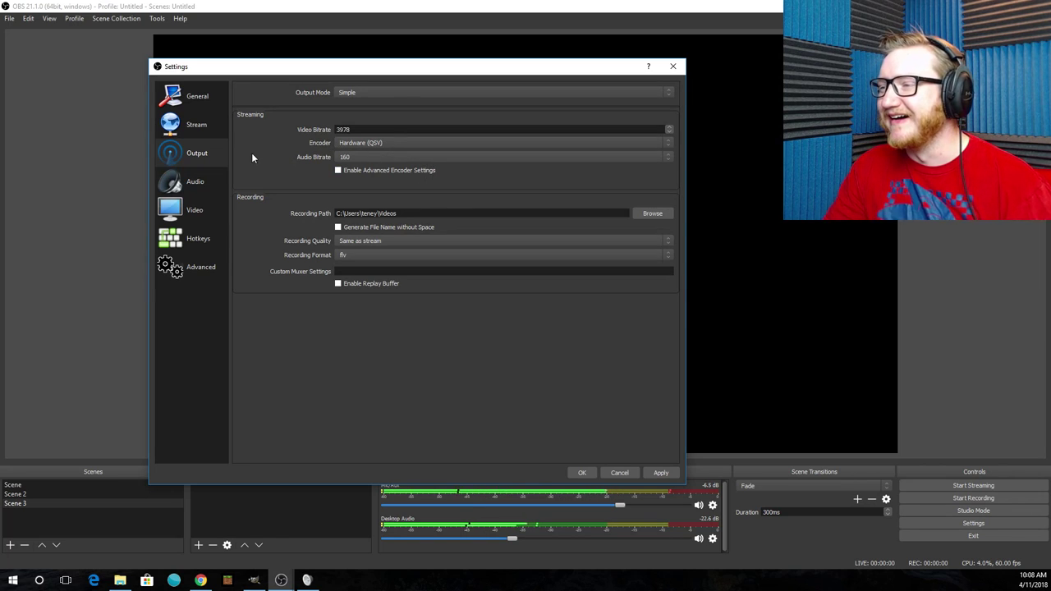
left_click(670, 92)
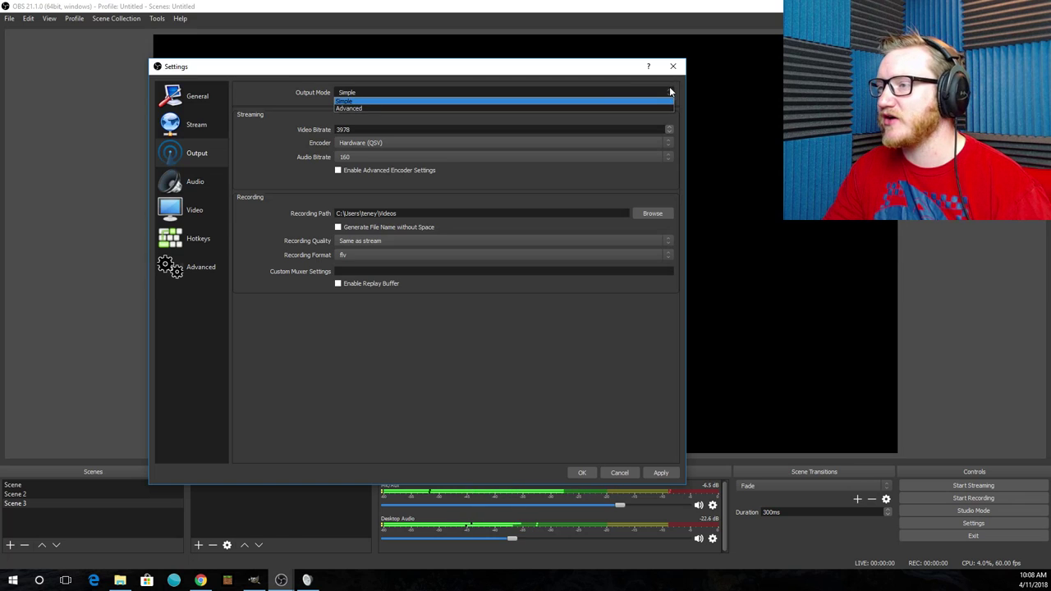
left_click(630, 109)
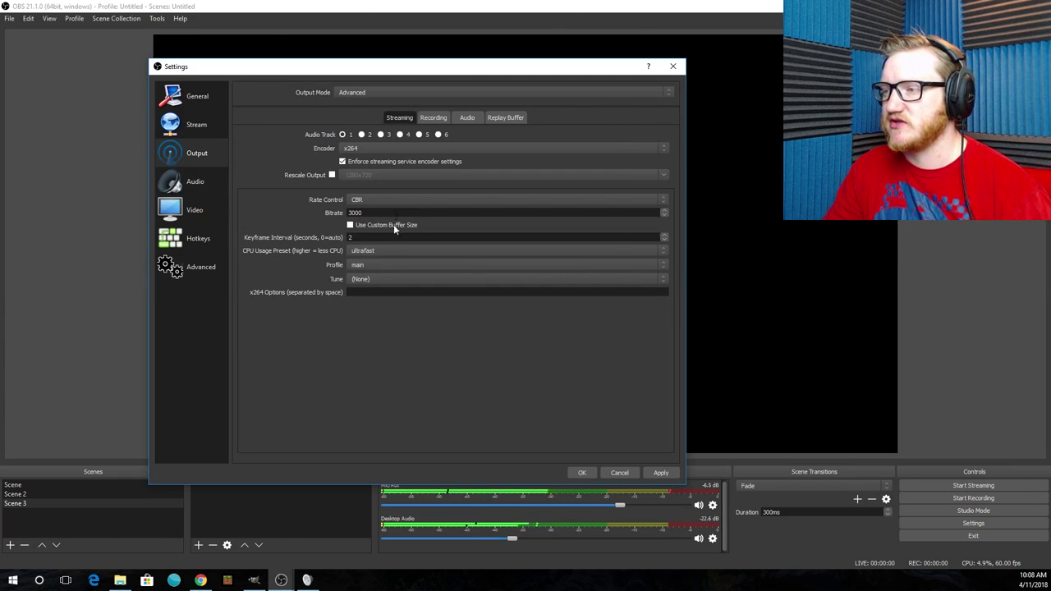
left_click(436, 118)
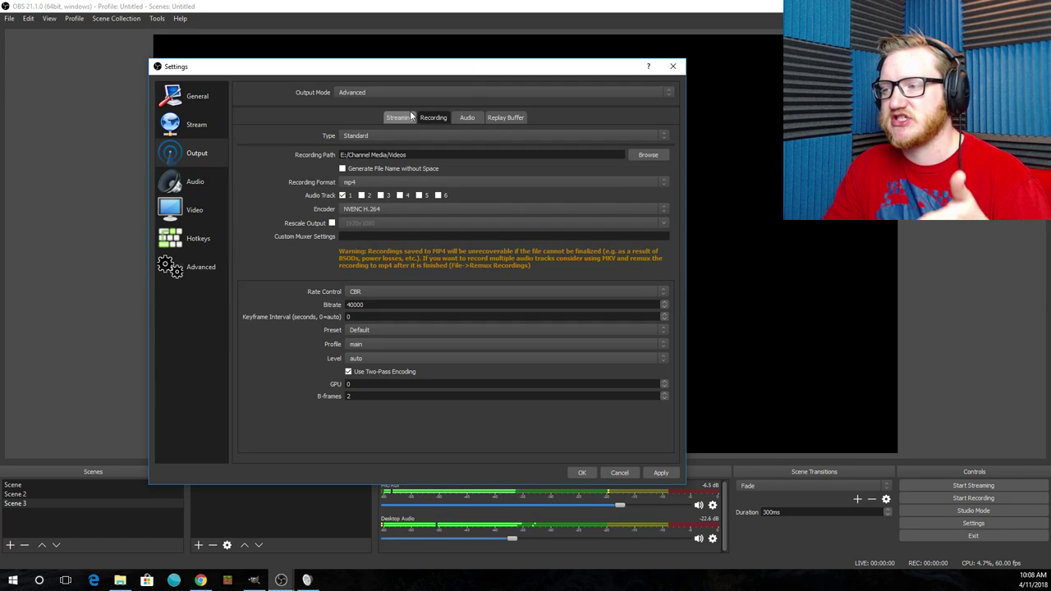
left_click(411, 117)
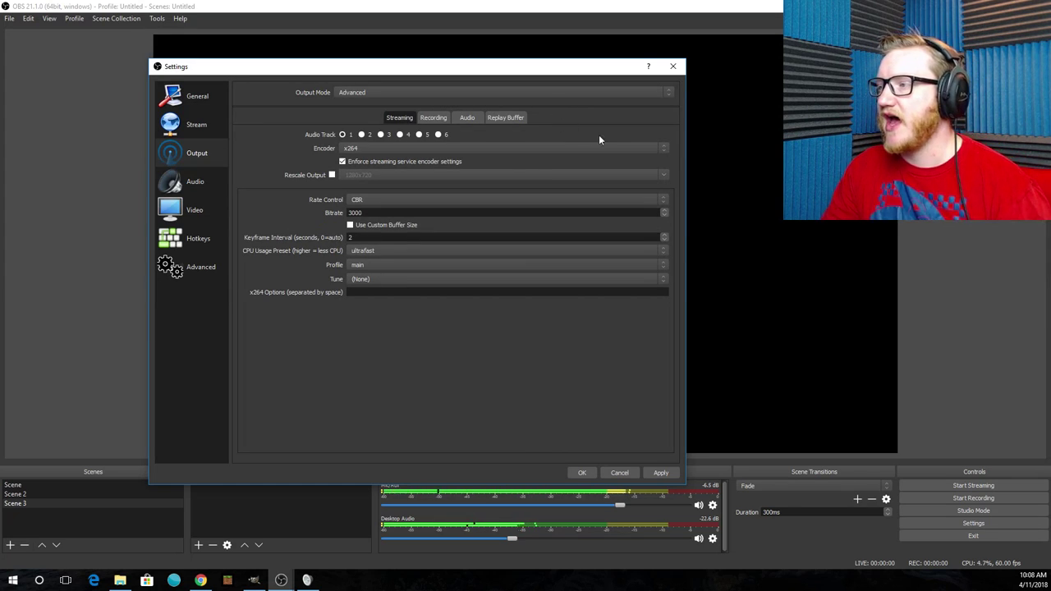
View the available encoder and rate control options for streaming, keeping x264 and CBR selected.
left_click(666, 145)
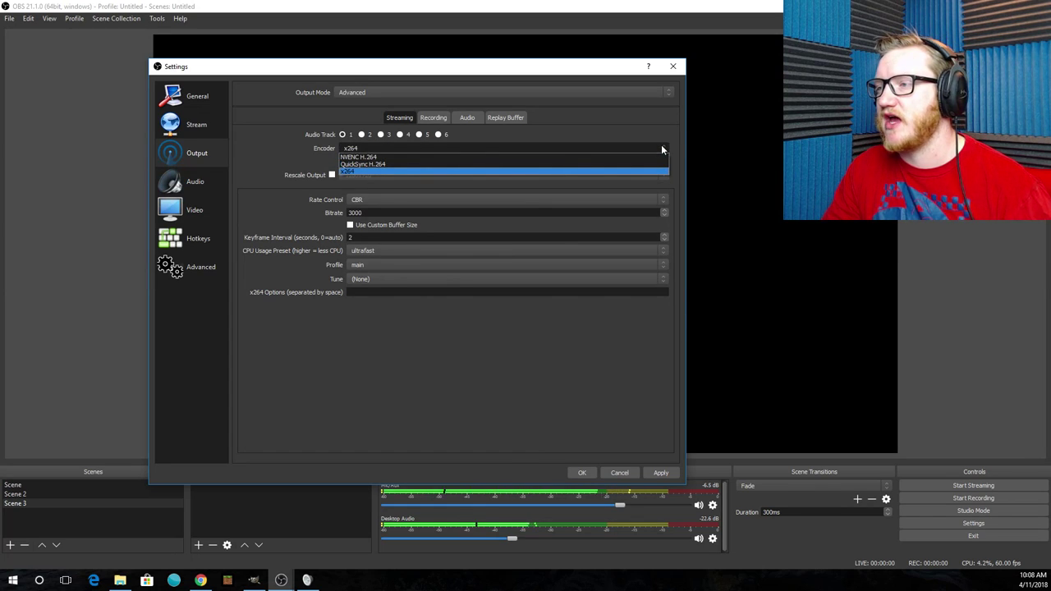
left_click(661, 144)
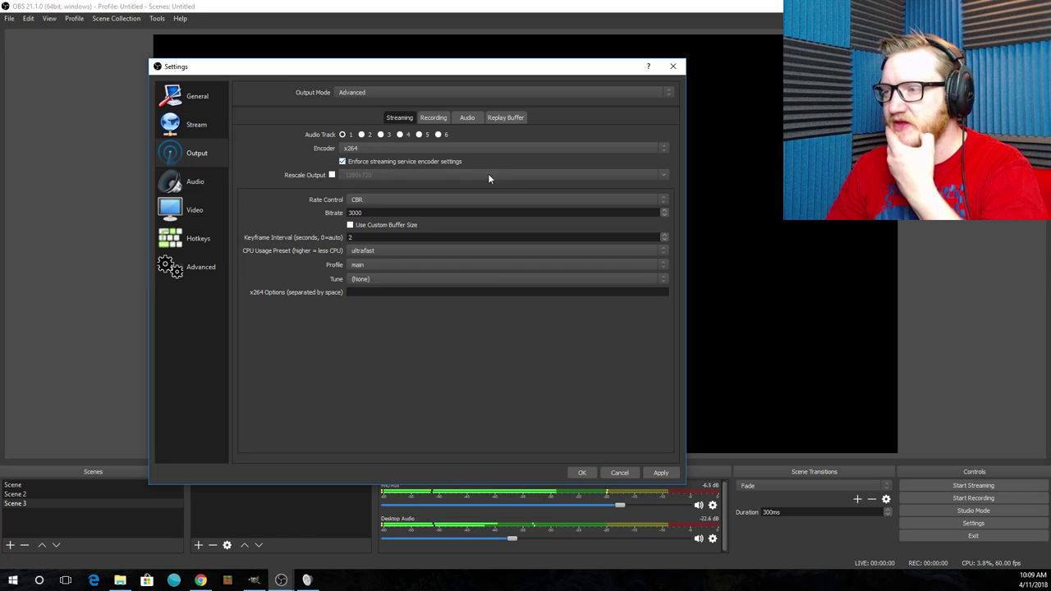
left_click(666, 203)
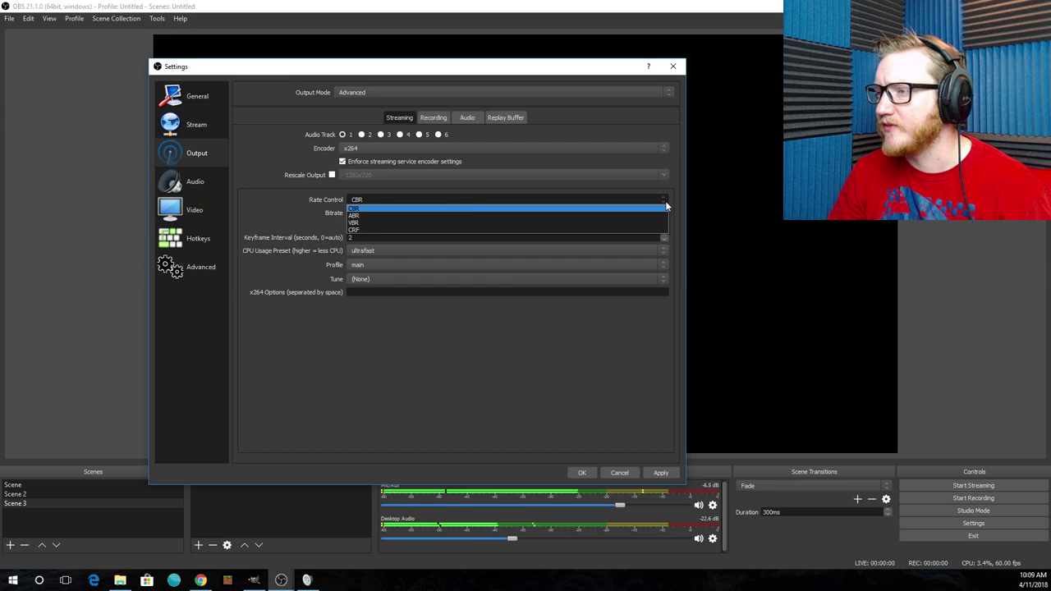
left_click(664, 202)
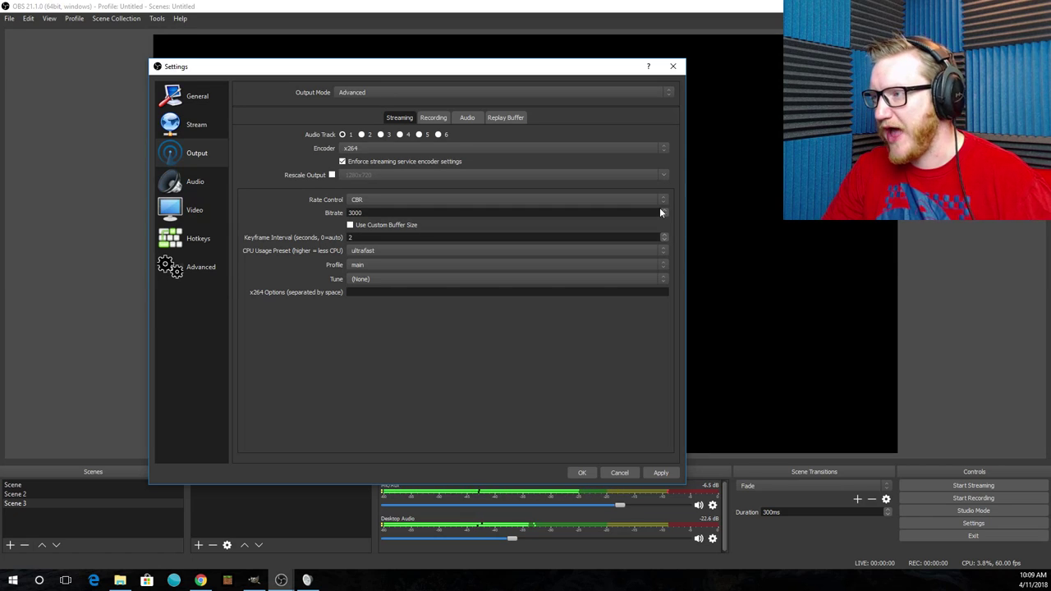
Lower the streaming bitrate by one step and restore it to 3000.
left_click(665, 211)
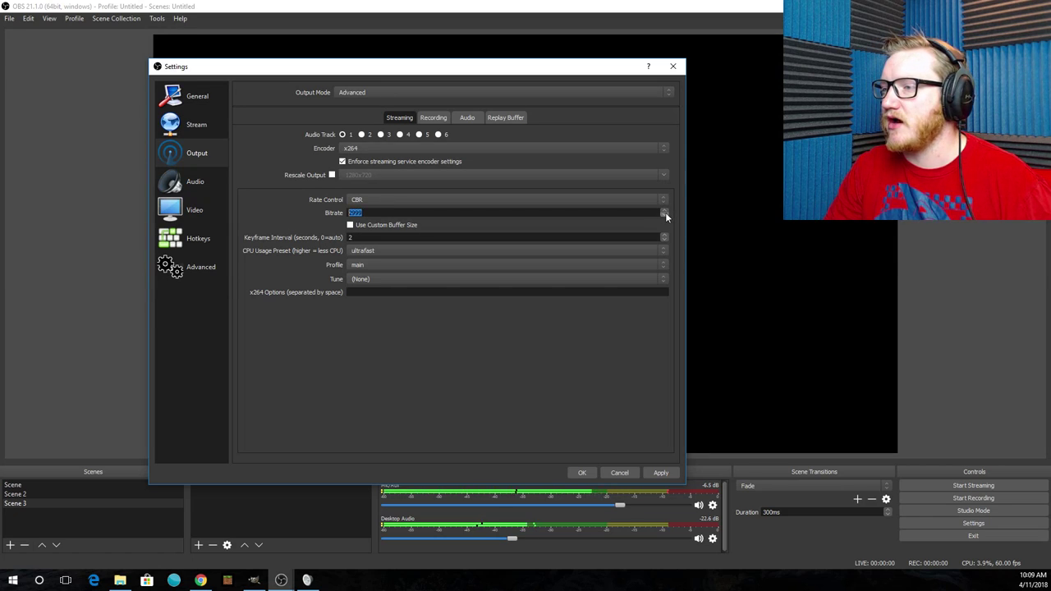
left_click(663, 209)
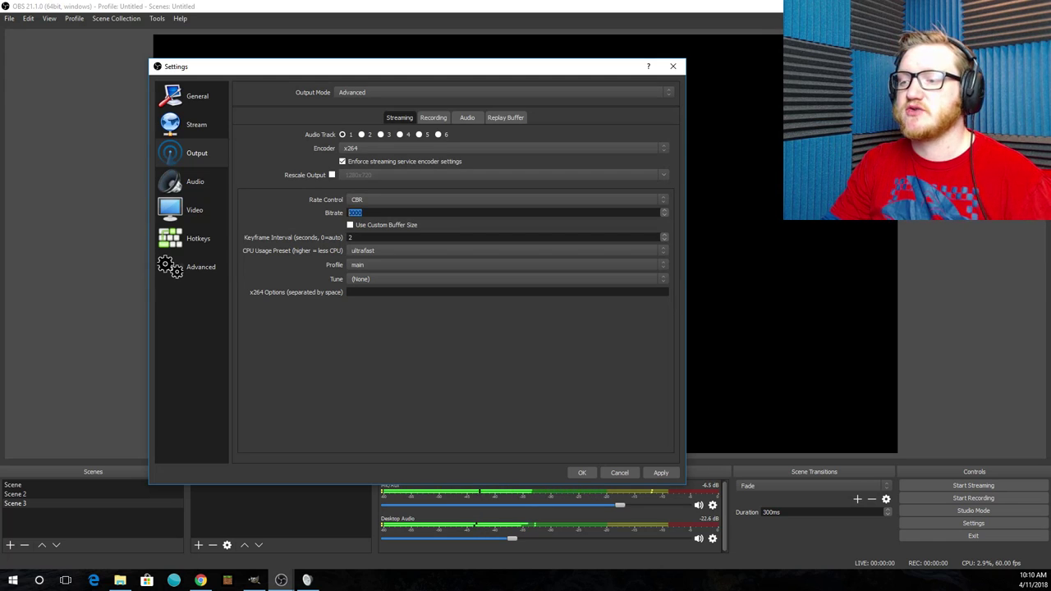
left_click_drag(648, 590, 648, 1)
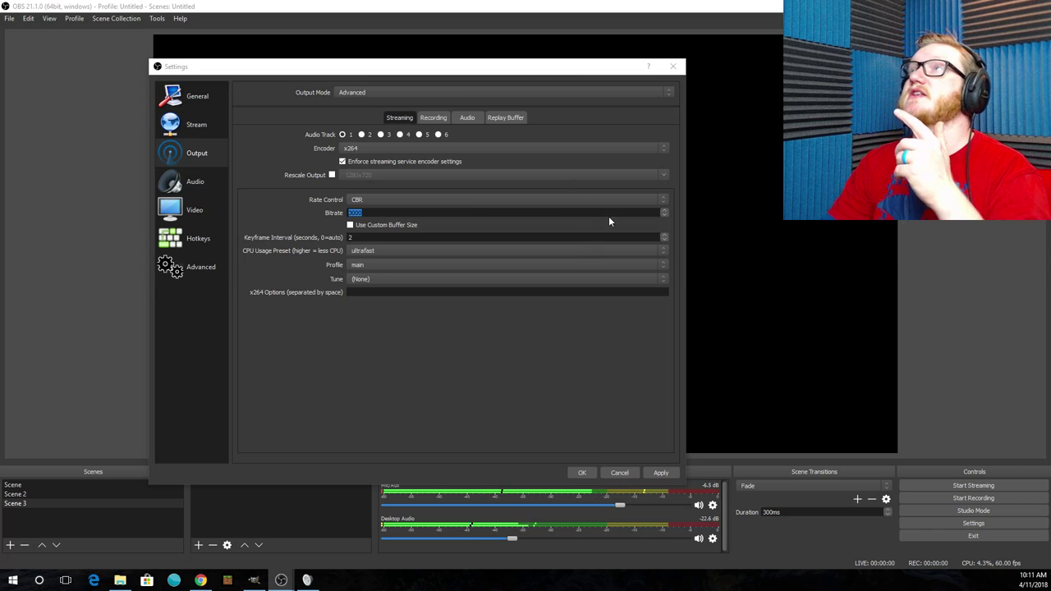
Switch to the YouTube livestream in Chrome, check its player settings and full-screen view, and return to OBS Studio.
left_click(201, 580)
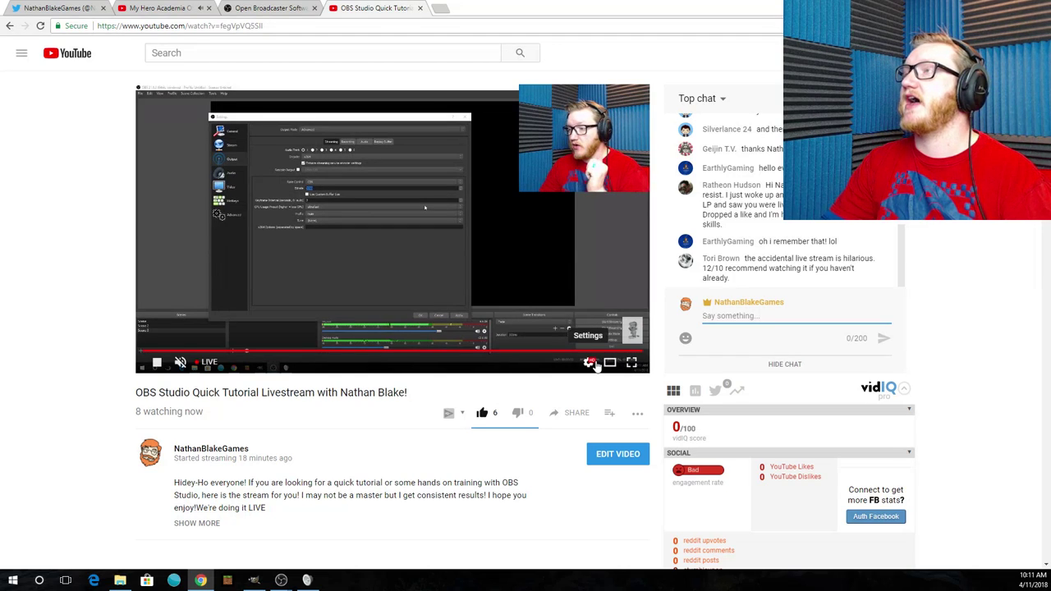
left_click(588, 362)
left_click(631, 362)
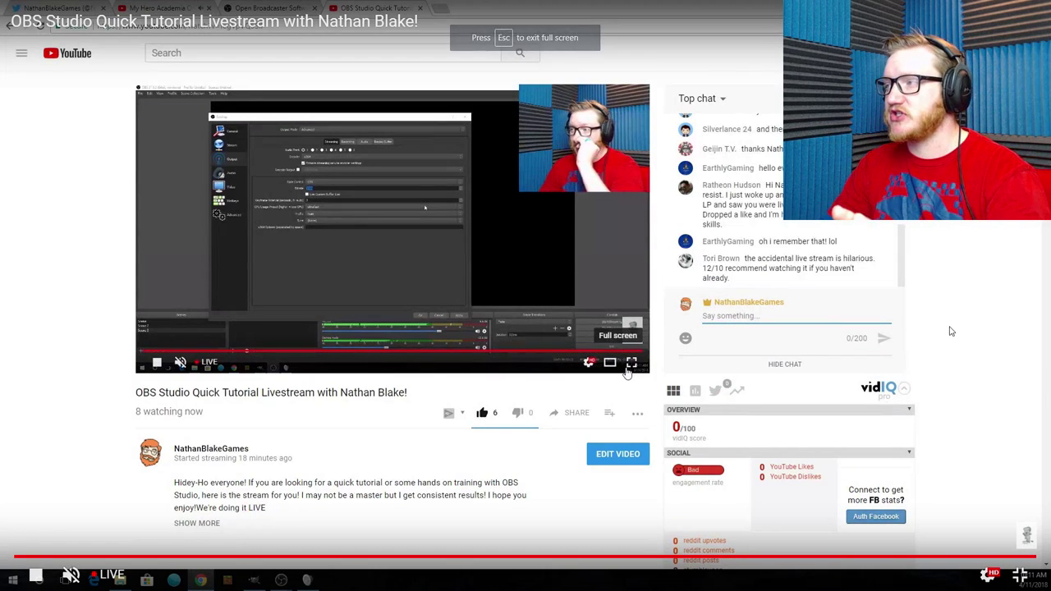
left_click(1026, 582)
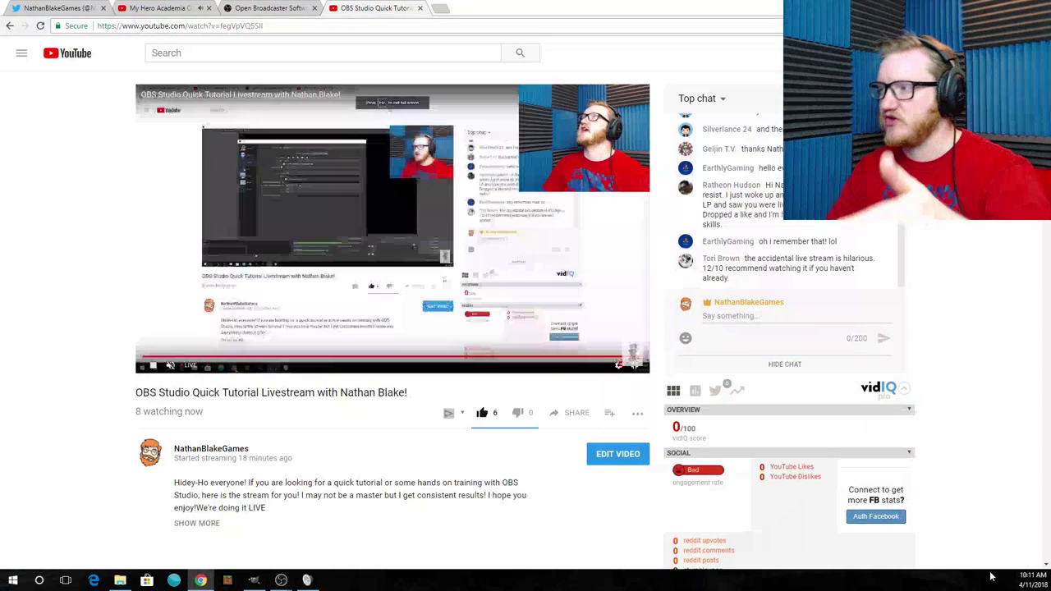
left_click(246, 8)
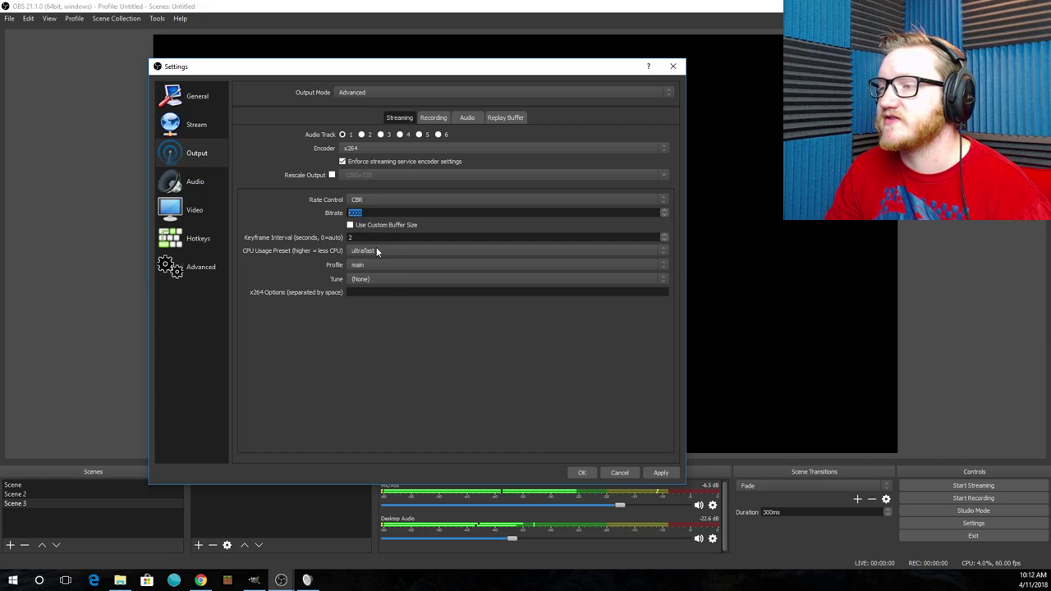
Try a keyframe interval of 1, restore it to 2 seconds, and view the CPU usage preset options.
left_click(665, 237)
type("1")
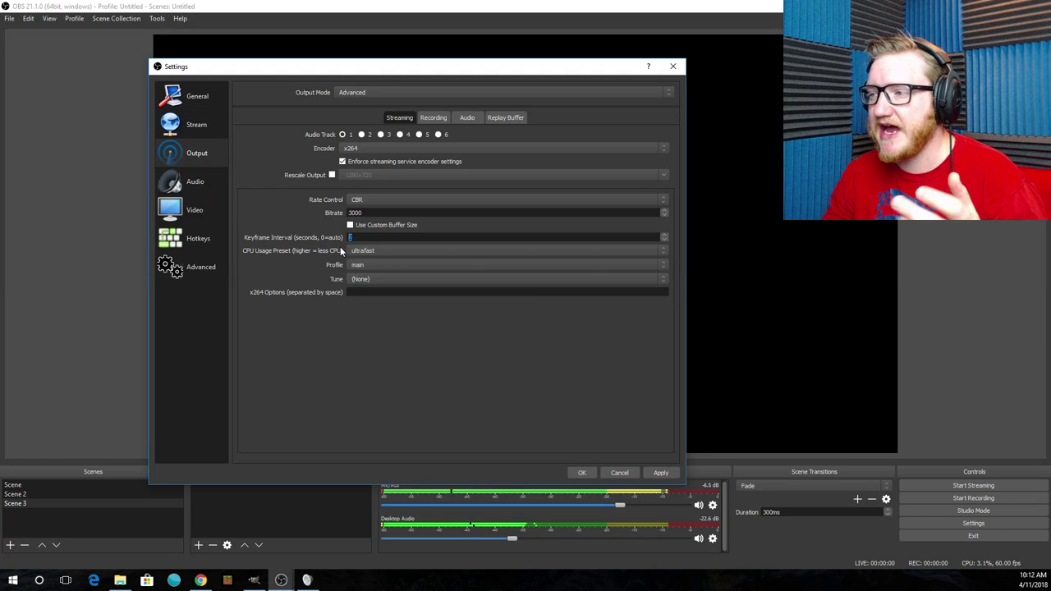
type("2")
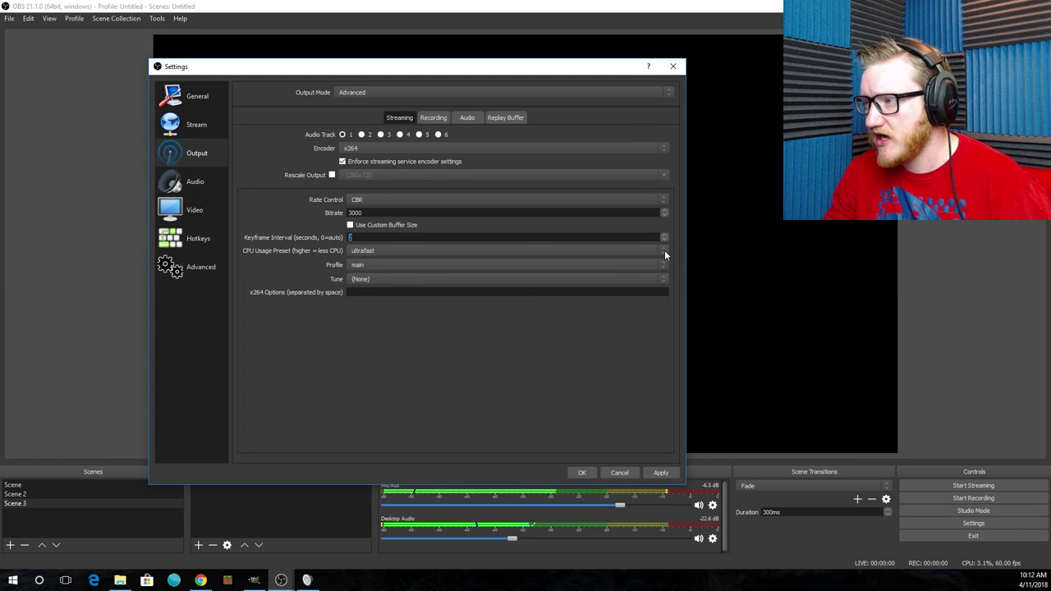
left_click(664, 250)
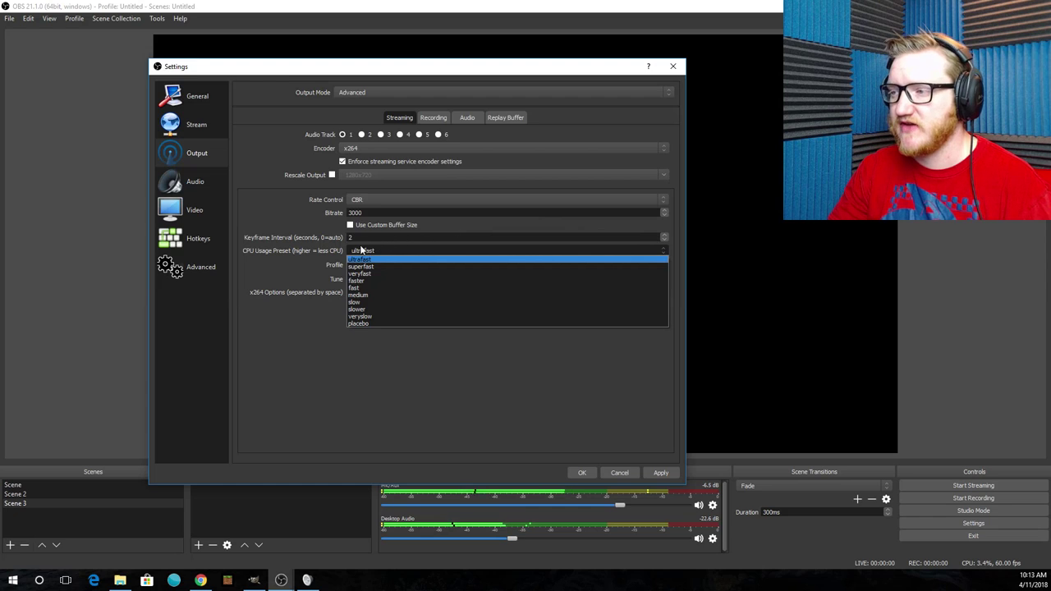
left_click(665, 236)
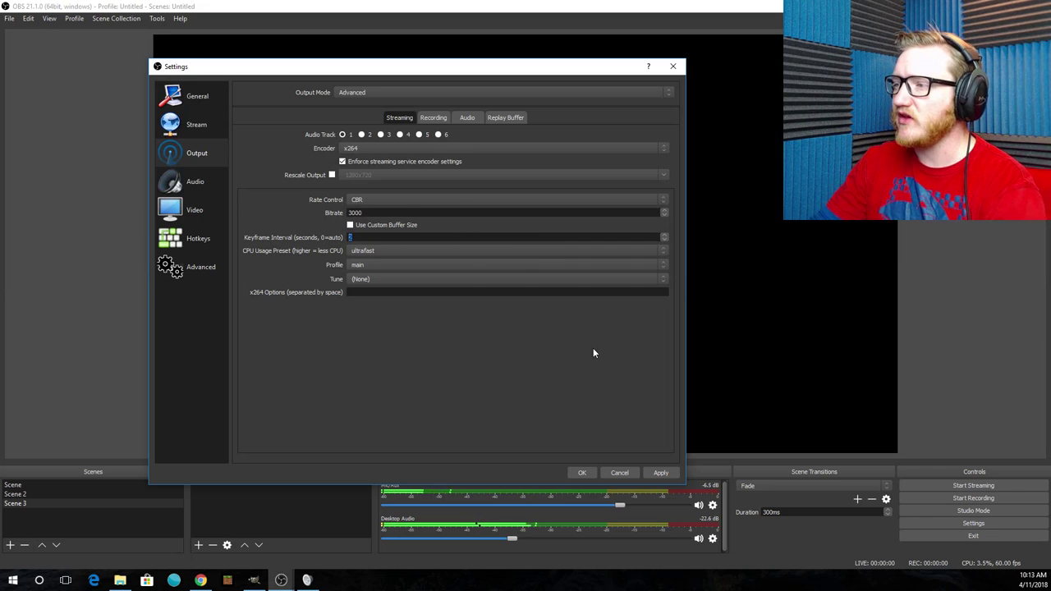
Examine the Recording output settings, viewing the available recording formats and encoders while keeping mp4 and NVENC H.264.
left_click(426, 118)
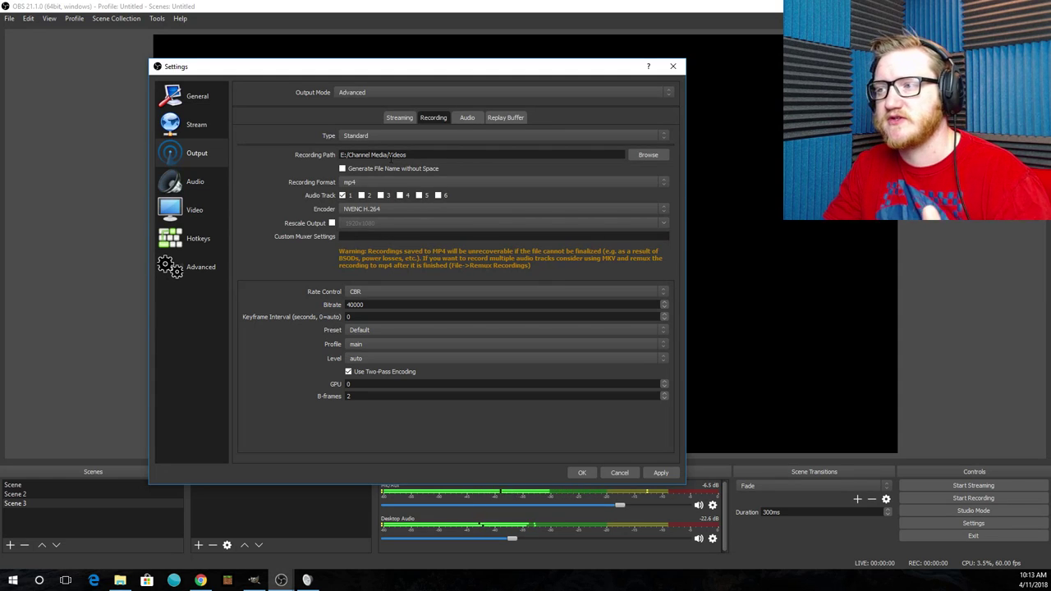
left_click(667, 184)
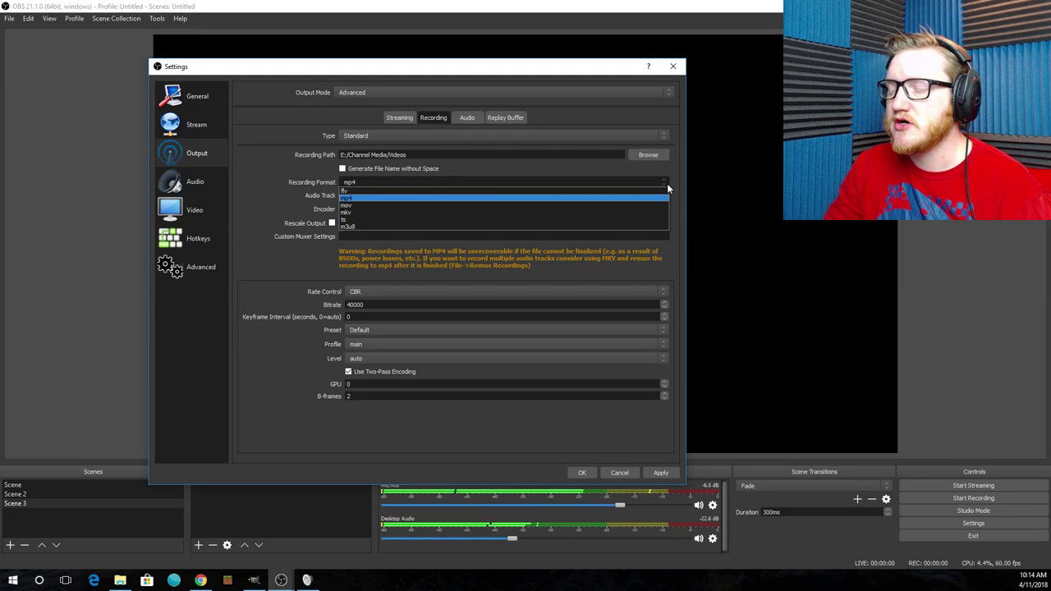
left_click(667, 184)
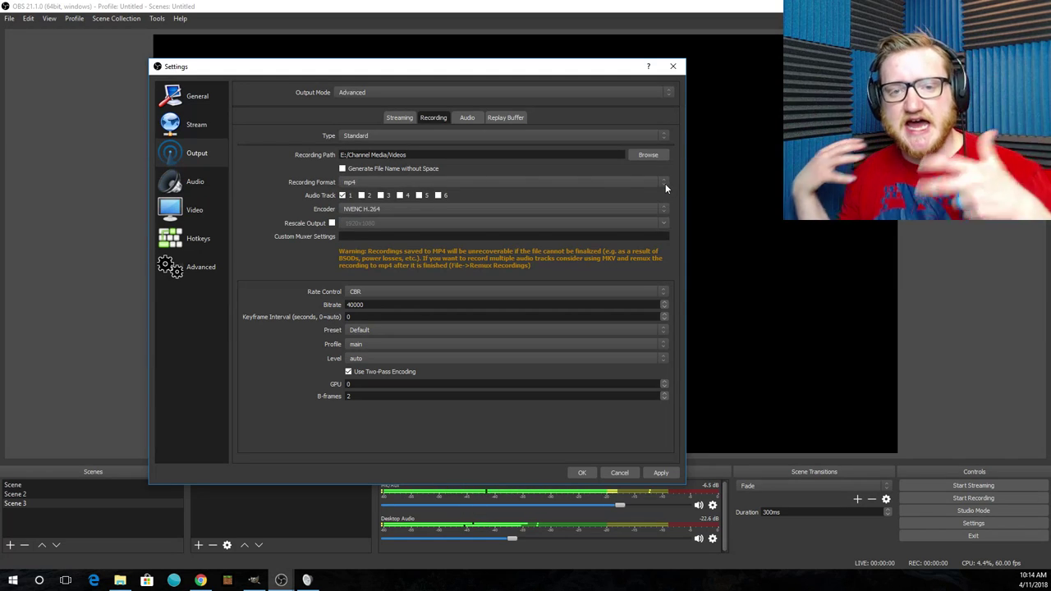
left_click(666, 187)
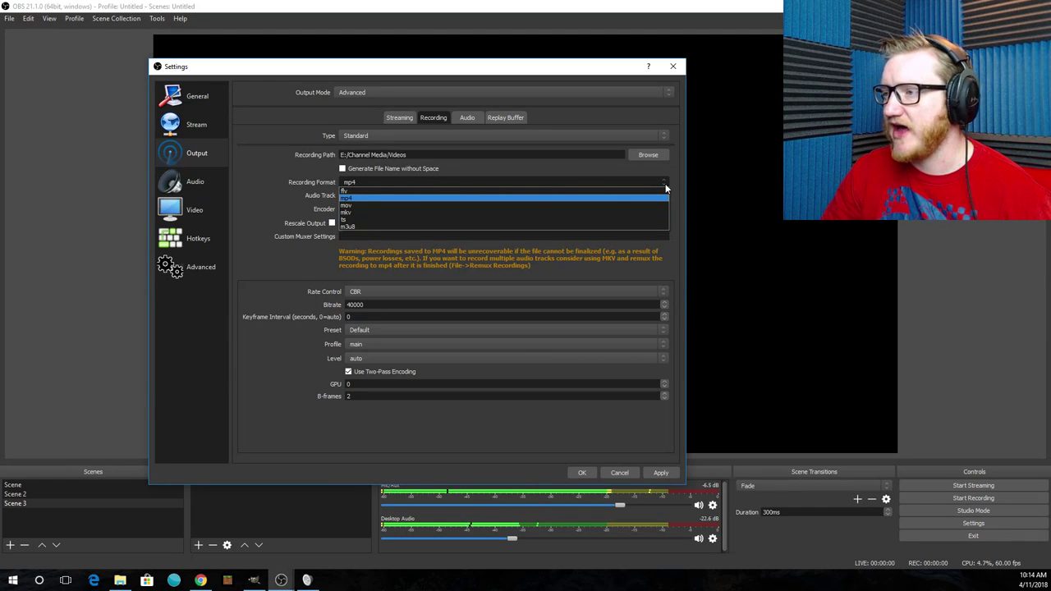
left_click(665, 188)
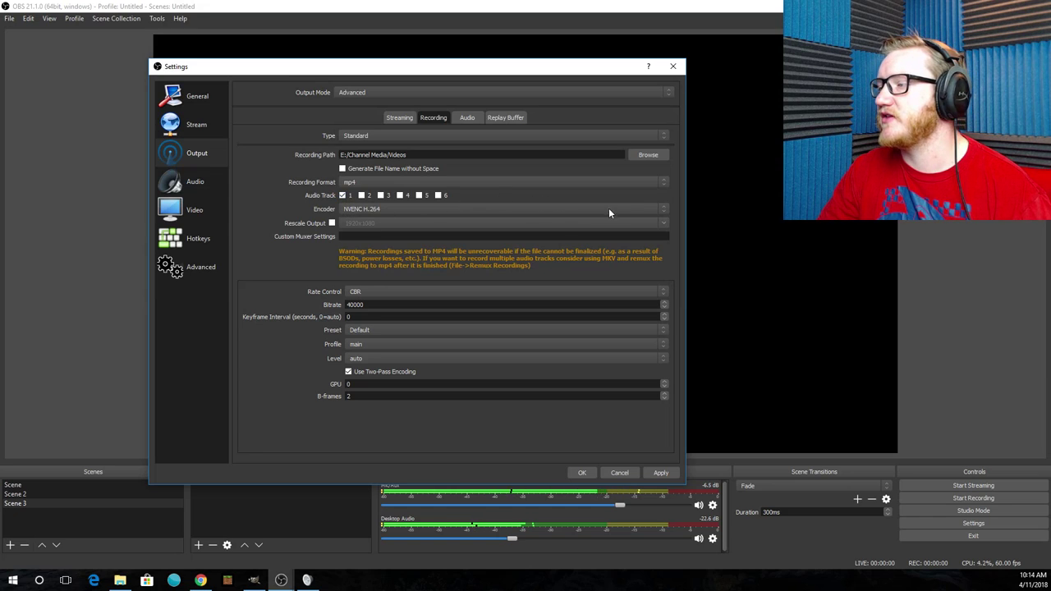
left_click(663, 211)
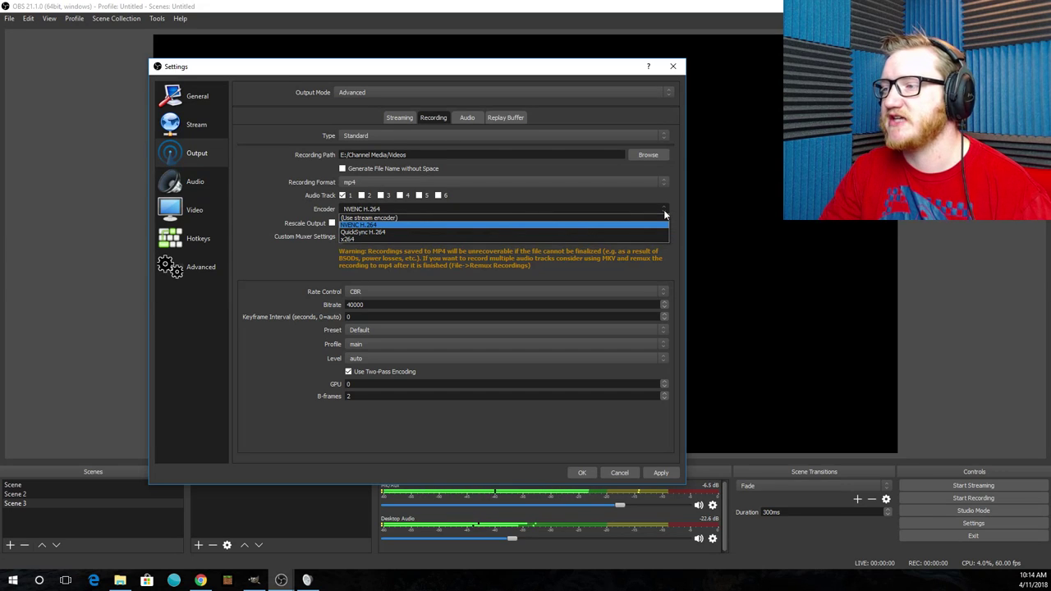
left_click(663, 210)
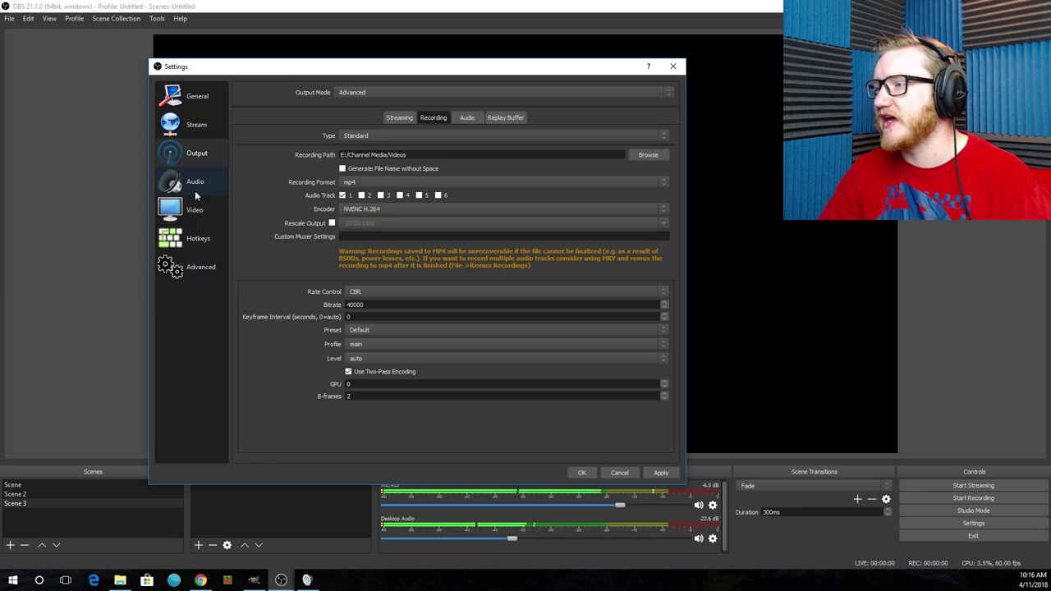
Review the audio bitrates of the output tracks and the available sample rates in the Audio settings.
left_click(465, 119)
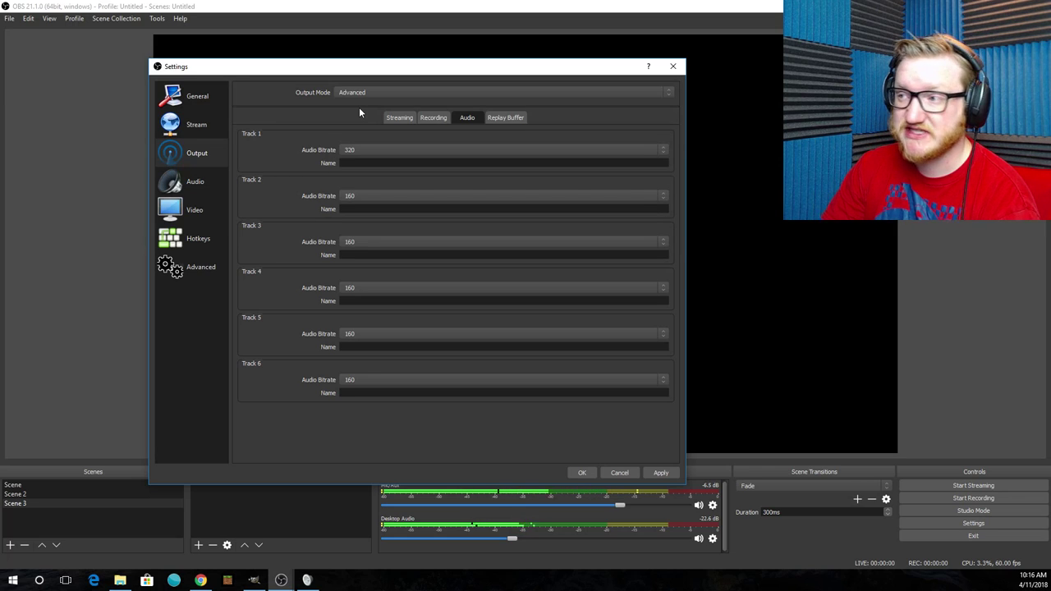
left_click(196, 184)
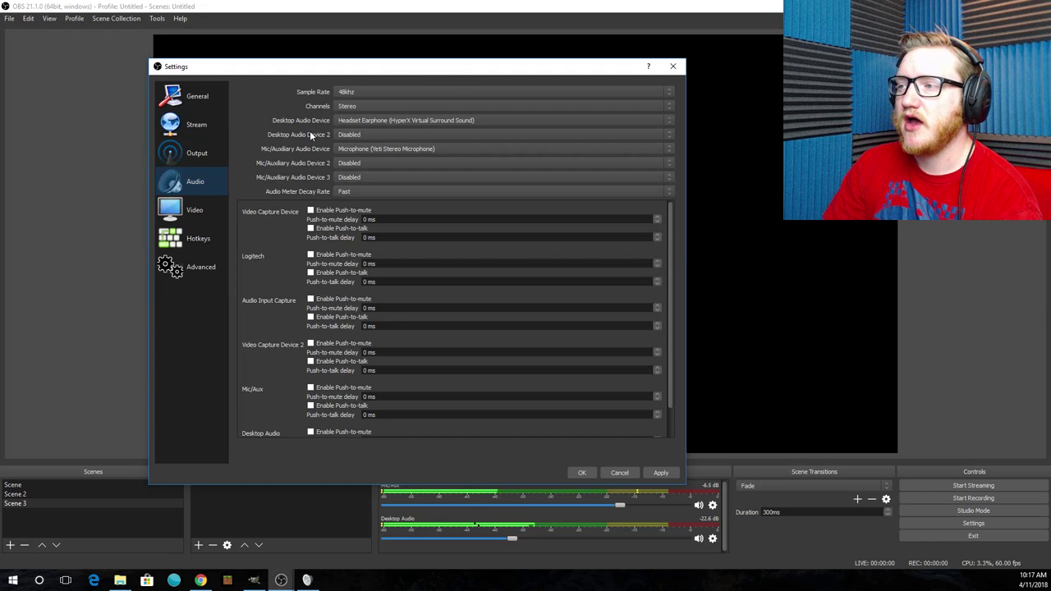
left_click(668, 90)
left_click(669, 91)
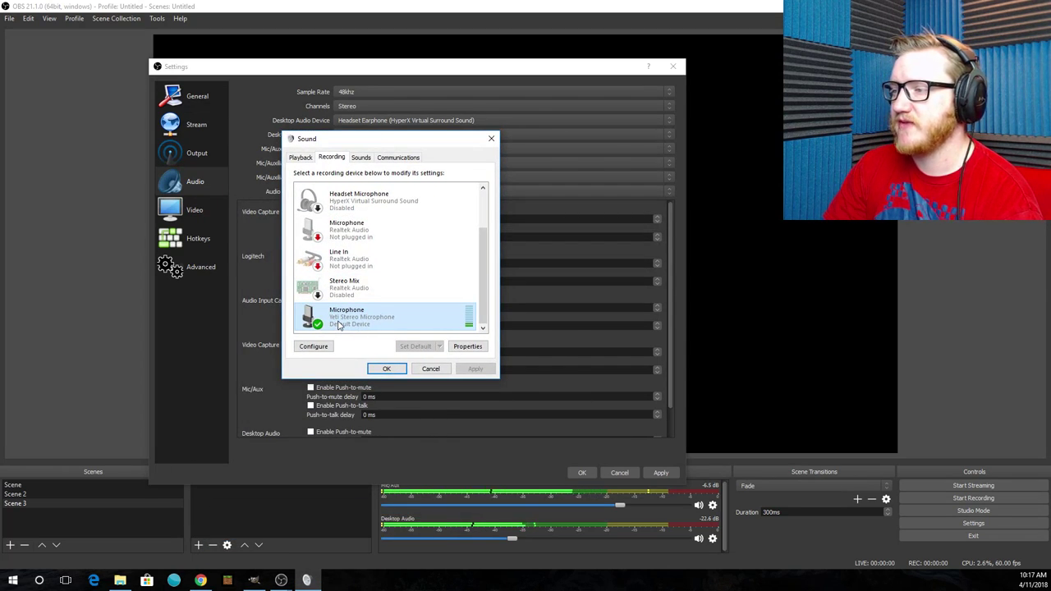
Set the Yeti Stereo Microphone's default format to 2 channel, 16 bit, 48000 Hz (DVD Quality) and close the Windows sound settings.
right_click(348, 320)
left_click(372, 383)
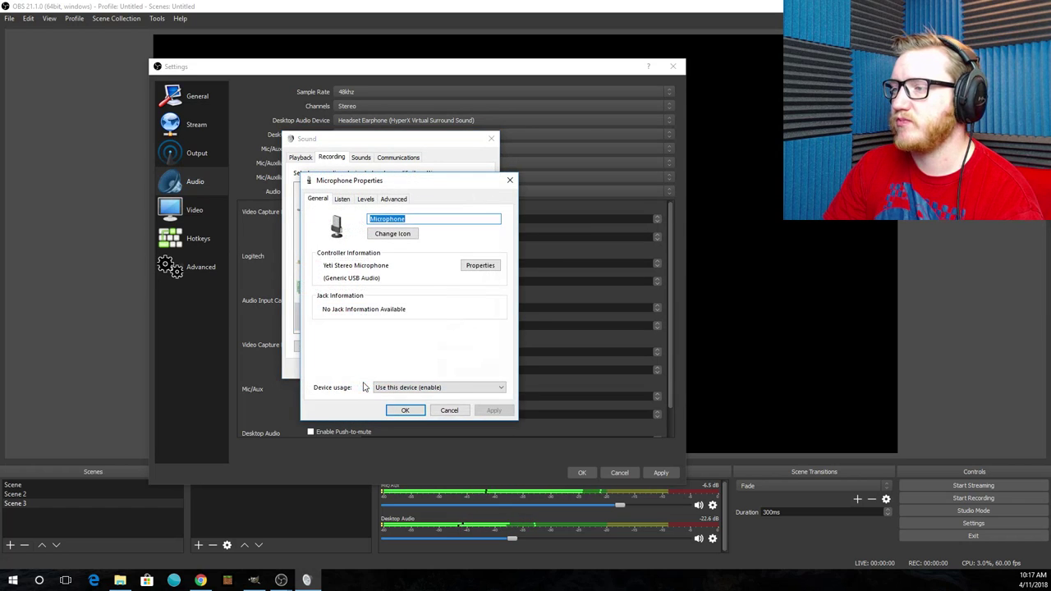
left_click(393, 199)
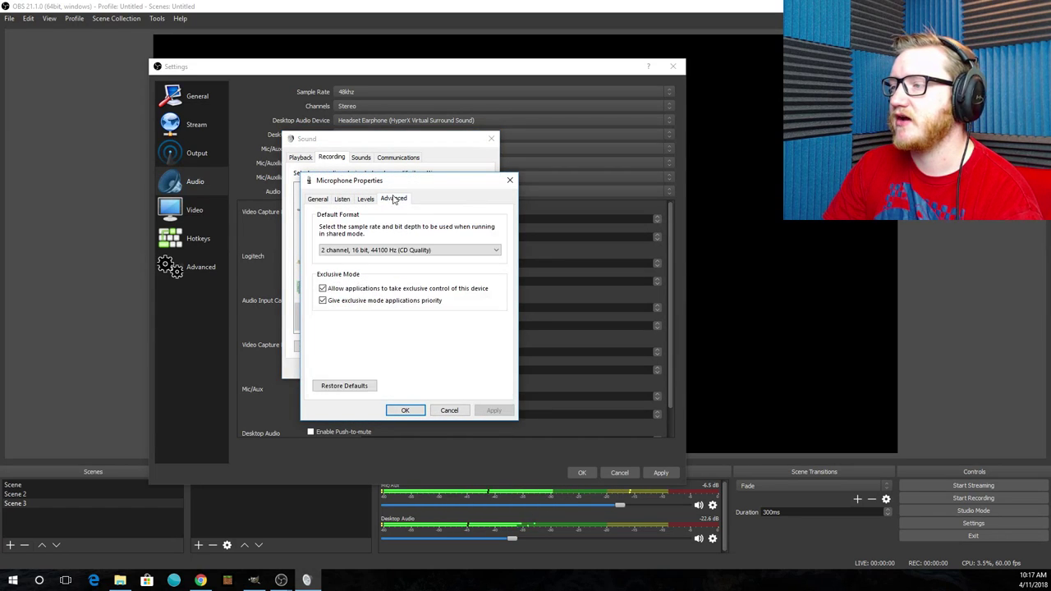
left_click(495, 250)
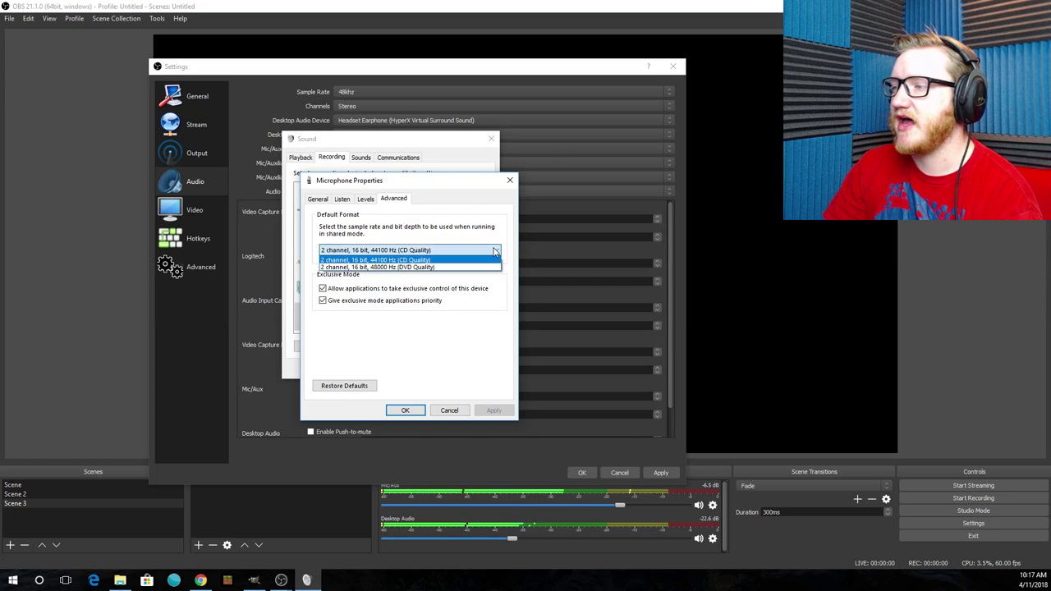
left_click(444, 267)
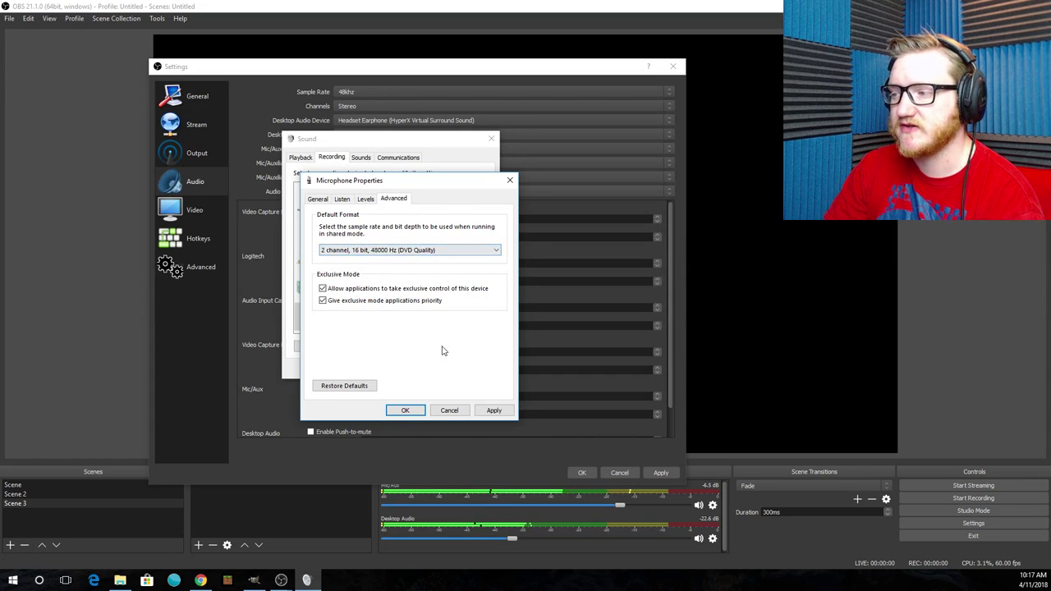
left_click(504, 417)
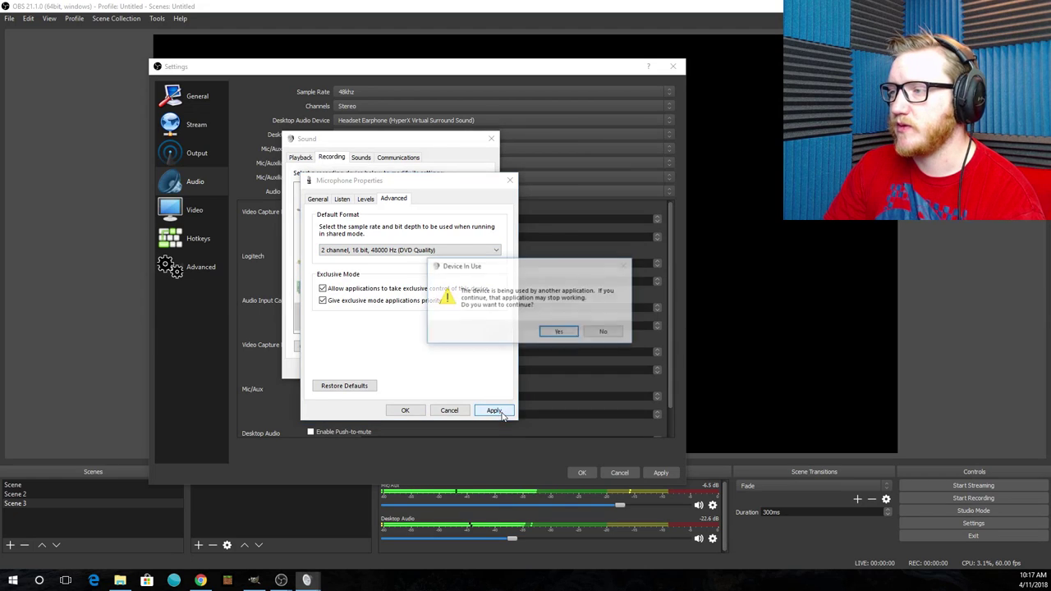
left_click(556, 334)
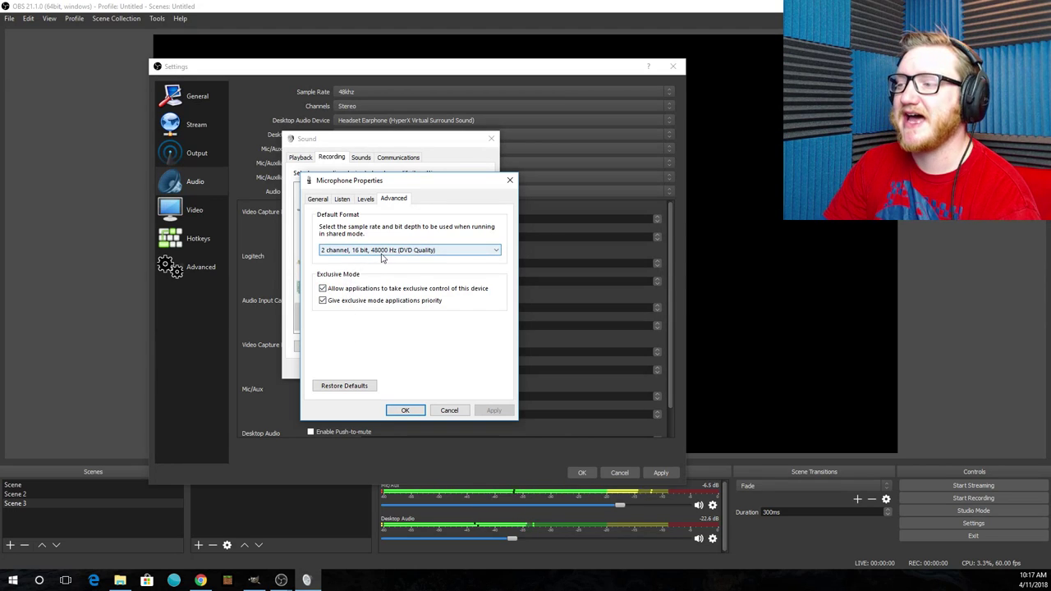
left_click(501, 253)
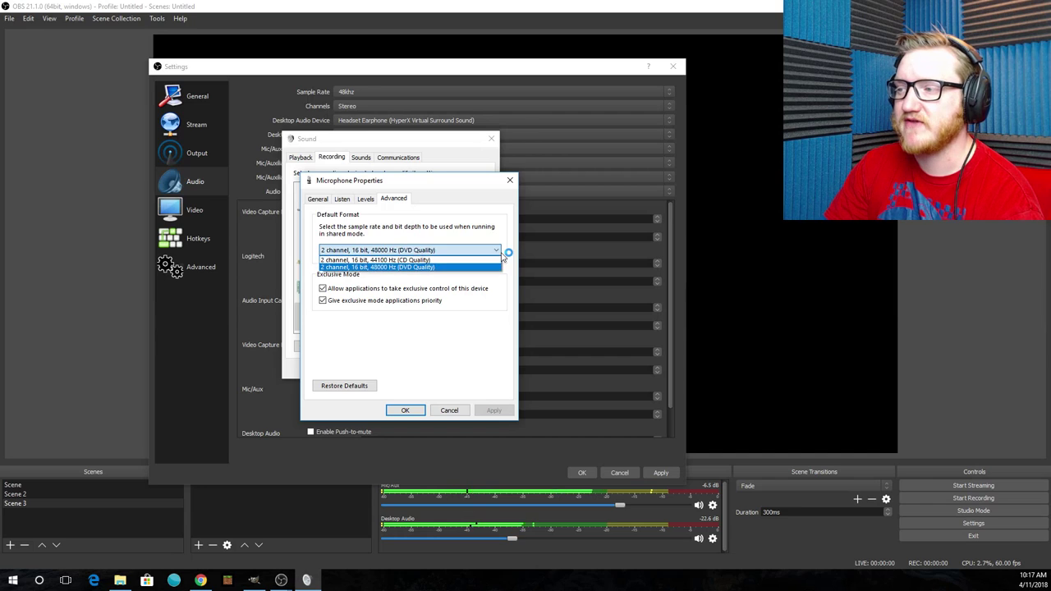
left_click(499, 251)
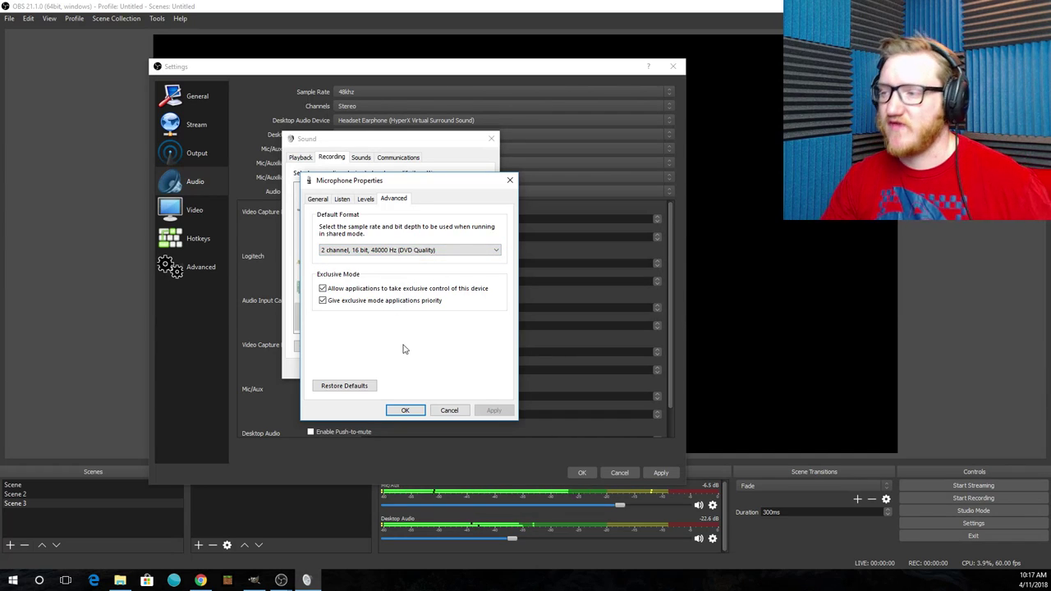
left_click(411, 411)
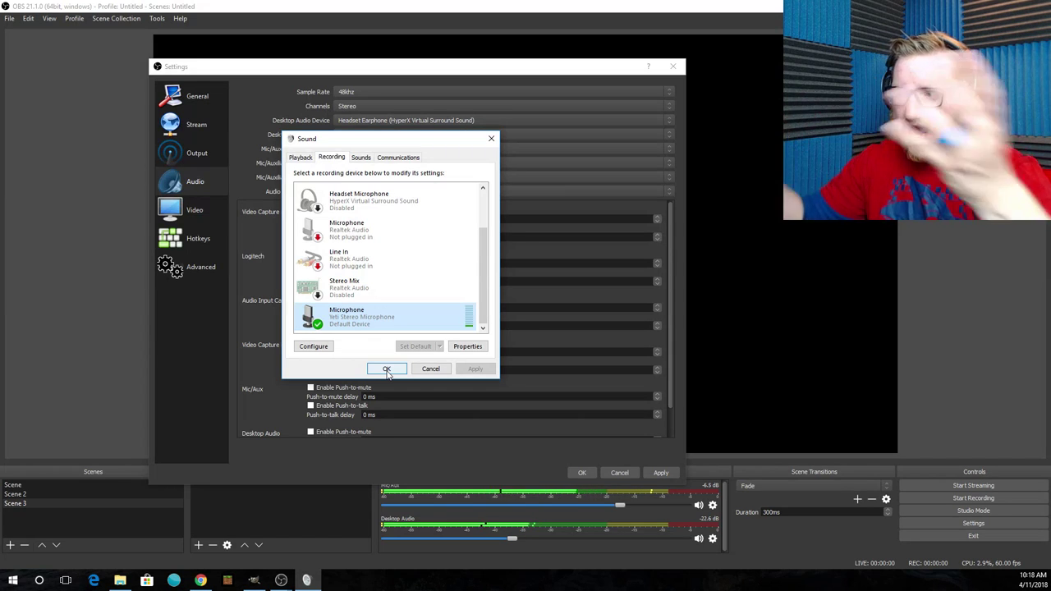
left_click(386, 370)
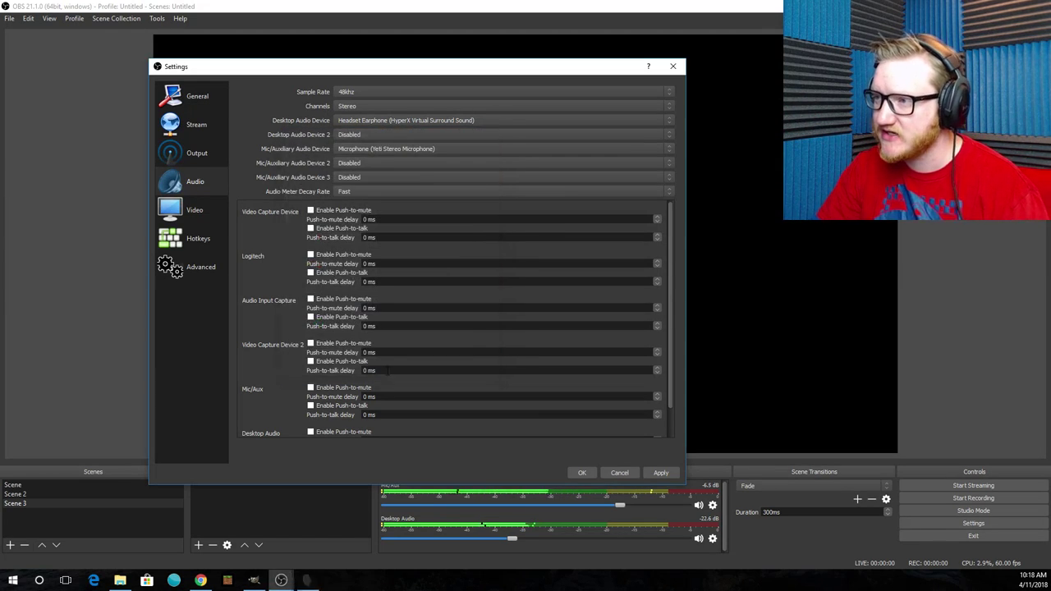
Review the available sample rates and desktop audio devices in the Audio settings, keeping 48khz and the HyperX headset.
left_click(670, 92)
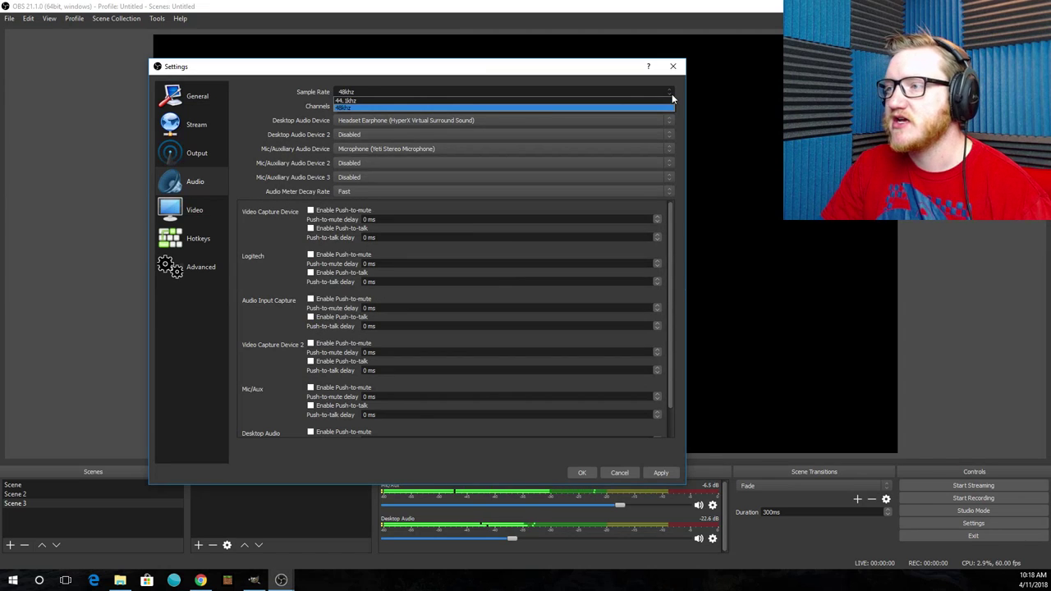
left_click(550, 110)
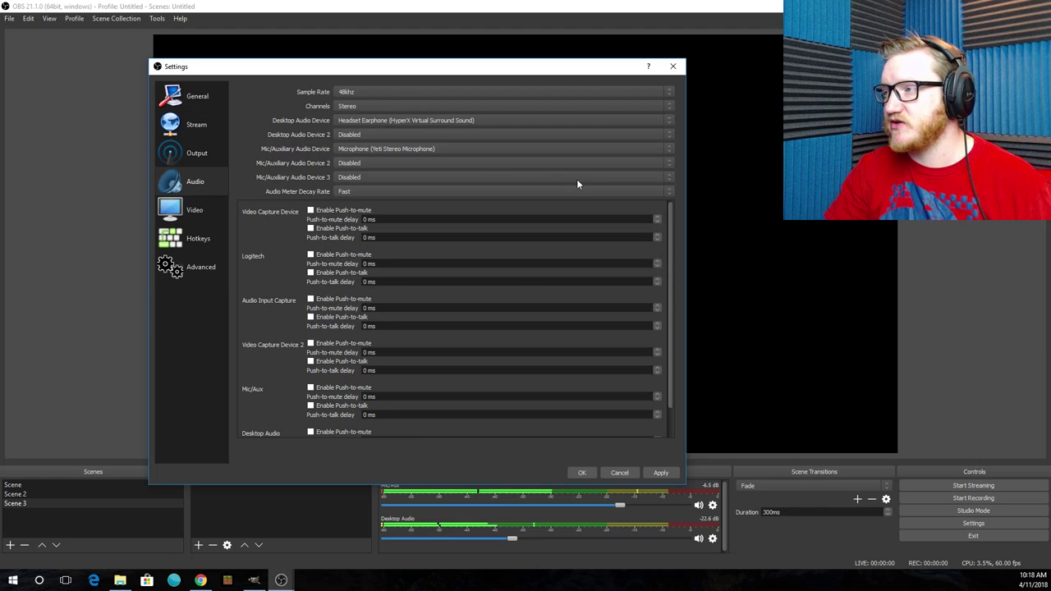
left_click(667, 123)
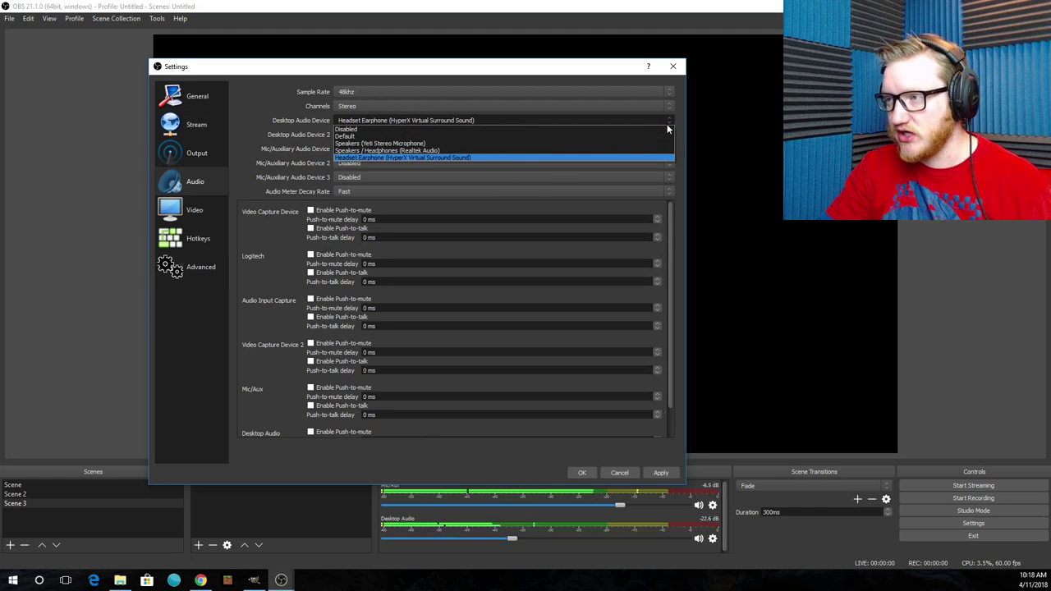
left_click(667, 123)
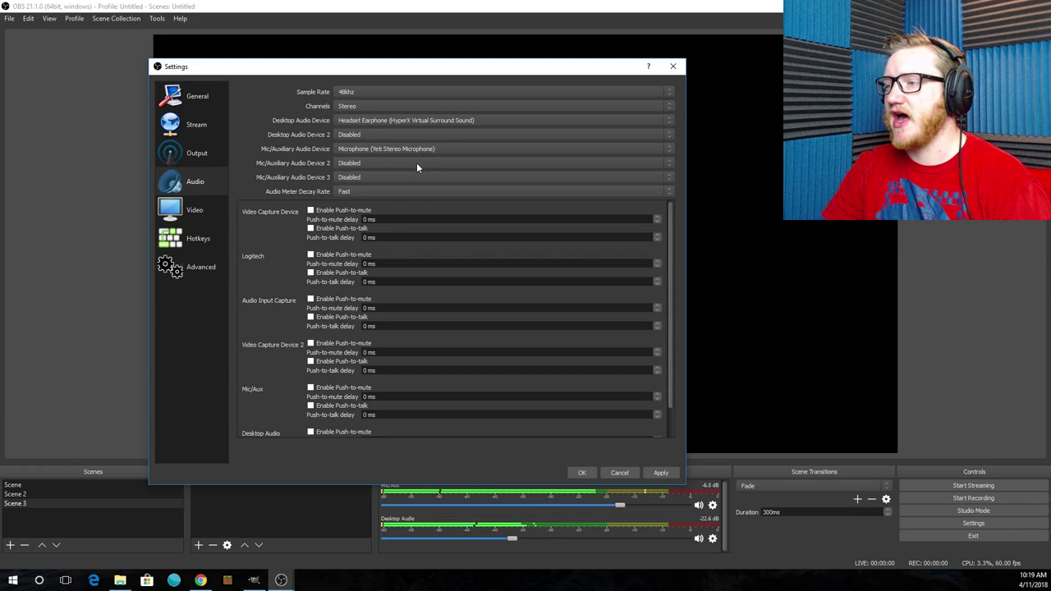
left_click(556, 307)
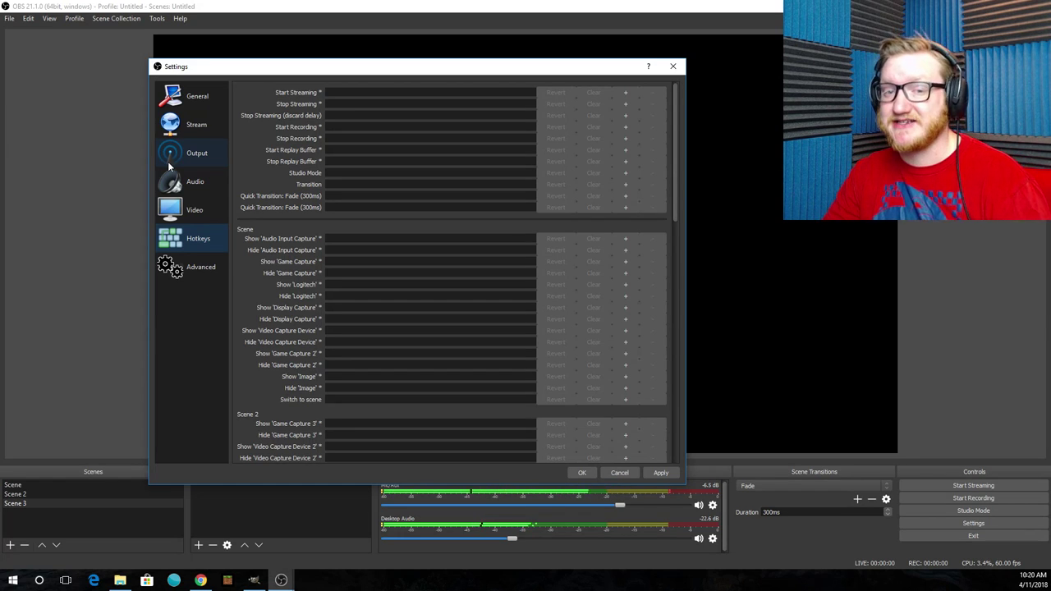
Examine the Video settings' downscale filters, base and output resolutions and common FPS values, keeping 1920x1080, Lanczos and 60 FPS.
left_click(194, 212)
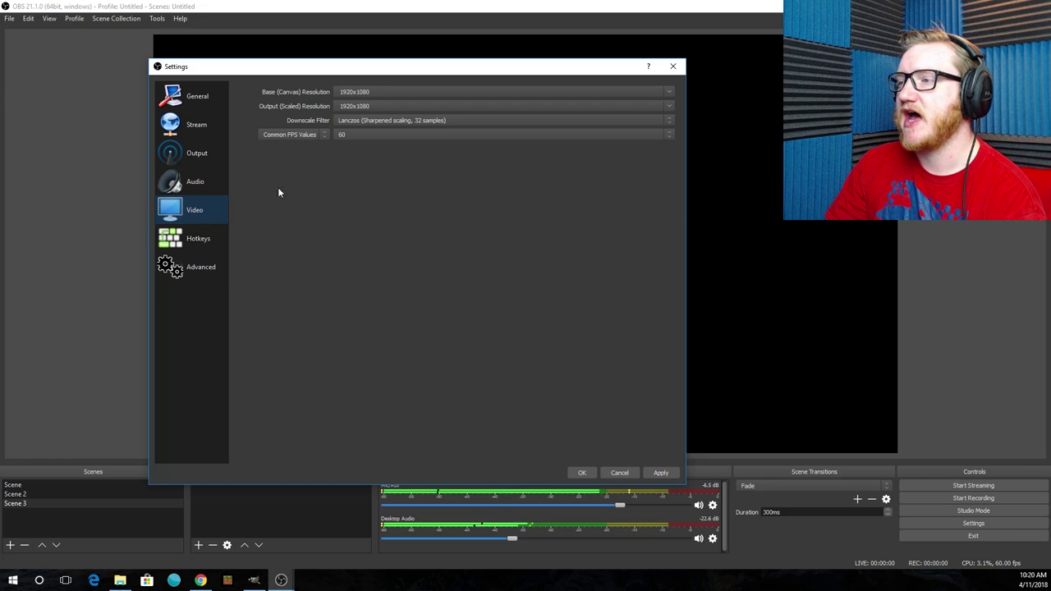
left_click(665, 120)
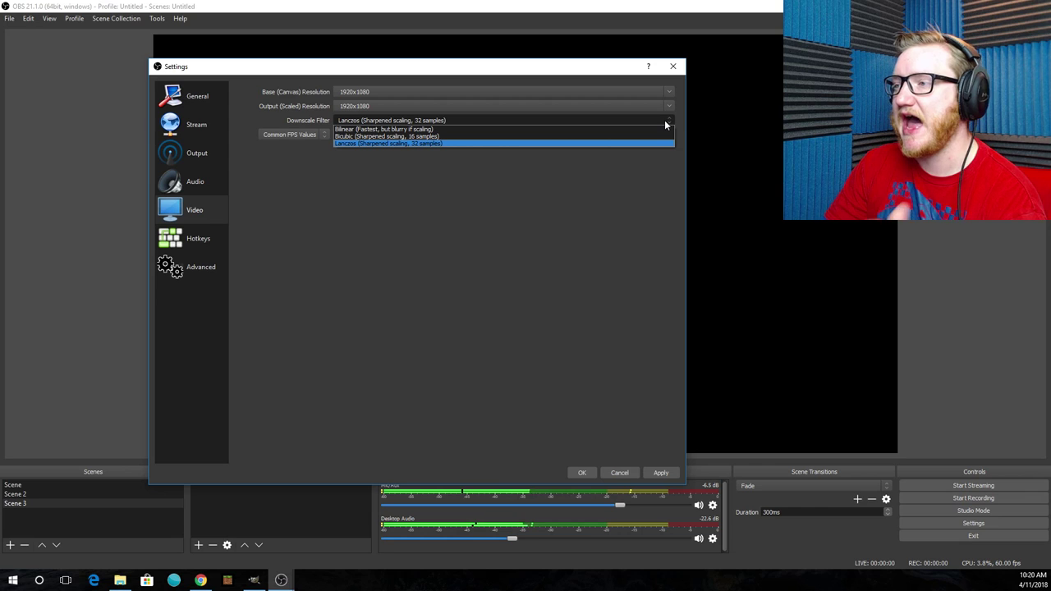
left_click(665, 120)
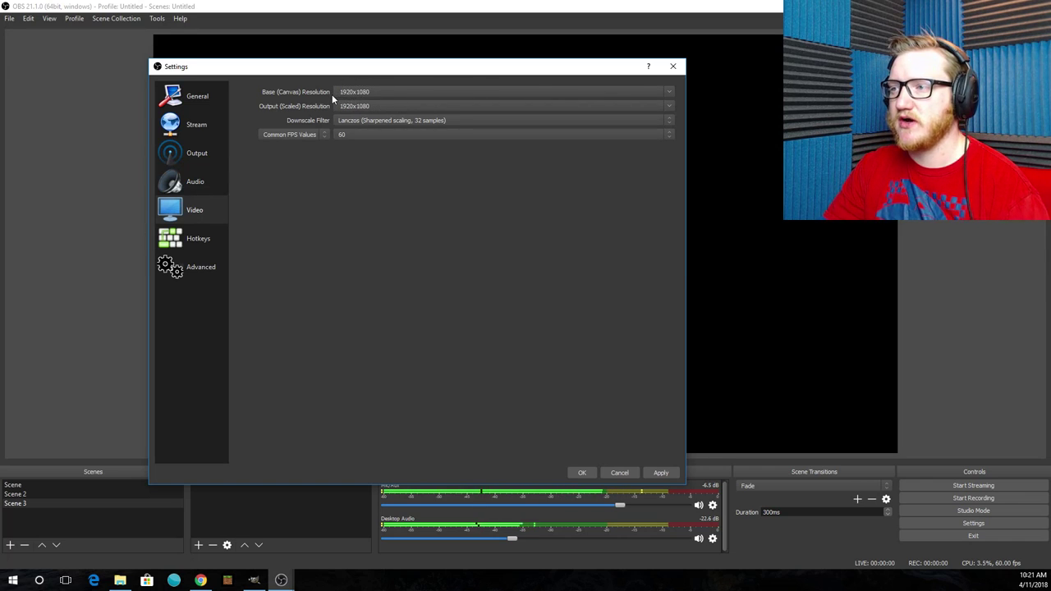
left_click(670, 95)
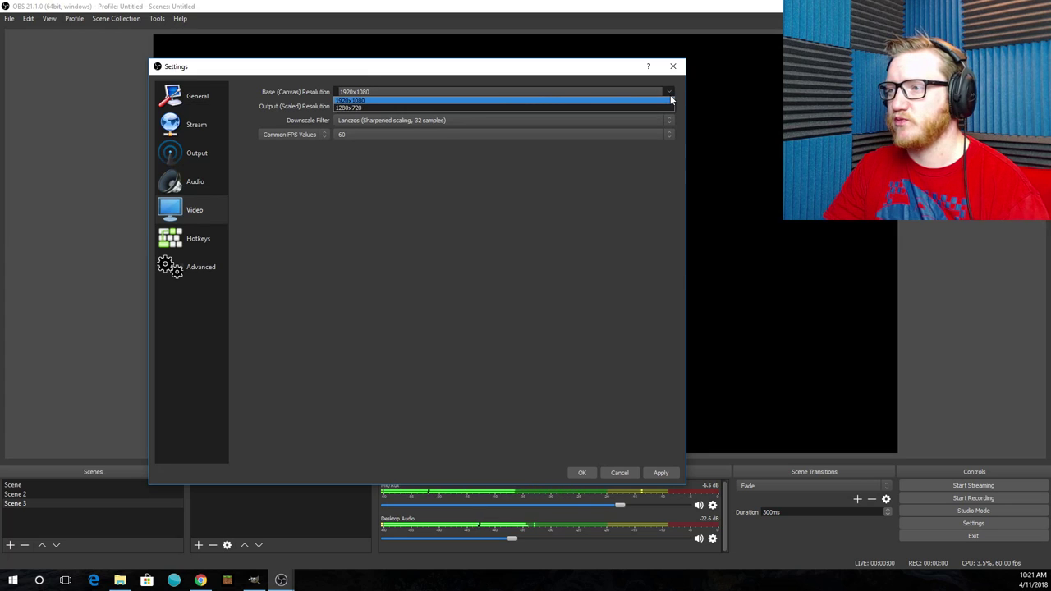
left_click(670, 98)
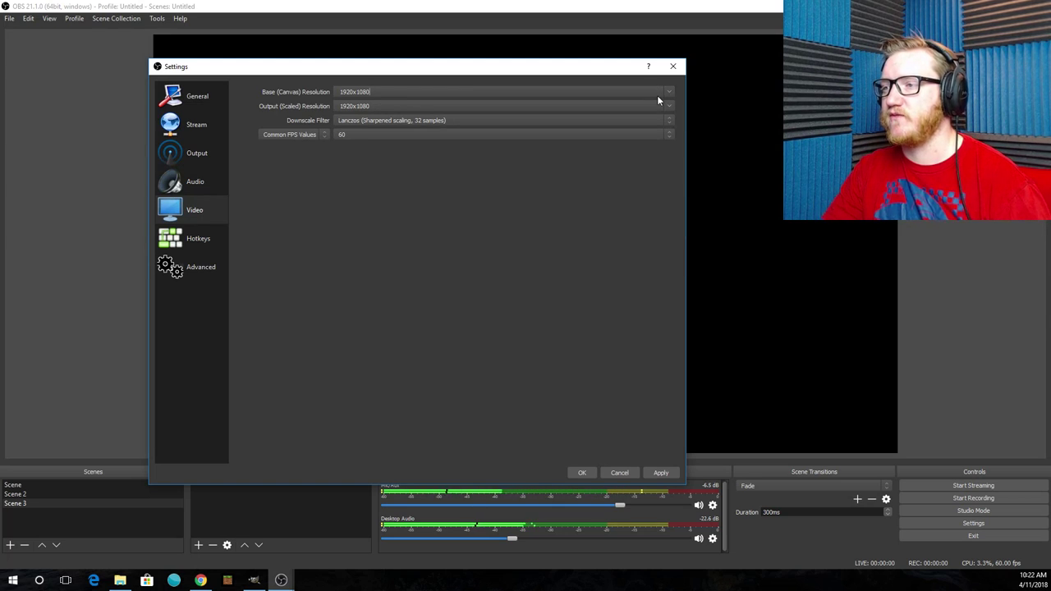
left_click(667, 105)
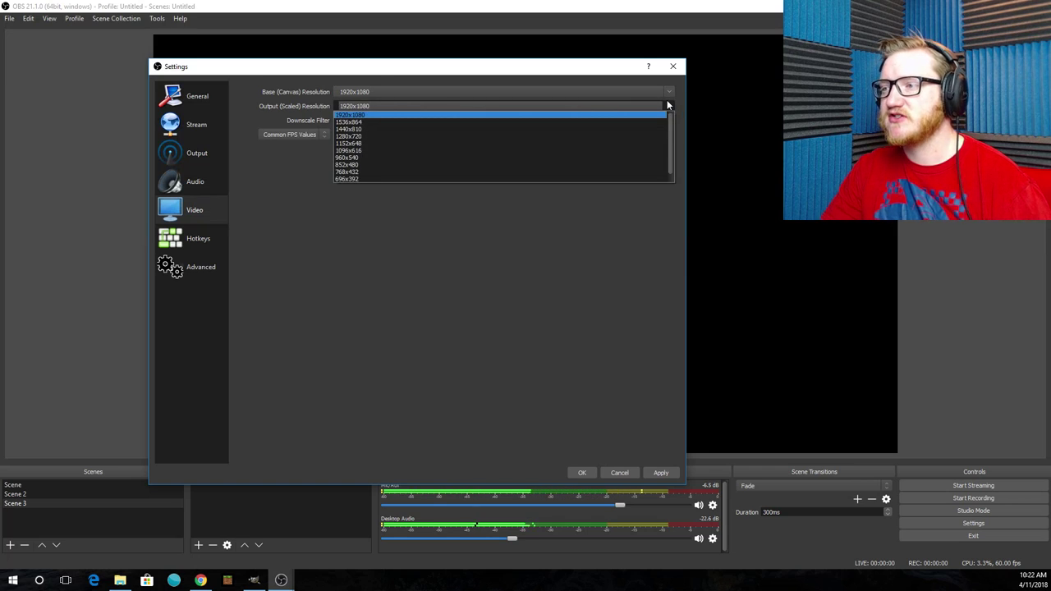
left_click(668, 106)
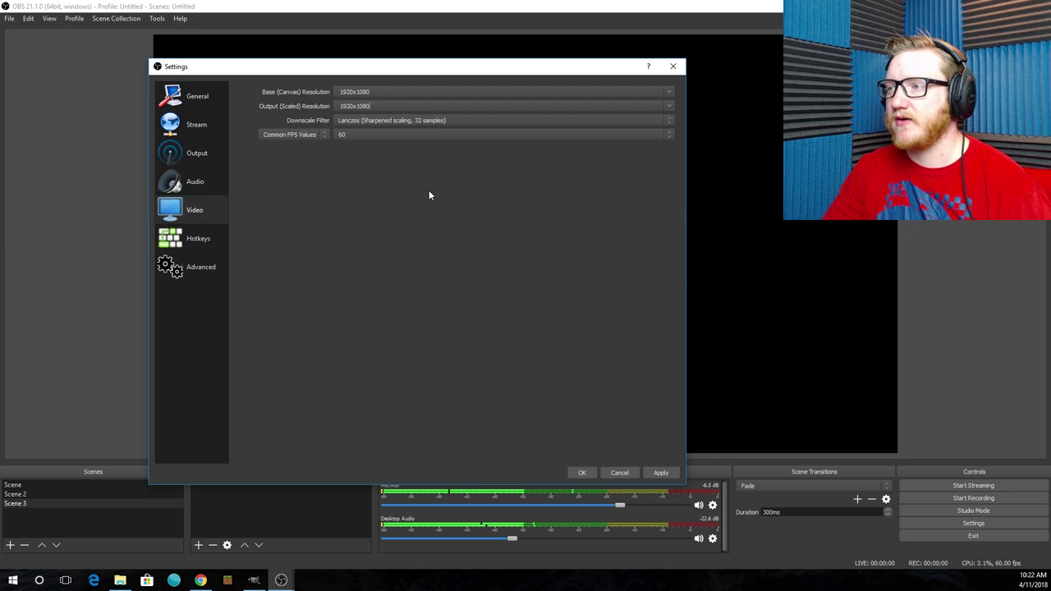
left_click(668, 134)
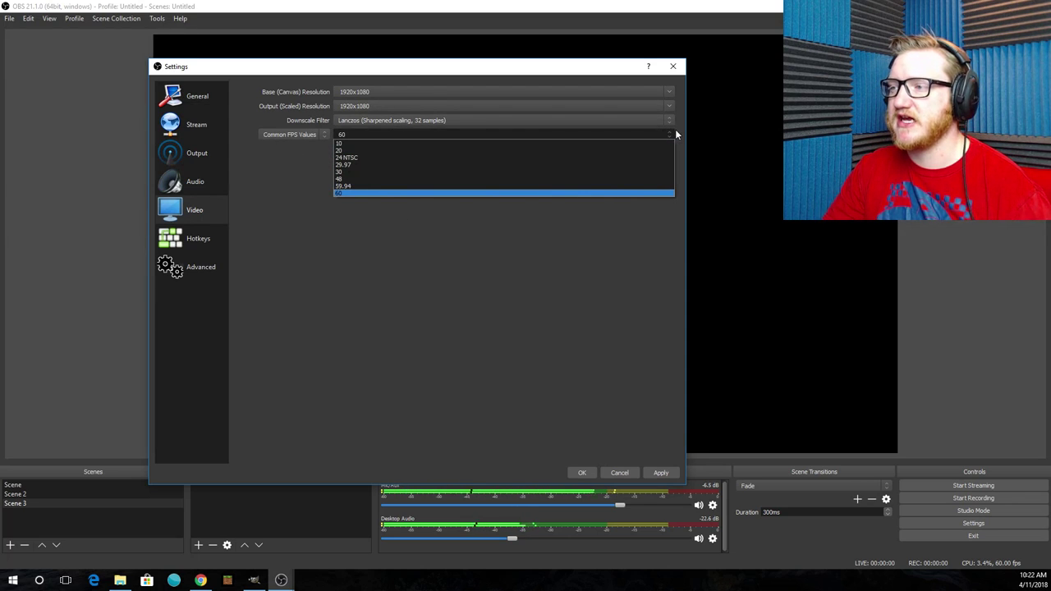
left_click(615, 193)
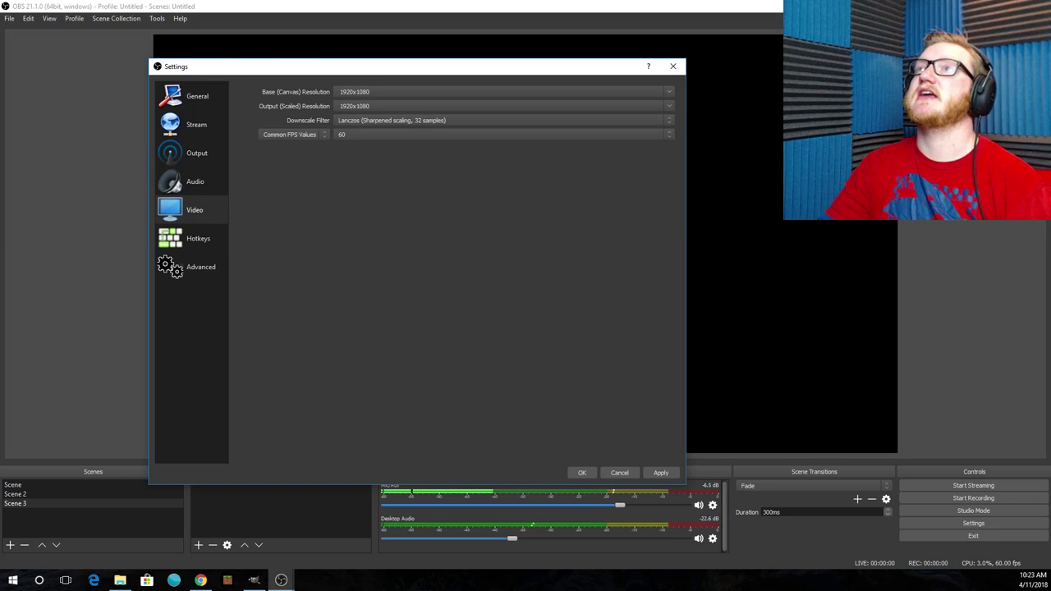
Switch to Chrome, restart the My Hero Academia "You Say Run" music video on YouTube, and return to OBS Studio.
key("alt+Tab")
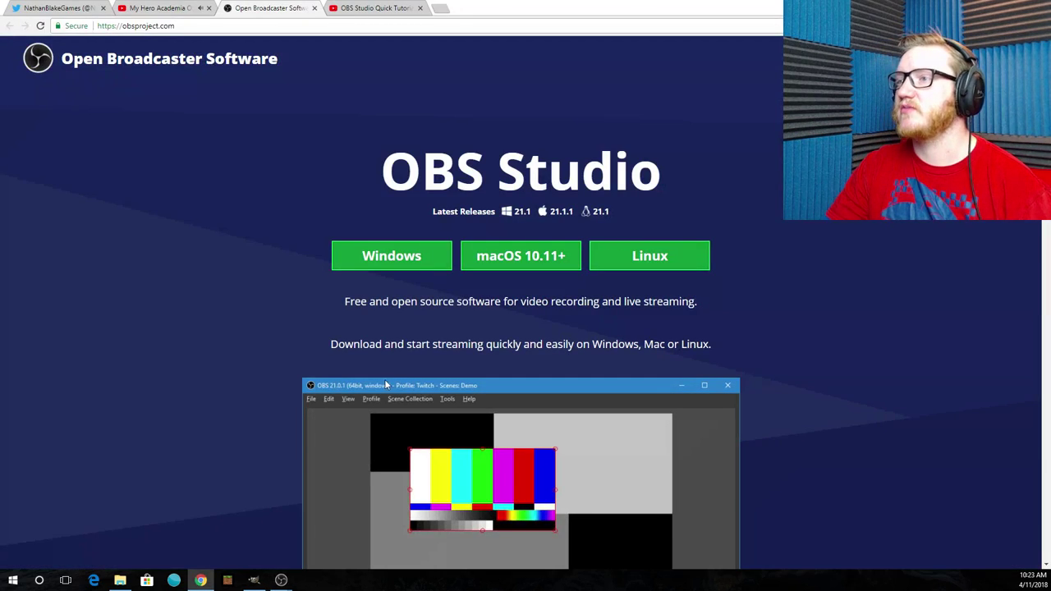
left_click(160, 8)
left_click(180, 362)
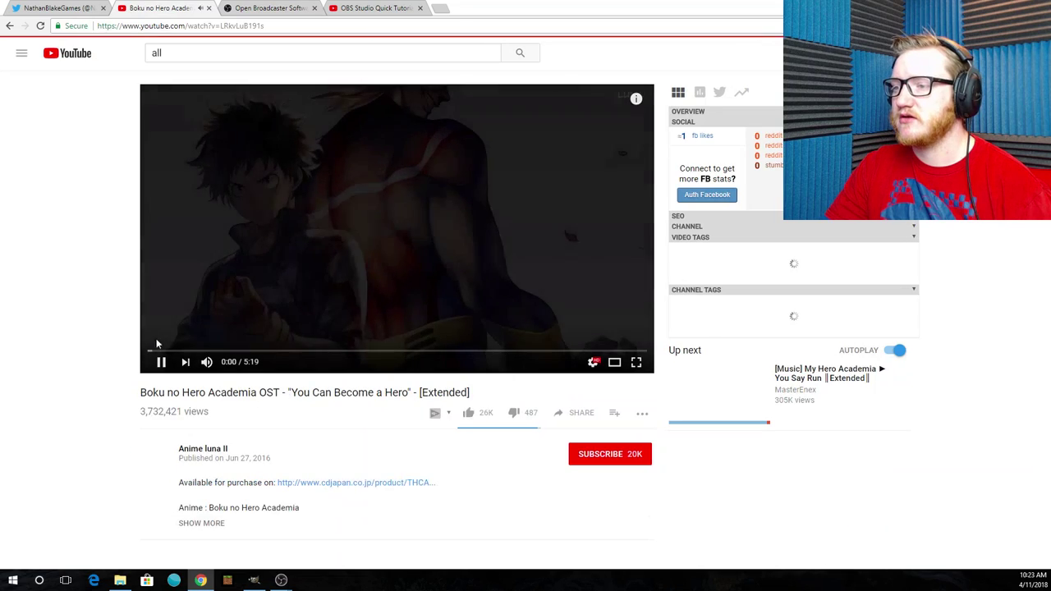
left_click(9, 25)
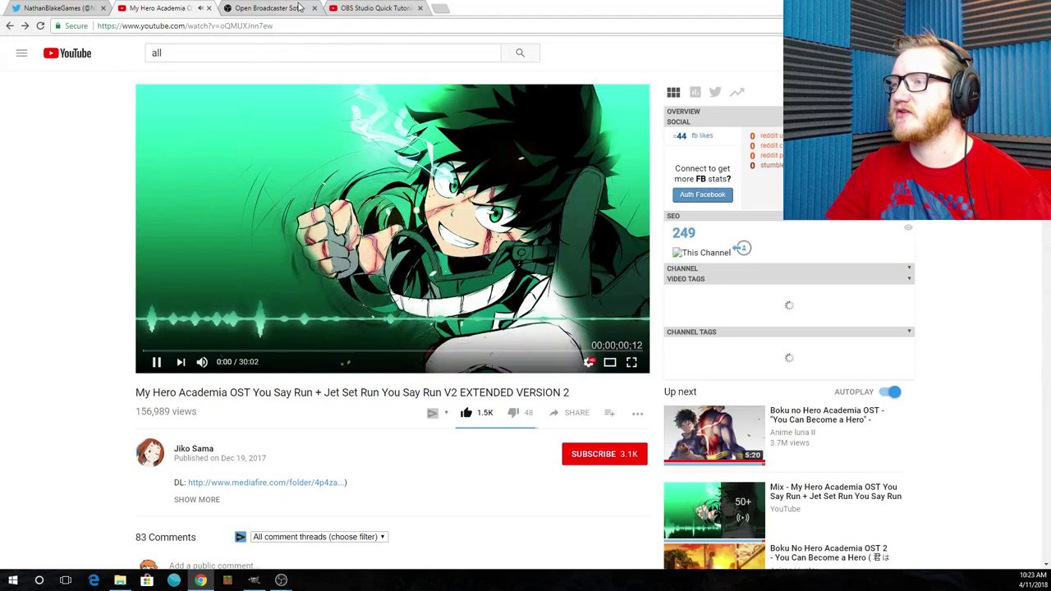
left_click(270, 8)
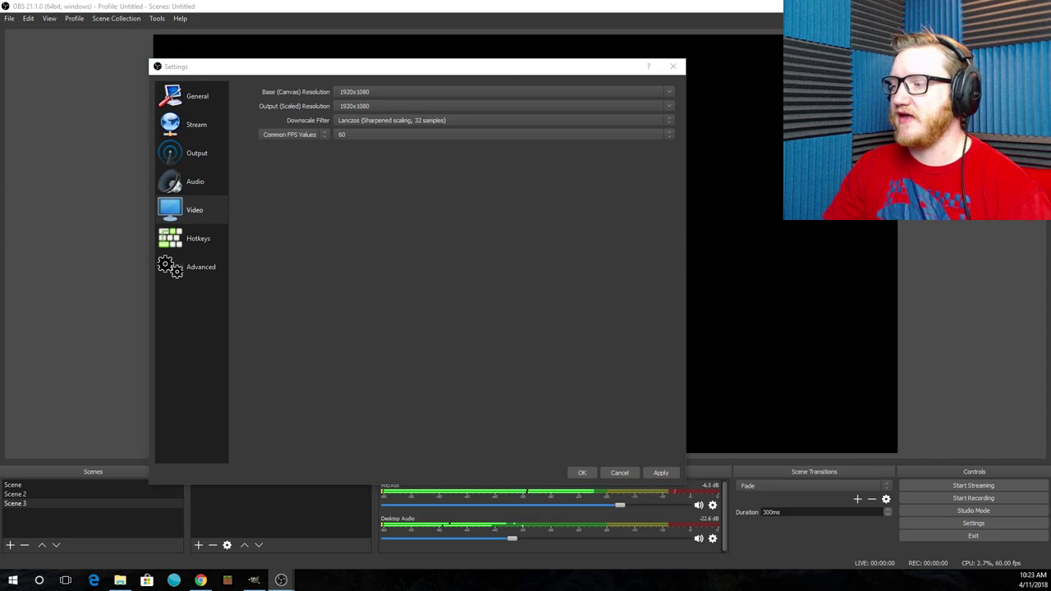
Examine the Advanced settings for process priority, video, audio, recording, stream delay and network, and close the settings without saving.
left_click(198, 267)
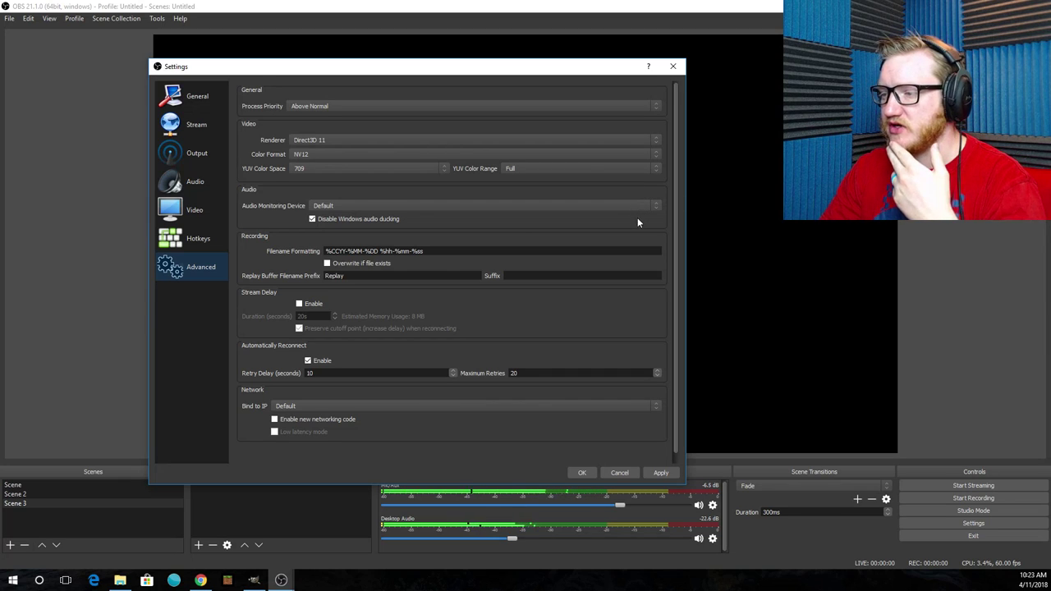
scroll(637, 222, "down", 1)
scroll(638, 230, "up", 1)
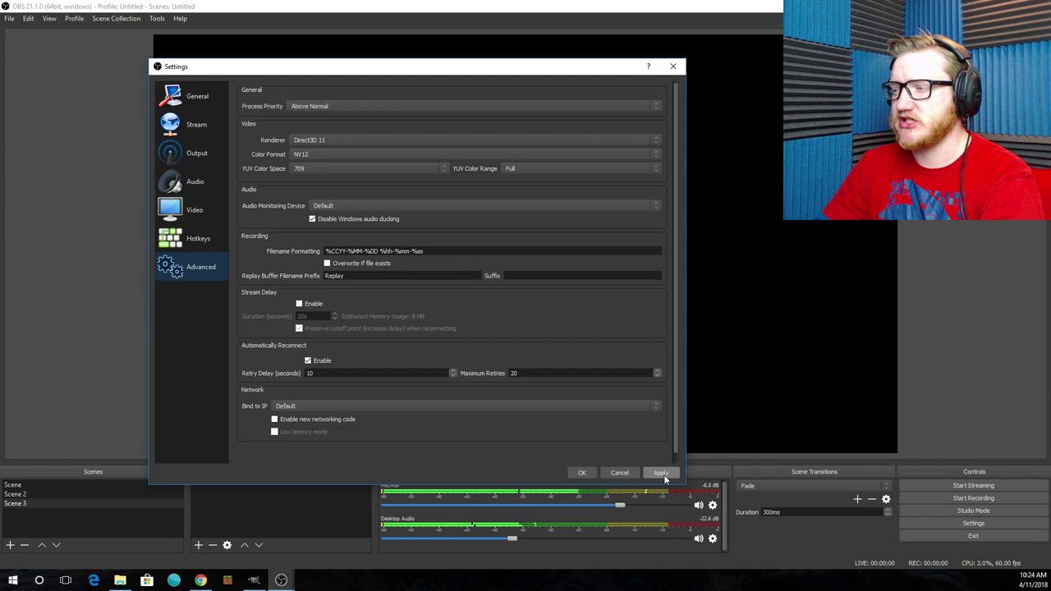
left_click(619, 473)
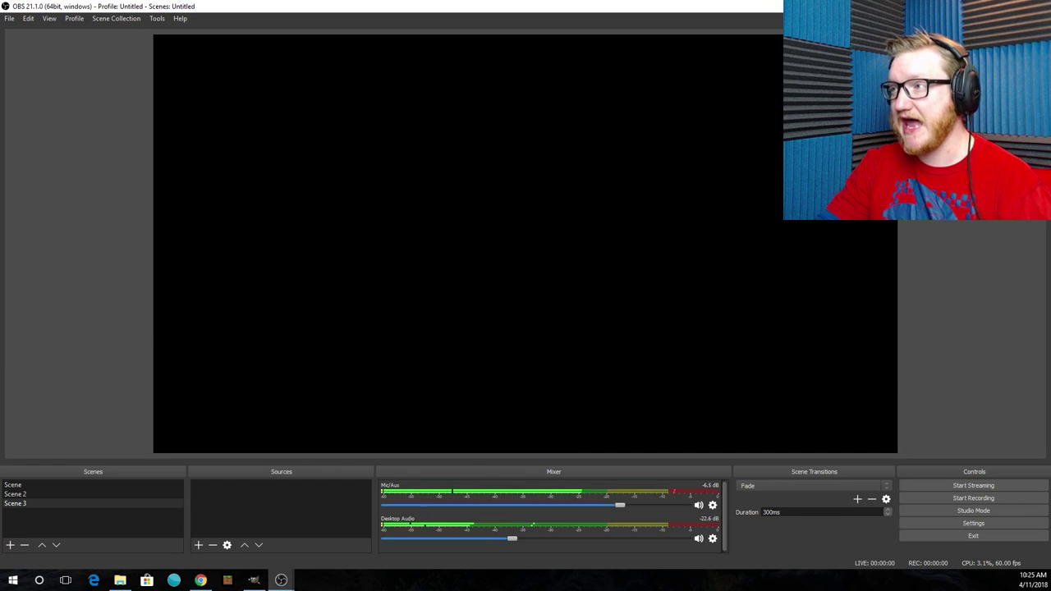
Switch to the desktop, set the OBS Studio shortcut's compatibility properties to run the program as an administrator, and apply them.
key("alt+Tab")
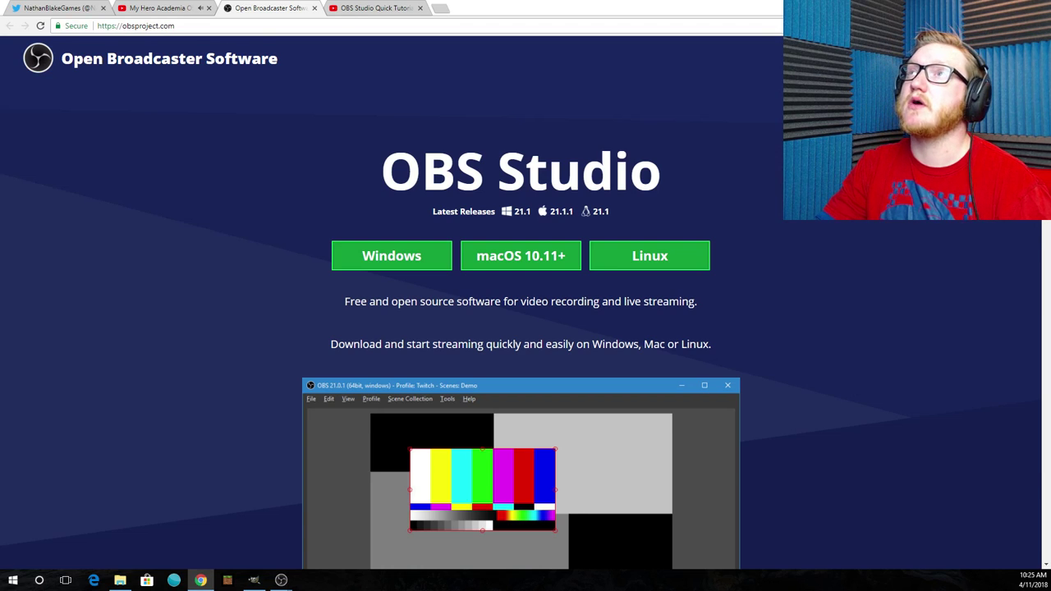
left_click_drag(340, 410, 214, 310)
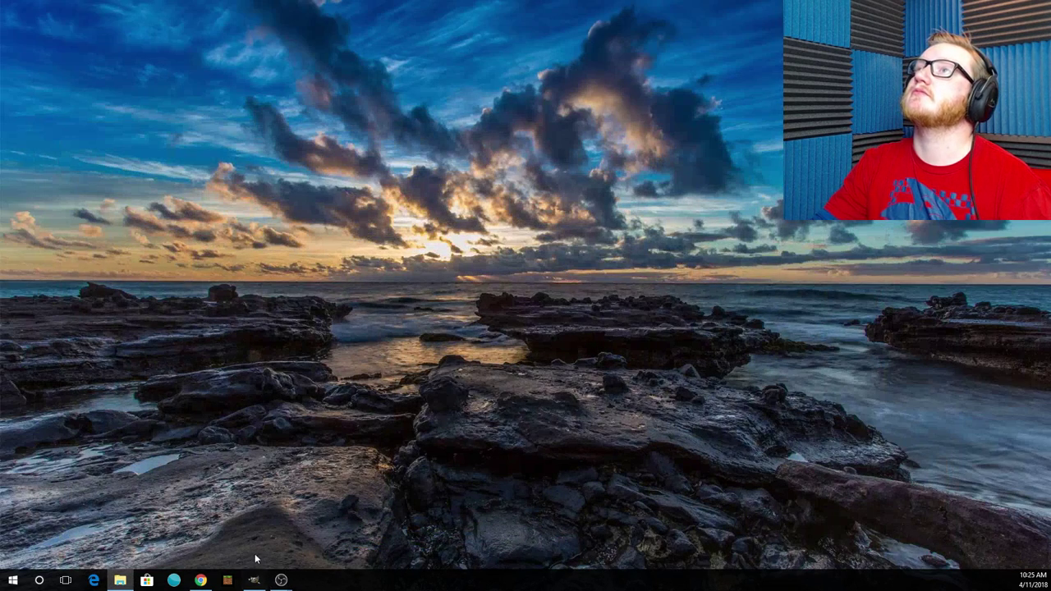
left_click_drag(254, 575, 353, 147)
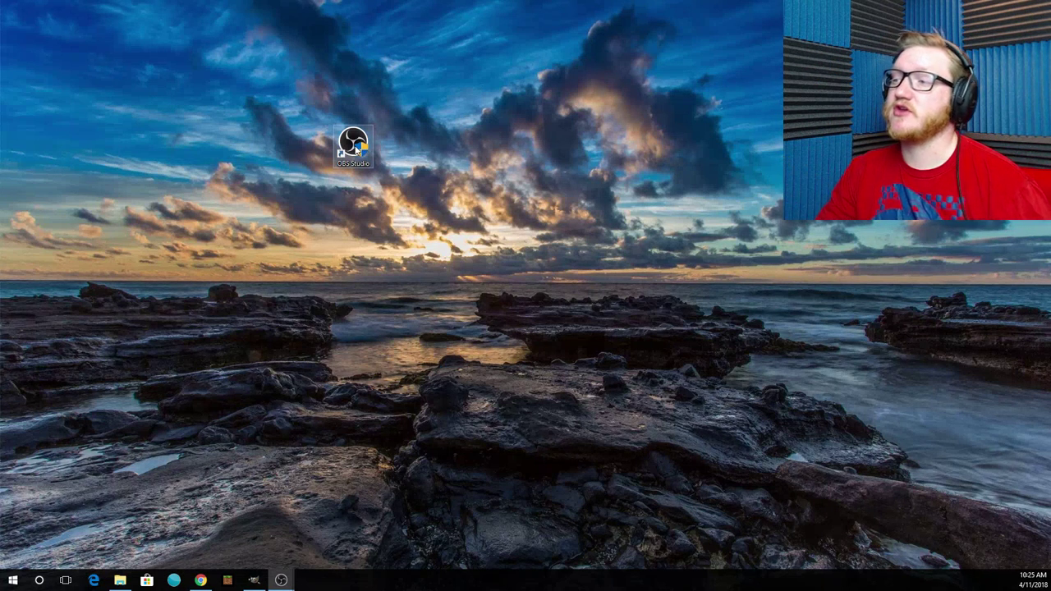
right_click(355, 146)
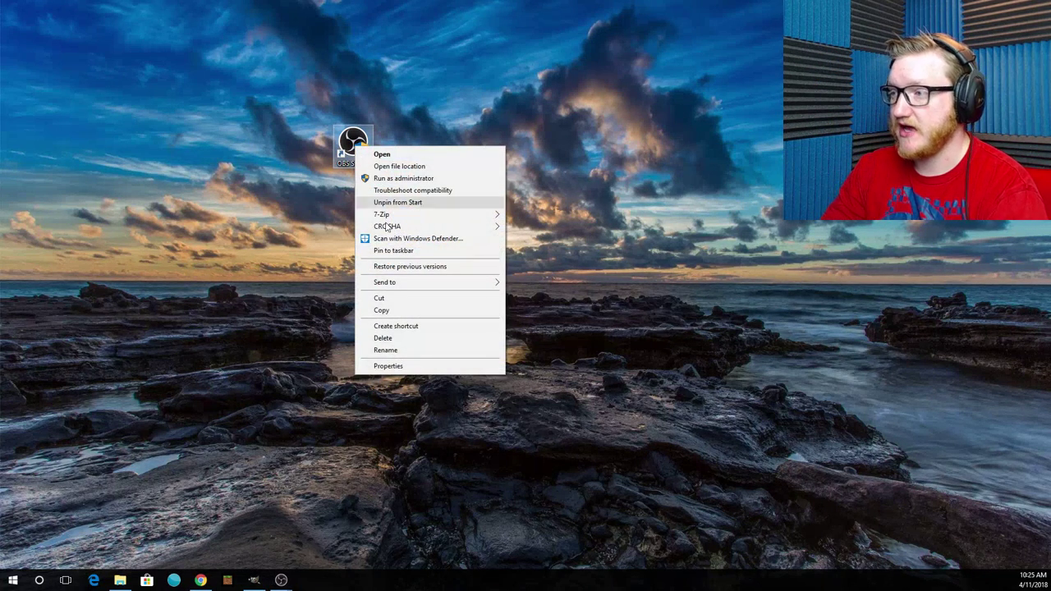
left_click(393, 366)
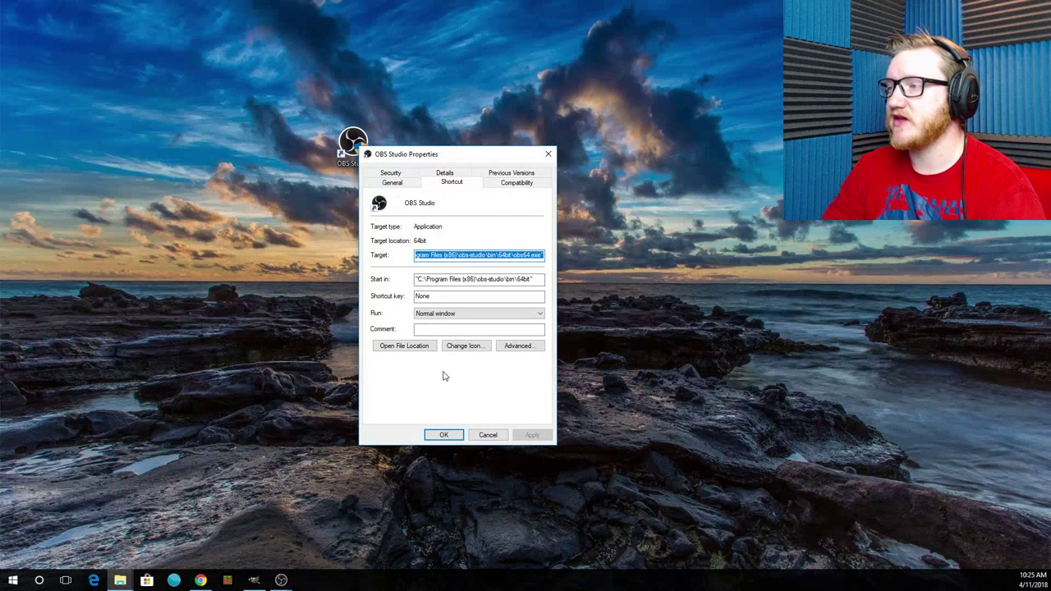
left_click(516, 182)
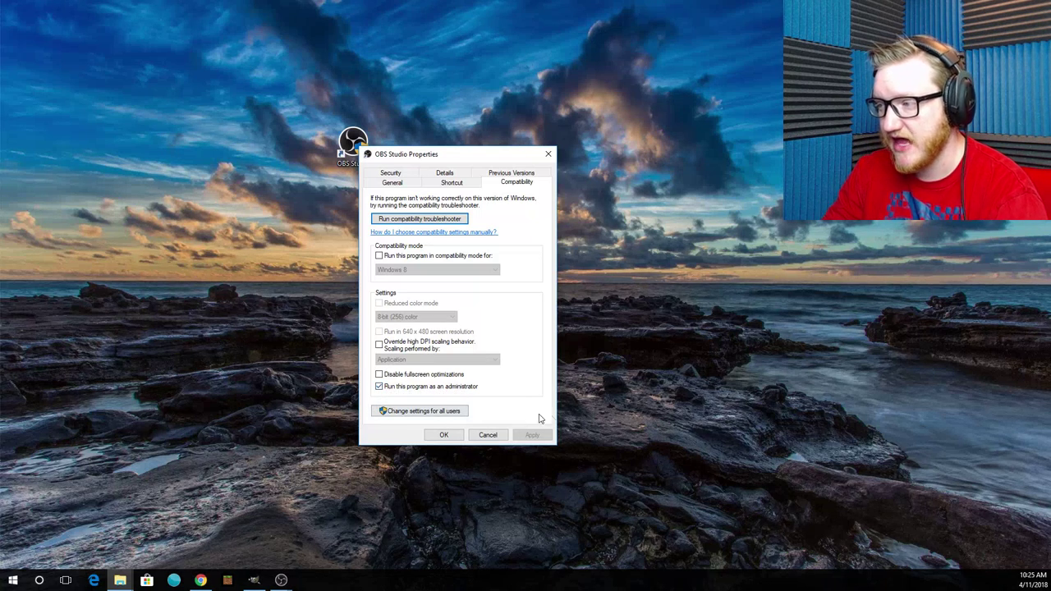
left_click(379, 386)
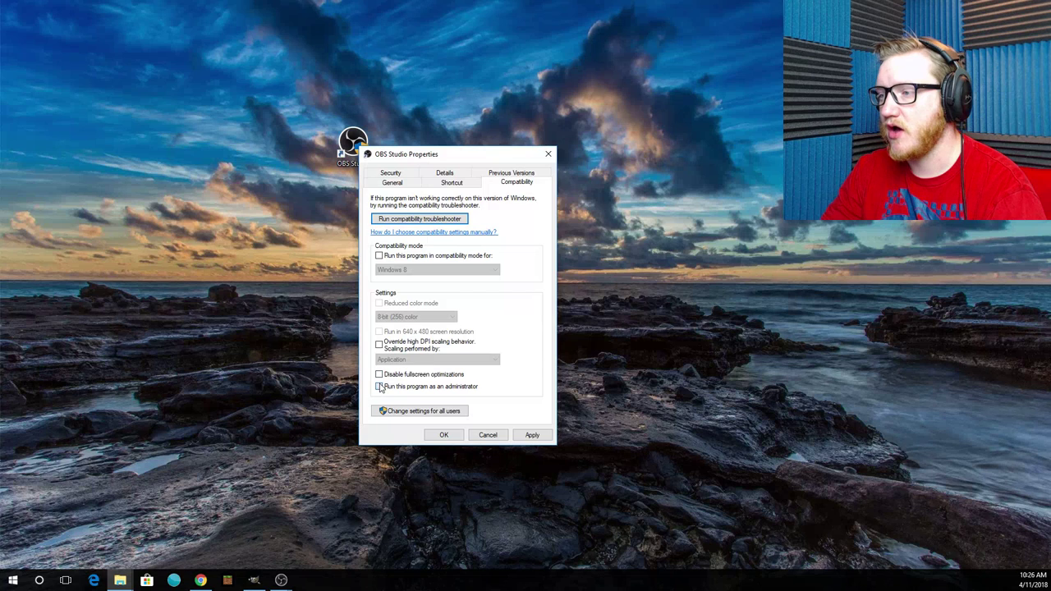
left_click(379, 386)
left_click(530, 434)
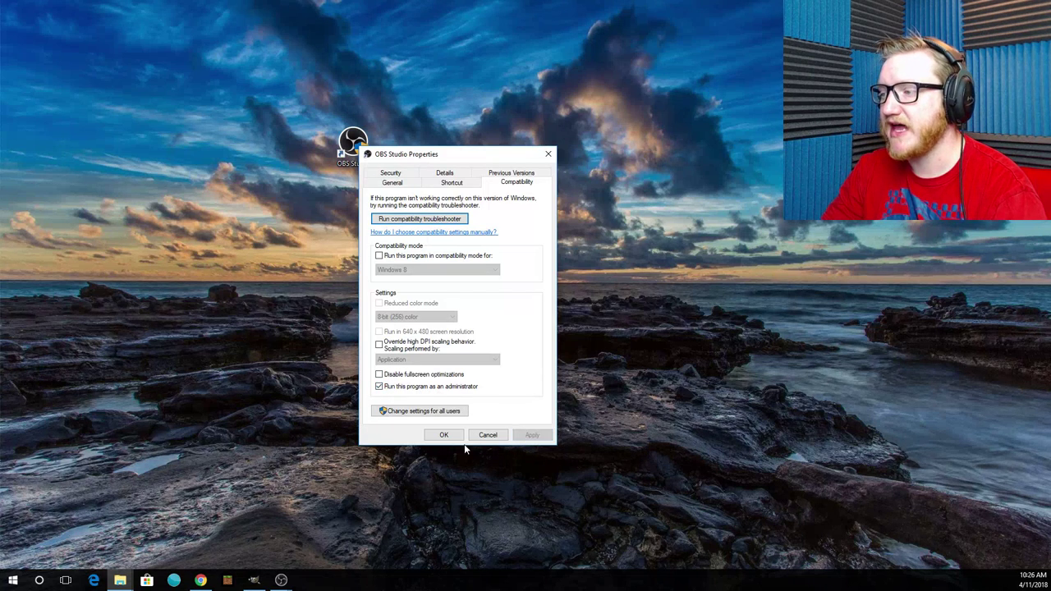
left_click(443, 435)
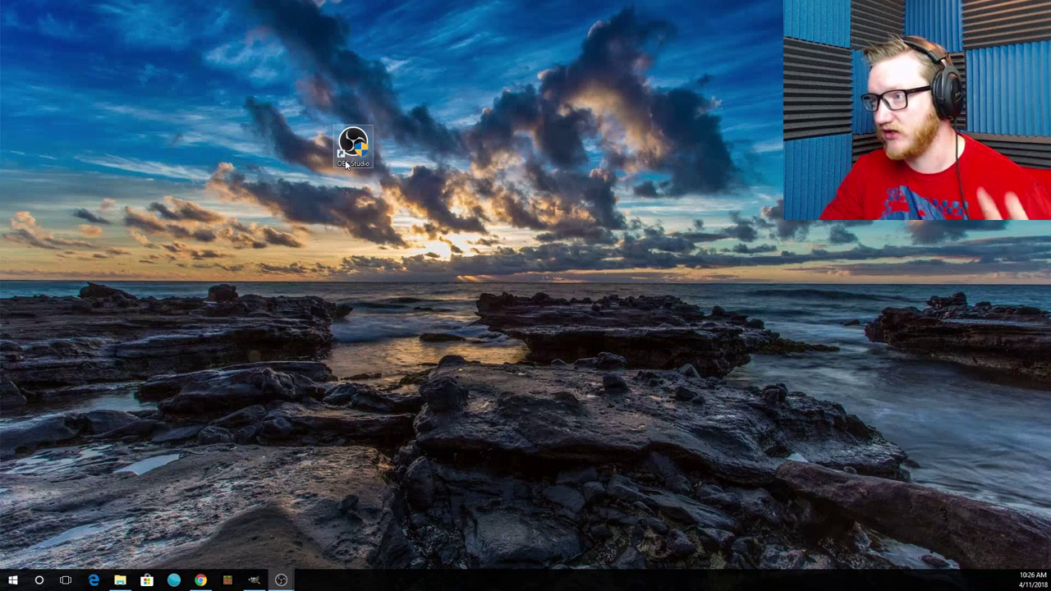
Recheck the administrator option in the compatibility properties of the OBS Studio desktop shortcut and close them.
left_click_drag(282, 107, 440, 220)
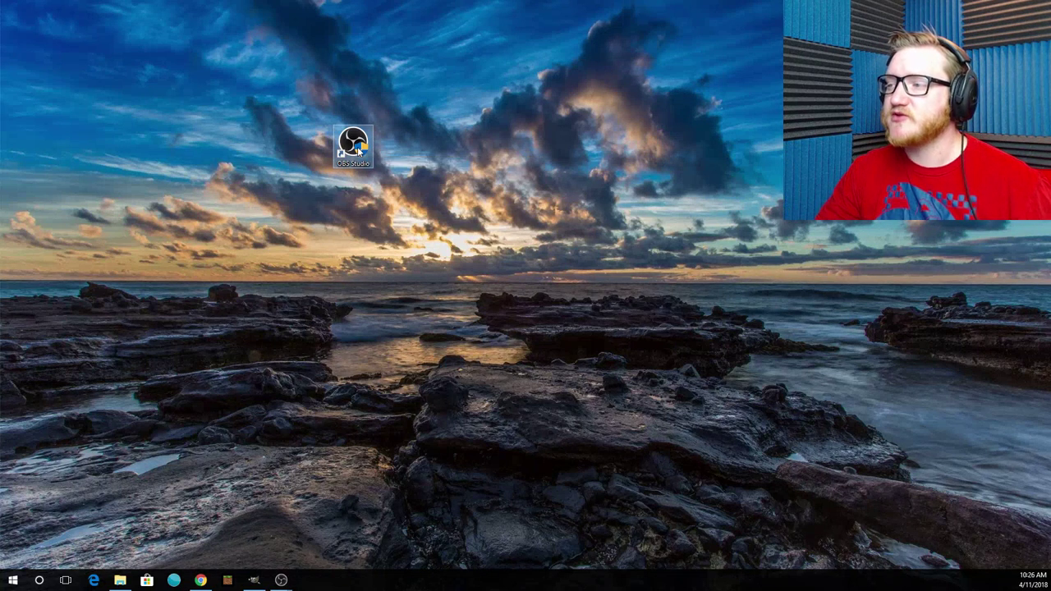
right_click(358, 146)
key("Escape")
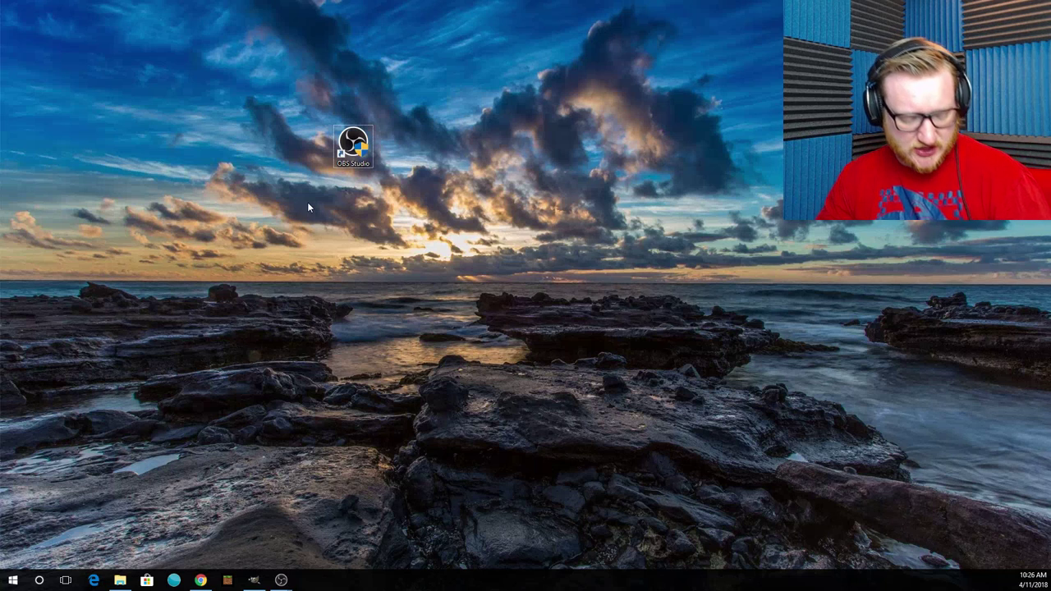
right_click(345, 156)
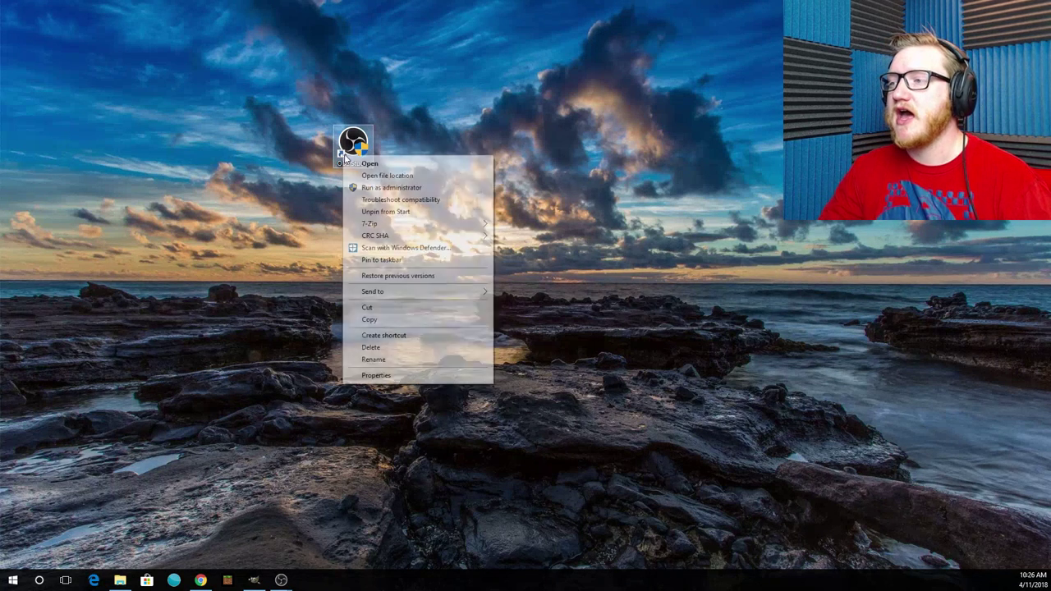
left_click(376, 376)
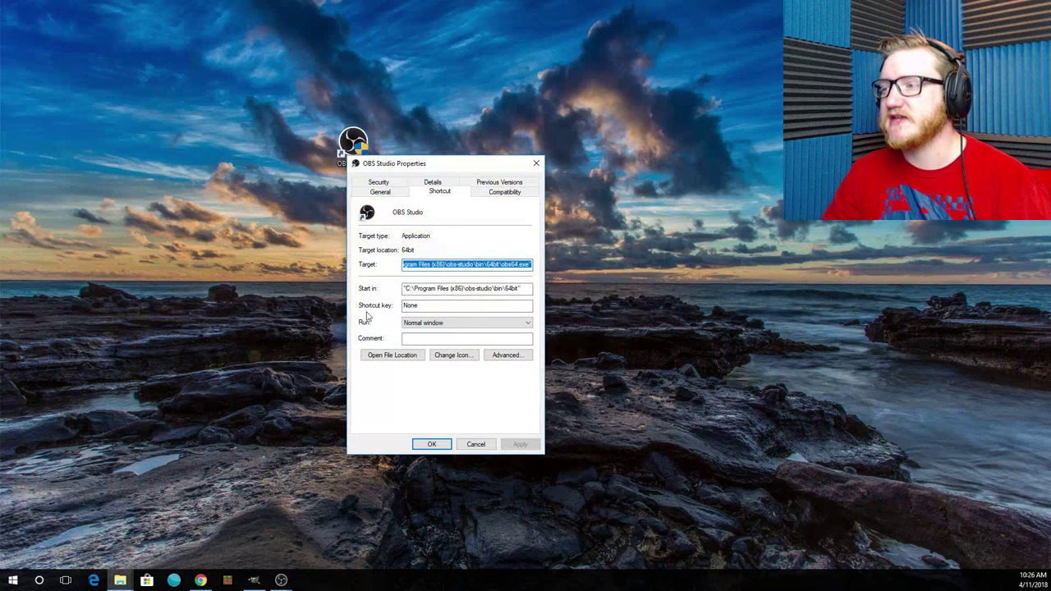
left_click(503, 193)
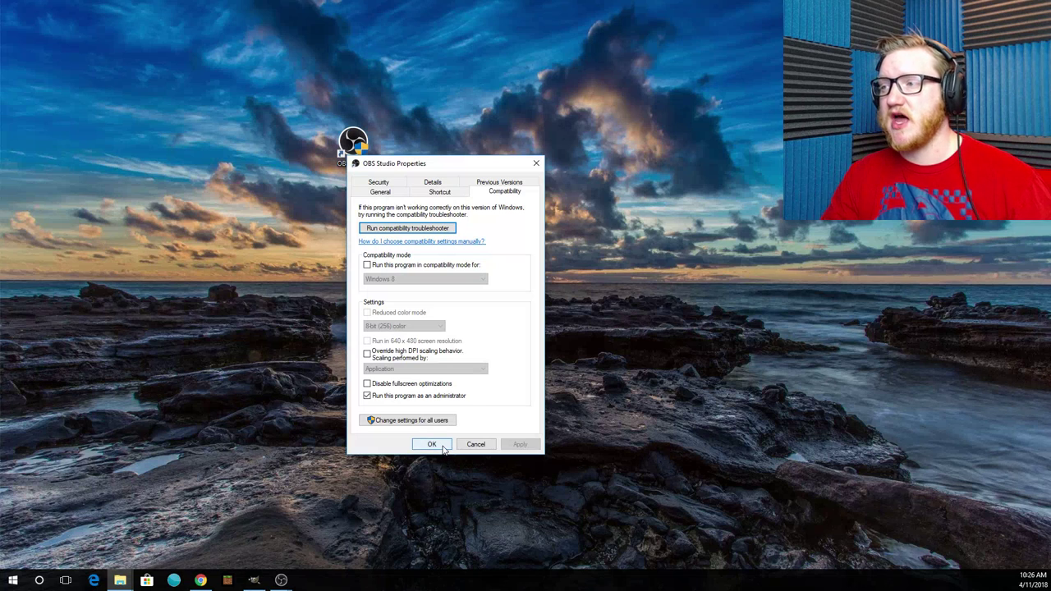
left_click(433, 444)
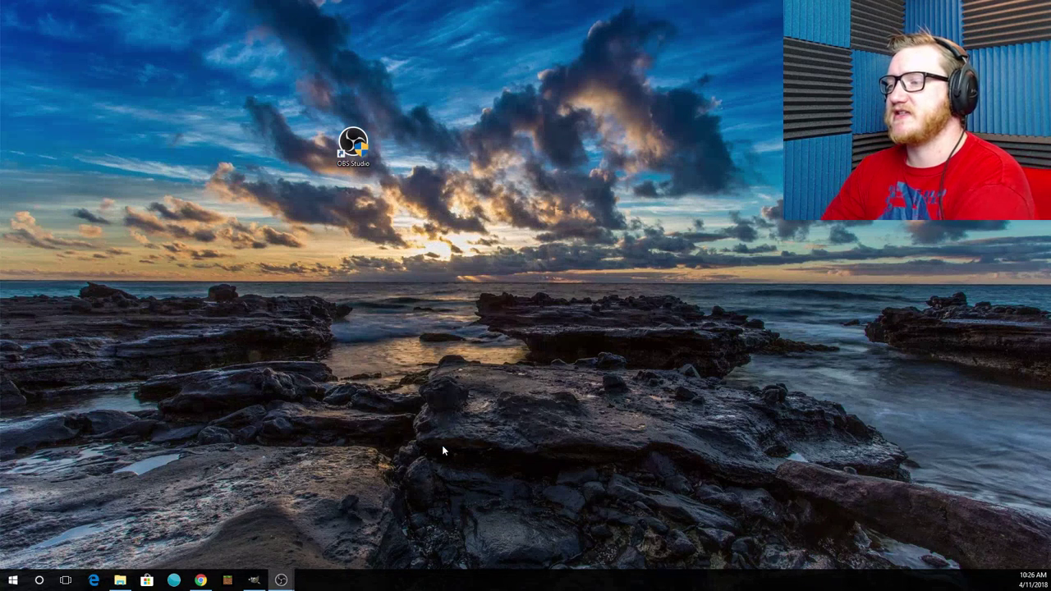
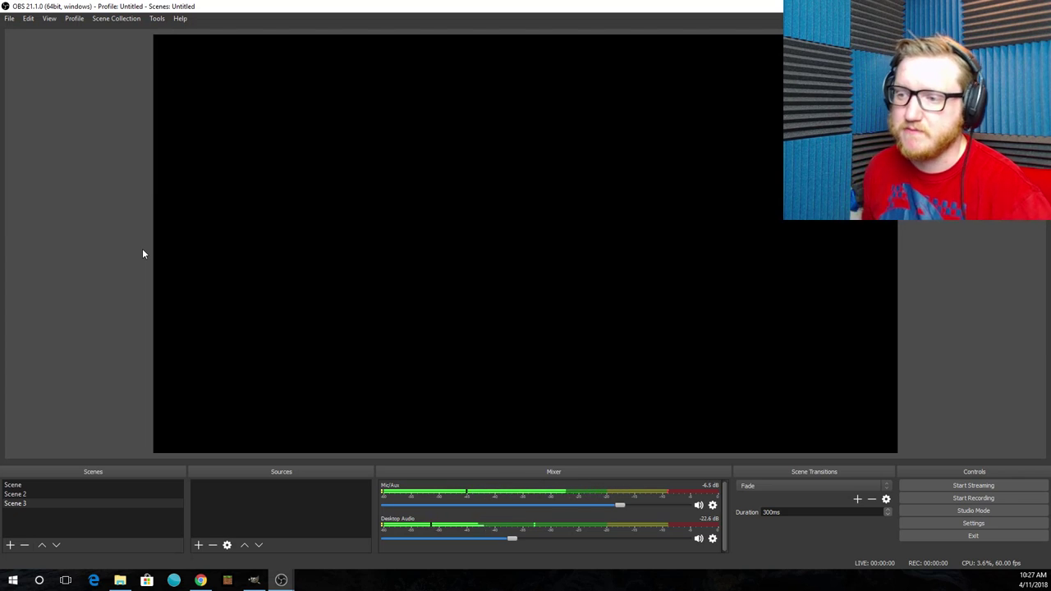
Review the Output settings for streaming and recording in OBS Studio and close the settings without saving.
left_click(9, 19)
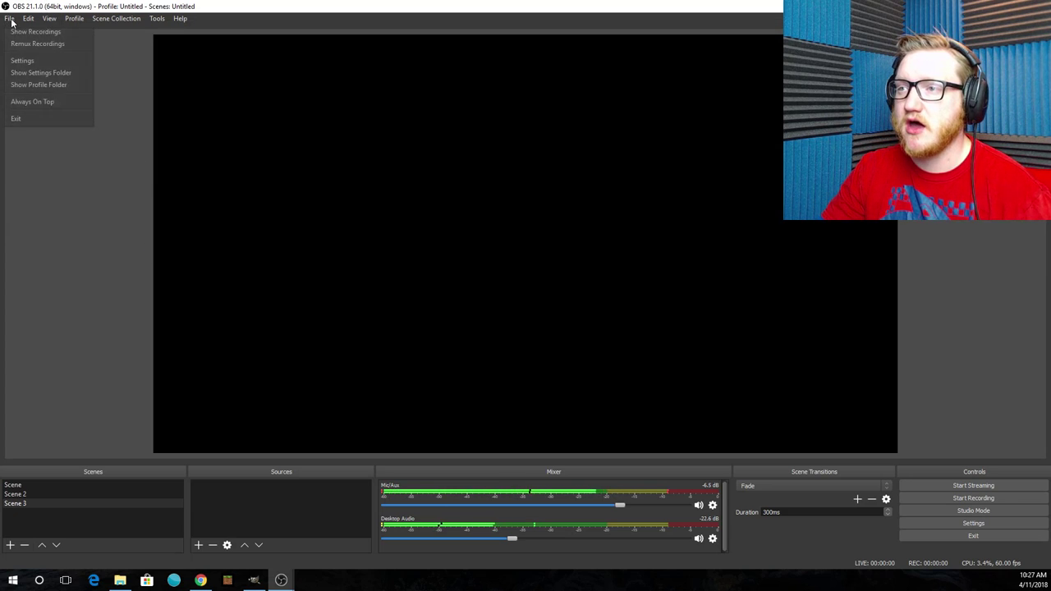
left_click(25, 61)
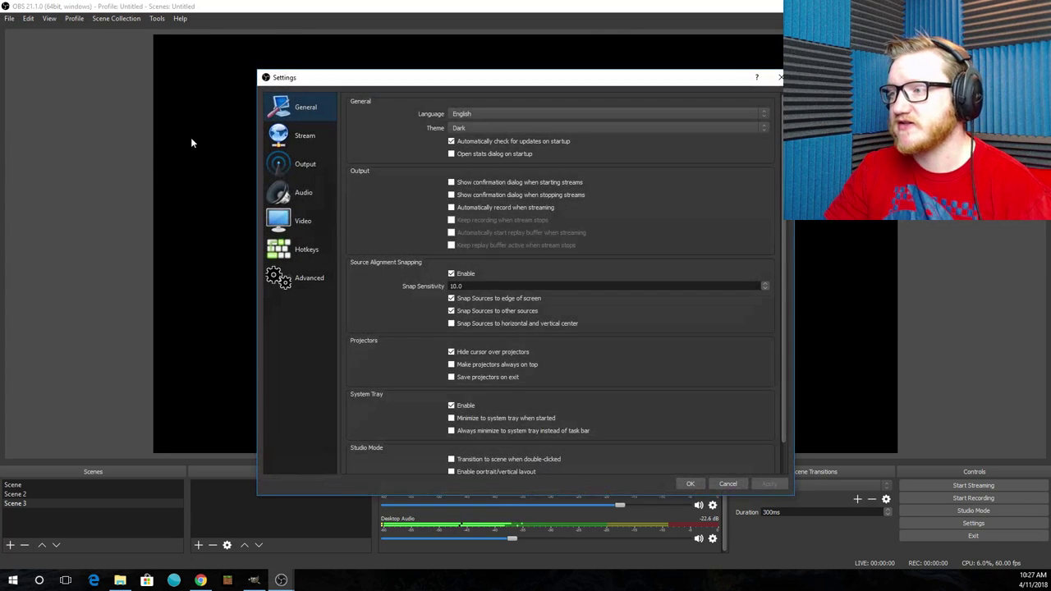
left_click(307, 168)
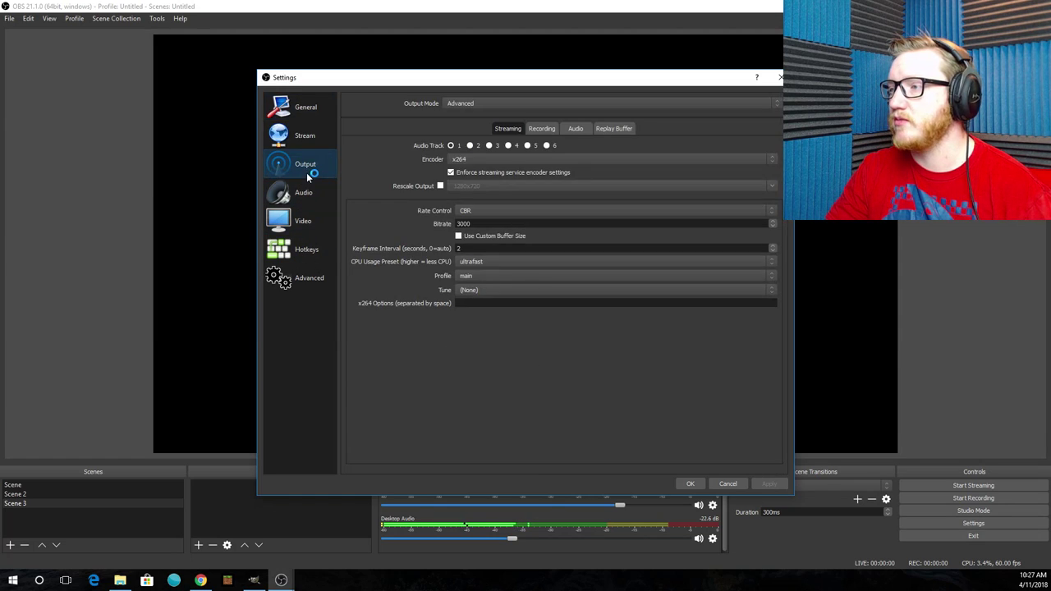
left_click(550, 129)
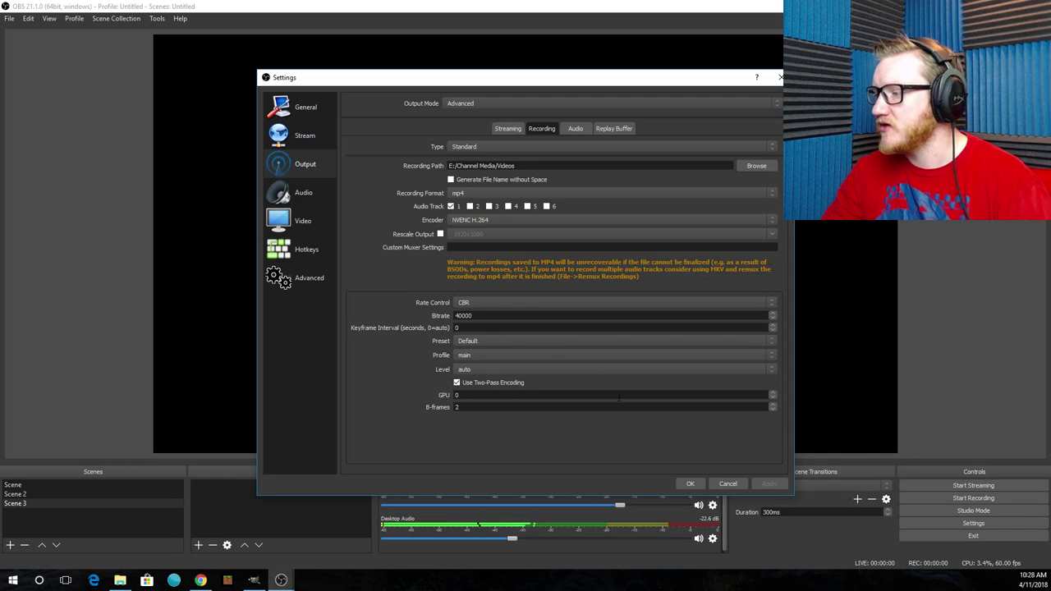
left_click(727, 484)
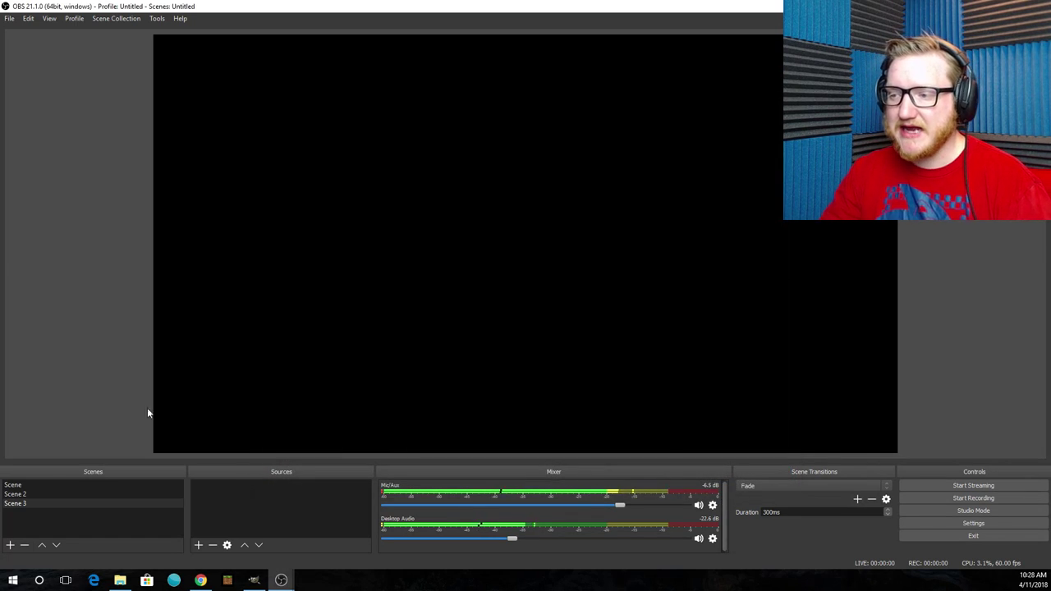
View Scene and Scene 3 in the scene list, and open the prompt for adding a scene without creating one.
left_click(24, 495)
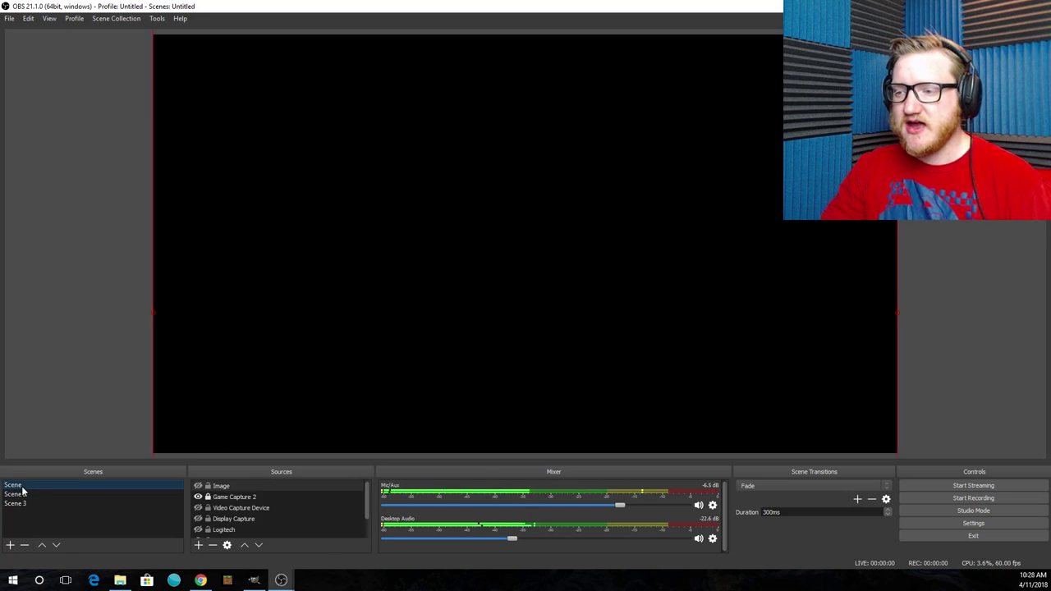
left_click(24, 505)
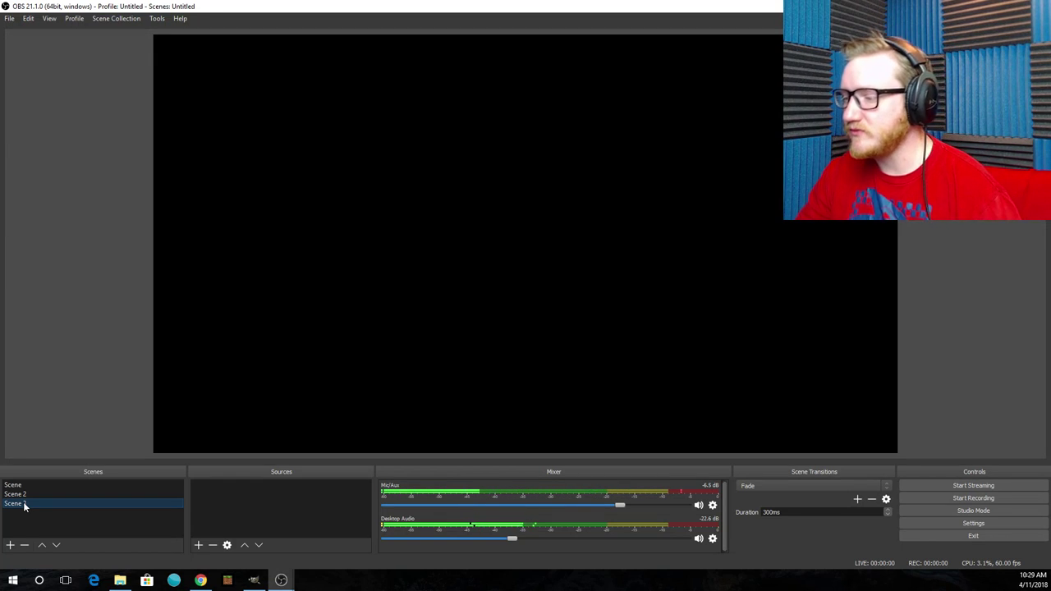
left_click(9, 545)
left_click(542, 308)
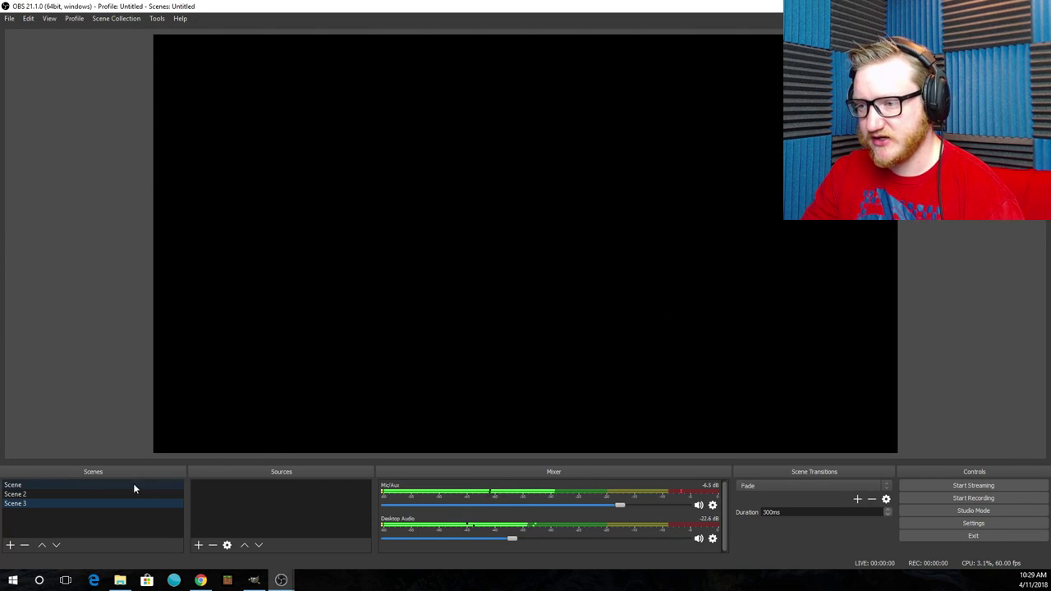
Examine the full lists of sources in Scene and Scene 2.
left_click(41, 485)
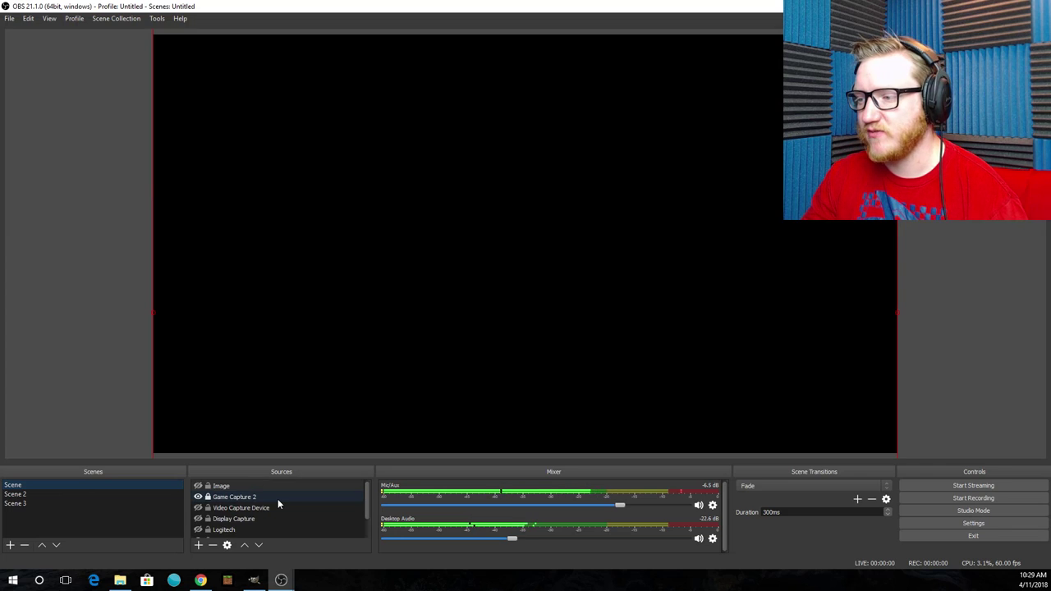
scroll(278, 498, "down", 1)
scroll(276, 499, "up", 1)
scroll(275, 498, "down", 1)
scroll(275, 498, "up", 1)
scroll(275, 498, "down", 1)
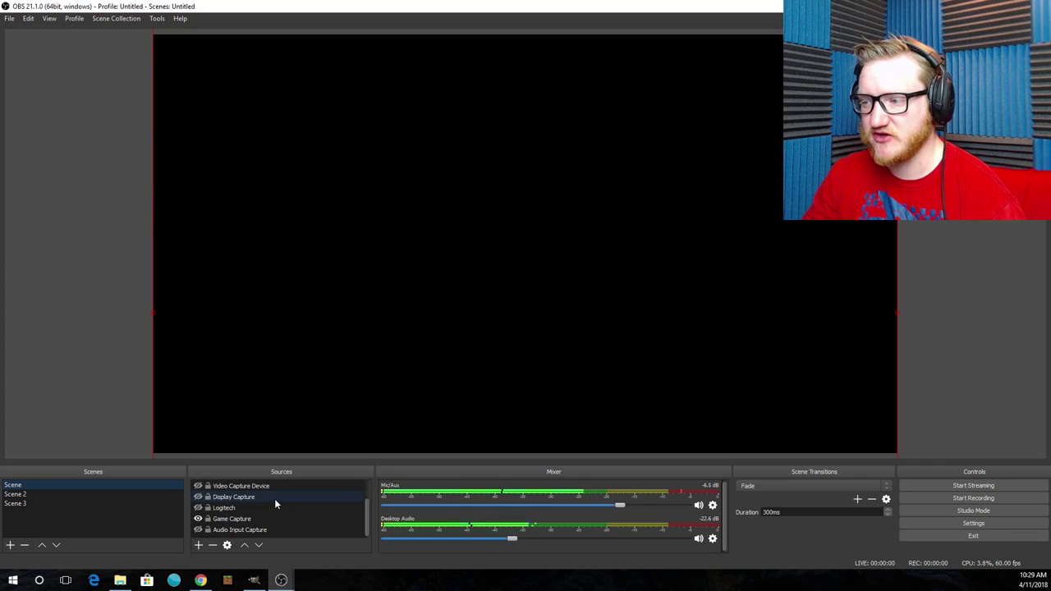
scroll(273, 498, "up", 1)
left_click(39, 495)
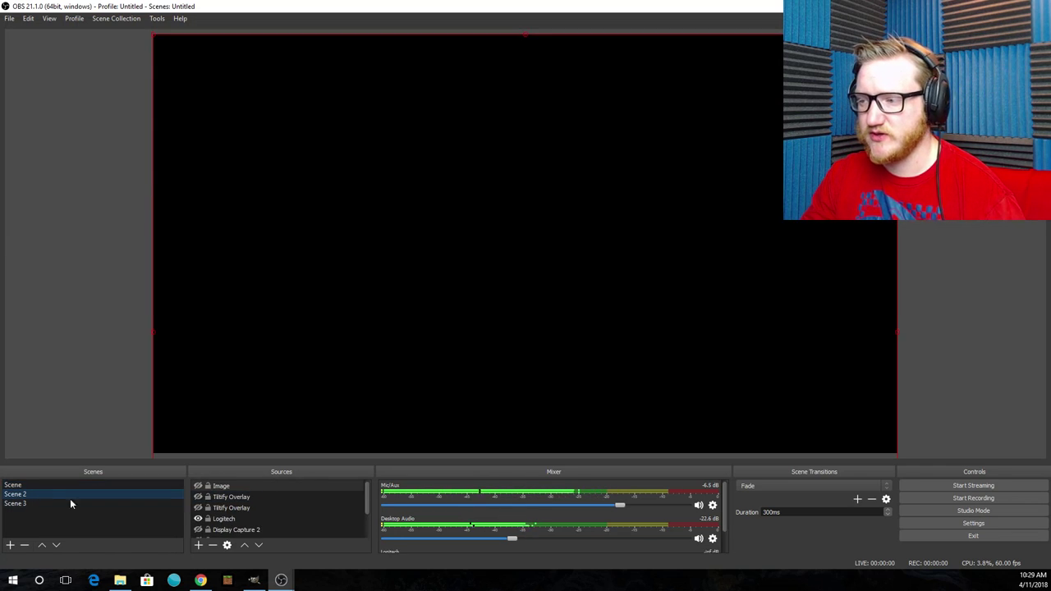
scroll(310, 496, "down", 1)
scroll(309, 497, "up", 1)
scroll(306, 498, "down", 1)
scroll(304, 497, "up", 1)
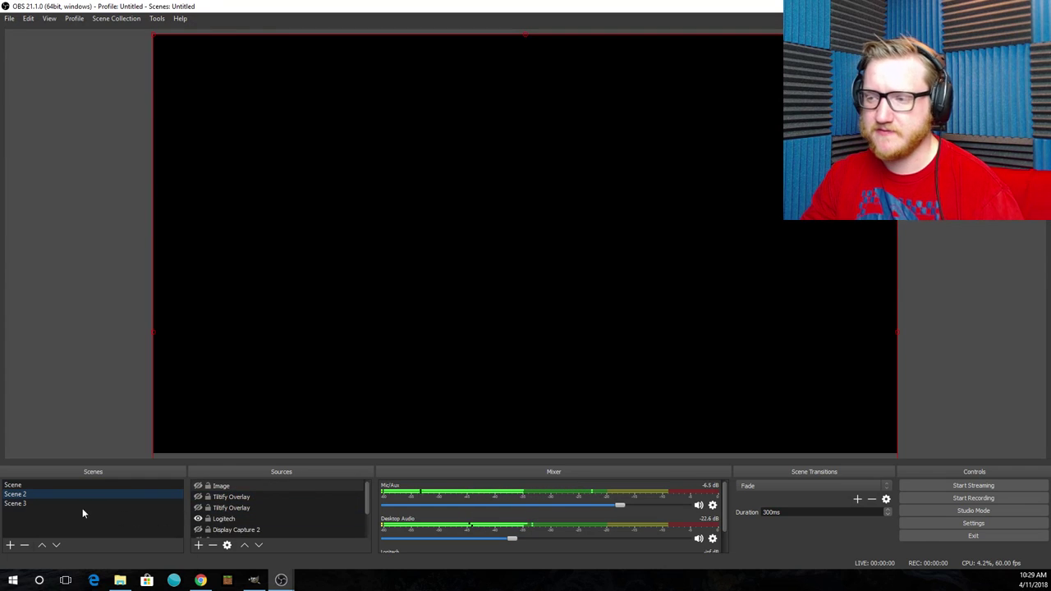
Add a new Display Capture source to Scene 3 that captures Display 0 at 1920x1080 with the cursor included.
left_click(40, 504)
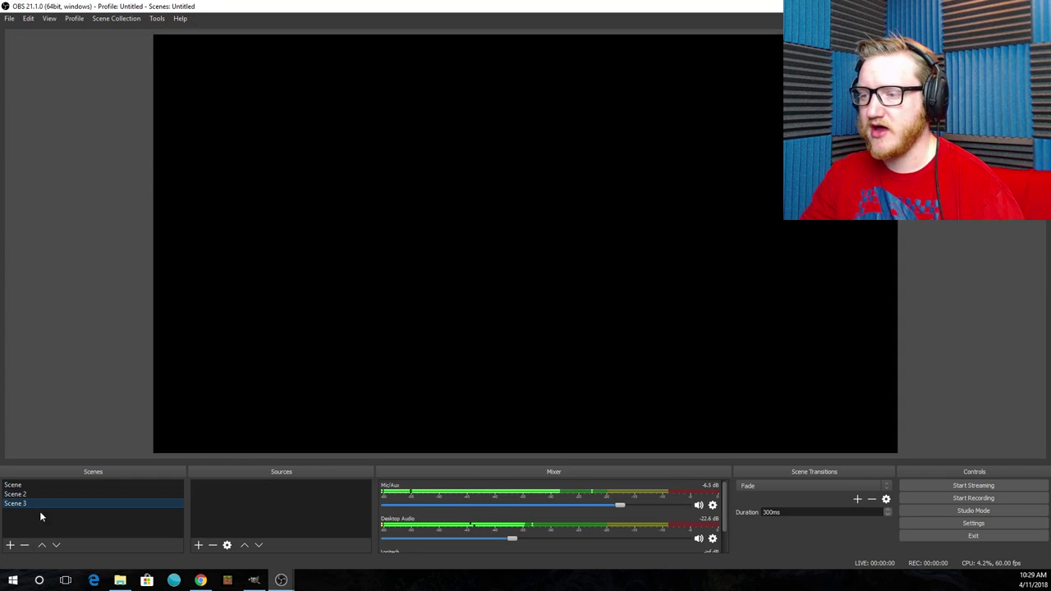
left_click(204, 545)
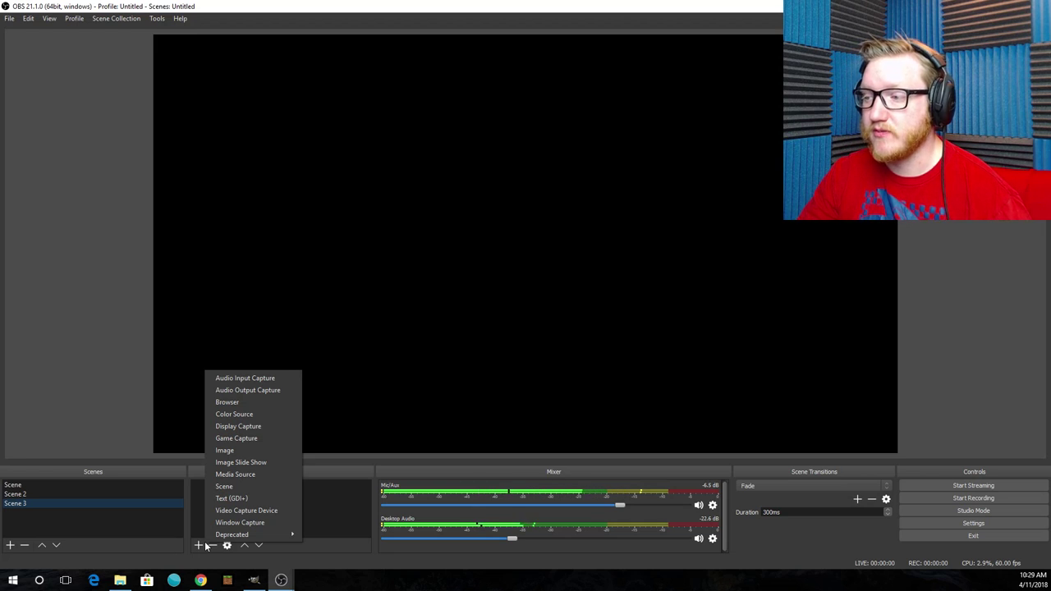
left_click(217, 427)
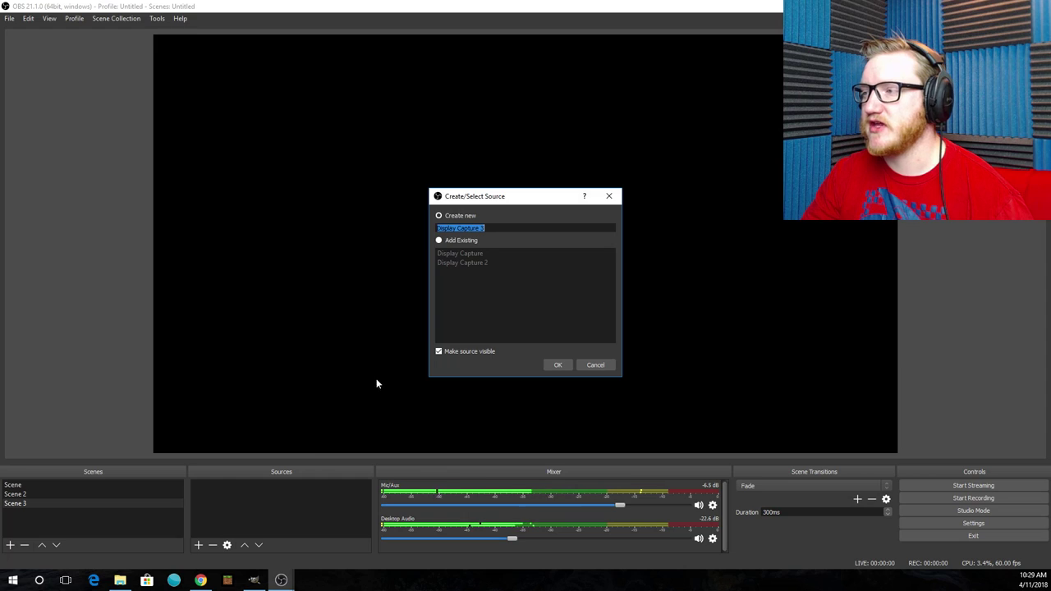
left_click(438, 216)
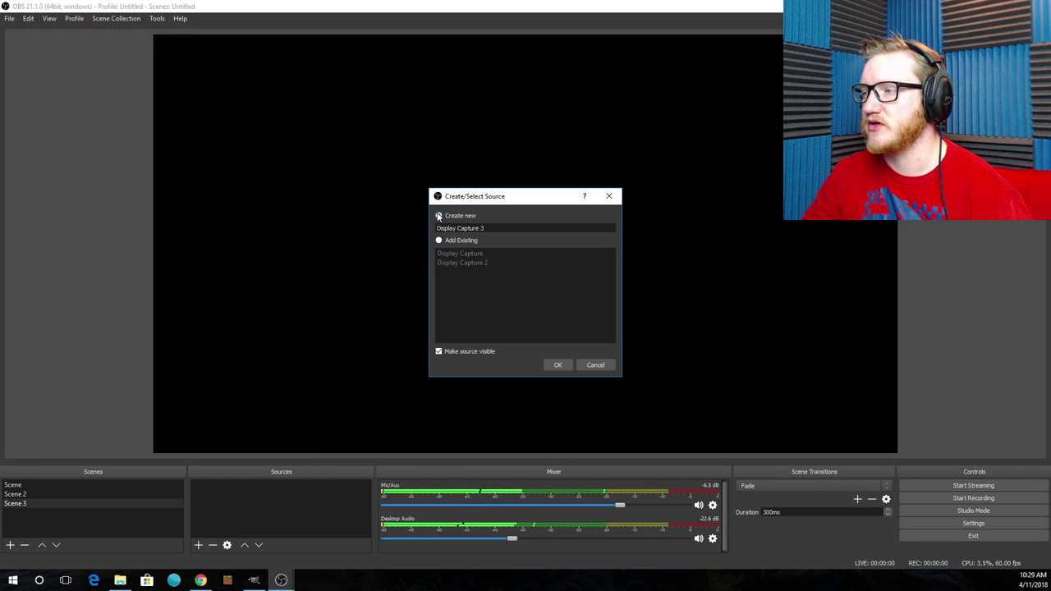
left_click(557, 366)
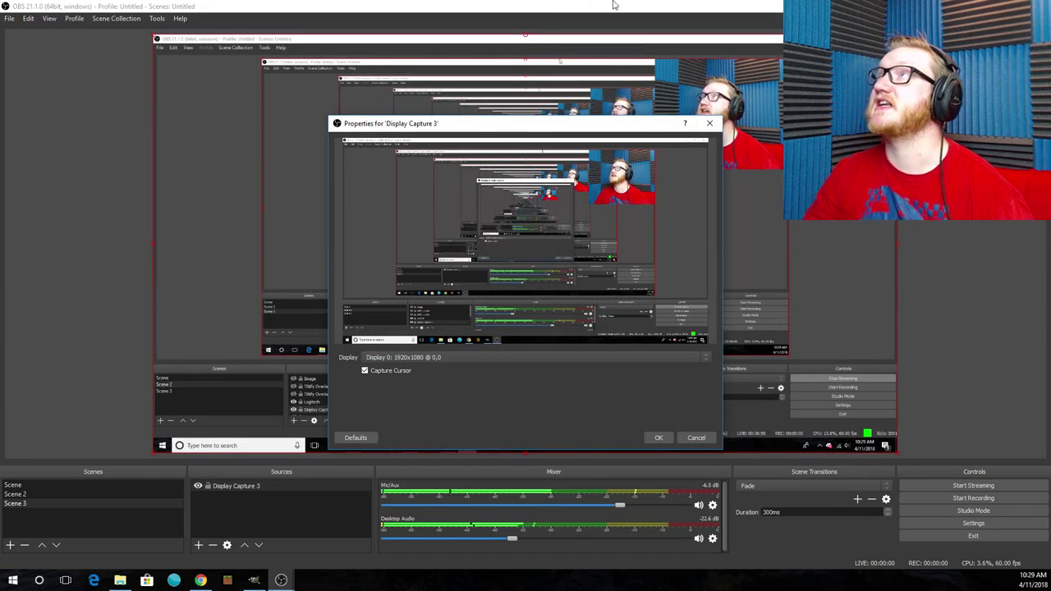
left_click(657, 437)
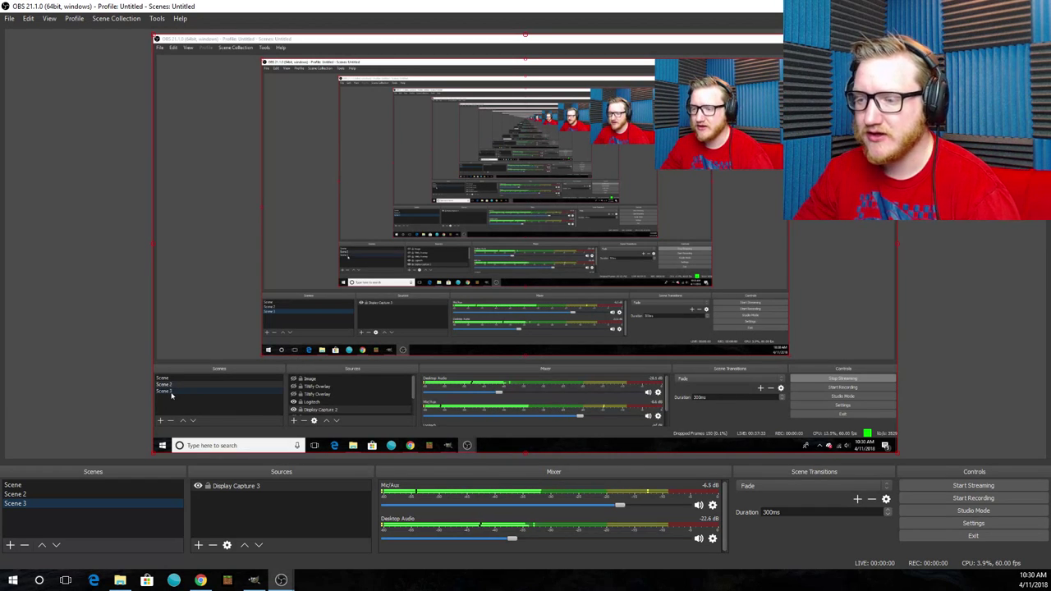
left_click(212, 385)
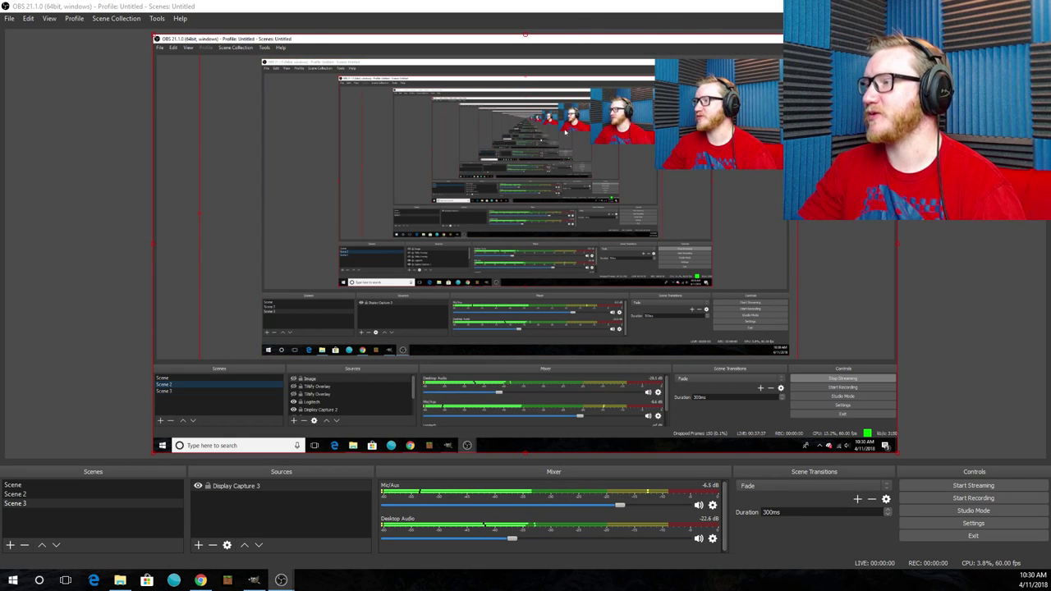
Hide the Display Capture 3 source in Scene 3 and rename it Inception.
left_click(197, 486)
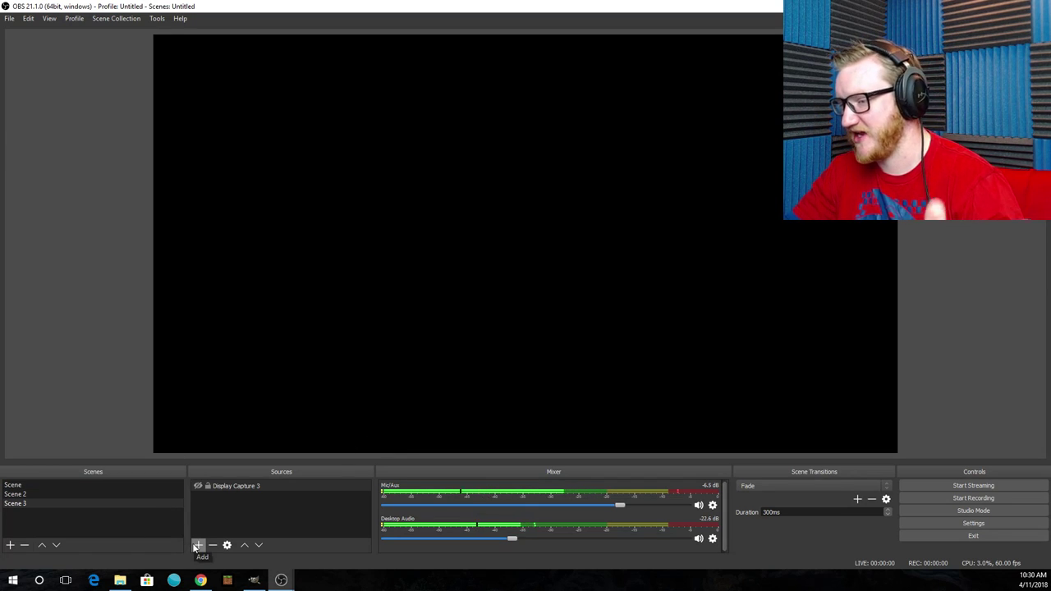
right_click(233, 488)
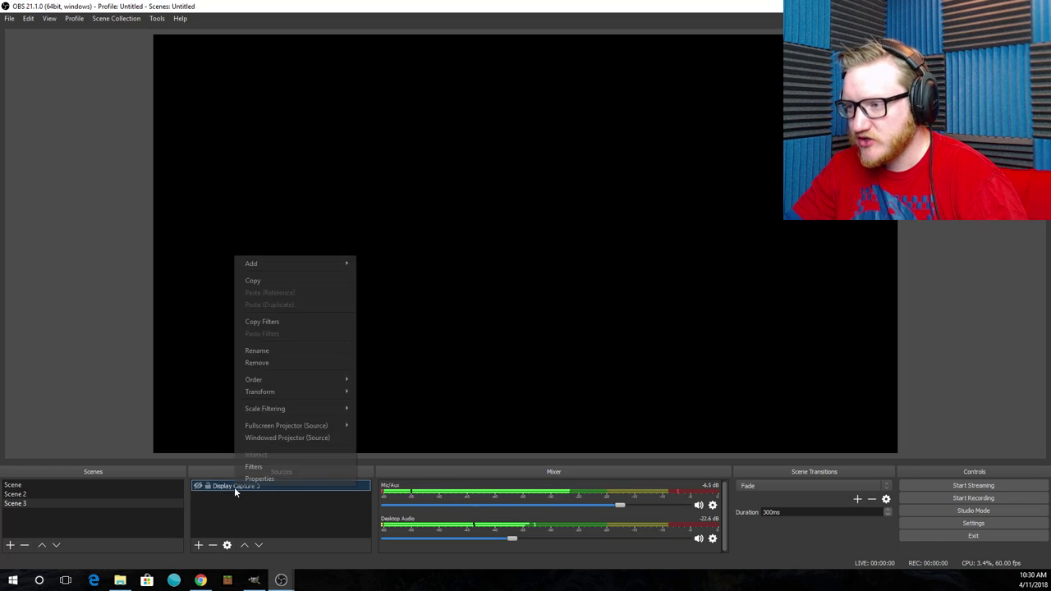
left_click(234, 492)
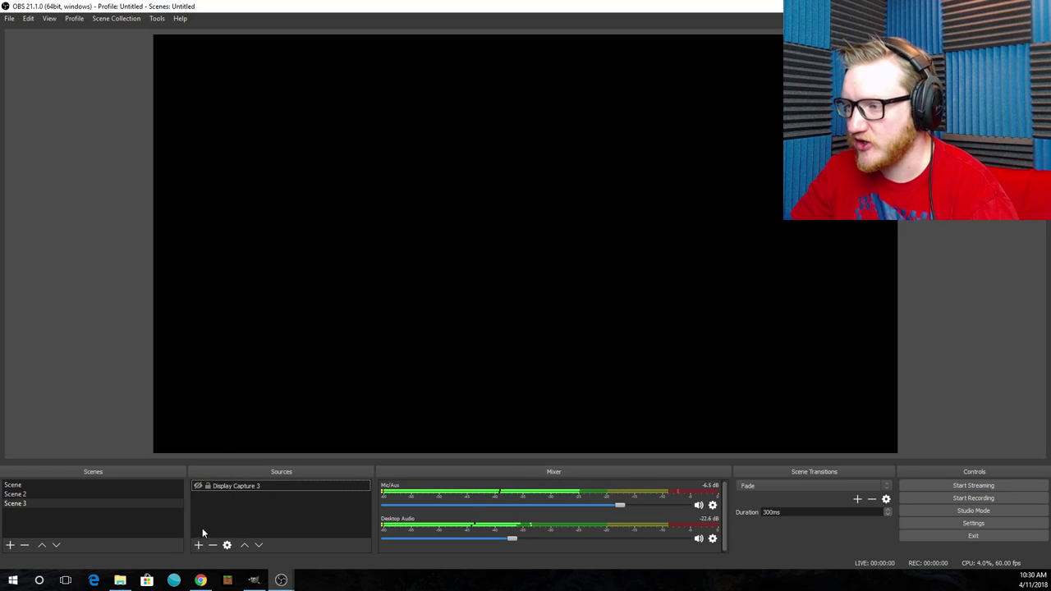
right_click(247, 485)
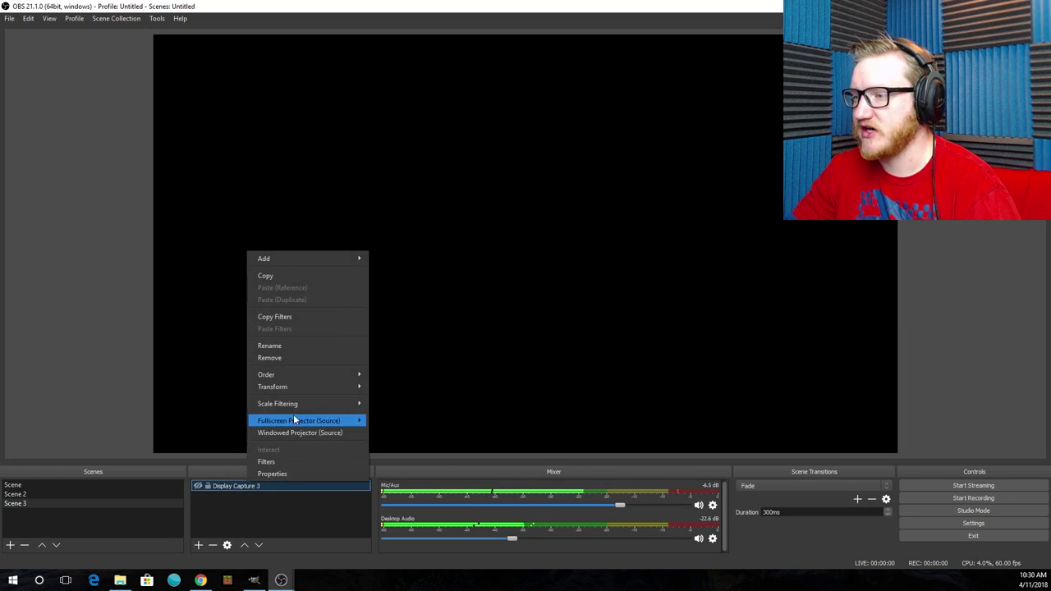
left_click(270, 346)
type("Incep")
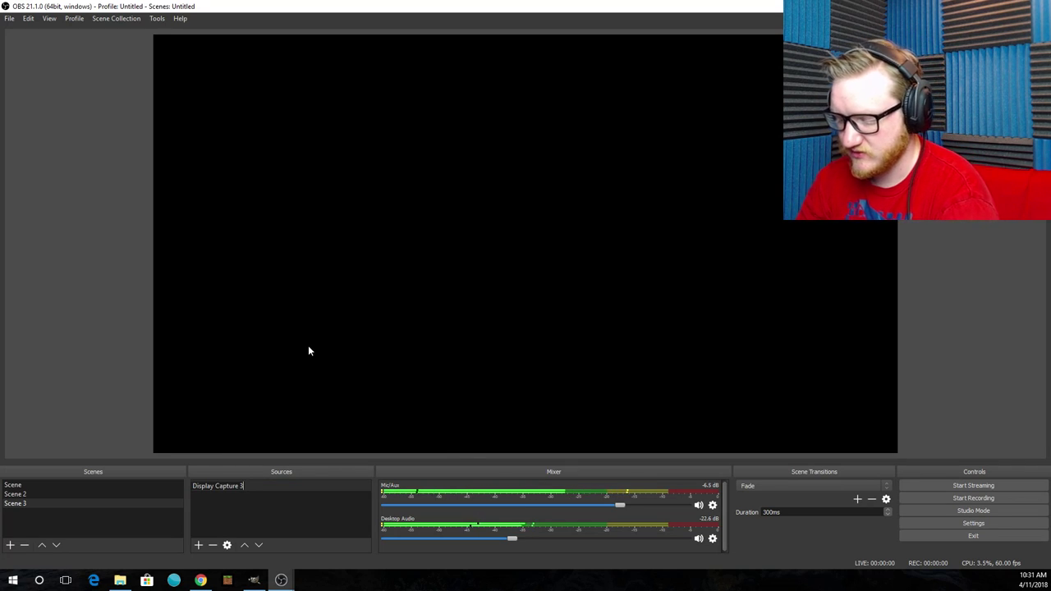
type("tion")
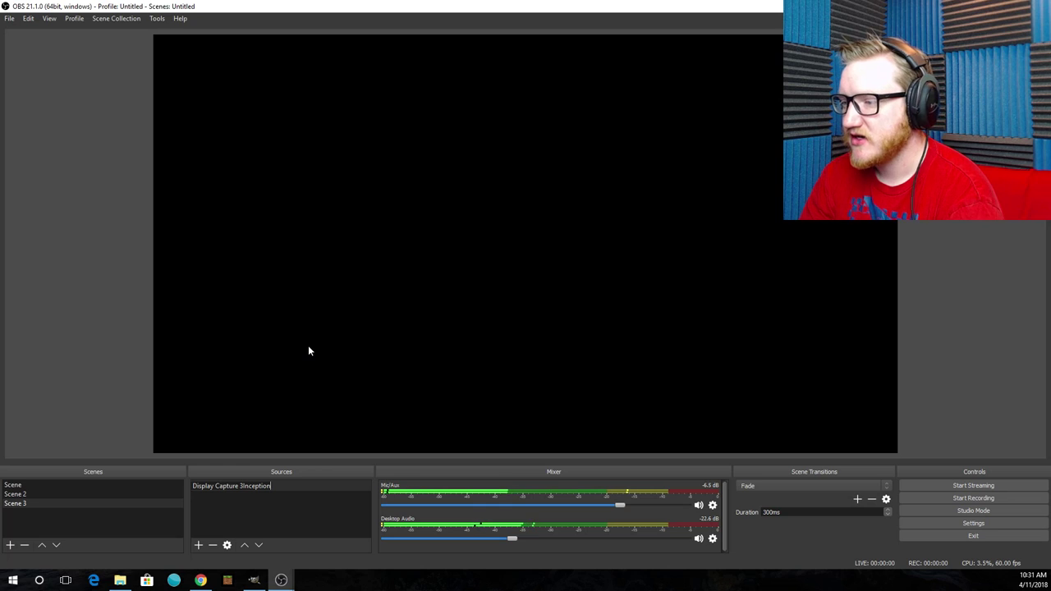
key("Left")
key("Left")
key("Left")
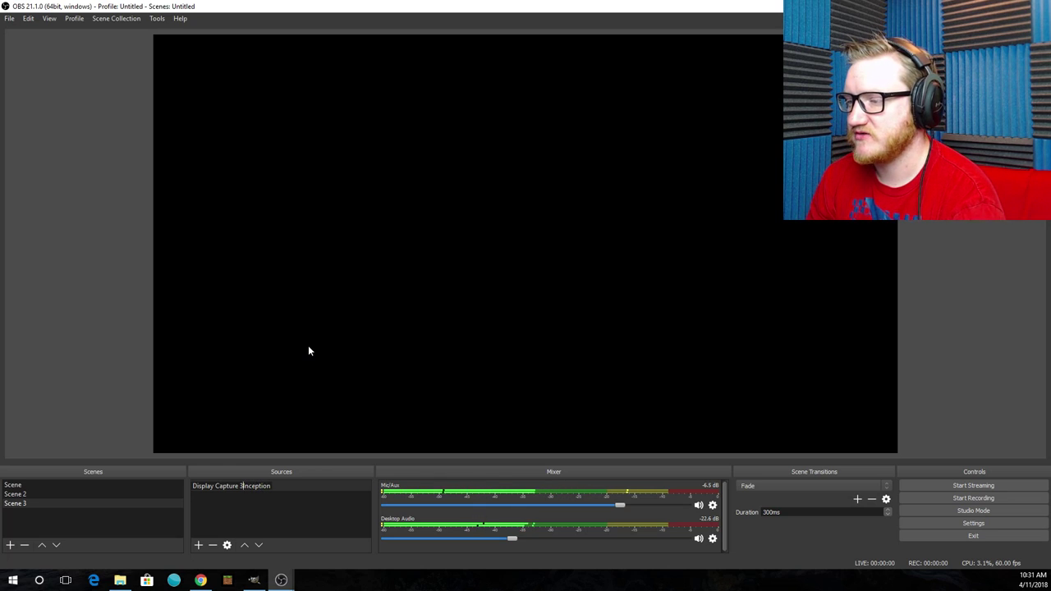
key("BackSpace")
key("BackSpace")
key("BackSpace")
key("BackSpace")
key("BackSpace")
key("BackSpace")
key("BackSpace")
key("BackSpace")
key("BackSpace")
key("BackSpace")
key("BackSpace")
key("BackSpace")
key("BackSpace")
key("BackSpace")
key("BackSpace")
key("BackSpace")
key("BackSpace")
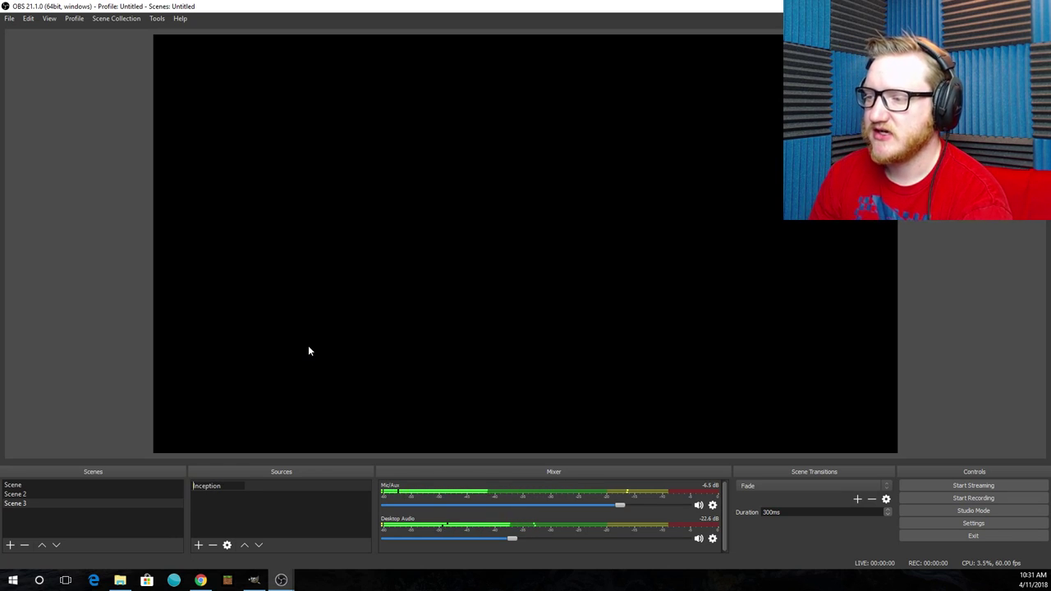
key("Return")
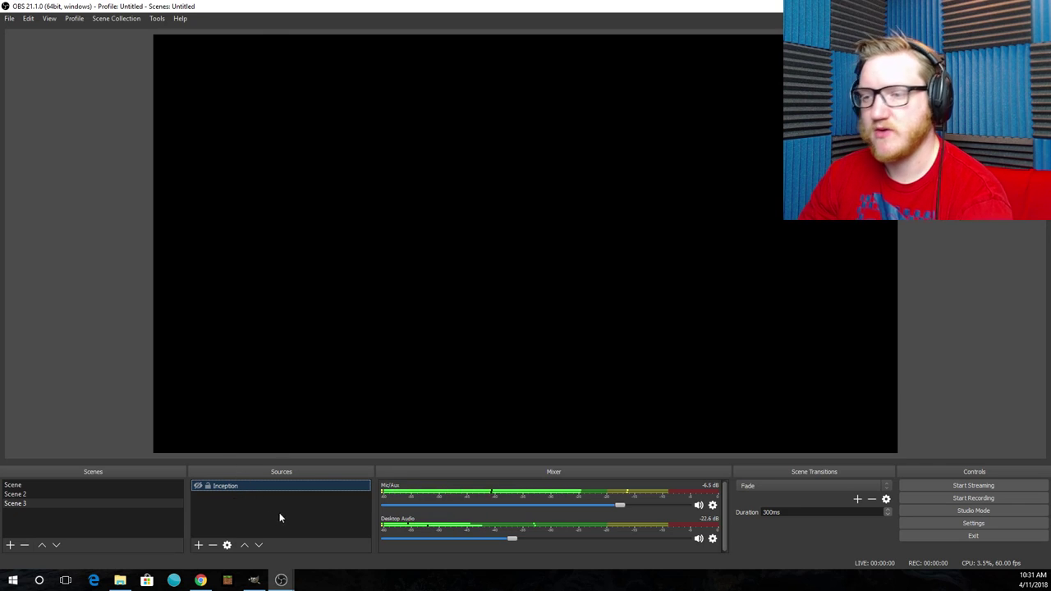
Lock the Inception source and switch its visibility on and back off.
left_click(206, 495)
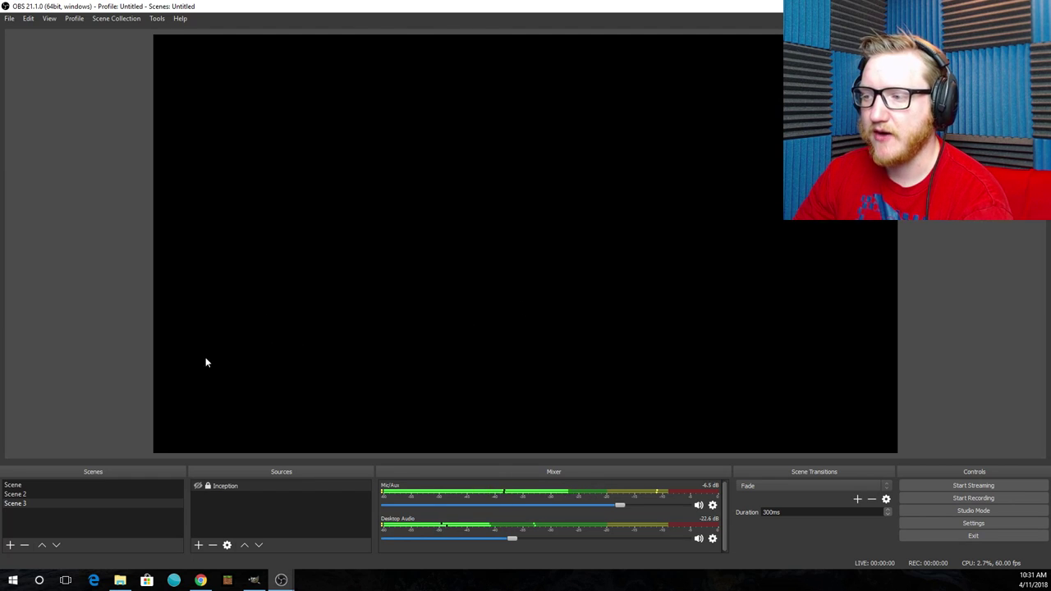
left_click(198, 486)
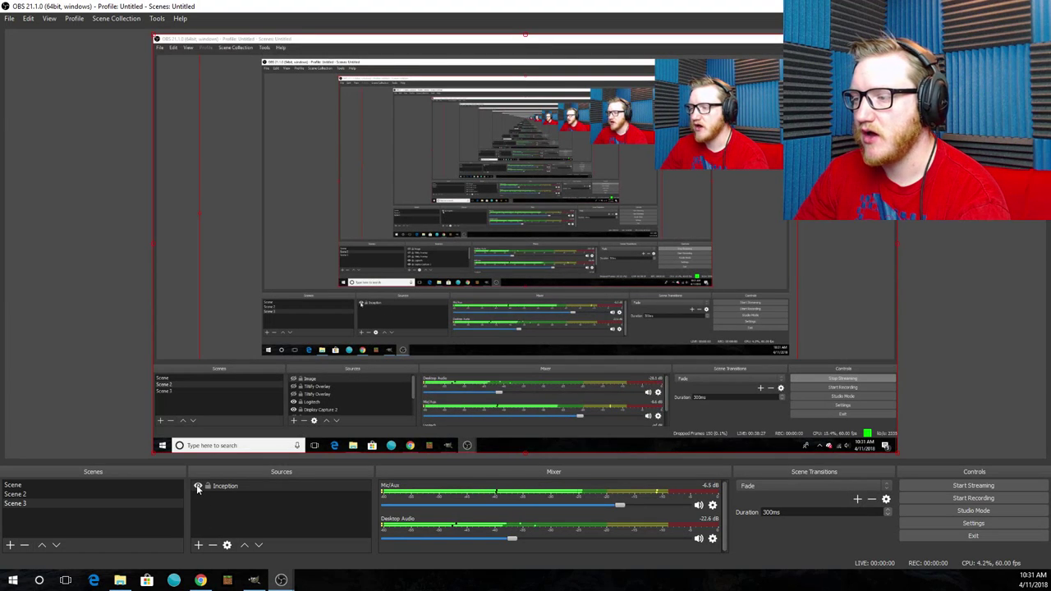
left_click(198, 486)
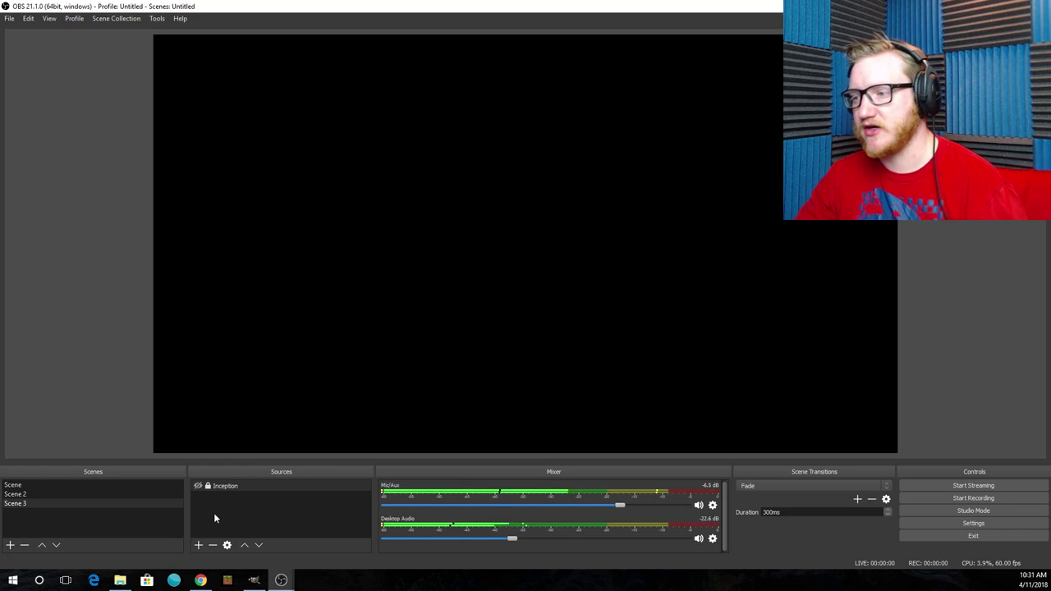
Add a new Game Capture source named Game Capture132 to Scene 3, with the source made visible.
left_click(199, 549)
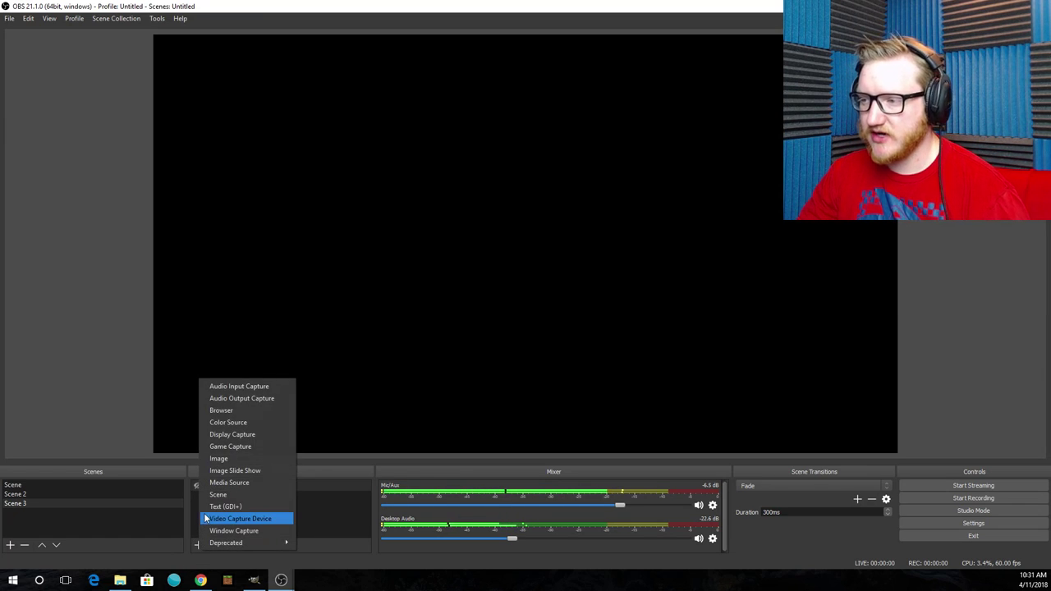
left_click(254, 446)
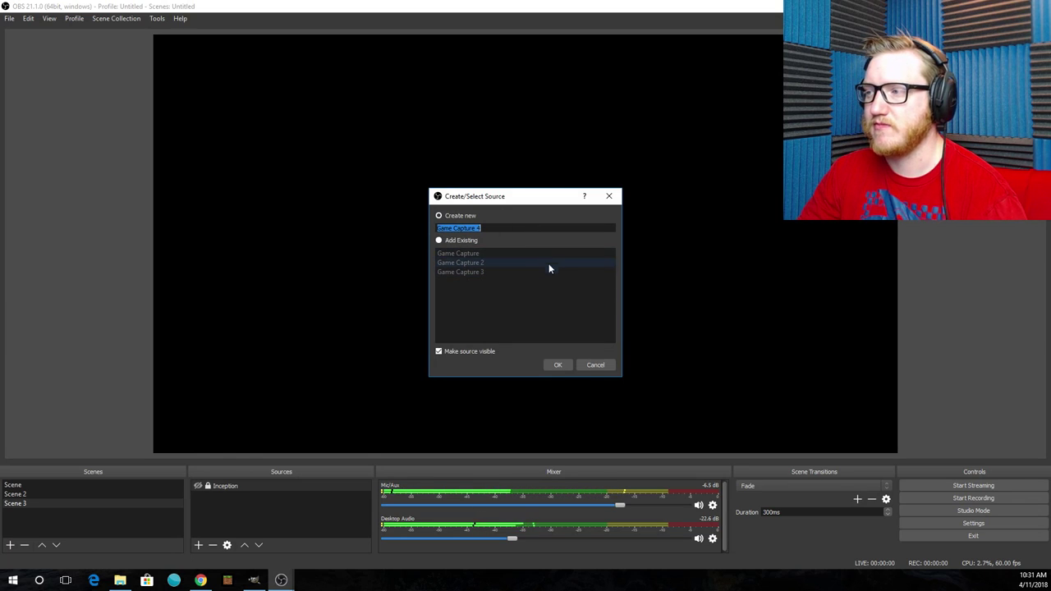
key("End")
key("BackSpace")
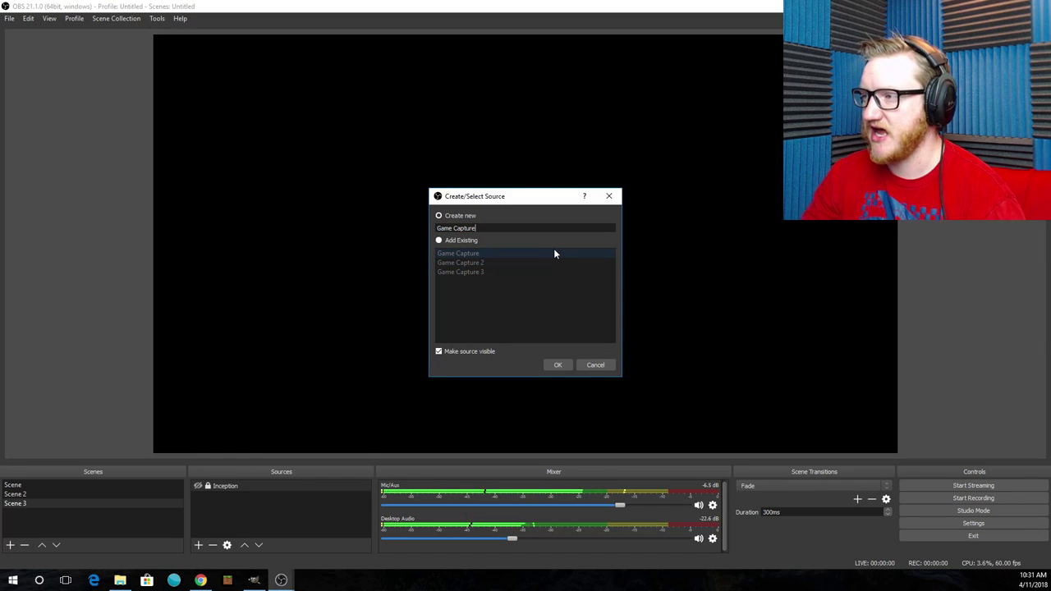
left_click(559, 366)
left_click(560, 301)
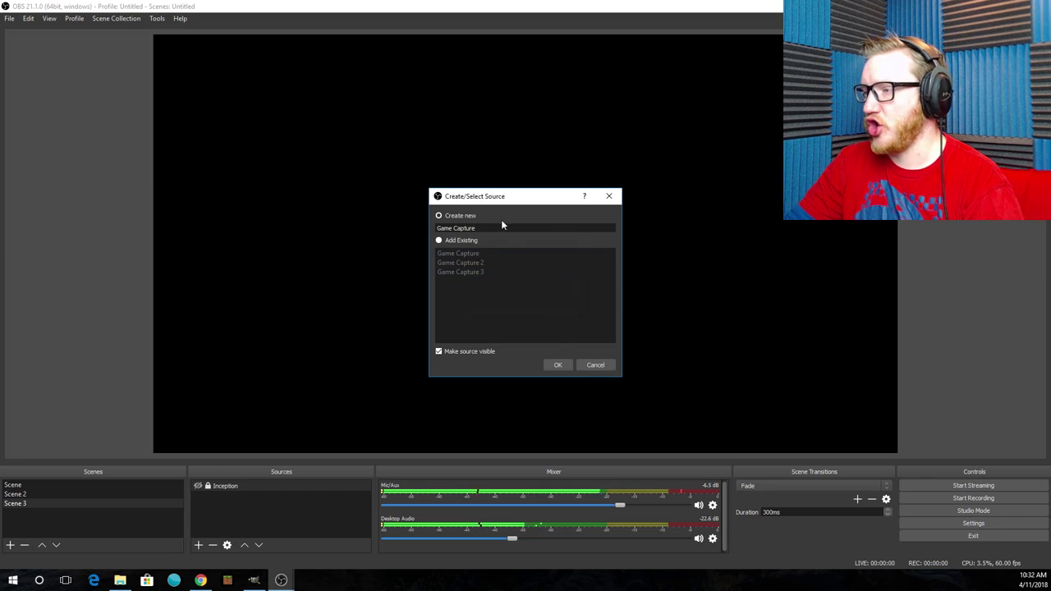
left_click_drag(454, 228, 408, 229)
left_click(500, 228)
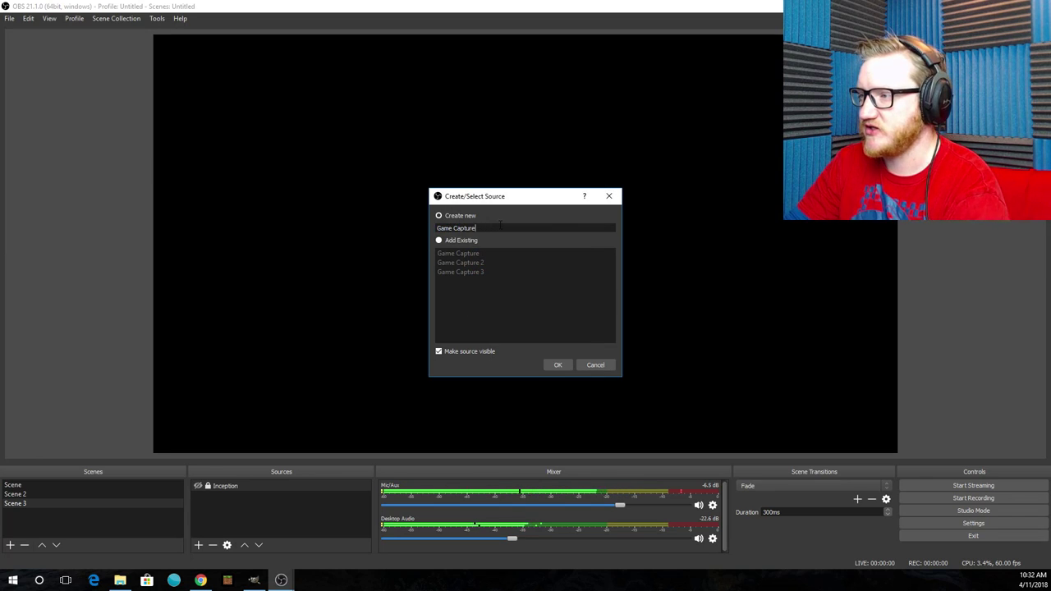
type("132")
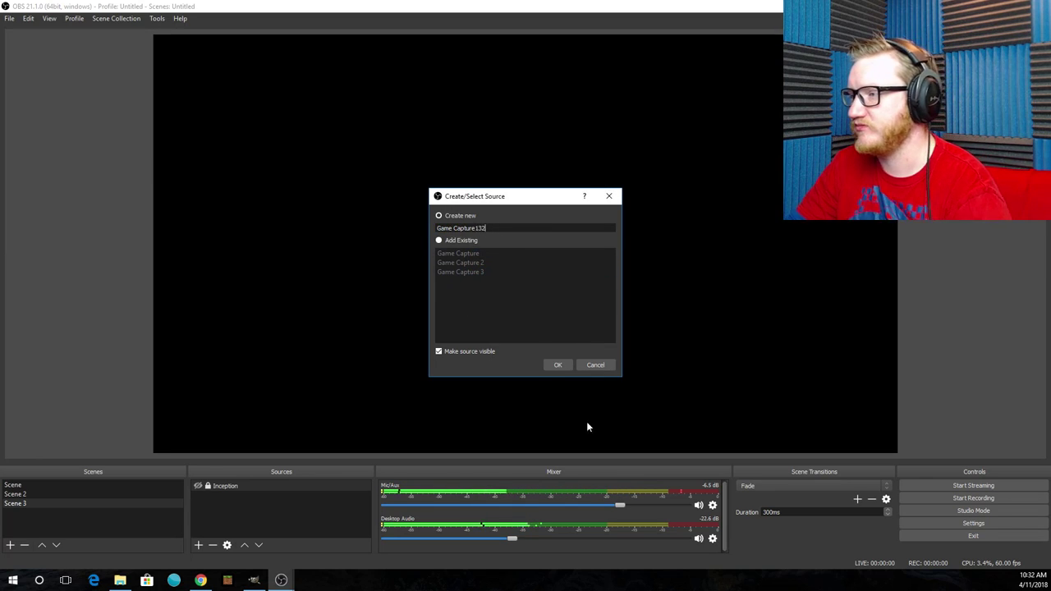
left_click(550, 366)
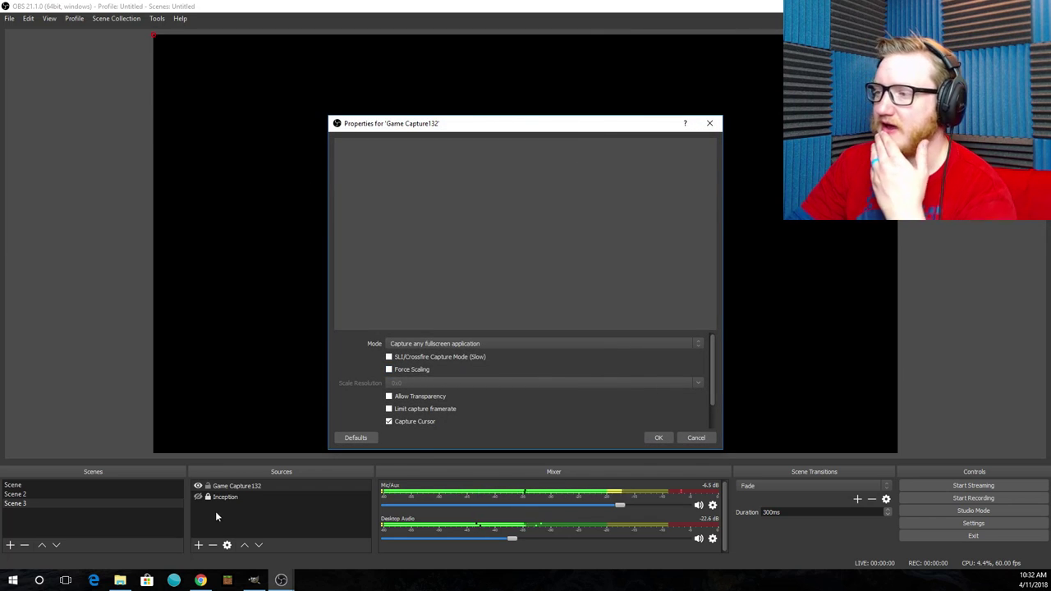
Set Game Capture132 to the Capture specific window mode, choose the gimp-2.8.exe window, and apply the properties.
left_click(553, 343)
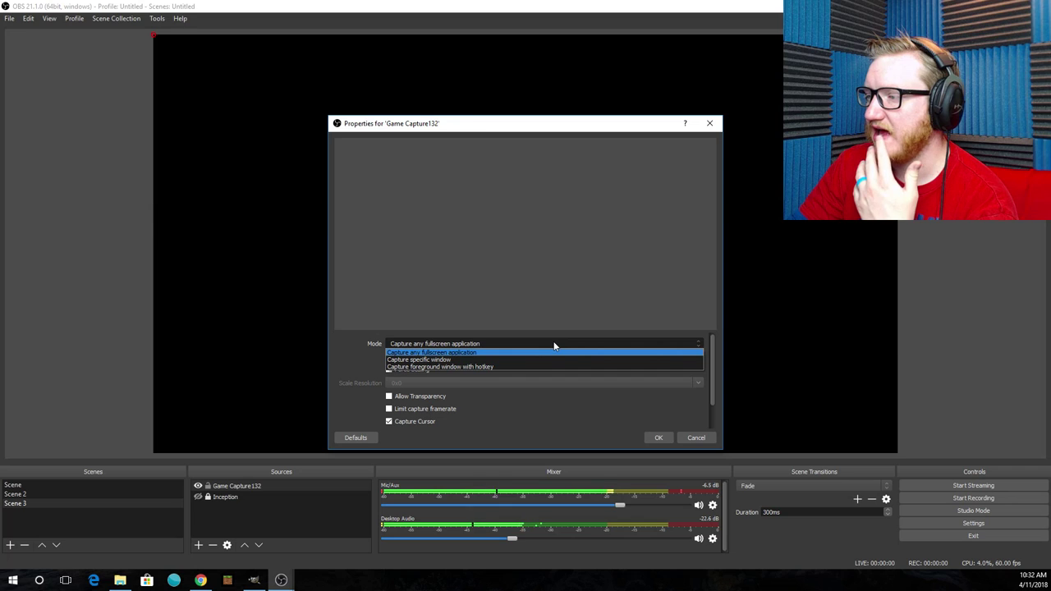
left_click(436, 359)
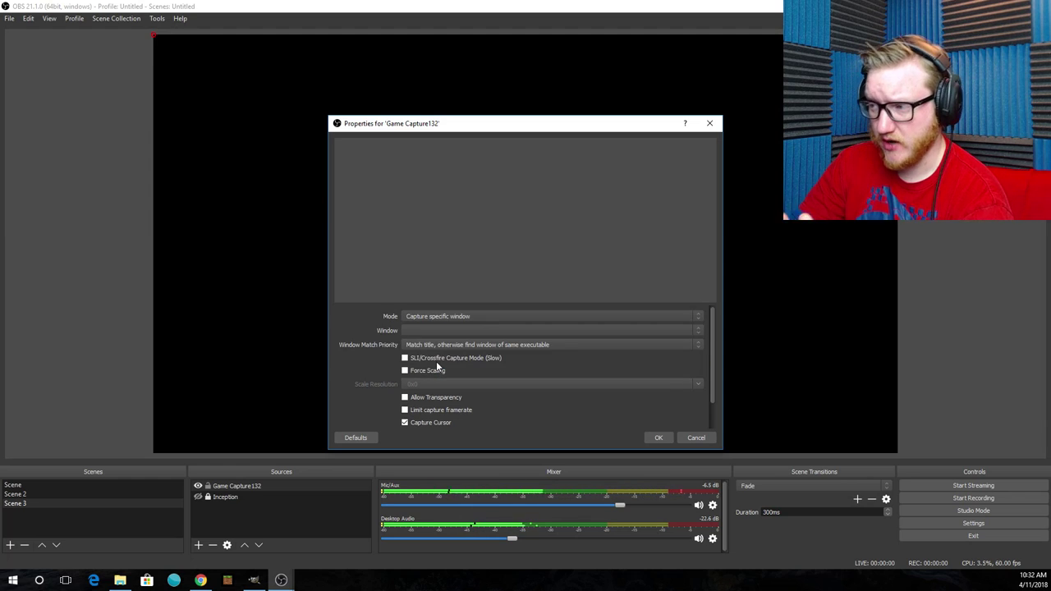
left_click(700, 333)
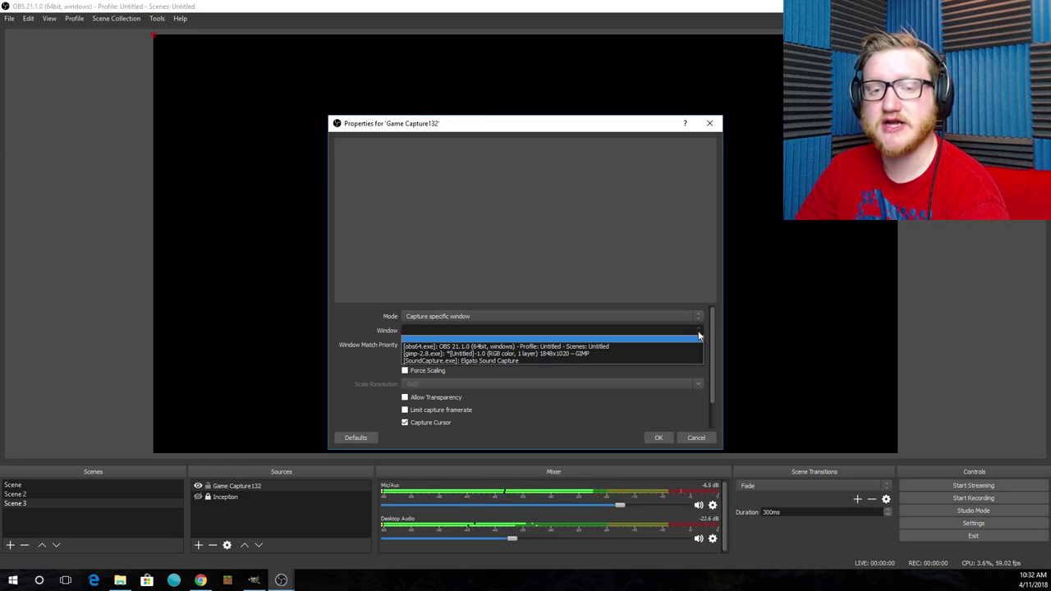
left_click(594, 356)
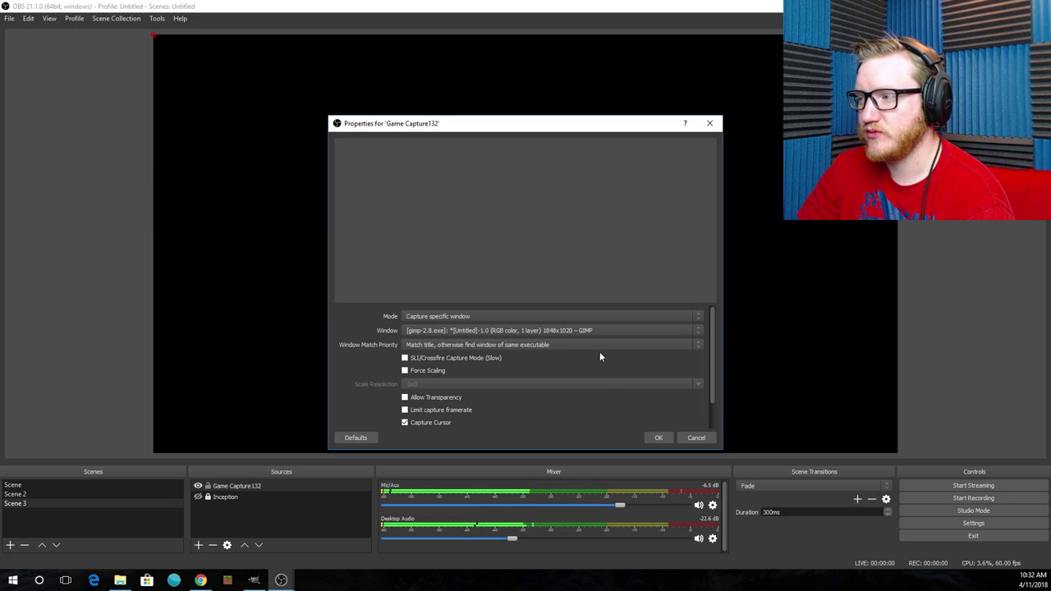
left_click(652, 441)
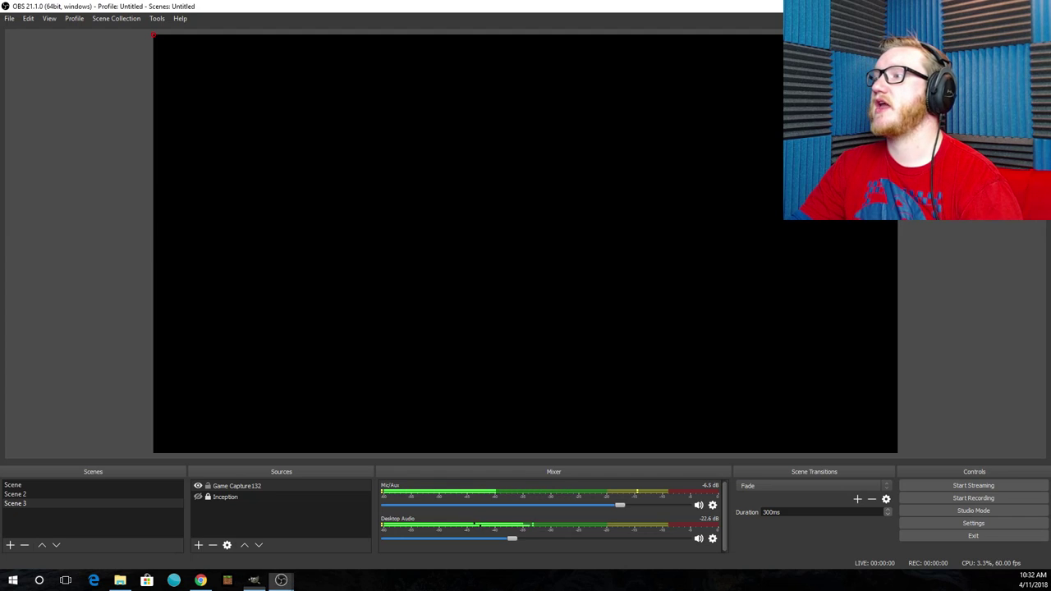
left_click(541, 367)
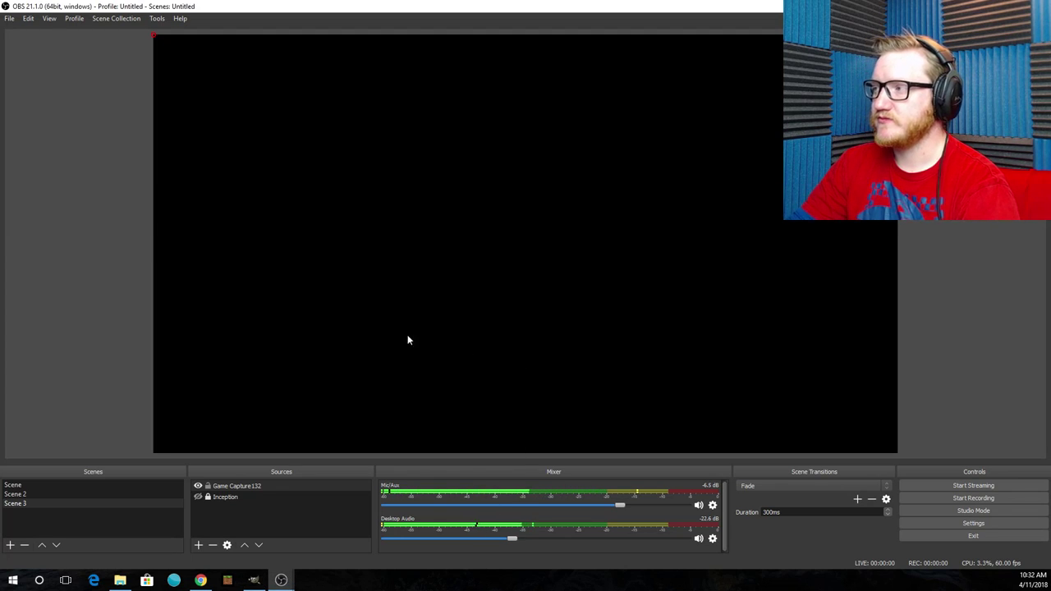
Reopen the Game Capture132 properties to check the list of windows available for capture, and leave without changes.
double_click(238, 489)
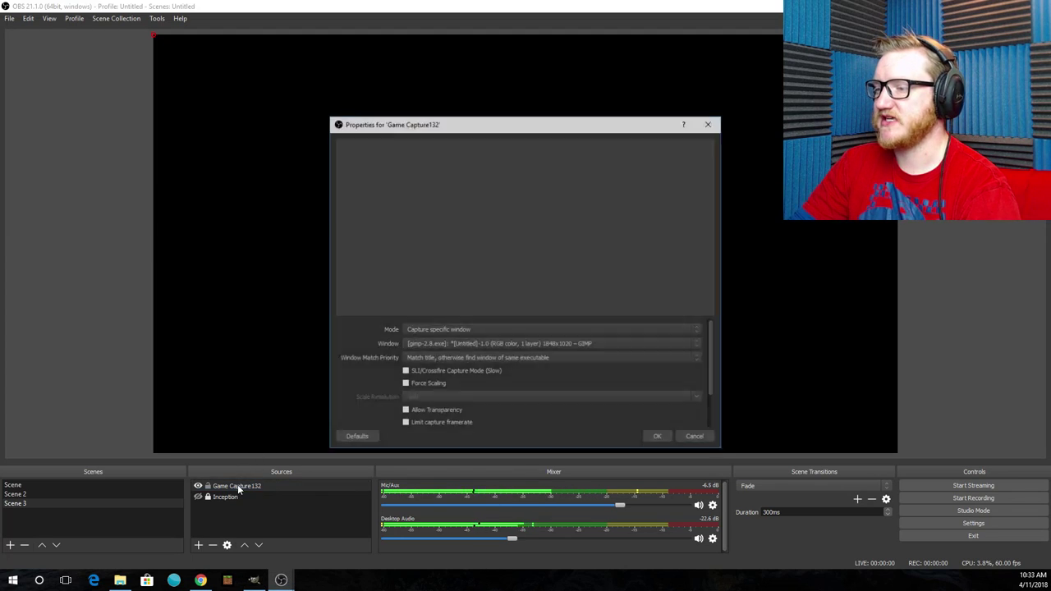
left_click(485, 342)
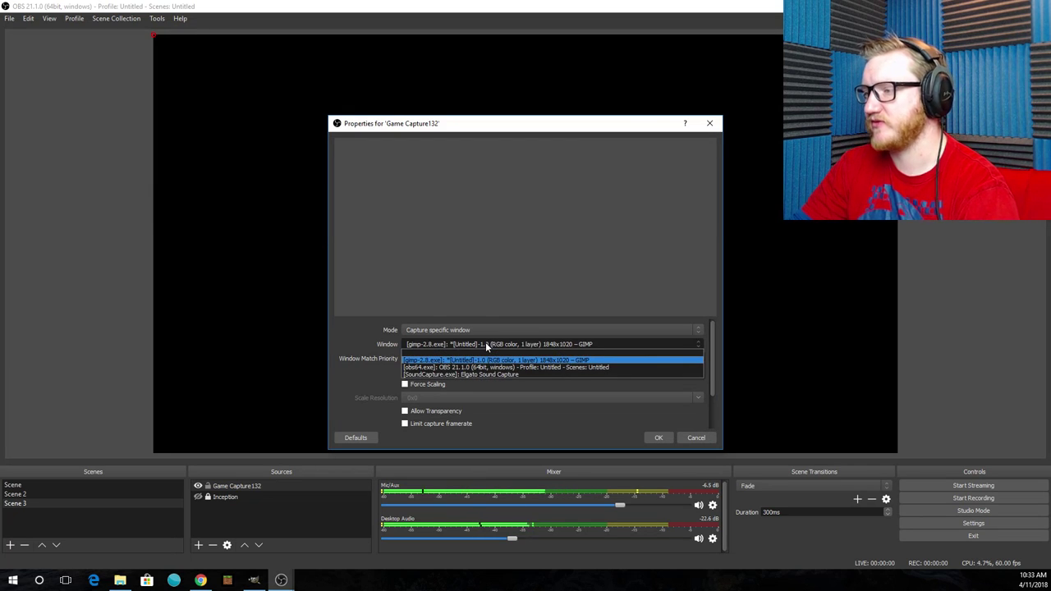
left_click(484, 345)
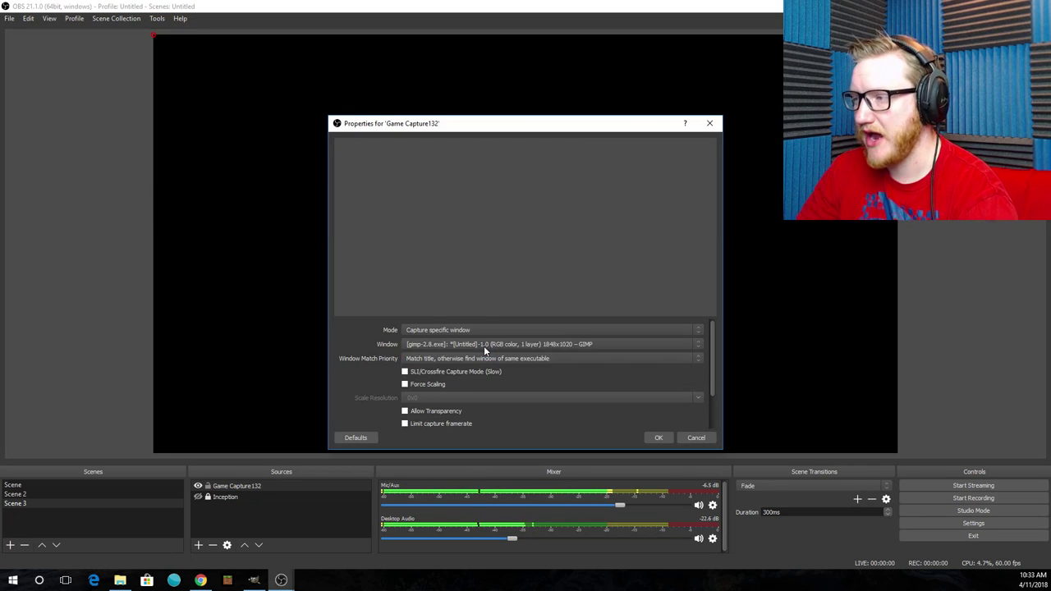
left_click(688, 436)
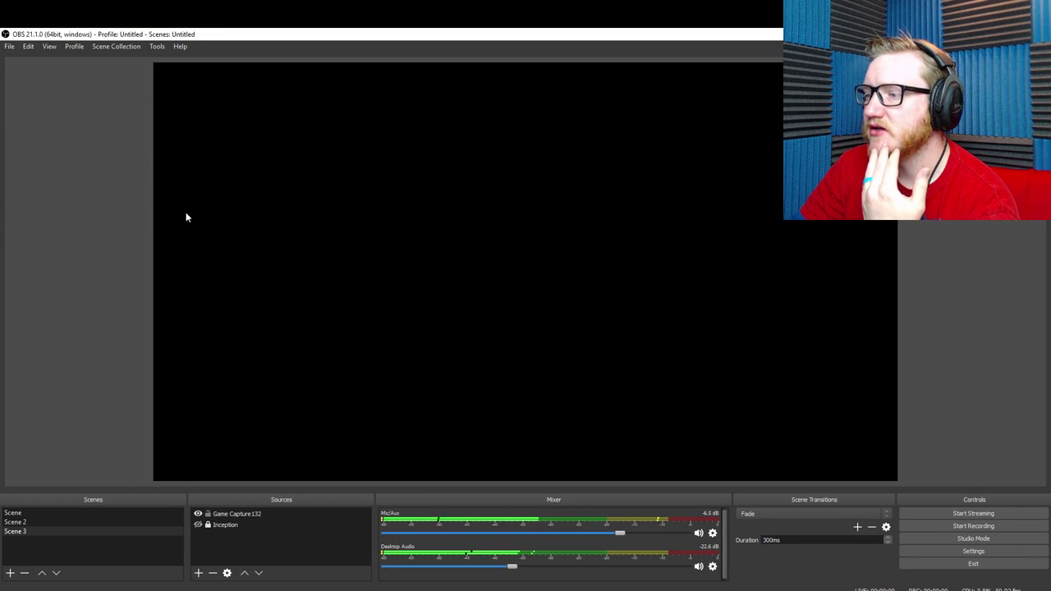
left_click(232, 515)
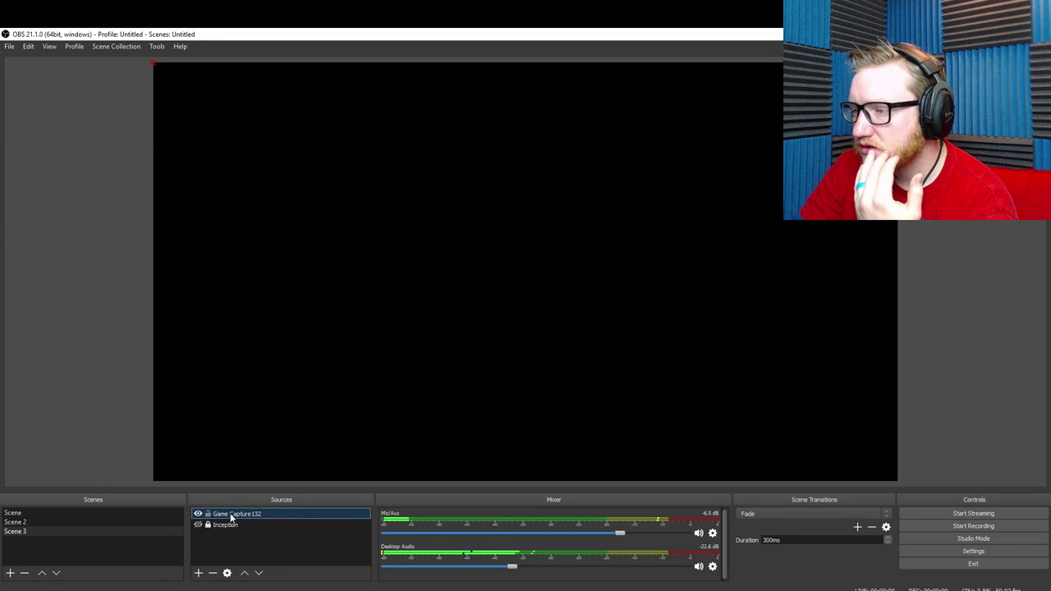
left_click(154, 69)
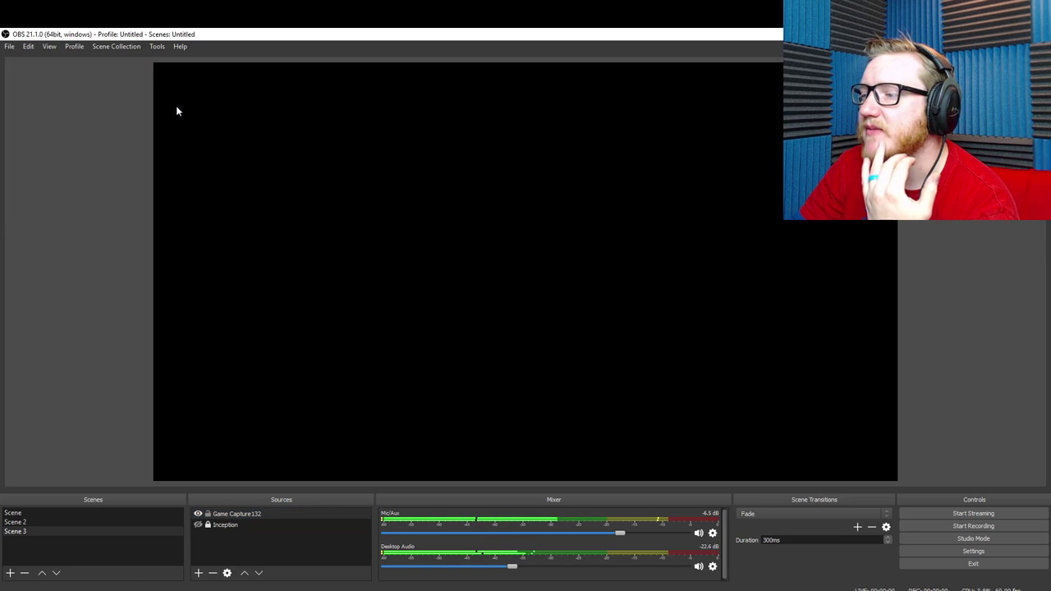
right_click(220, 515)
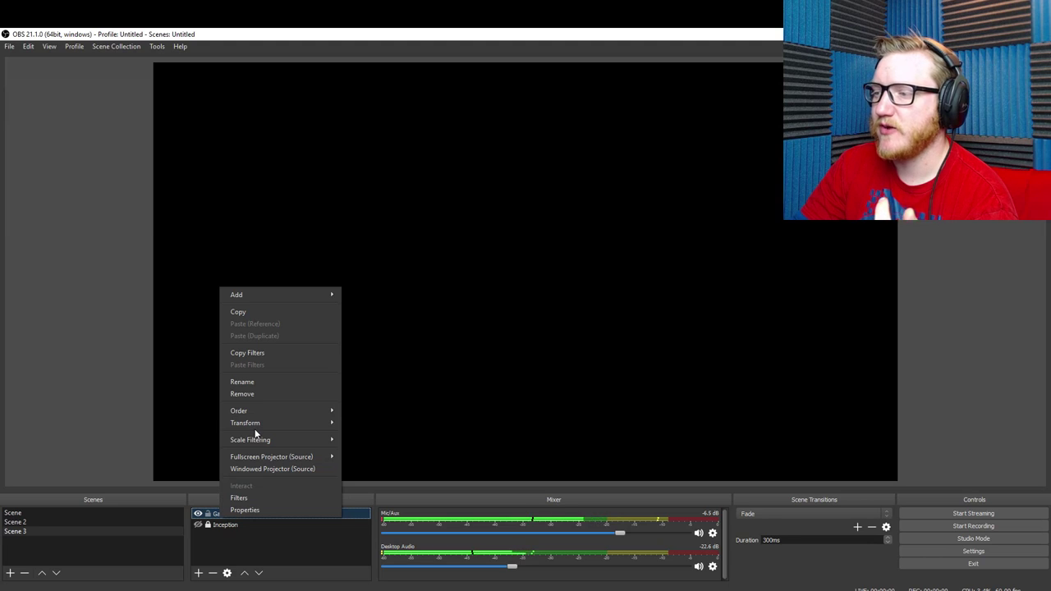
mouse_move(255, 425)
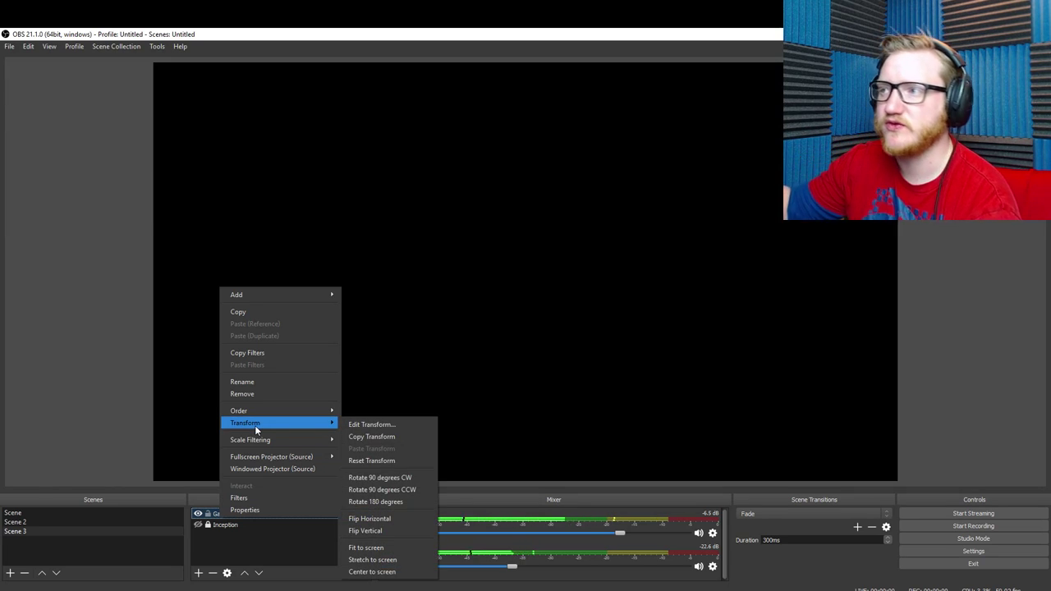
left_click(0, 420)
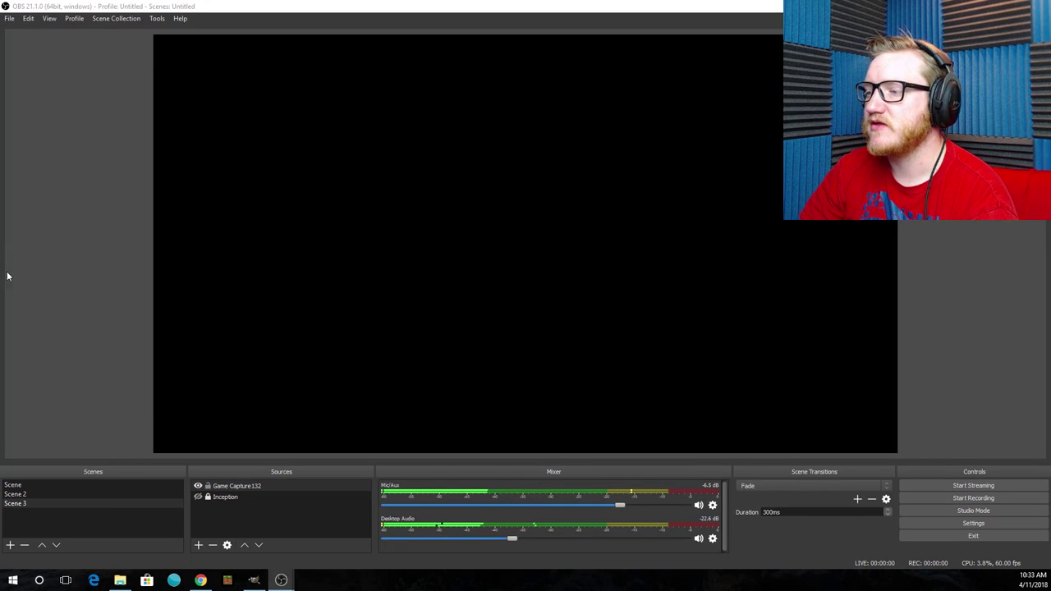
Fit the Game Capture132 source to the screen with the Fit to screen transform.
right_click(223, 485)
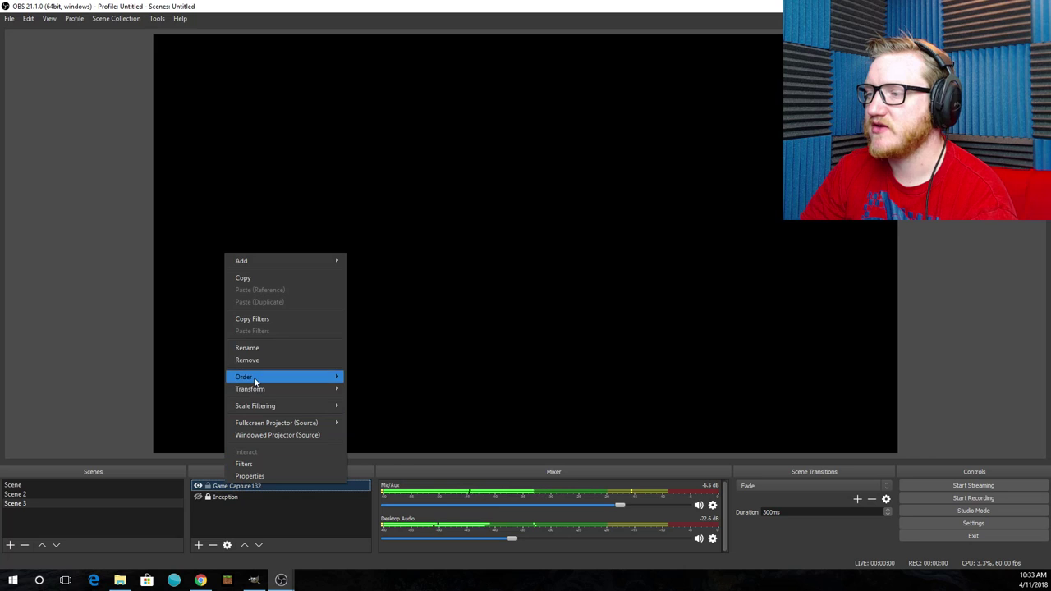
mouse_move(260, 390)
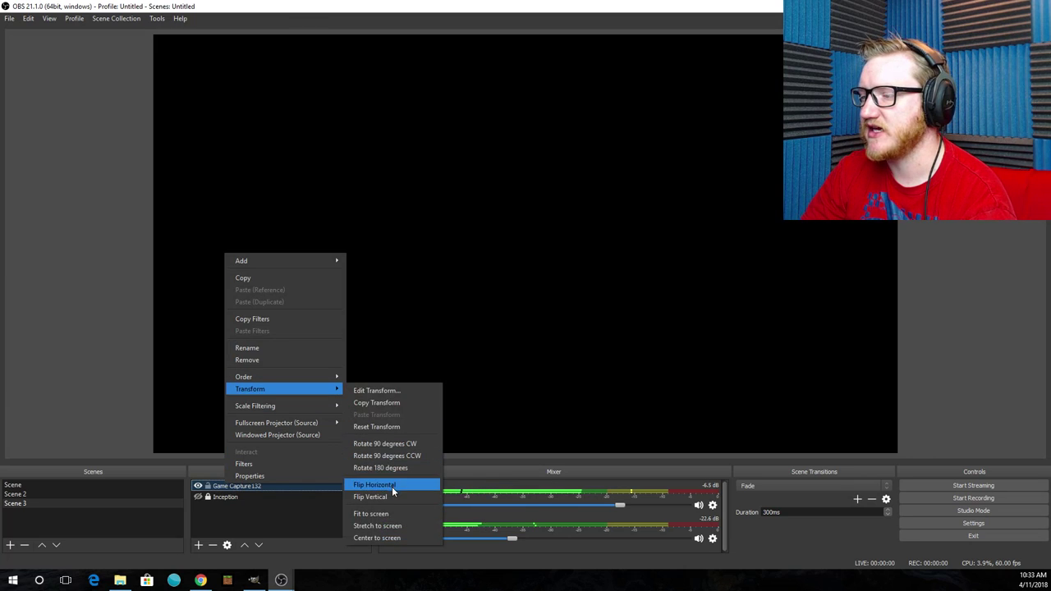
left_click(388, 514)
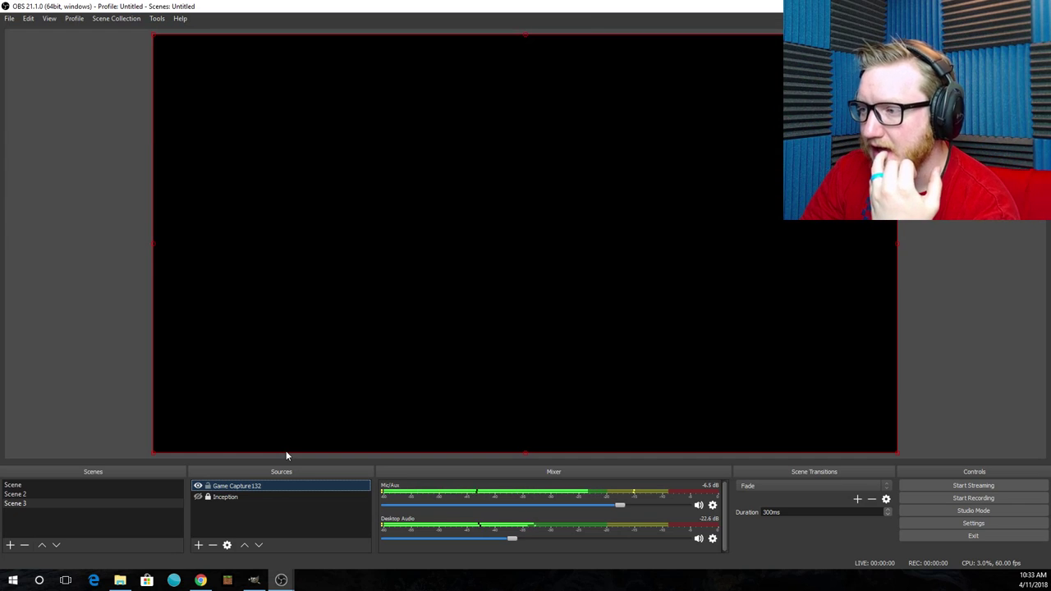
right_click(259, 489)
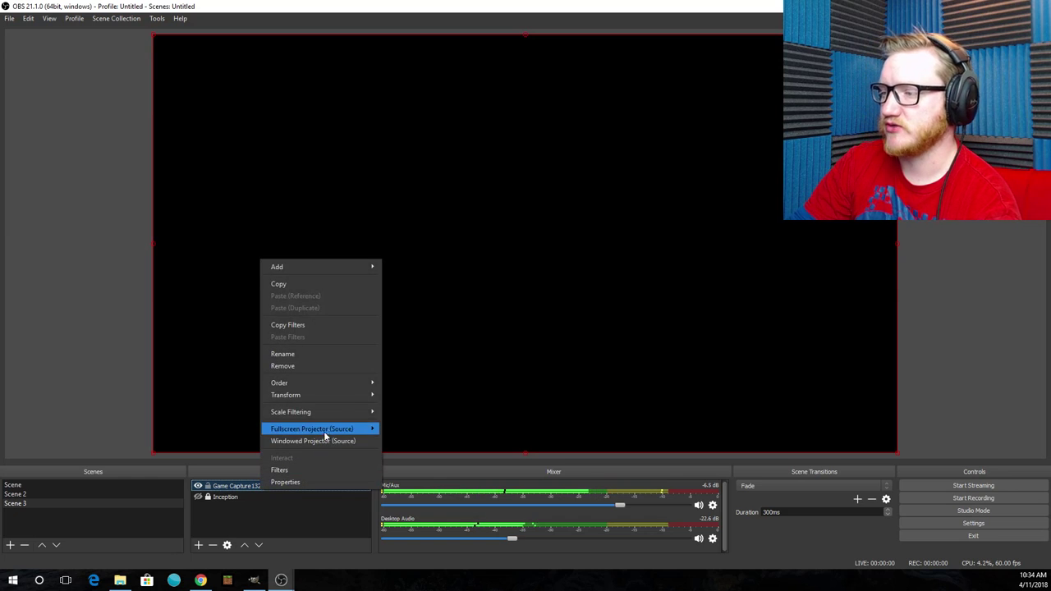
mouse_move(316, 393)
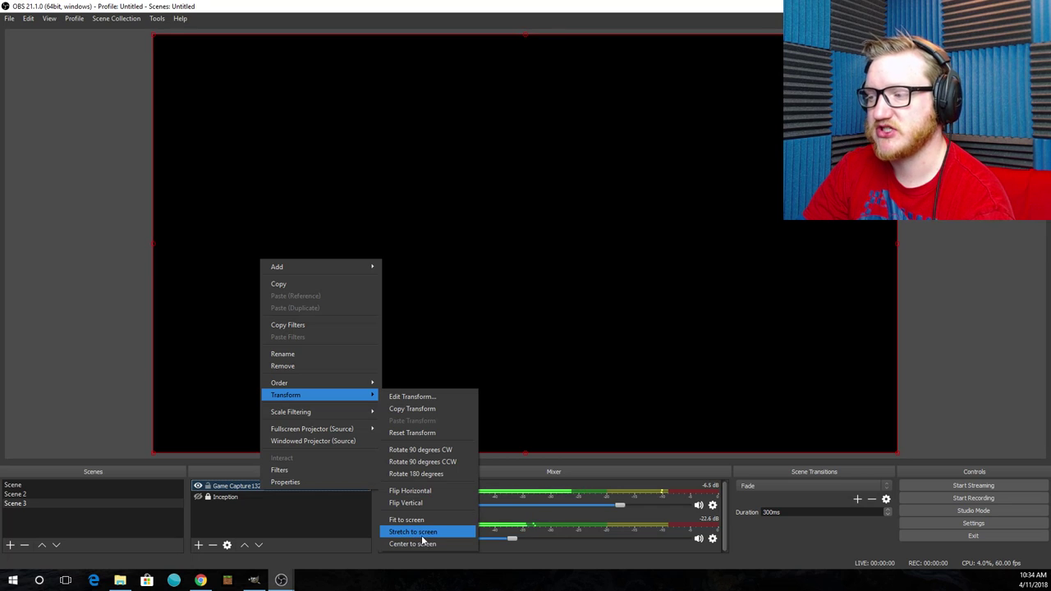
key("Escape")
key("Escape")
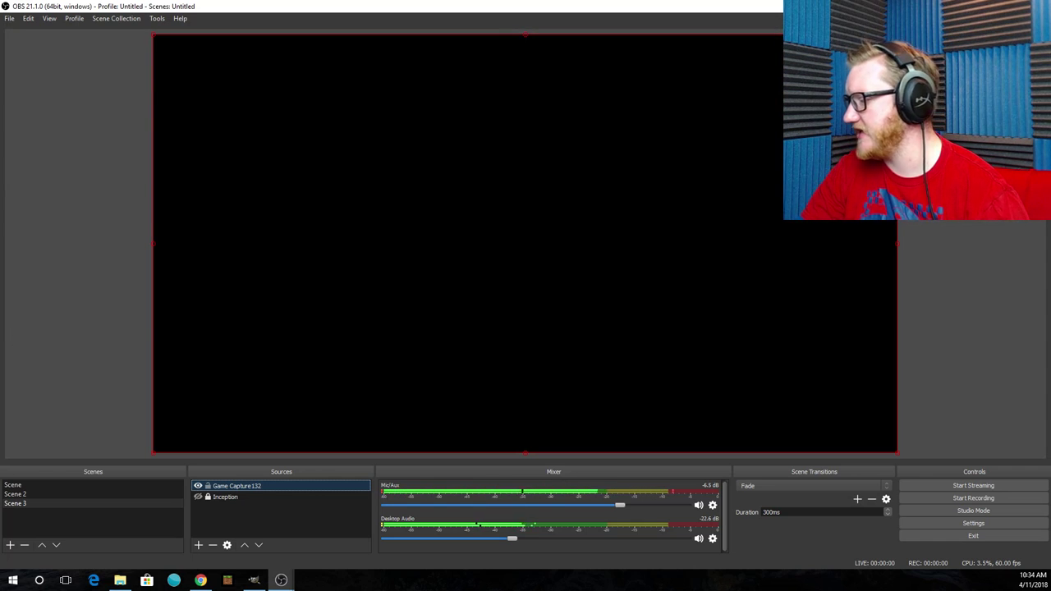
Switch between the running Cuphead game and OBS Studio, with the Game Capture132 source selected.
key("alt+Tab")
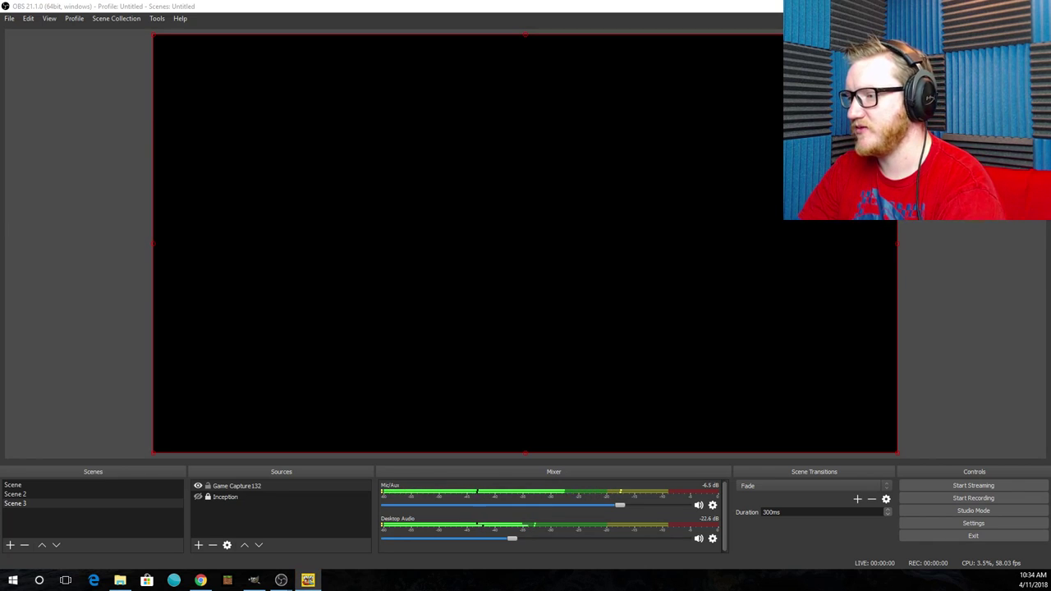
left_click(237, 485)
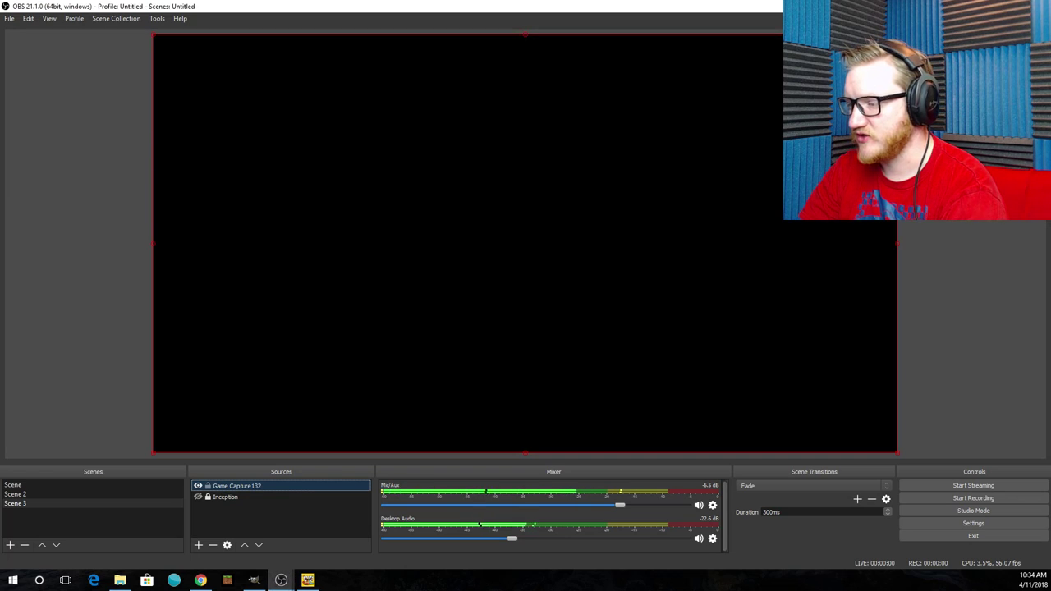
key("alt+Tab")
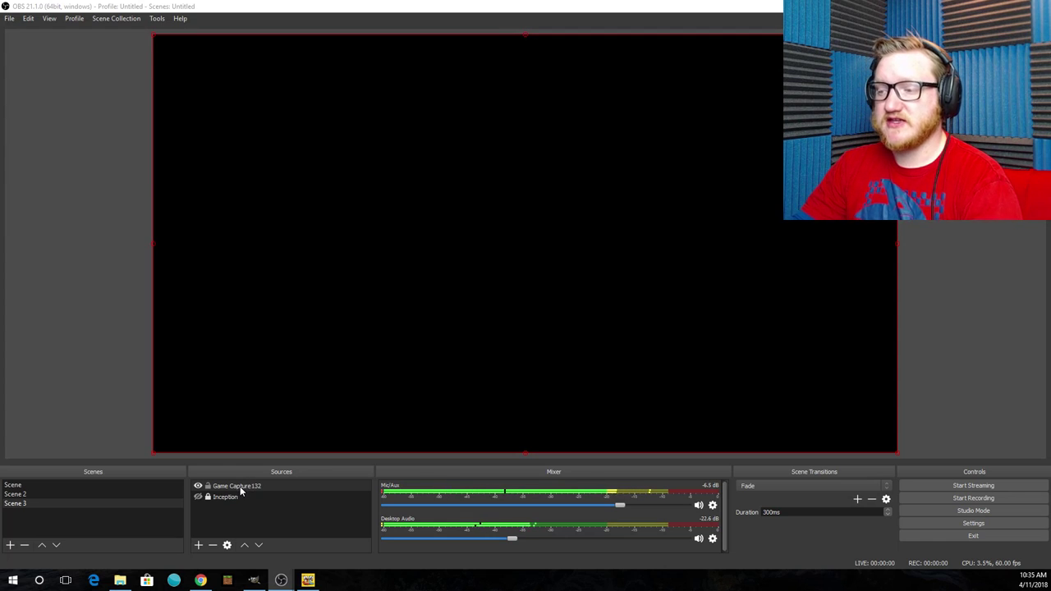
Set Game Capture132 to capture the [Cuphead.exe]: Cuphead window, apply the properties, and switch to the game and back to OBS Studio.
right_click(267, 490)
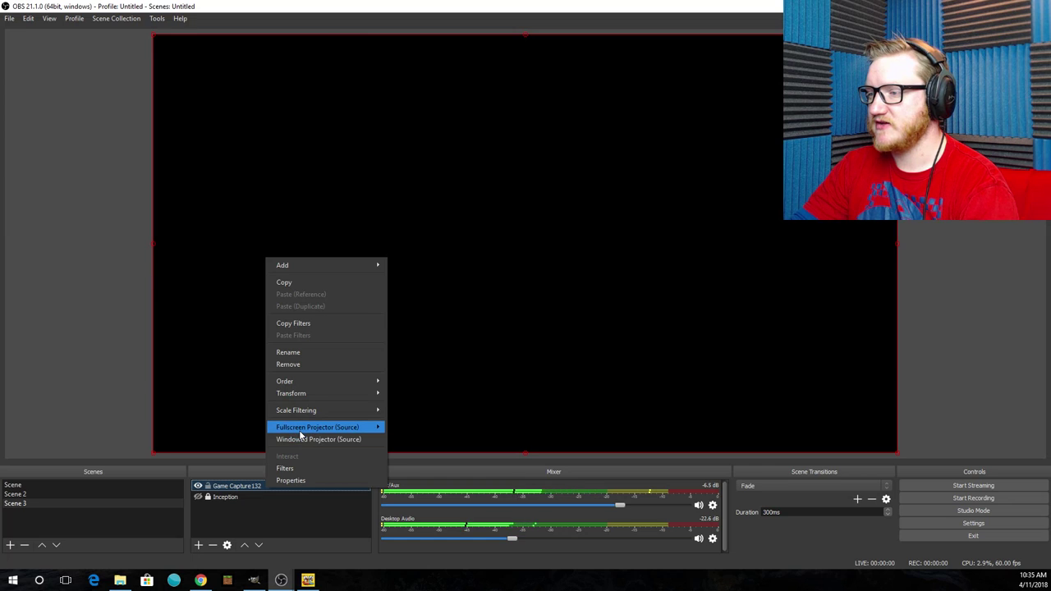
mouse_move(302, 432)
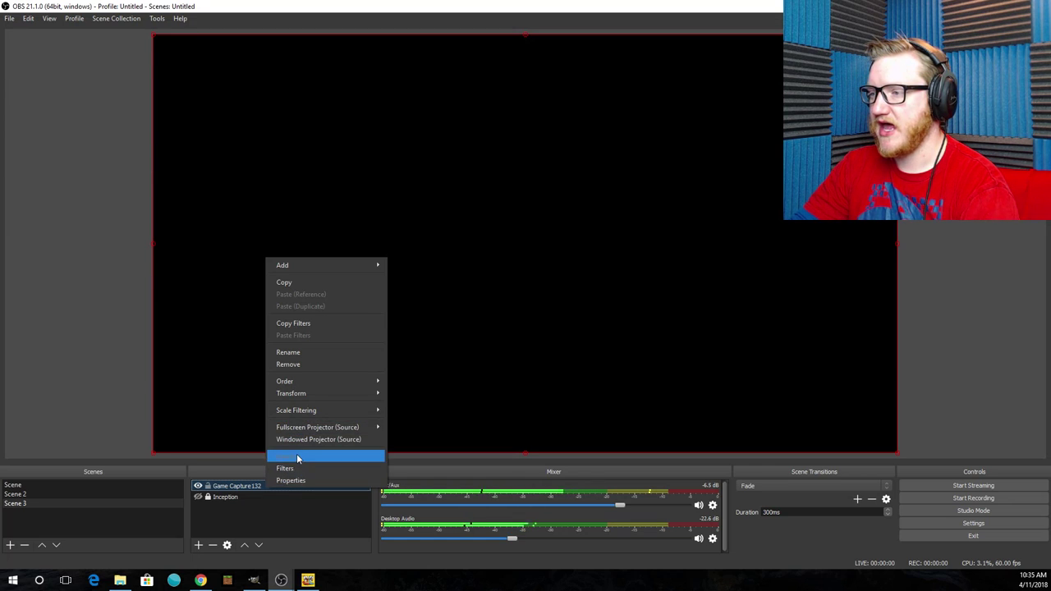
left_click(297, 479)
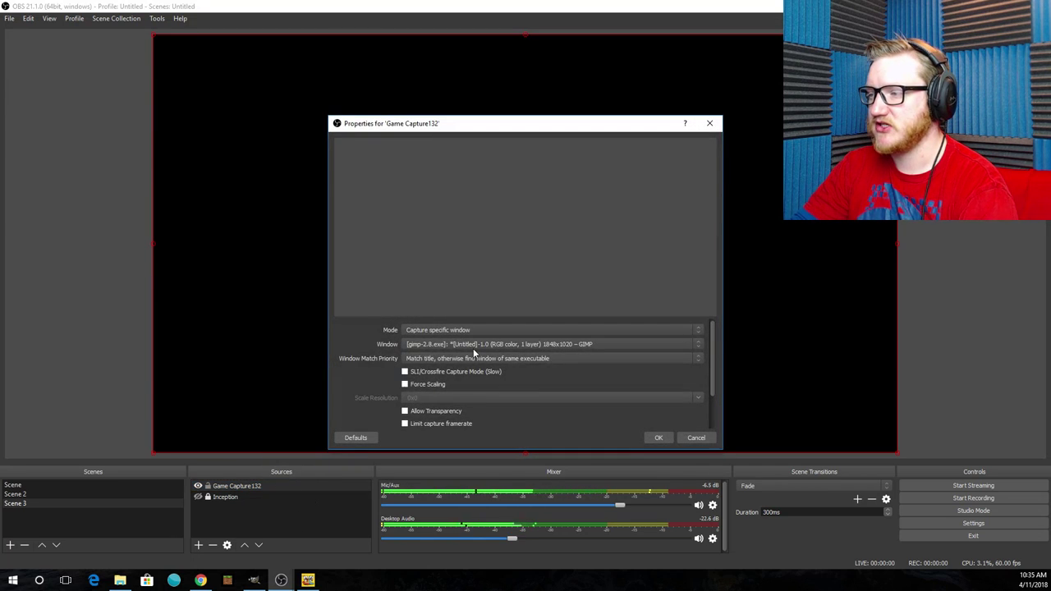
left_click(473, 345)
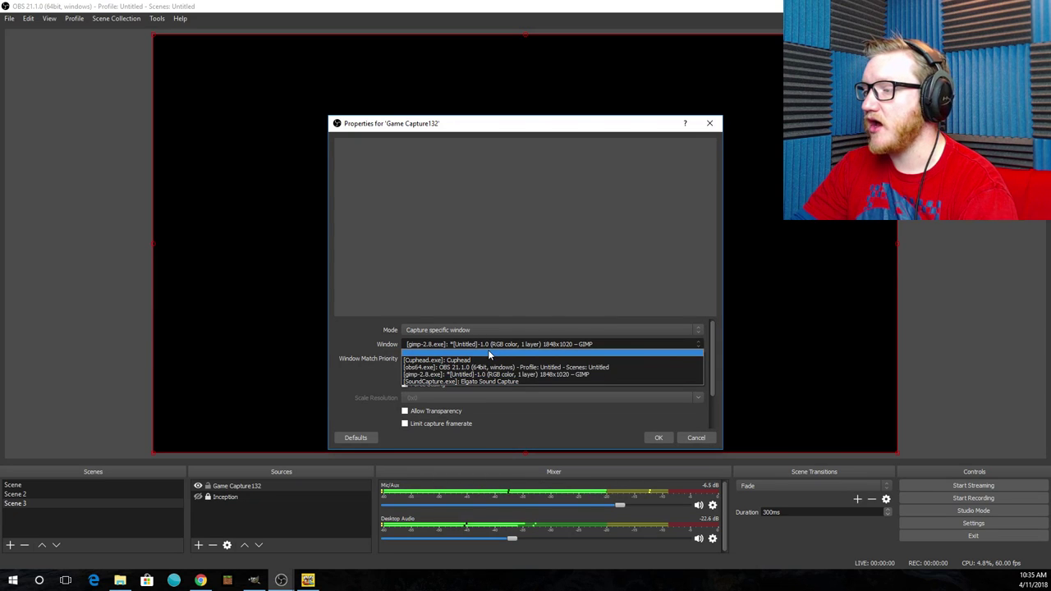
left_click(481, 360)
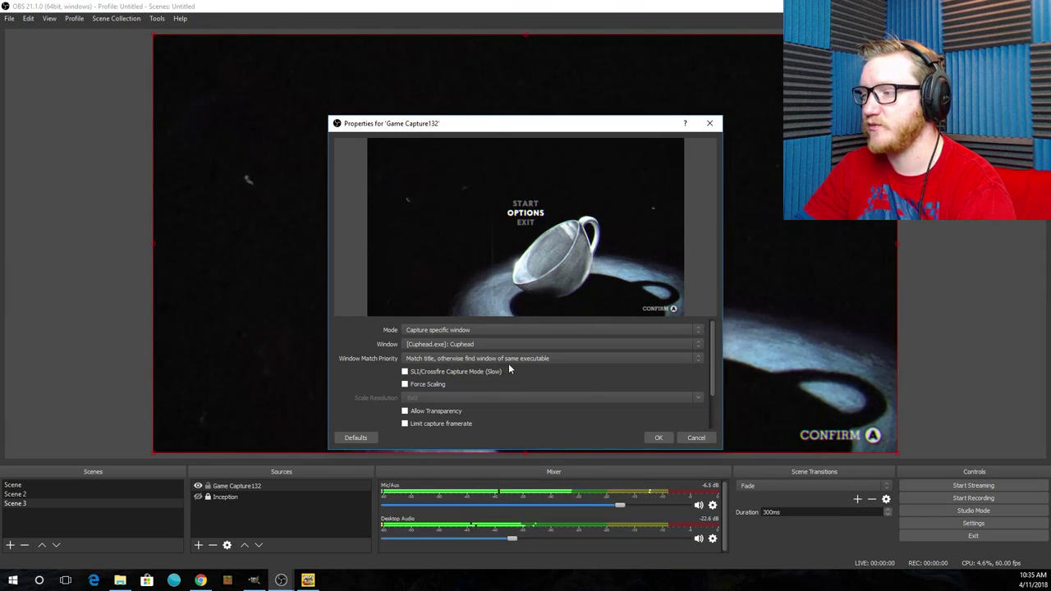
left_click(697, 360)
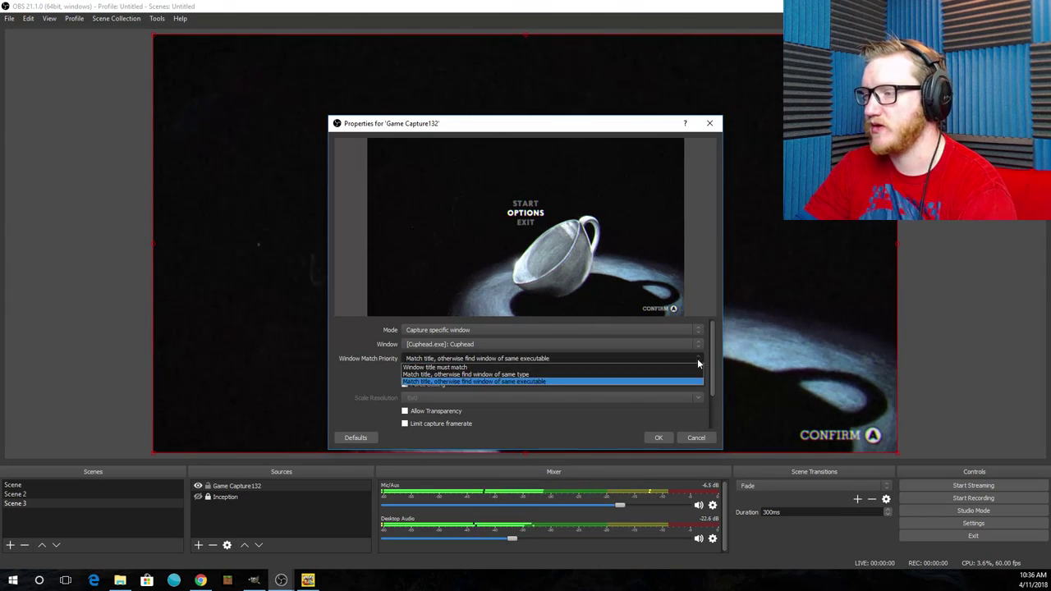
left_click(697, 358)
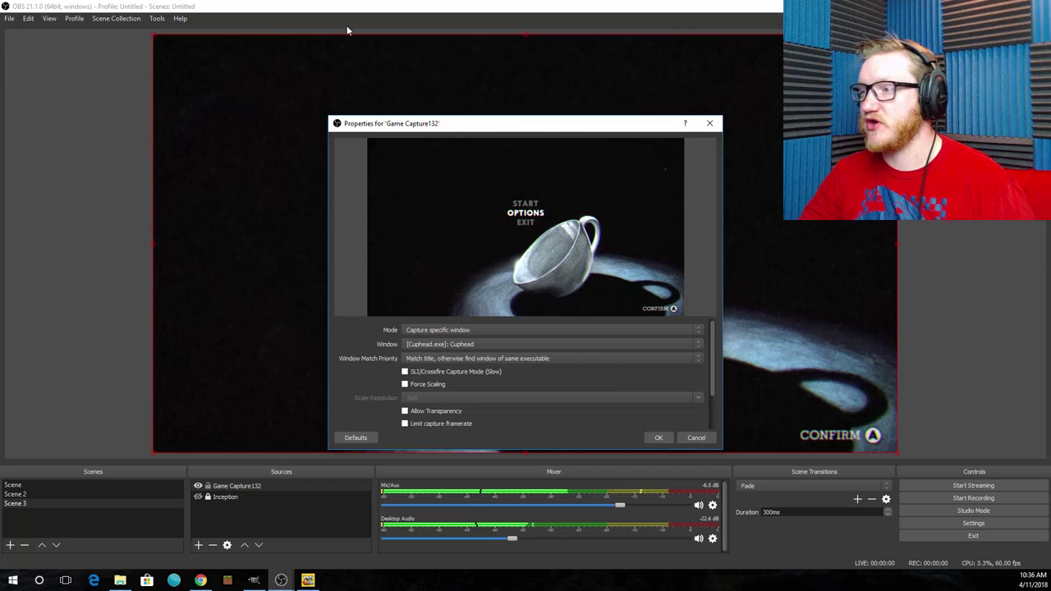
left_click(659, 438)
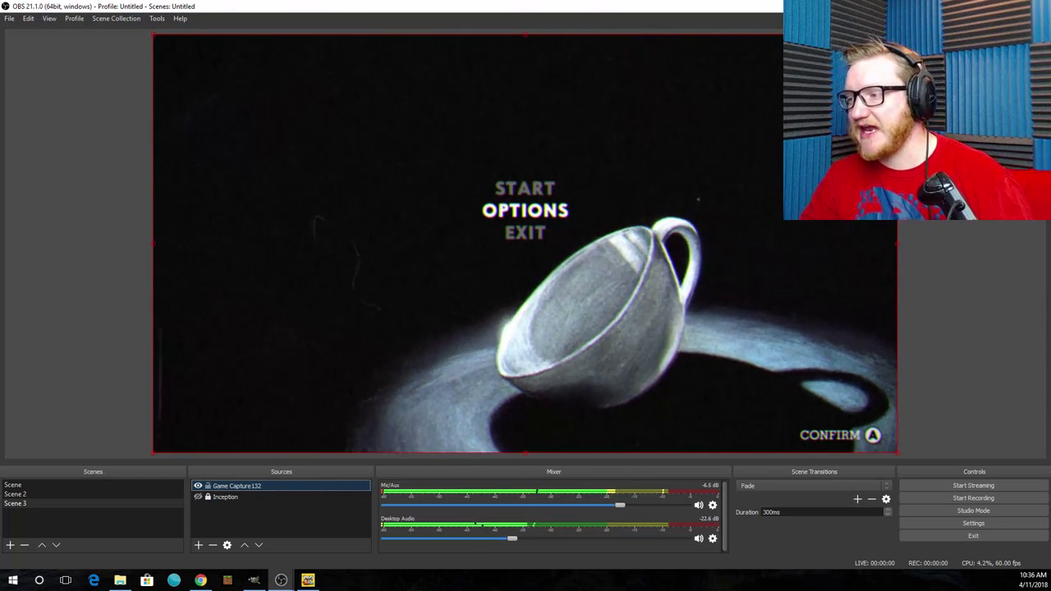
left_click(307, 581)
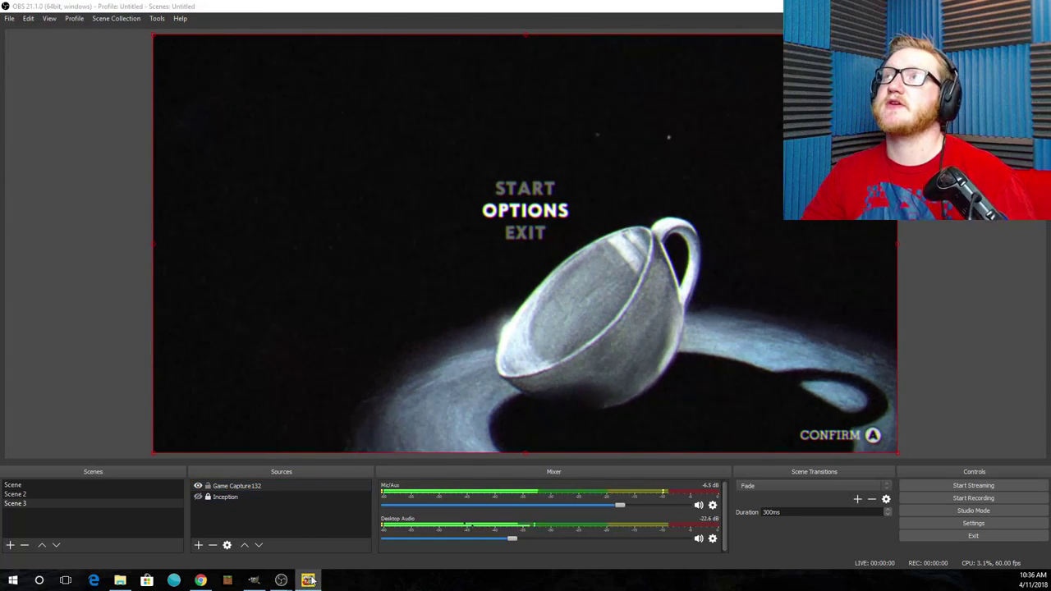
left_click(311, 580)
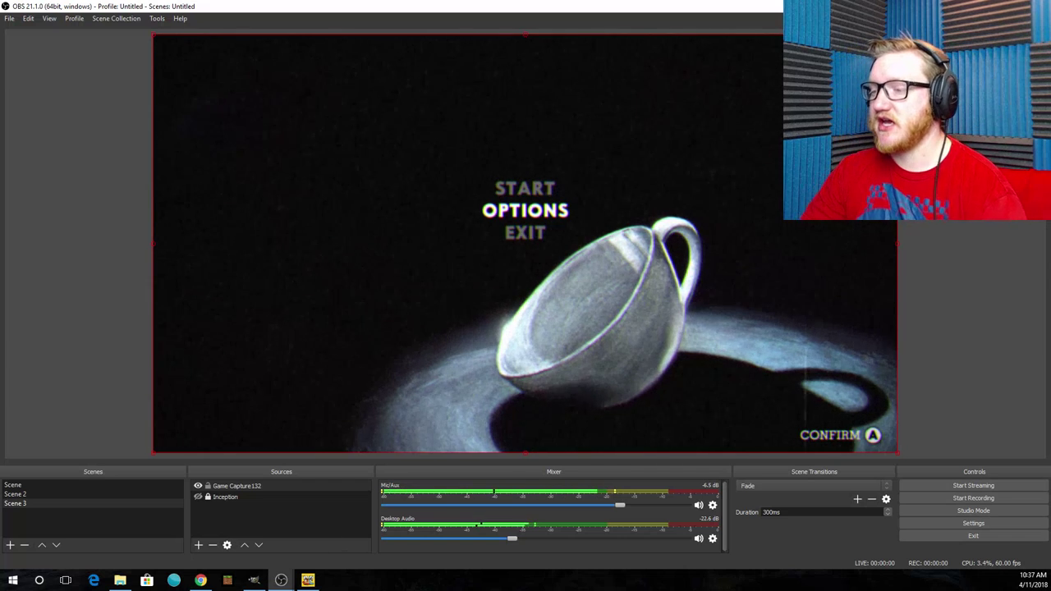
Add a new visible source named Video Capture Device 3 to Scene 3, check its device choices, and apply its properties.
left_click(199, 546)
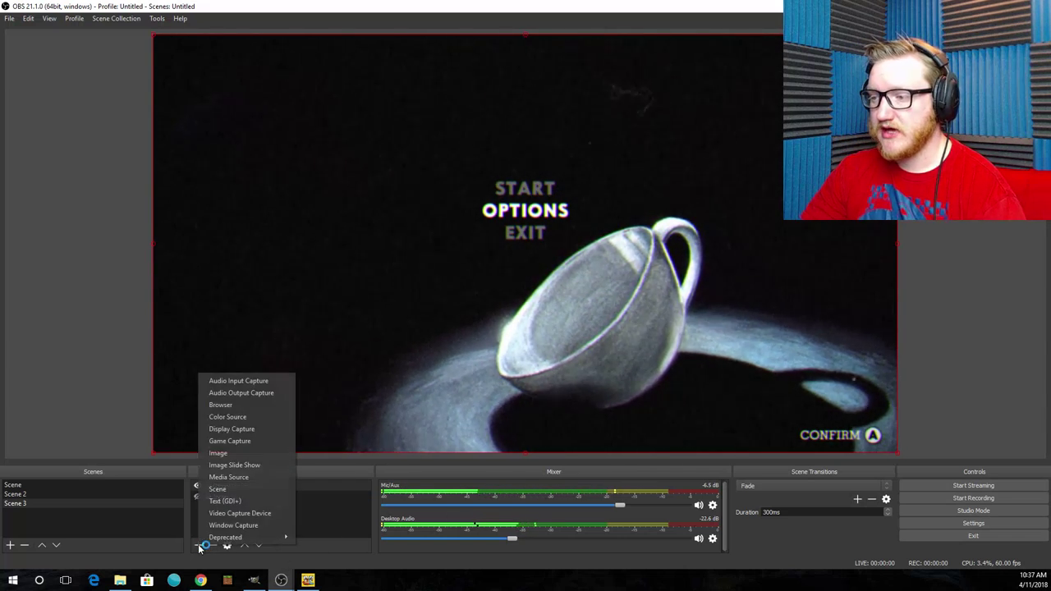
left_click(243, 512)
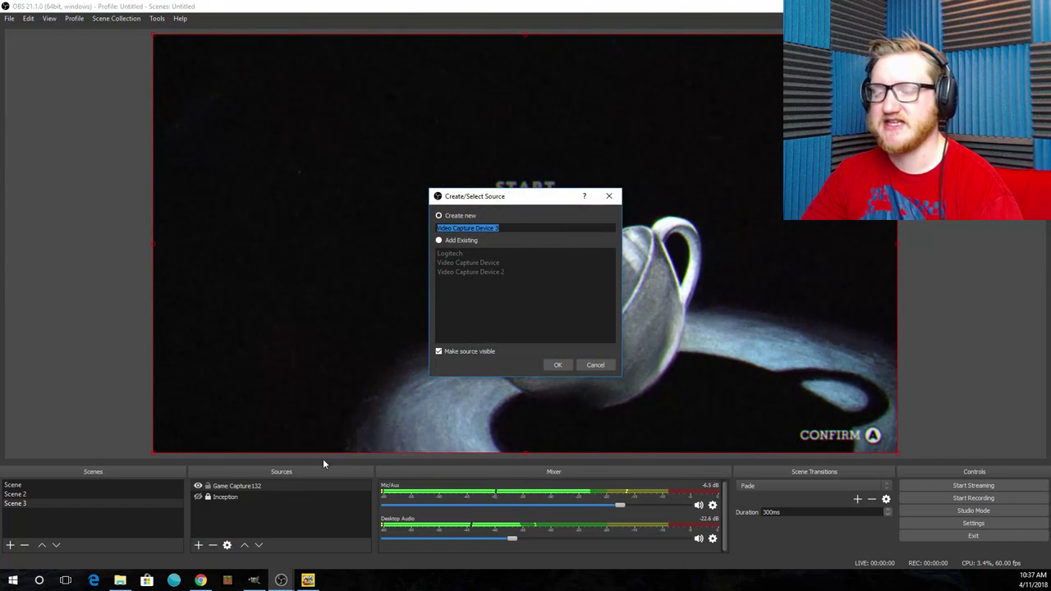
left_click(556, 366)
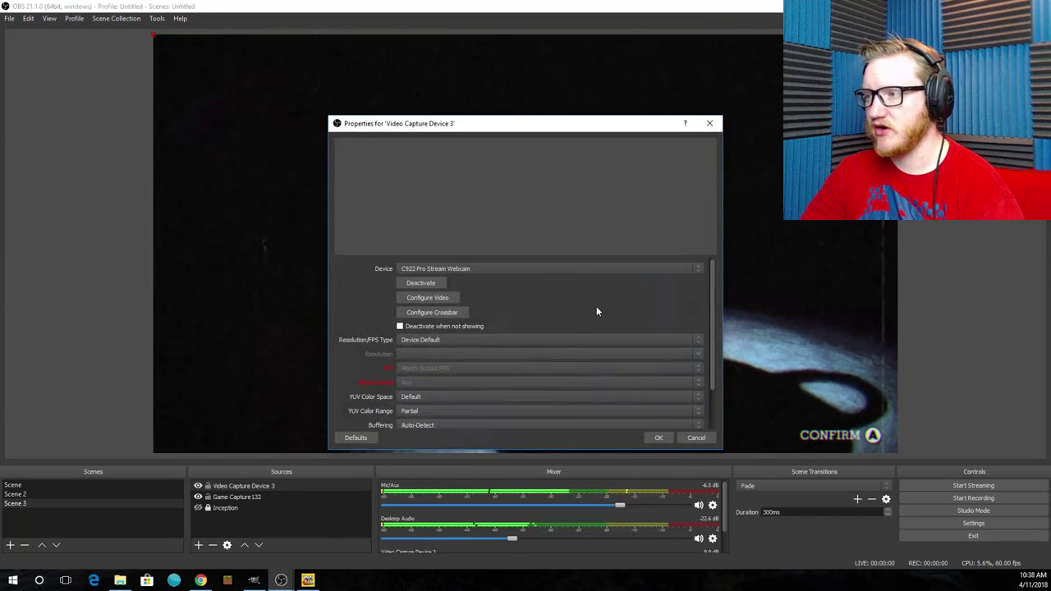
left_click(691, 269)
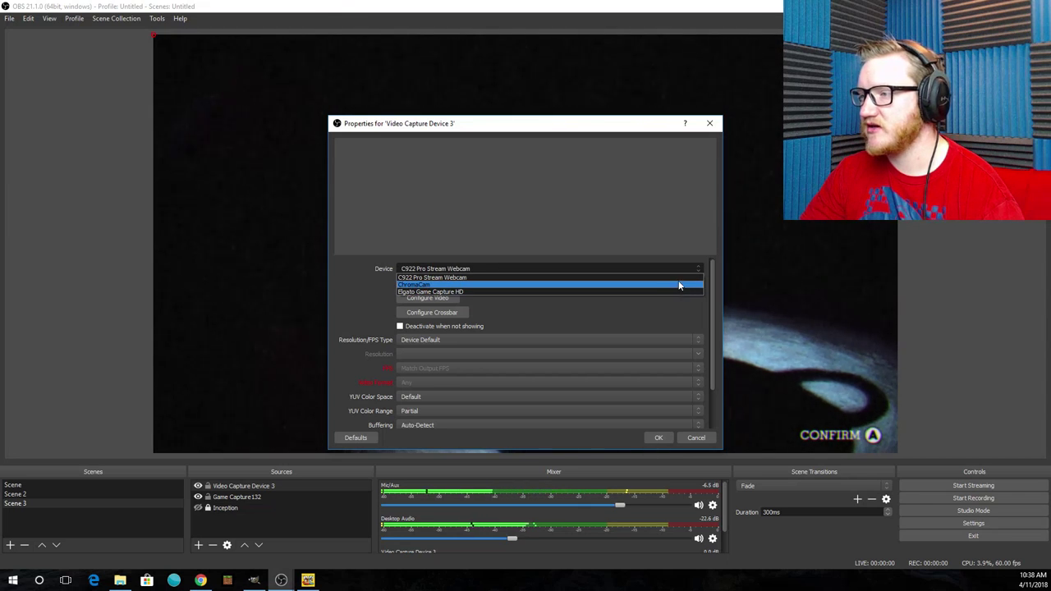
left_click(671, 299)
left_click(659, 436)
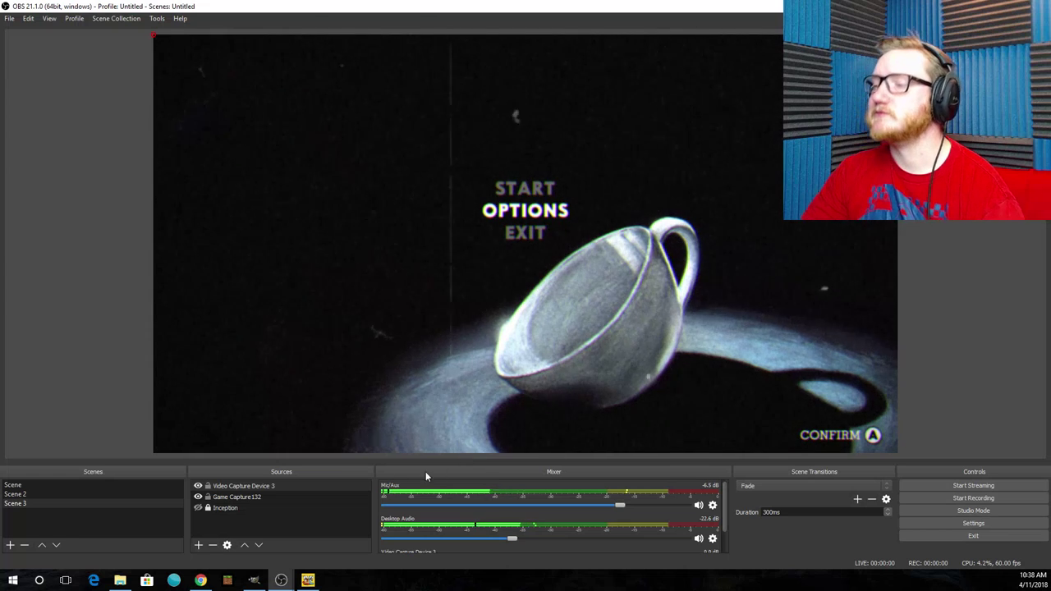
Remove the Video Capture Device 3 source from Scene 3 and confirm the removal.
right_click(231, 487)
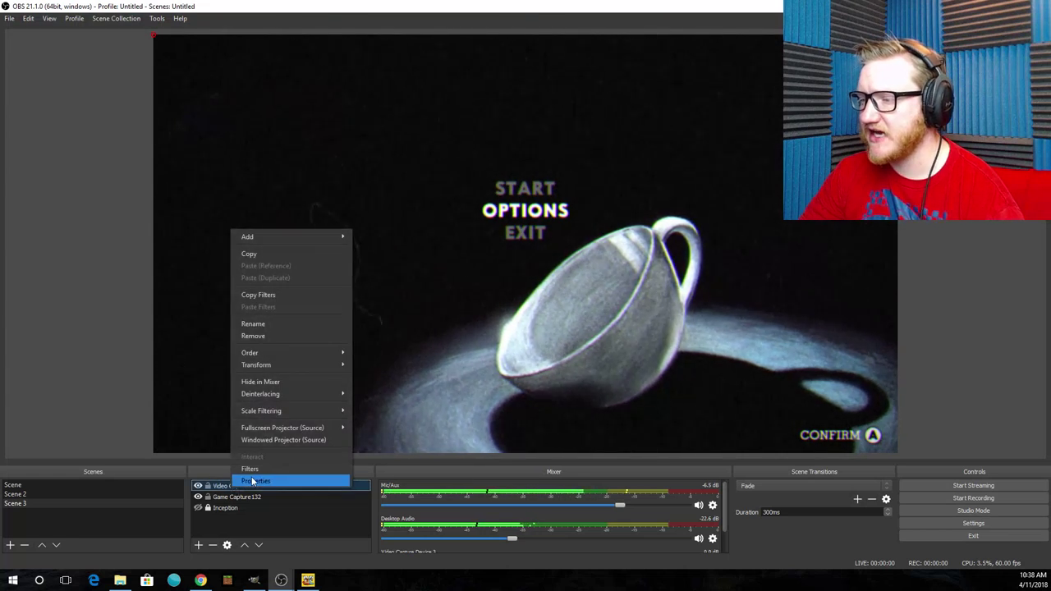
left_click(256, 336)
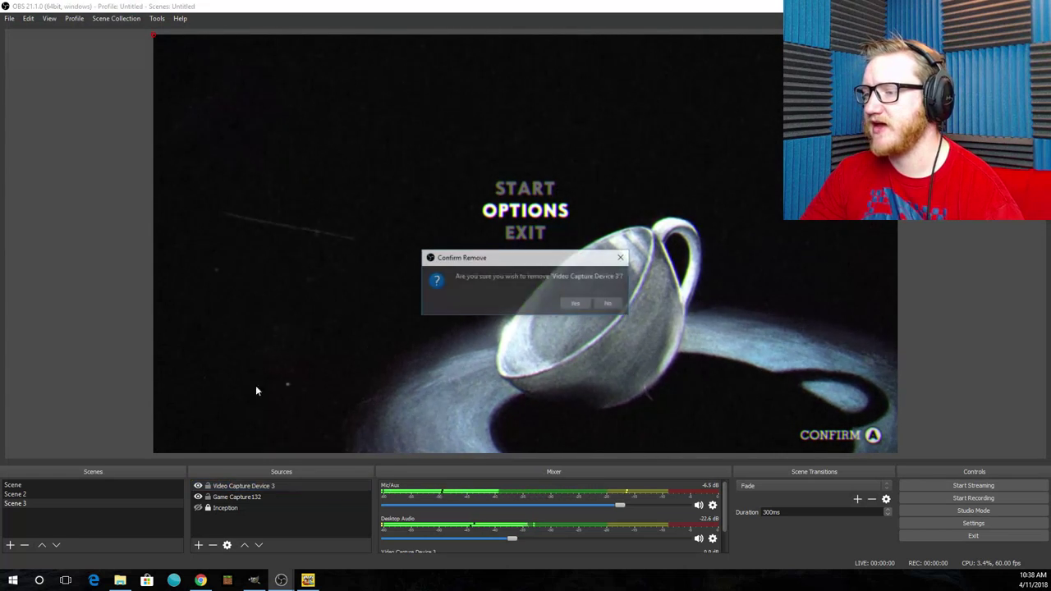
left_click(569, 306)
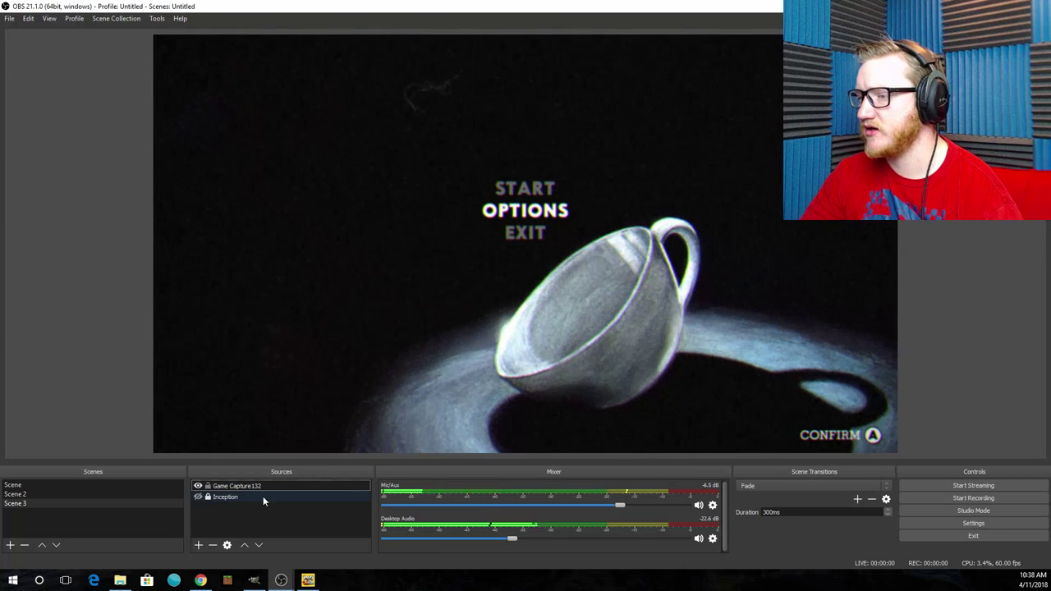
Add the existing Logitech video capture device to Scene 3 as a visible source.
right_click(221, 517)
mouse_move(253, 441)
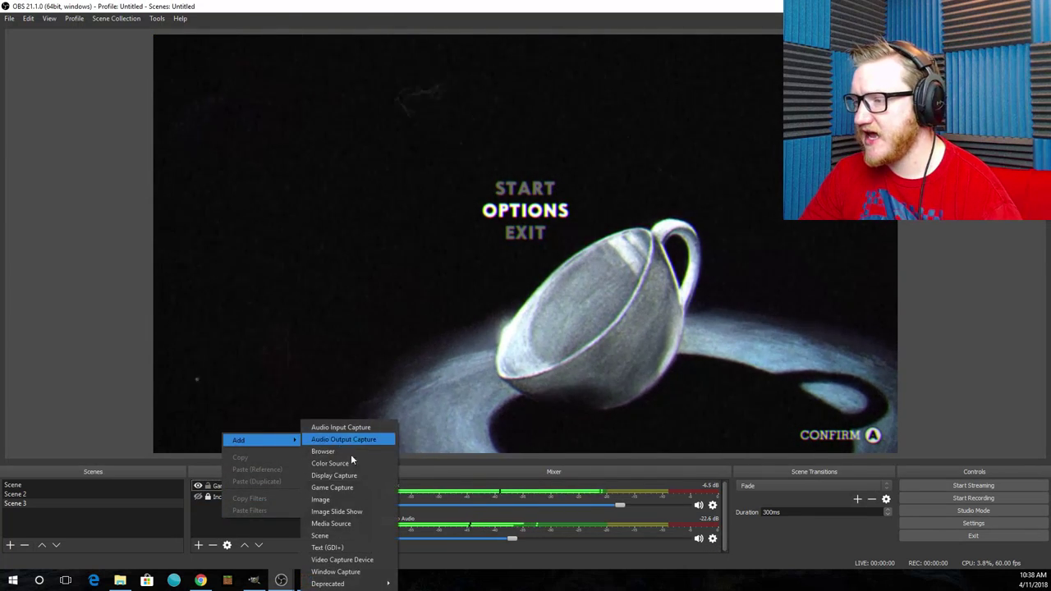
left_click(342, 559)
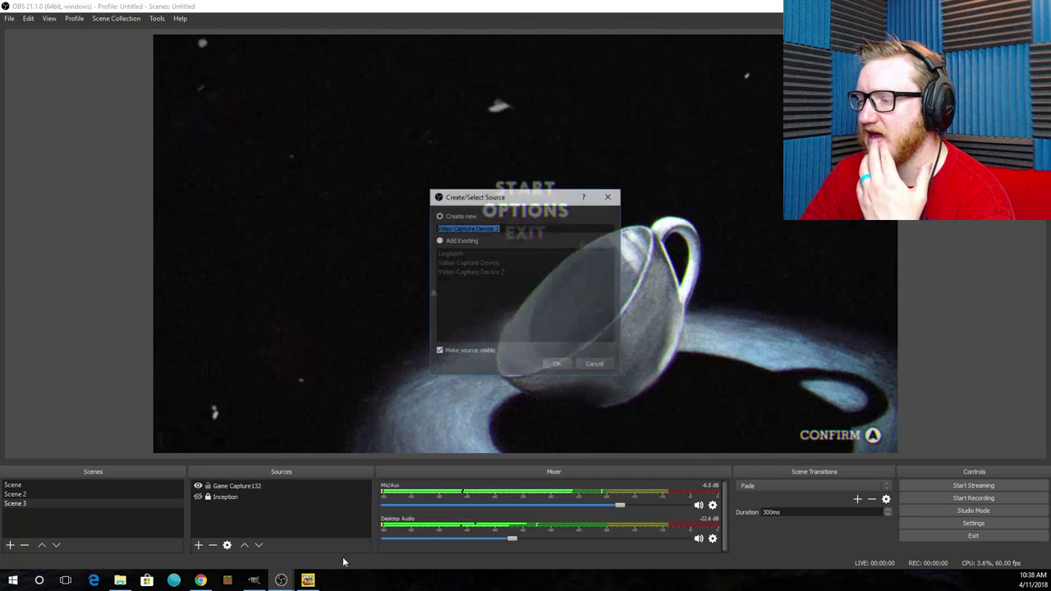
left_click(439, 241)
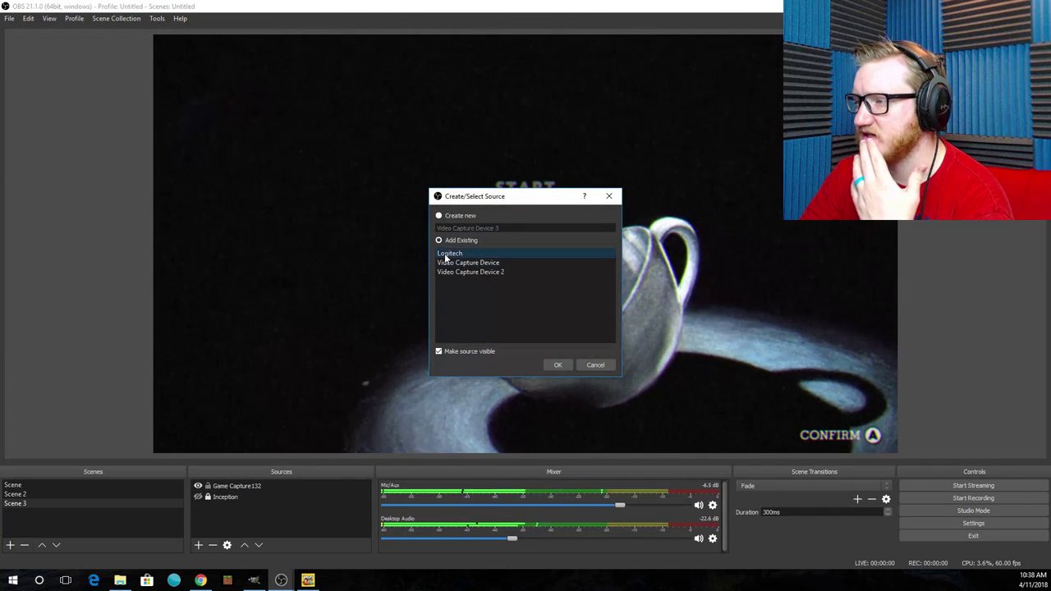
left_click(555, 364)
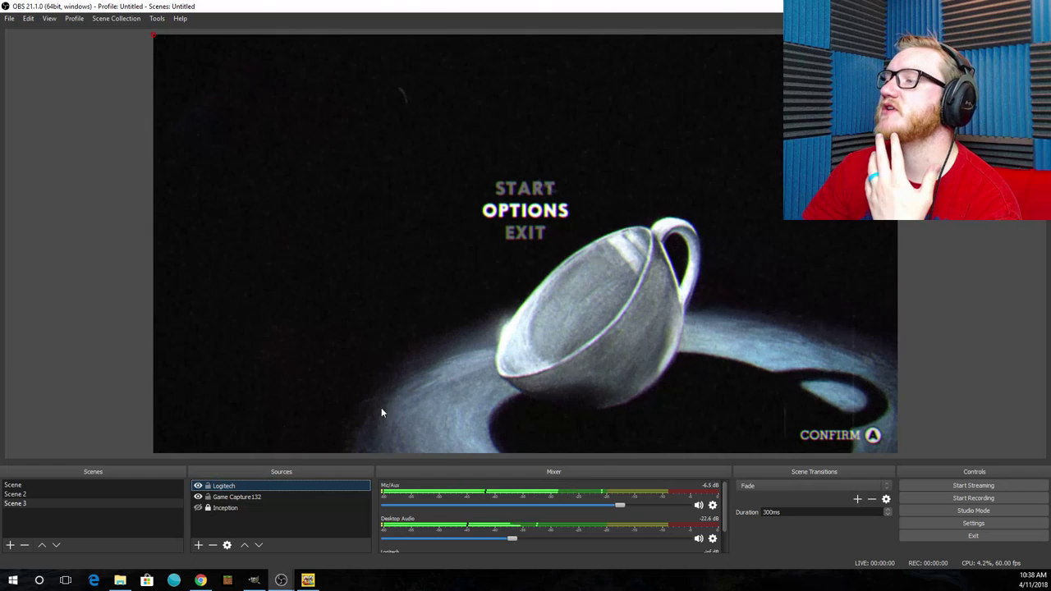
Fit the Logitech source to the screen, and review its device properties without applying any changes.
mouse_move(415, 328)
left_mouse_down()
mouse_move(386, 393)
mouse_move(413, 368)
mouse_move(417, 334)
left_mouse_up()
right_click(227, 488)
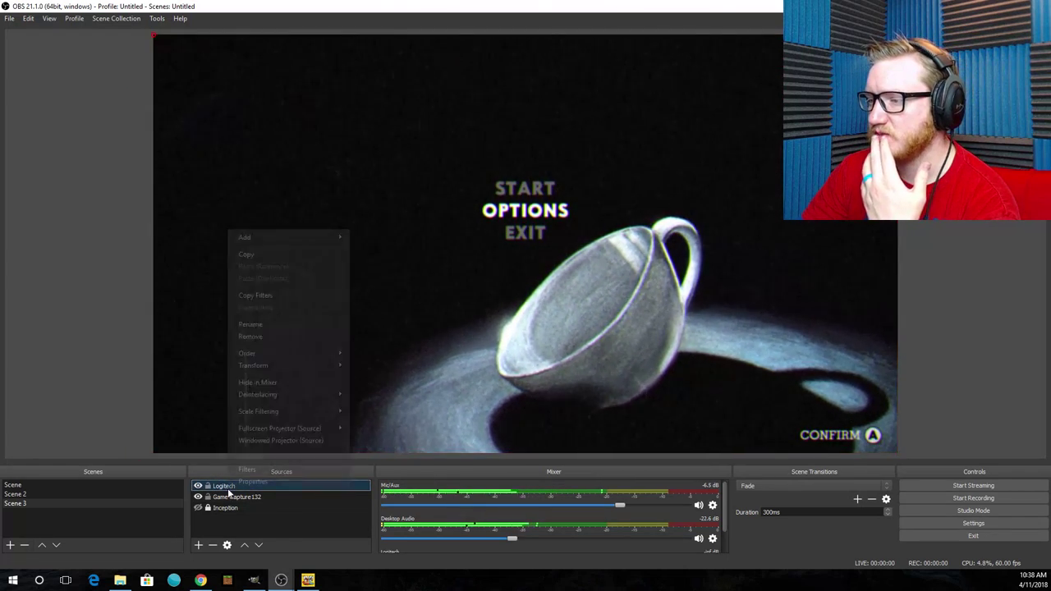
mouse_move(278, 412)
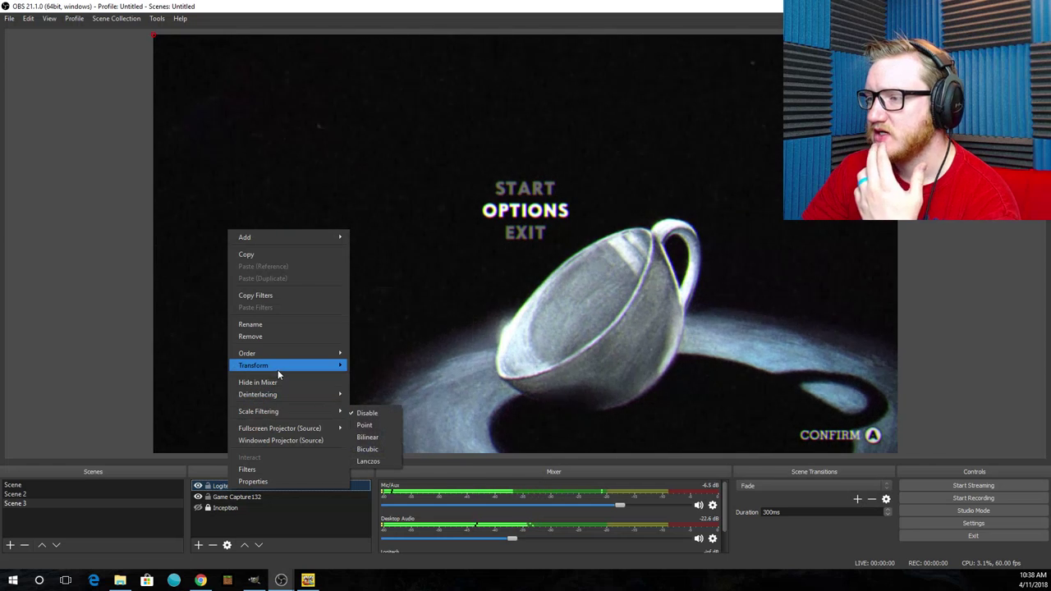
mouse_move(277, 367)
left_click(381, 489)
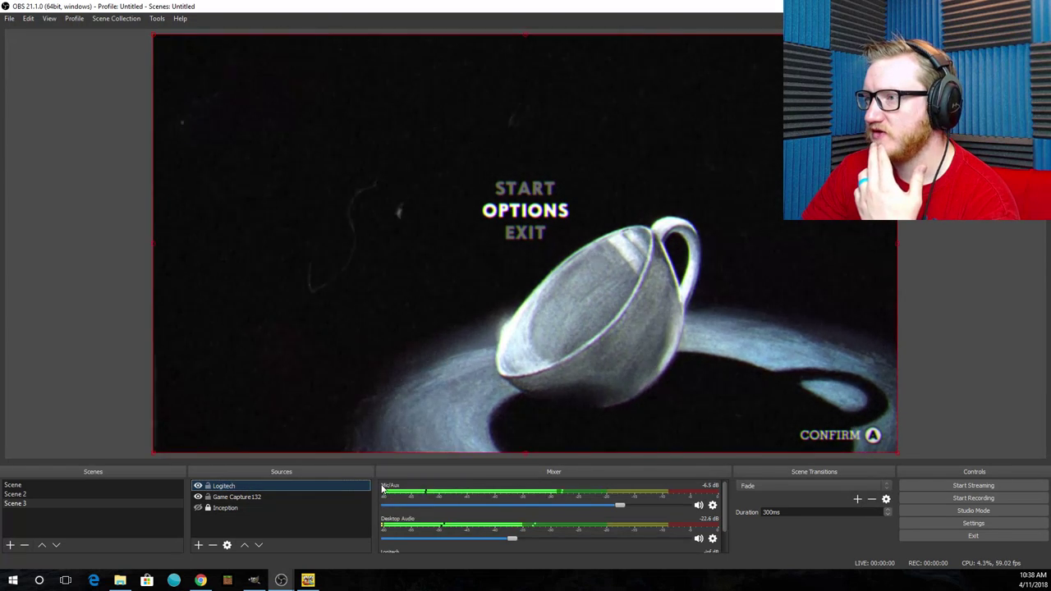
double_click(220, 486)
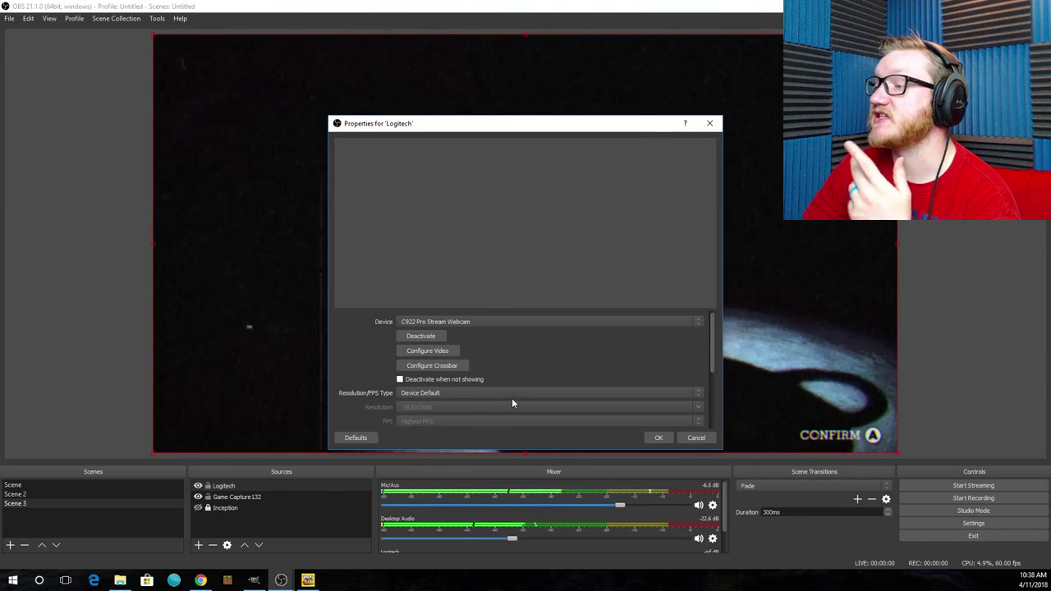
left_click(701, 440)
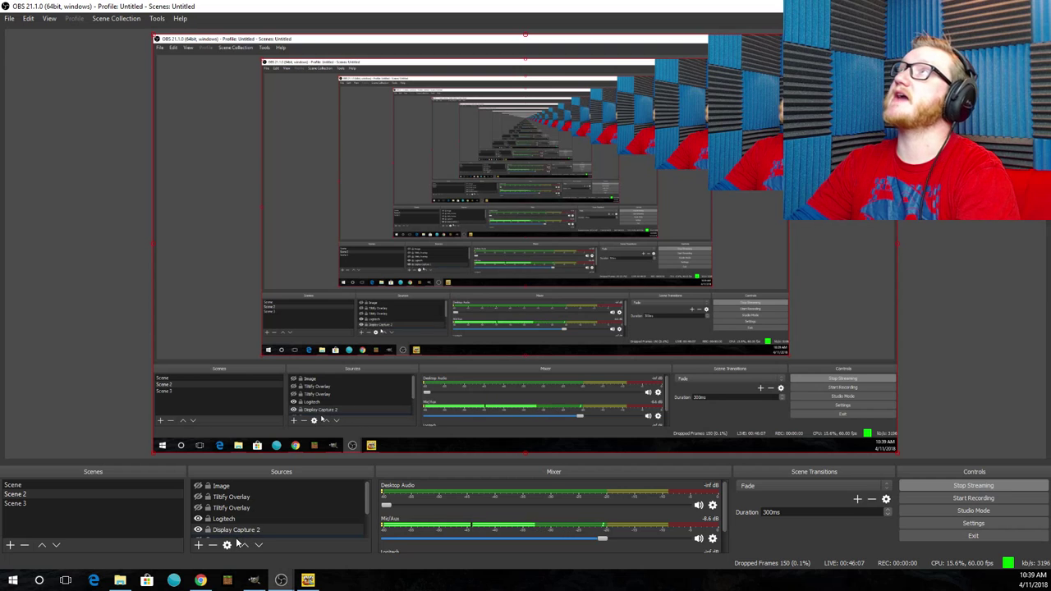
Select the Logitech webcam source in Scene 2 and open its source options.
left_click(226, 520)
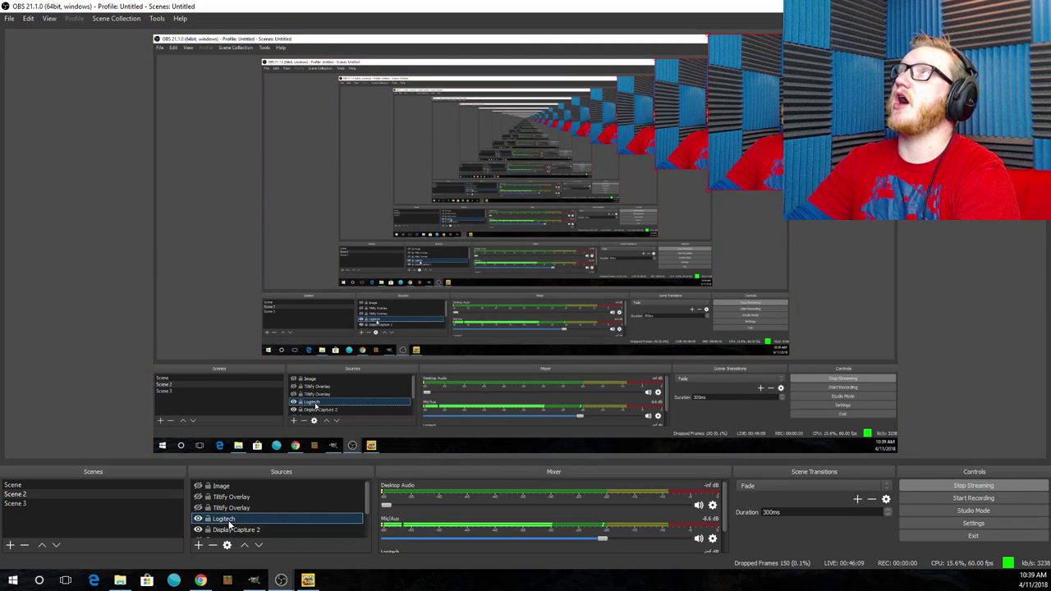
left_click_drag(862, 107, 762, 128)
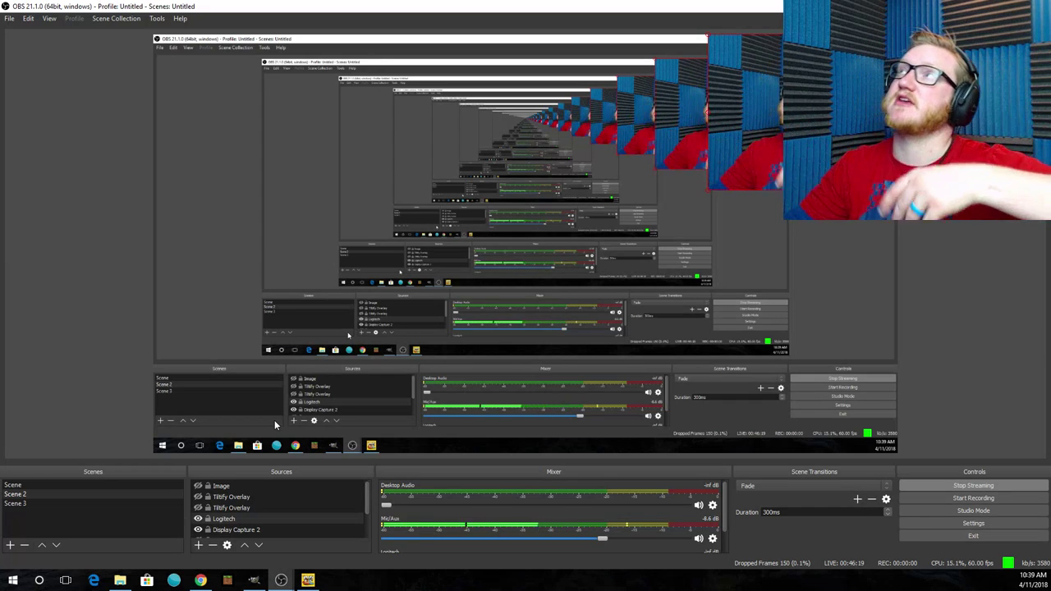
right_click(245, 518)
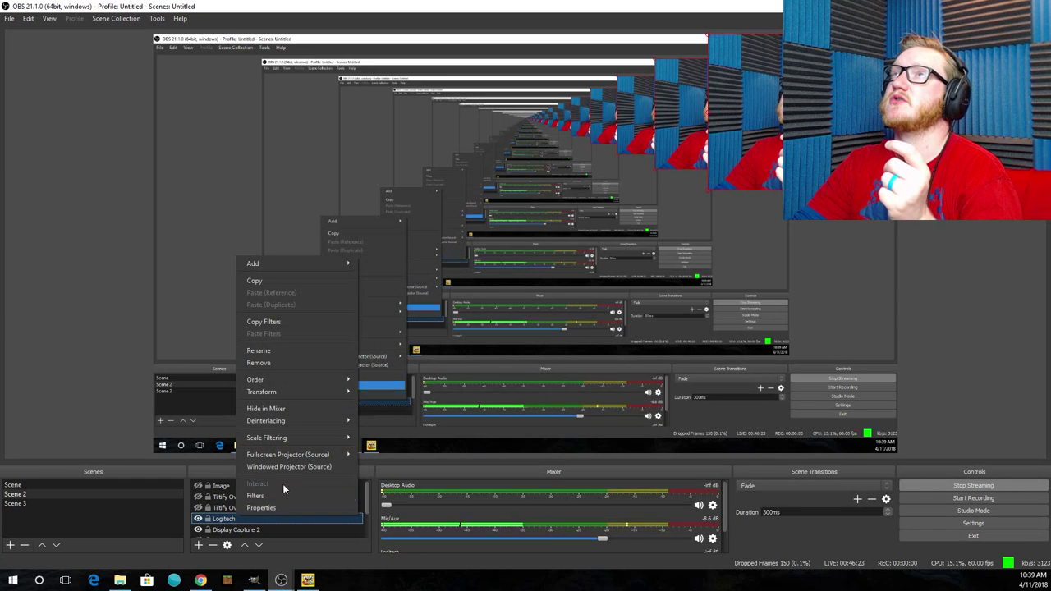
Examine the effect filter types available for the Logitech source and its existing Crop/Pad filter settings.
left_click(261, 495)
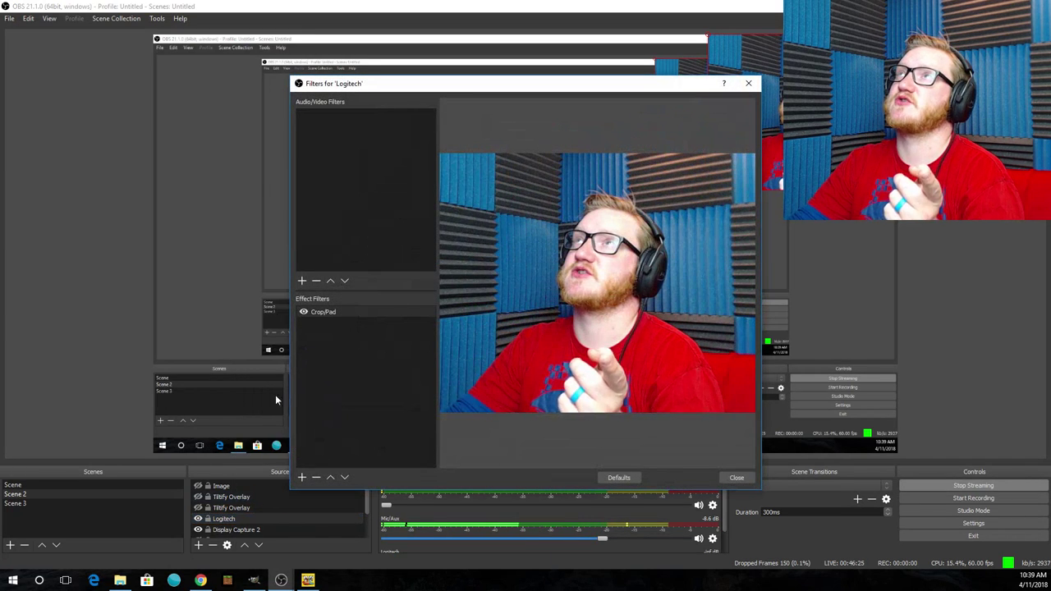
left_click(301, 477)
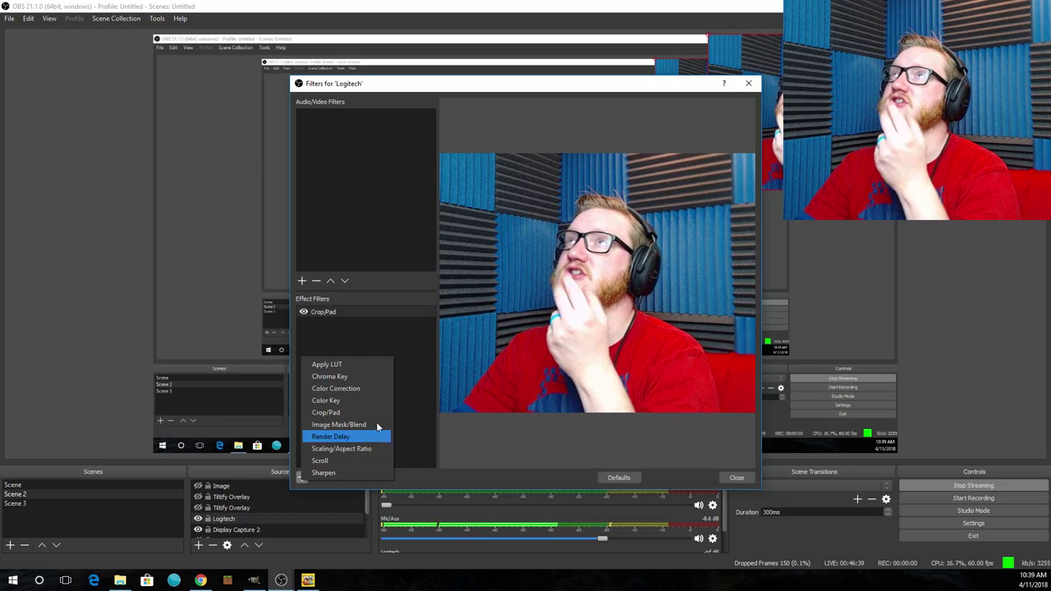
left_click(353, 343)
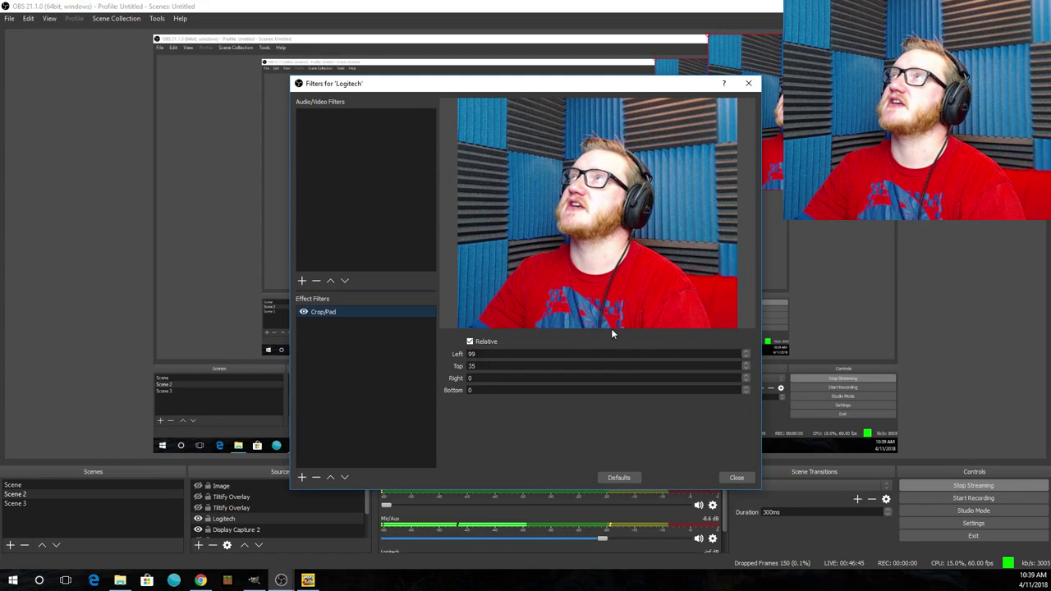
left_click(736, 477)
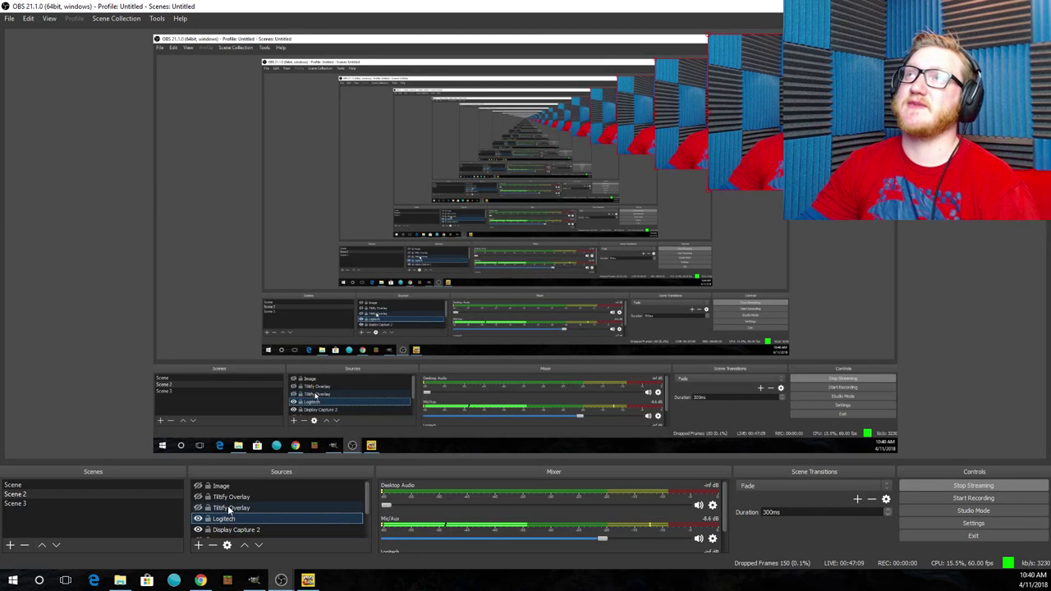
Move the Logitech source below Display Capture 2 and back up to between the two Tiltify Overlay sources.
scroll(228, 537, "down", 1)
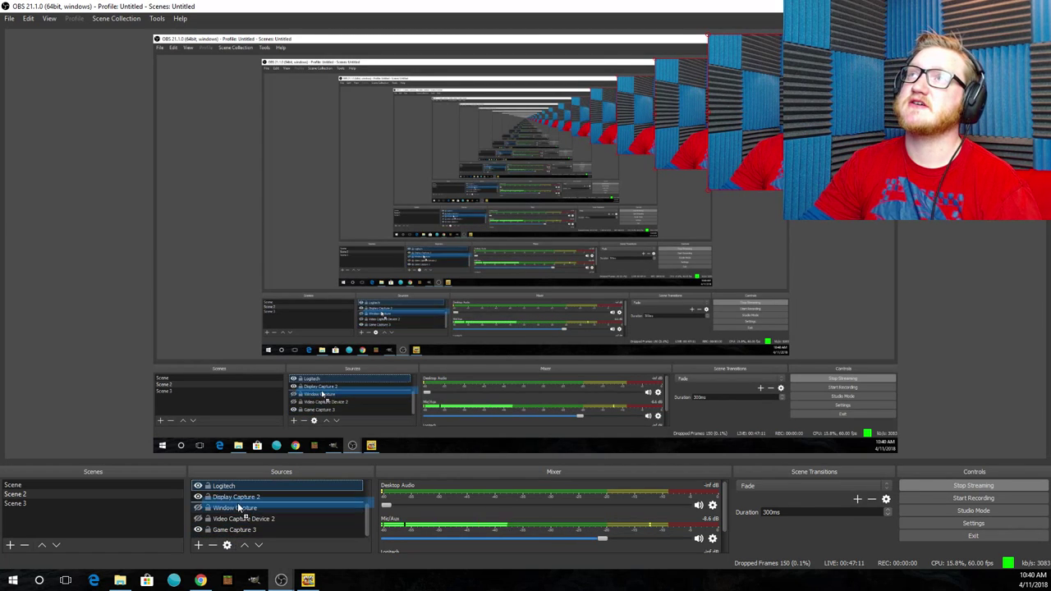
left_click_drag(226, 486, 233, 504)
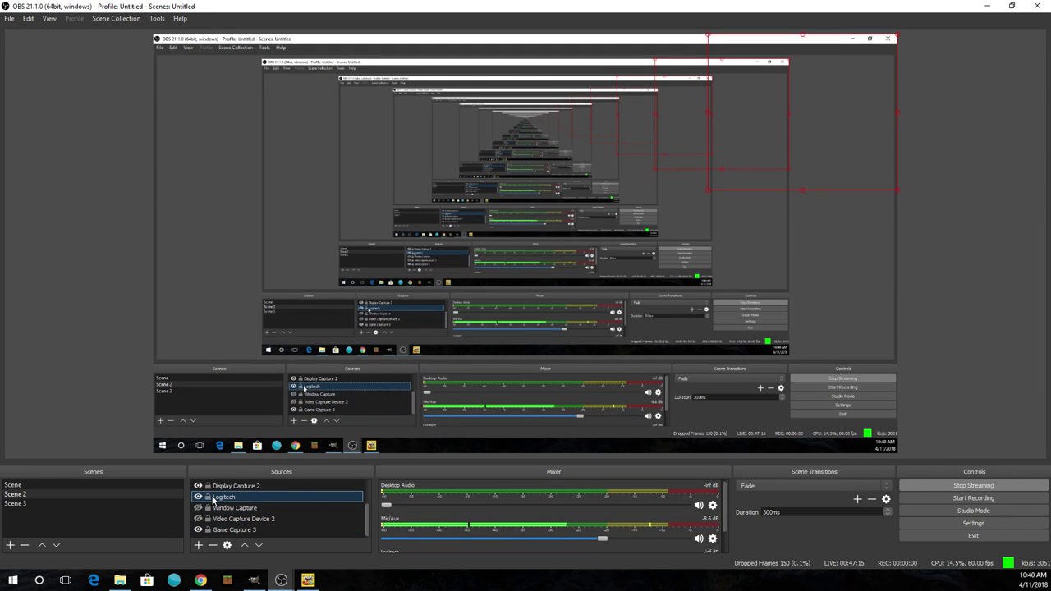
left_click(243, 543)
left_click(244, 543)
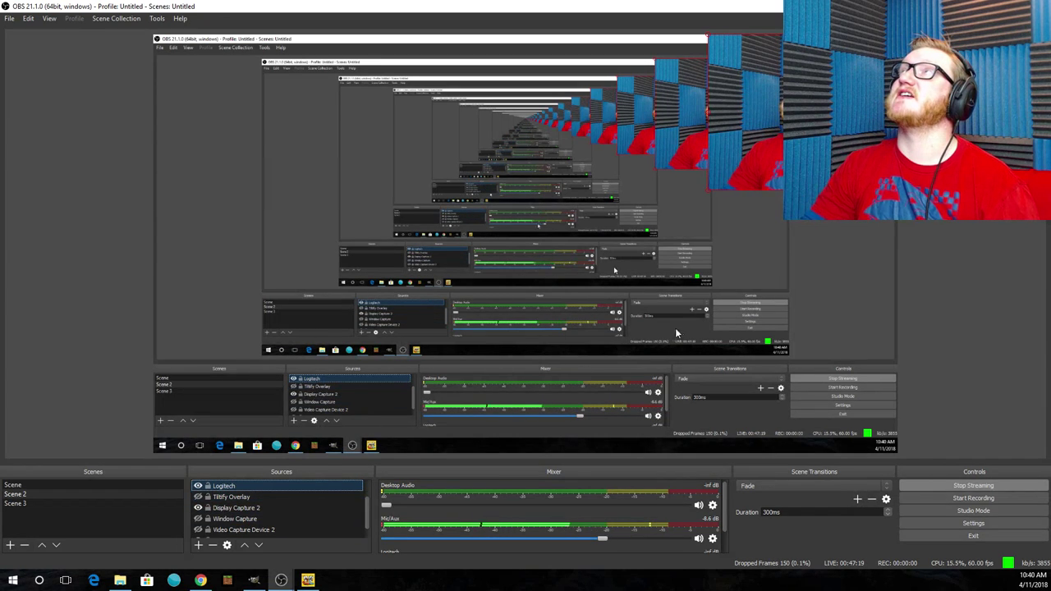
left_click(264, 545)
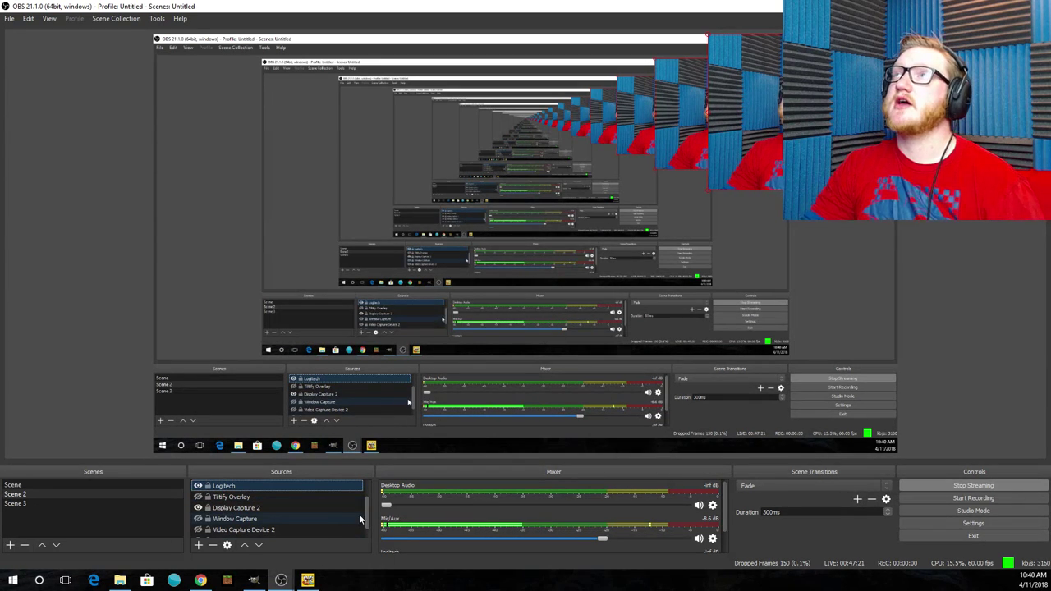
scroll(363, 506, "up", 1)
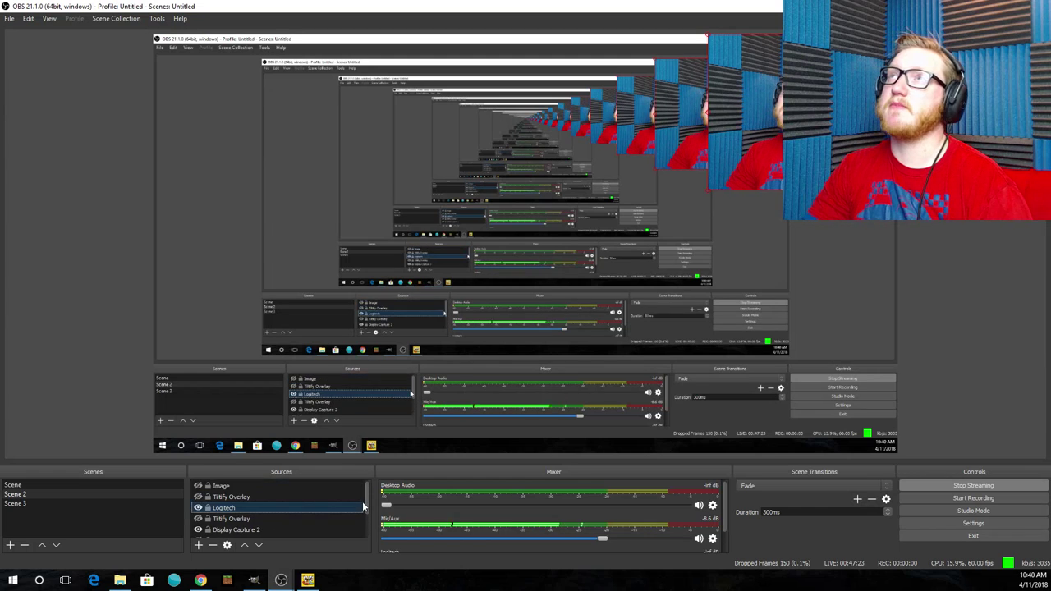
Toggle the Image source's visibility on and off again.
left_click(197, 487)
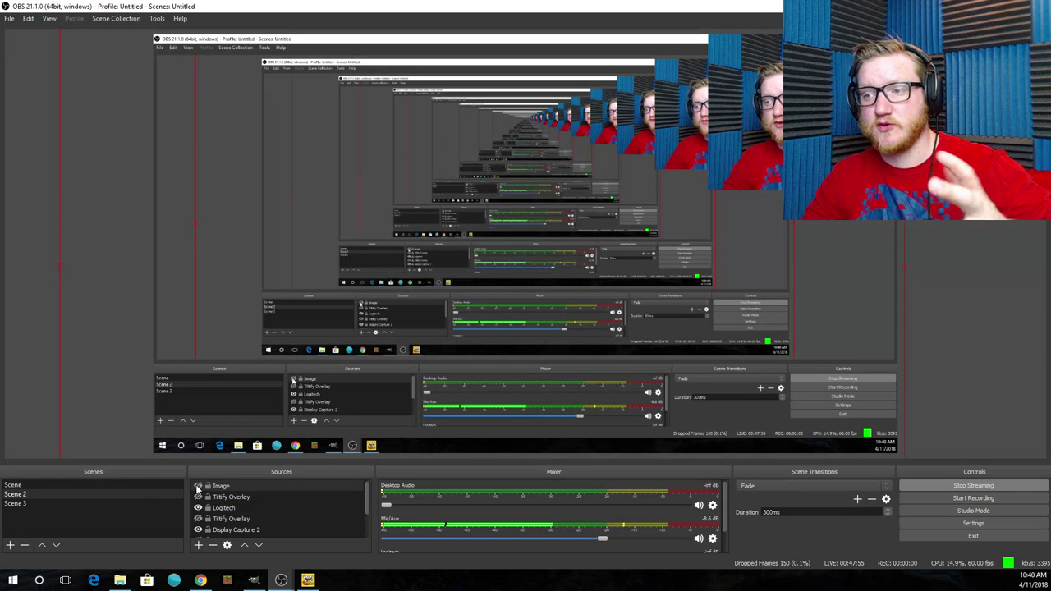
left_click(197, 487)
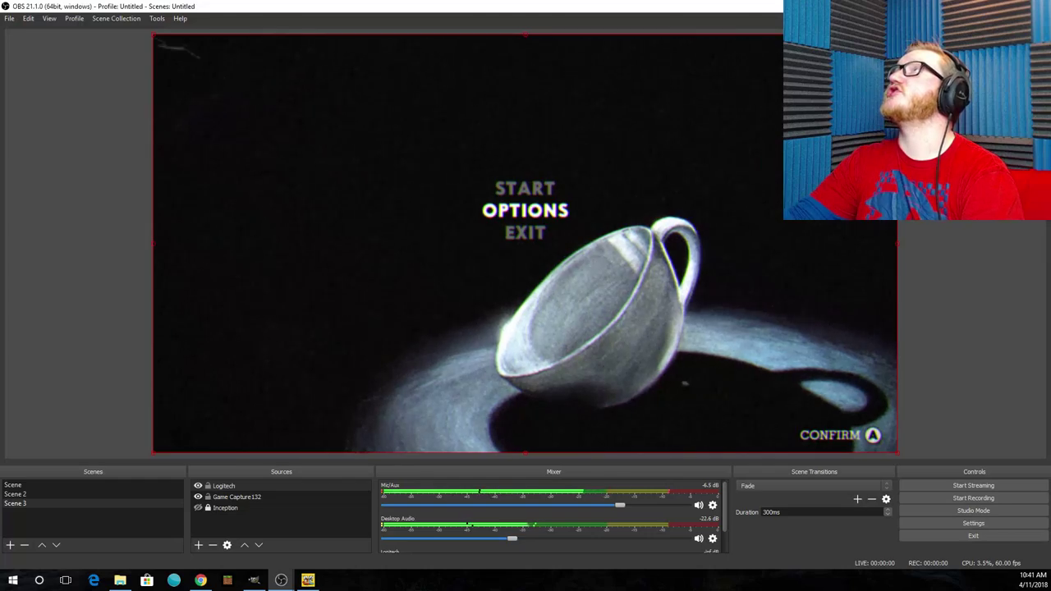
key("super+d")
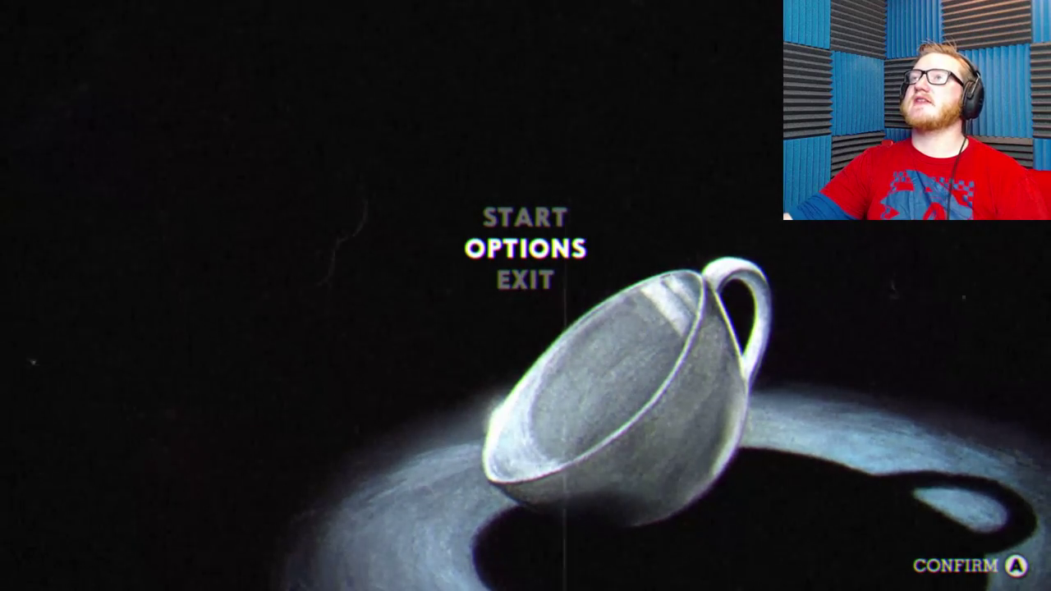
key("alt+Tab")
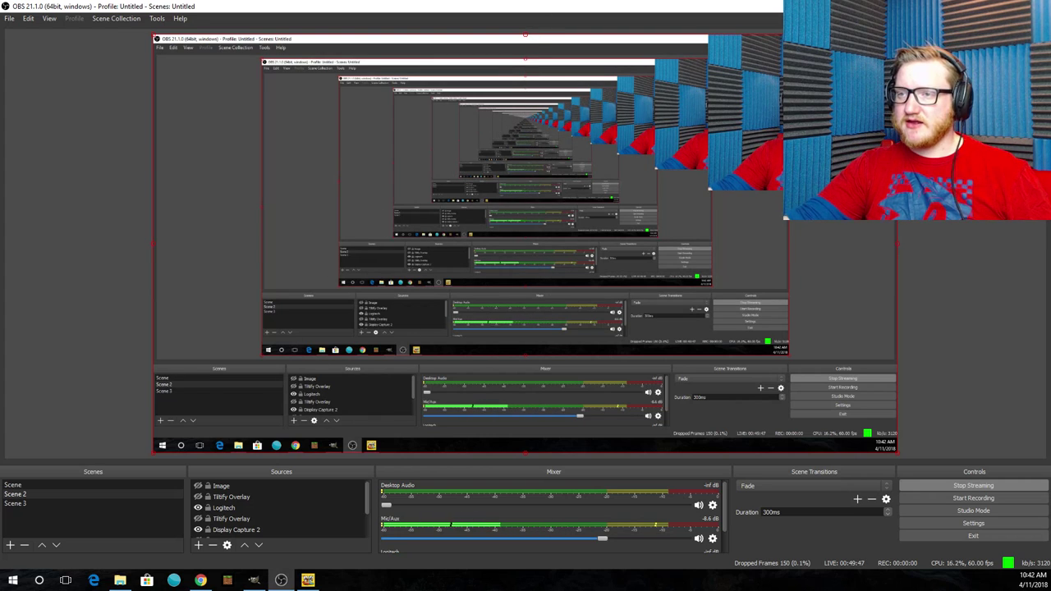
key("super+d")
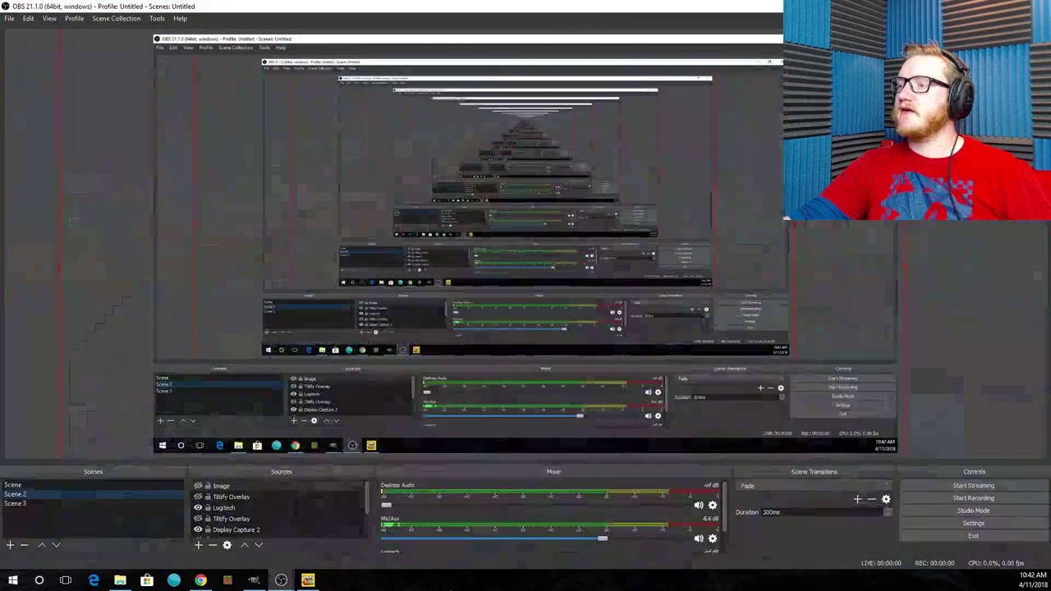
double_click(532, 5)
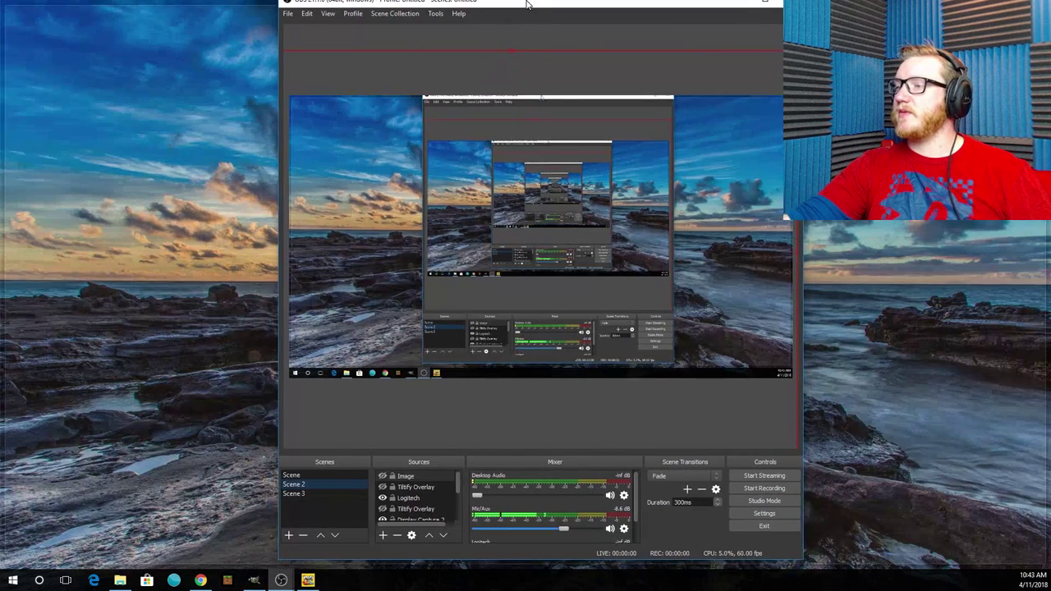
double_click(517, 13)
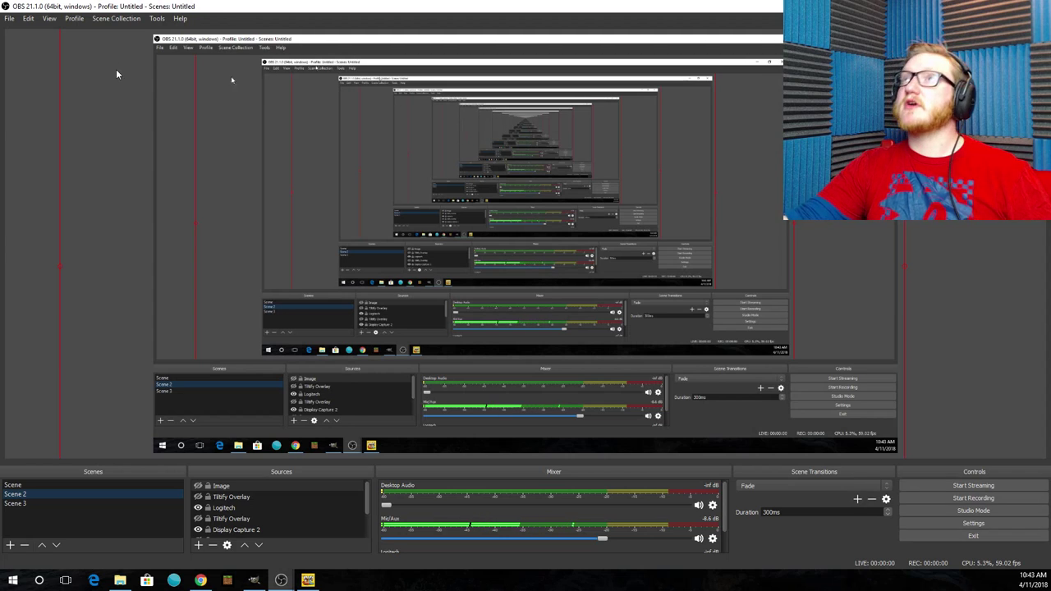
Switch to Scene 3 and hide its Display Capture 3 source.
left_click(123, 503)
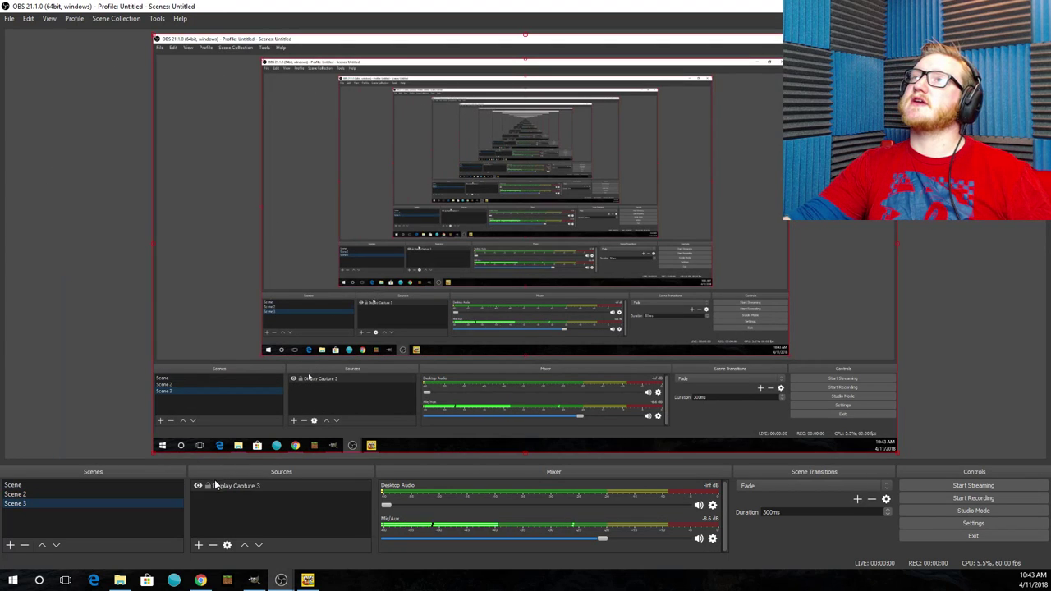
left_click(198, 486)
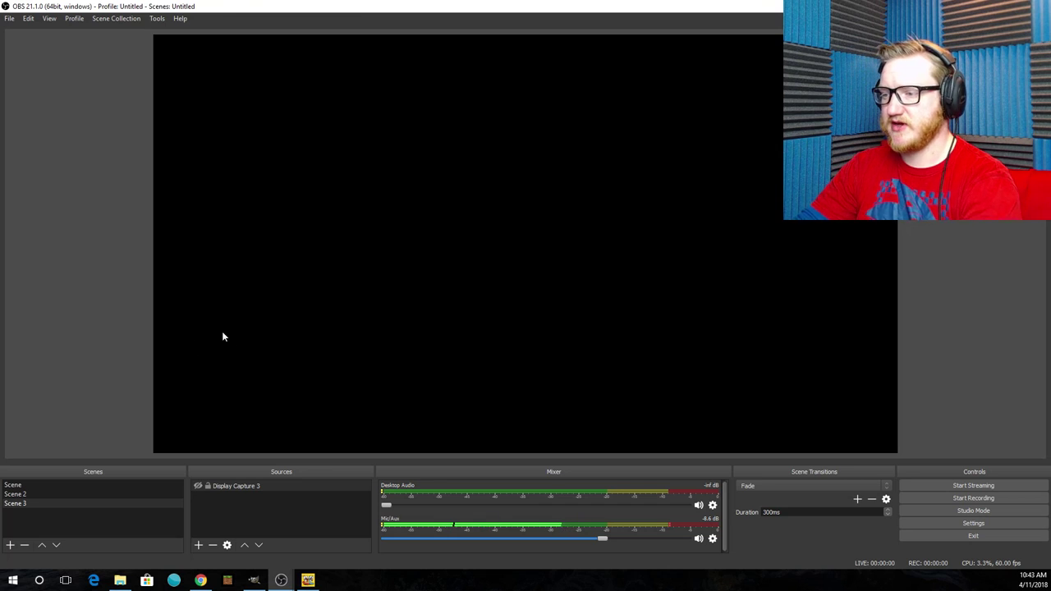
Add a new Video Capture Device source to Scene 3 with Elgato Game Capture HD as its device.
left_click(199, 545)
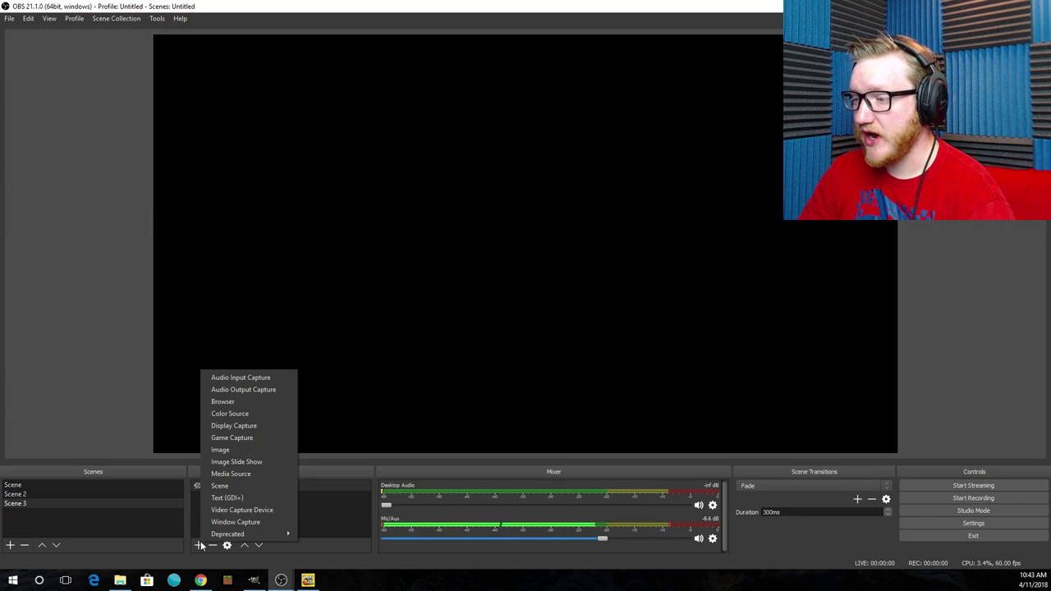
left_click(248, 513)
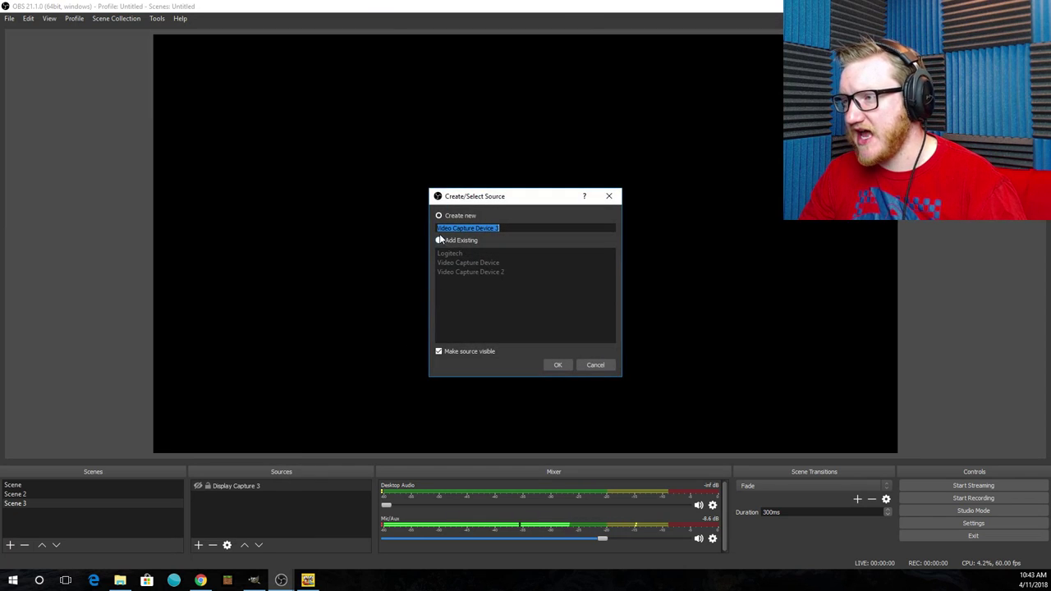
left_click(557, 367)
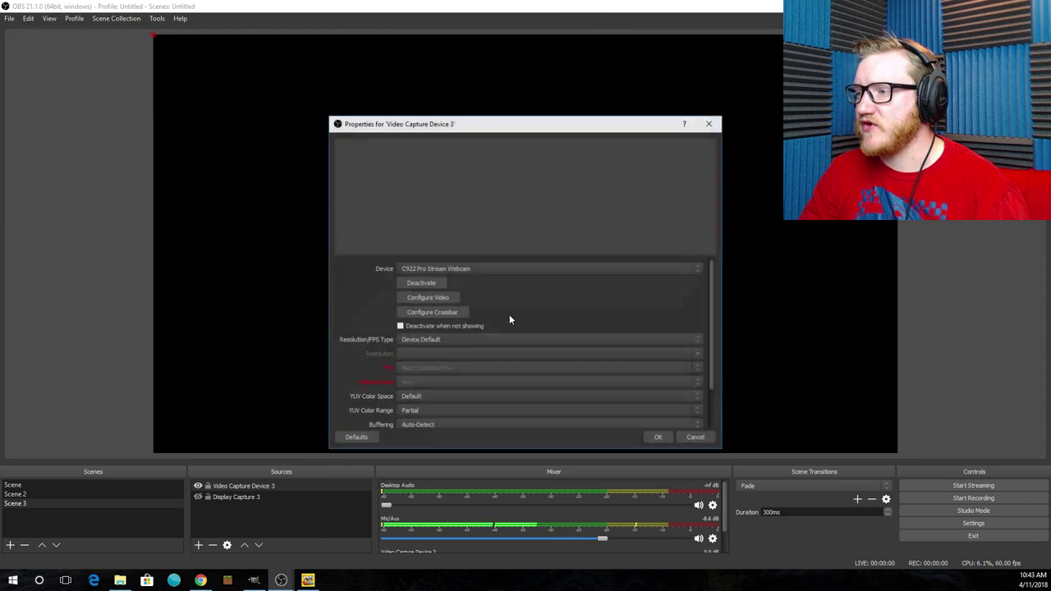
left_click(530, 269)
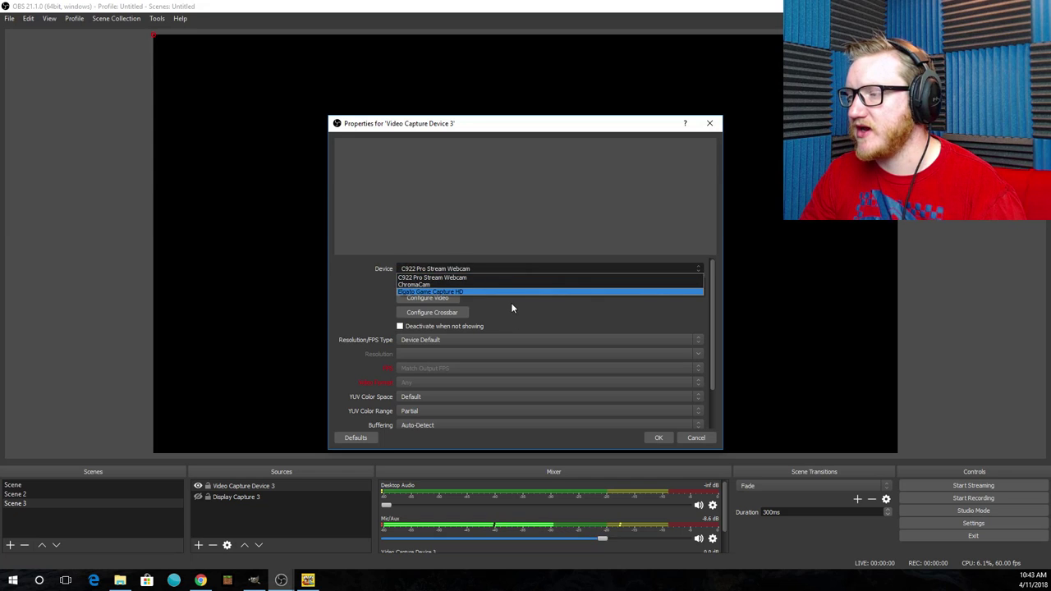
left_click(511, 302)
left_click(514, 268)
left_click(502, 287)
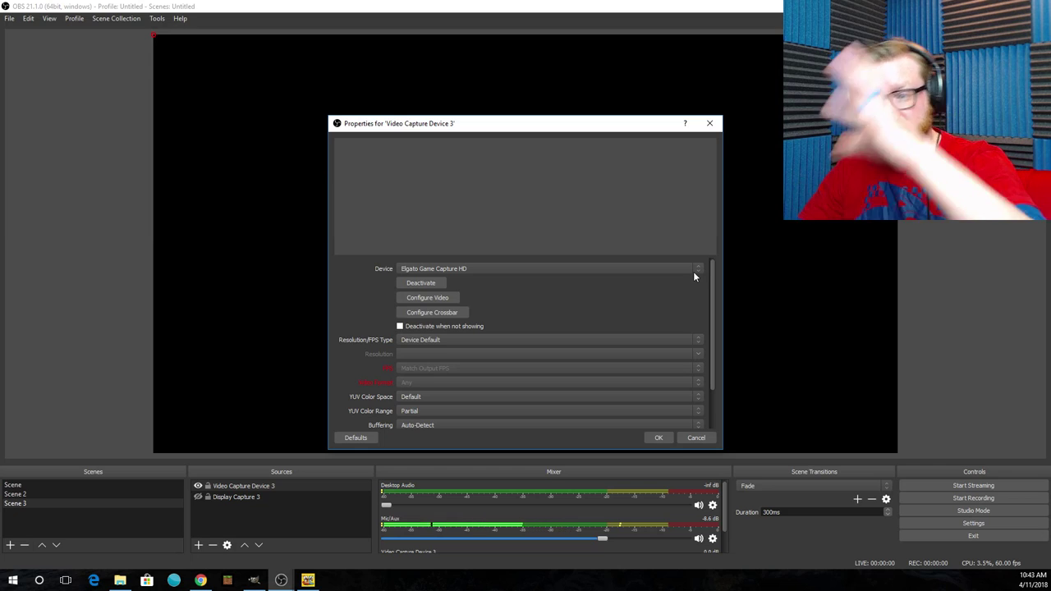
left_click(657, 437)
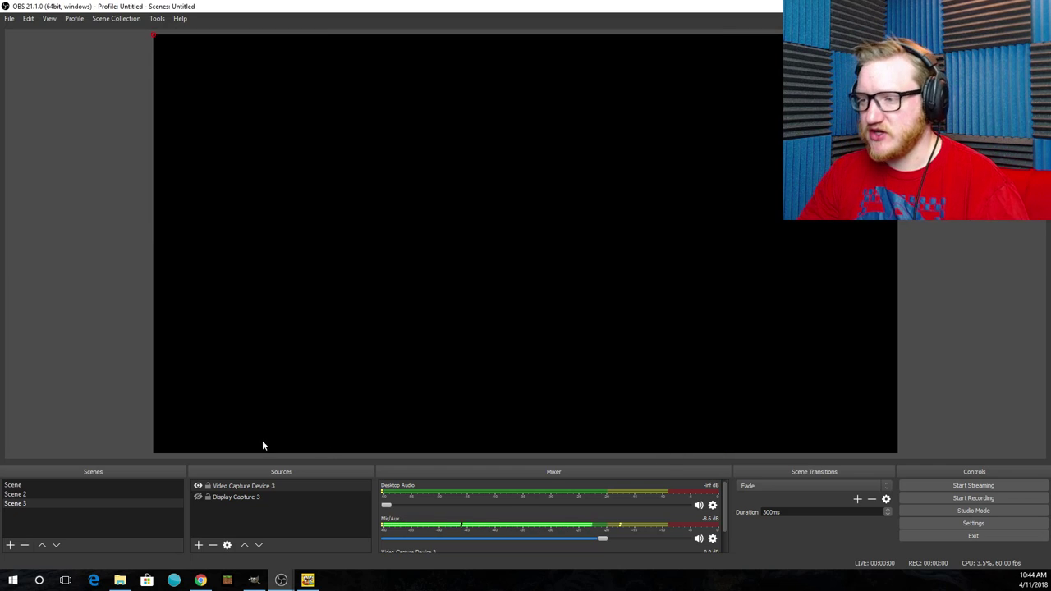
Rename the new video capture source in Scene 3 to Elgato.
right_click(231, 484)
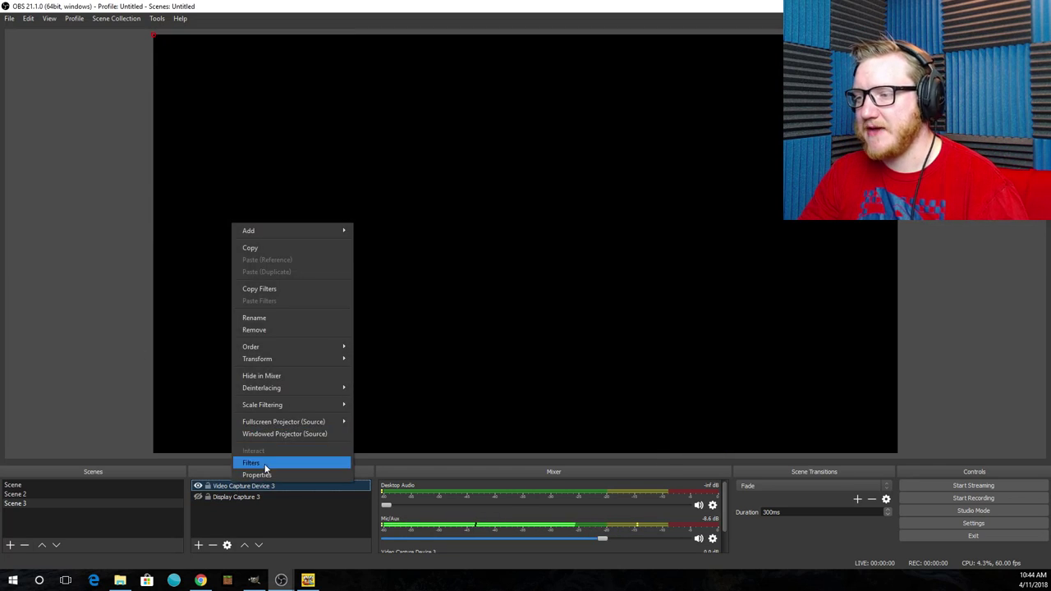
left_click(251, 319)
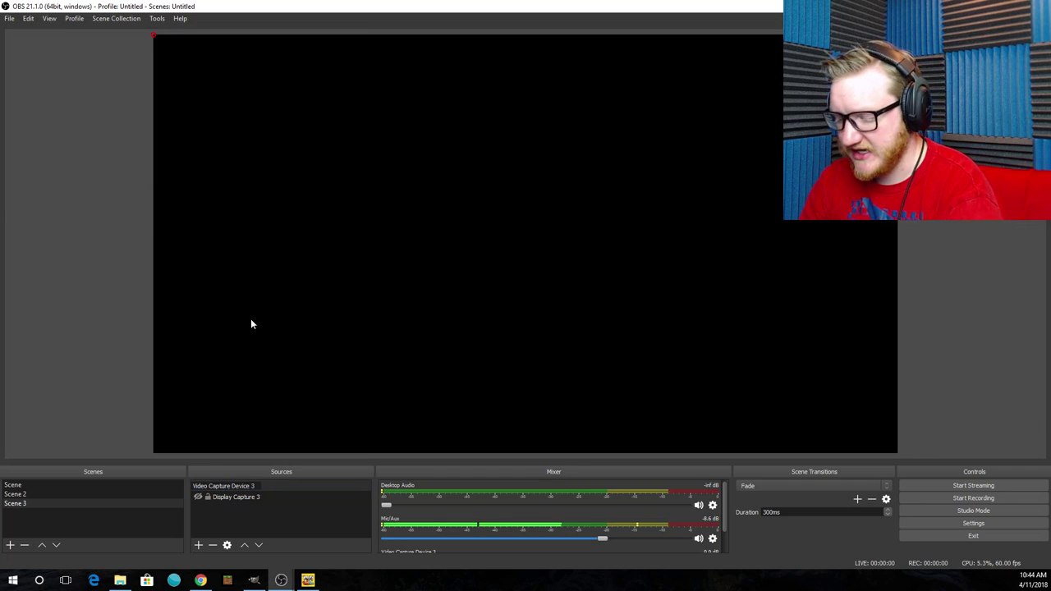
key("BackSpace")
key("BackSpace")
key("BackSpace")
key("BackSpace")
key("BackSpace")
key("BackSpace")
key("BackSpace")
key("BackSpace")
key("BackSpace")
key("BackSpace")
key("BackSpace")
key("BackSpace")
key("BackSpace")
key("BackSpace")
key("BackSpace")
key("BackSpace")
key("BackSpace")
key("BackSpace")
key("BackSpace")
key("BackSpace")
key("BackSpace")
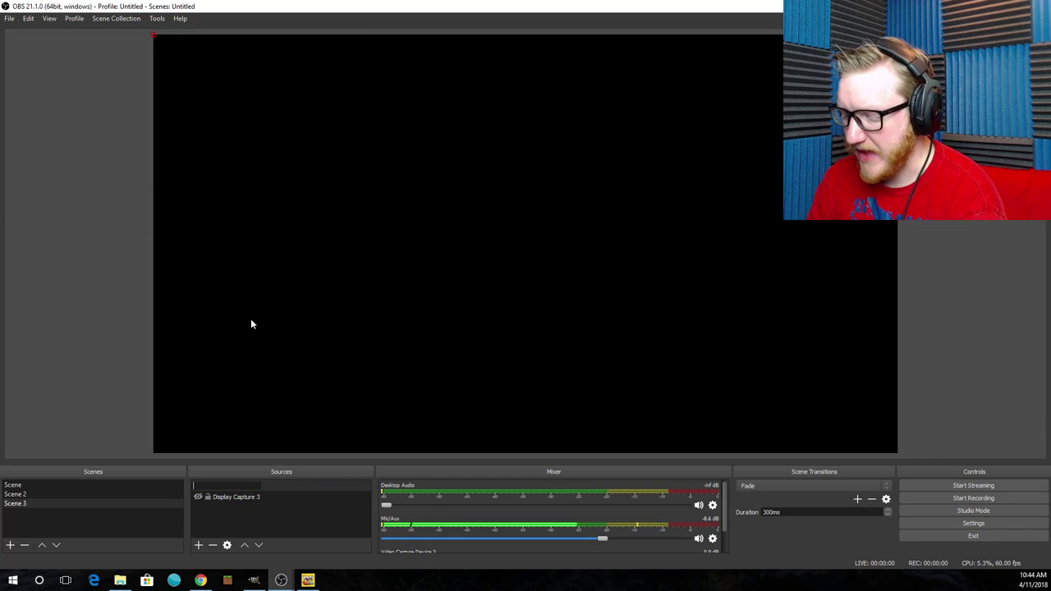
type("Elgato")
key("Return")
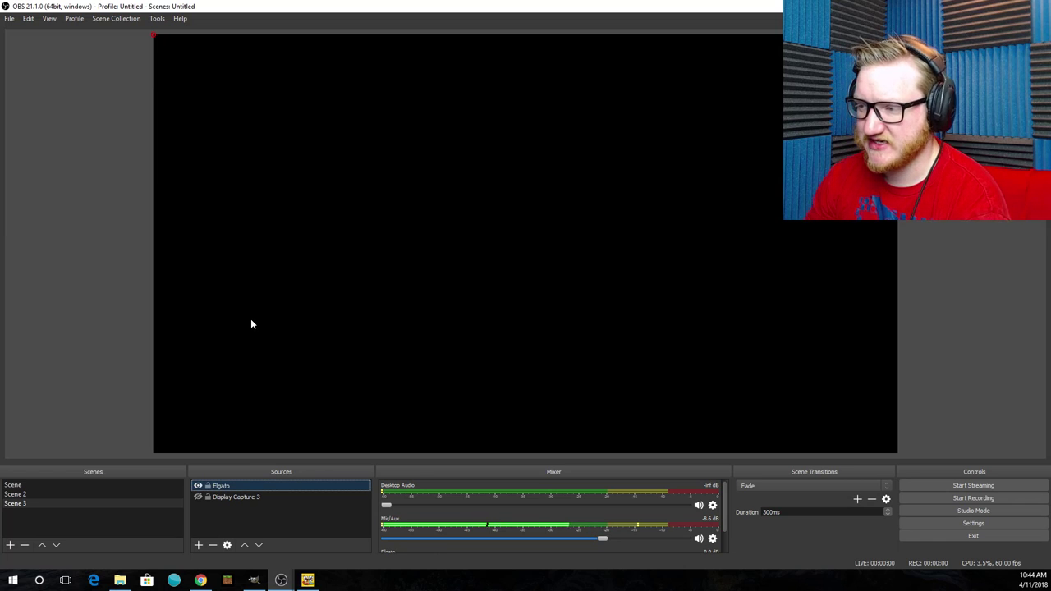
Transform the Elgato source so it fills the entire canvas, and deselect it.
right_click(221, 485)
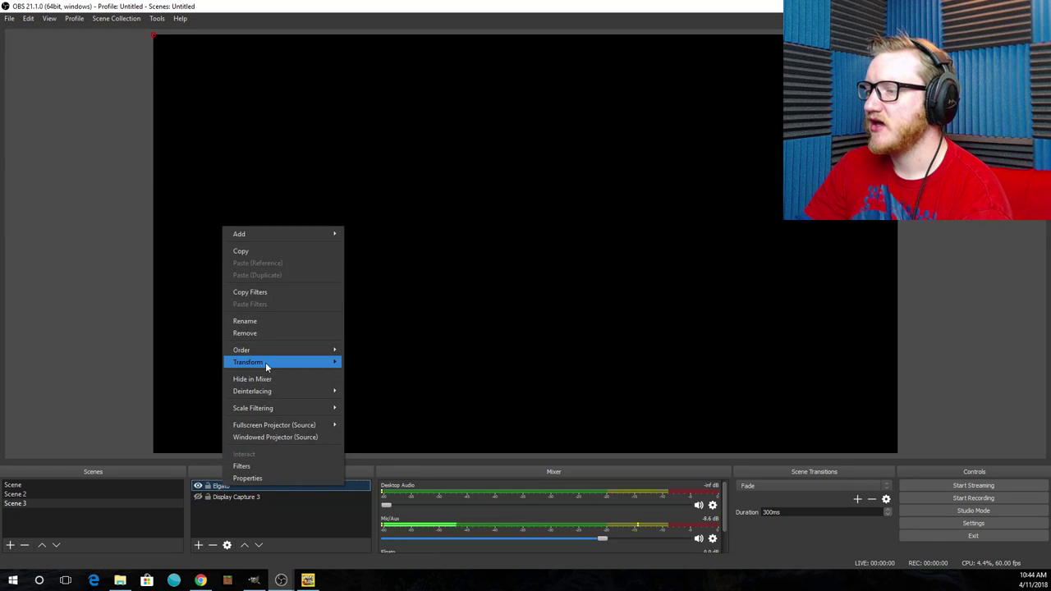
mouse_move(265, 362)
left_click(369, 491)
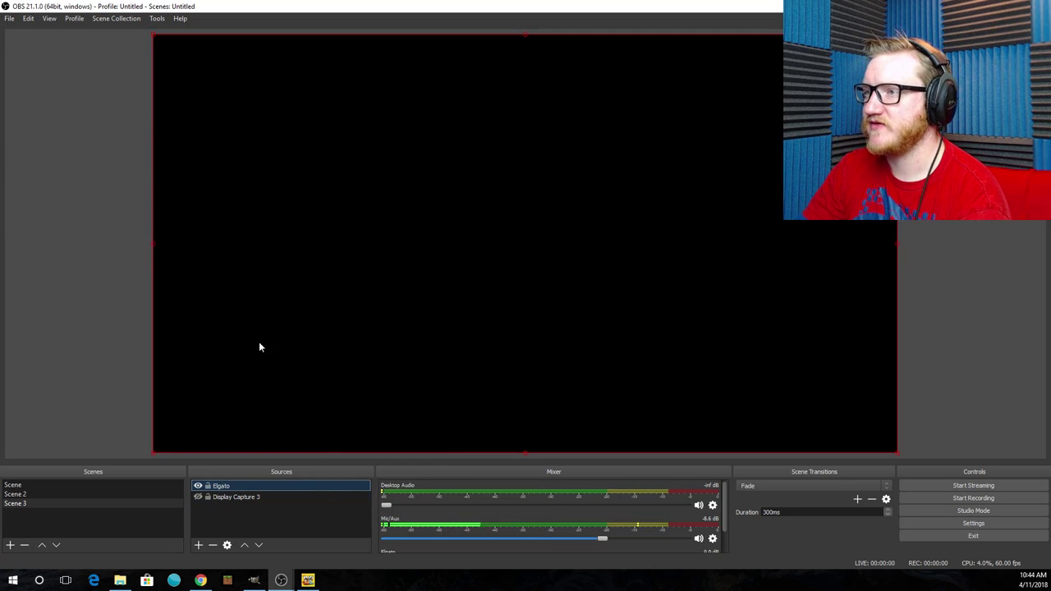
left_click(90, 219)
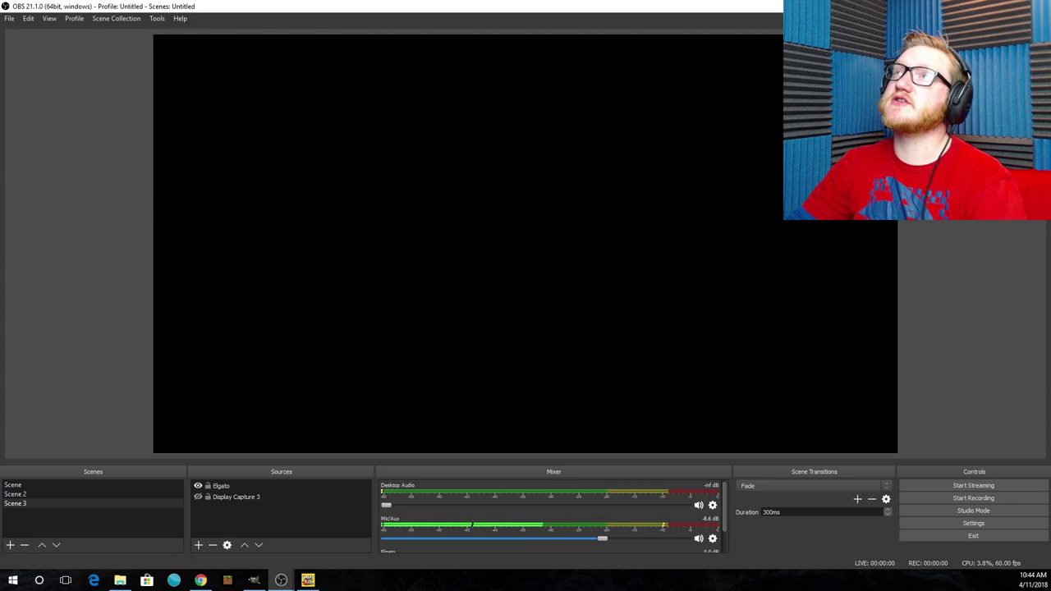
Add a new image source to Scene 3 using the SpongeBob picture from the Pictures folder.
left_click(198, 545)
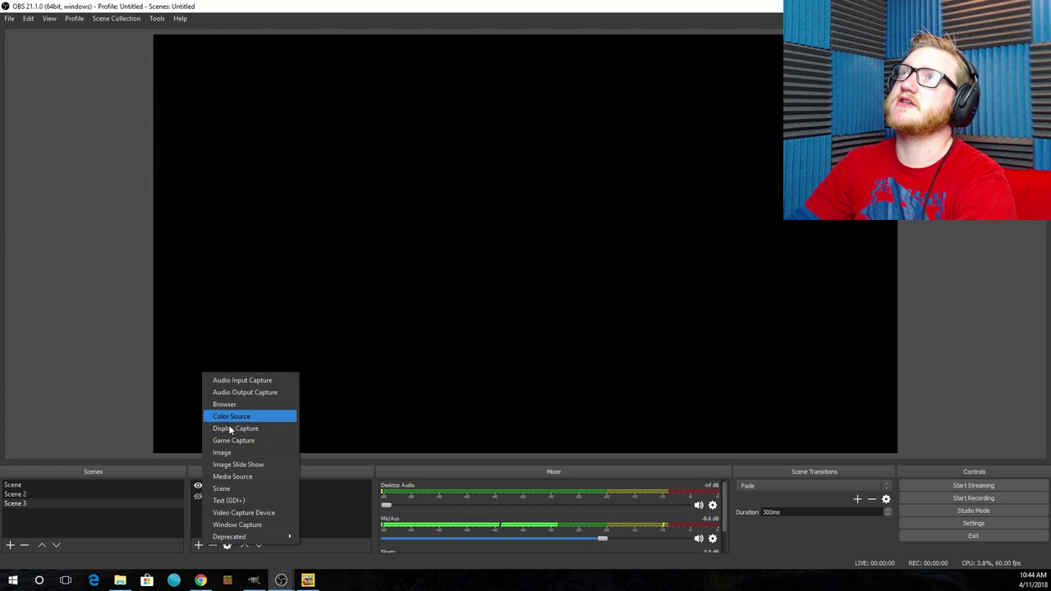
left_click(234, 452)
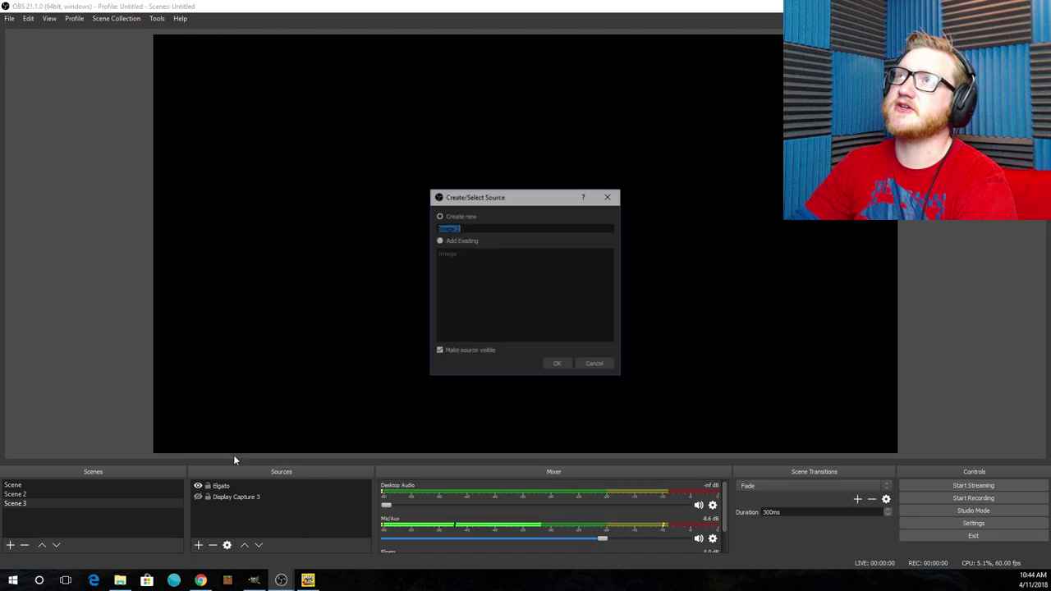
left_click(560, 365)
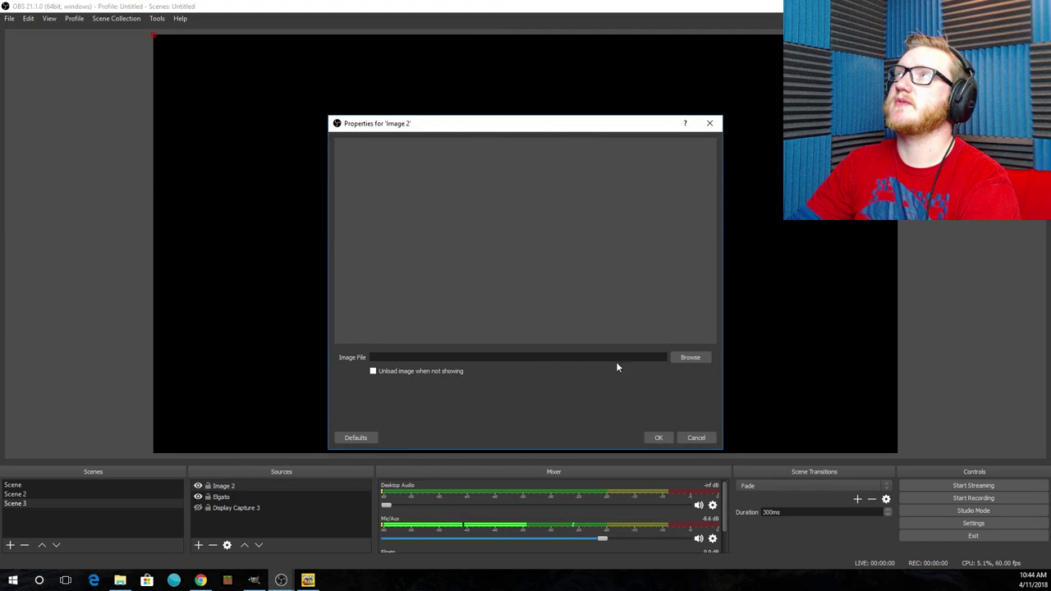
left_click(679, 358)
left_click(386, 310)
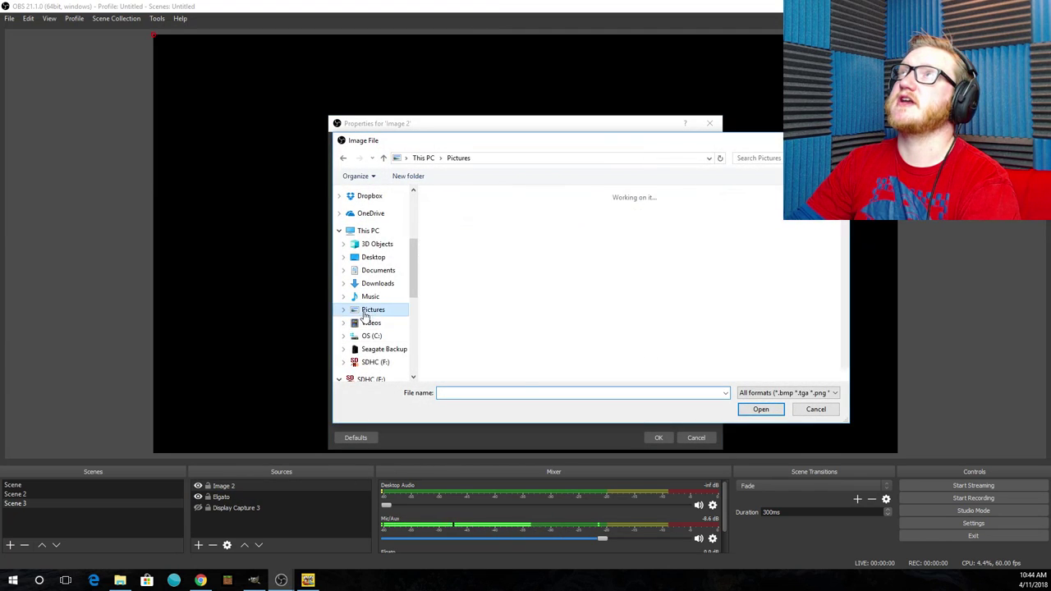
double_click(573, 238)
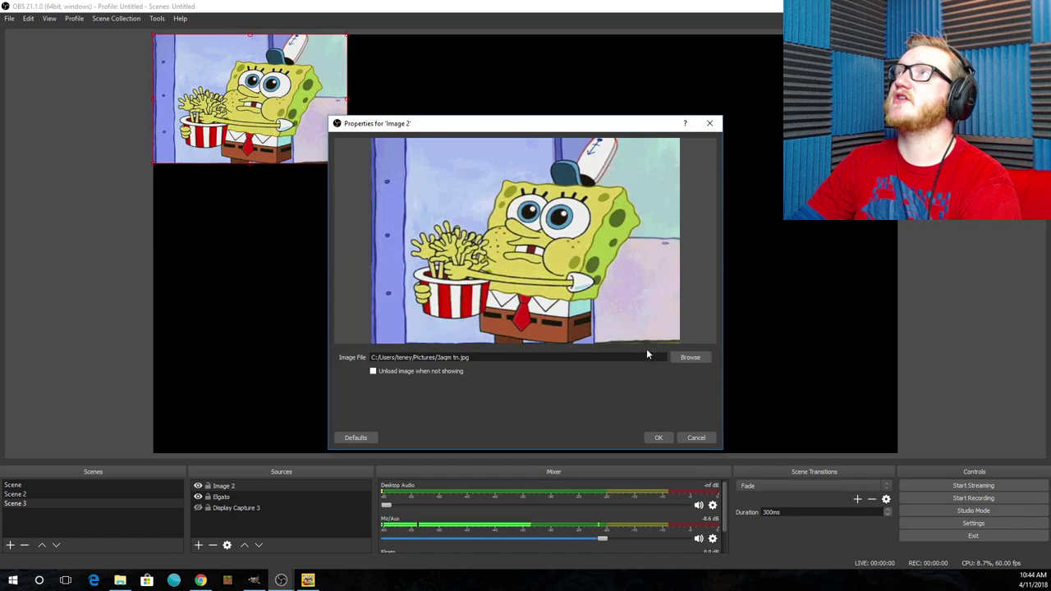
left_click(658, 437)
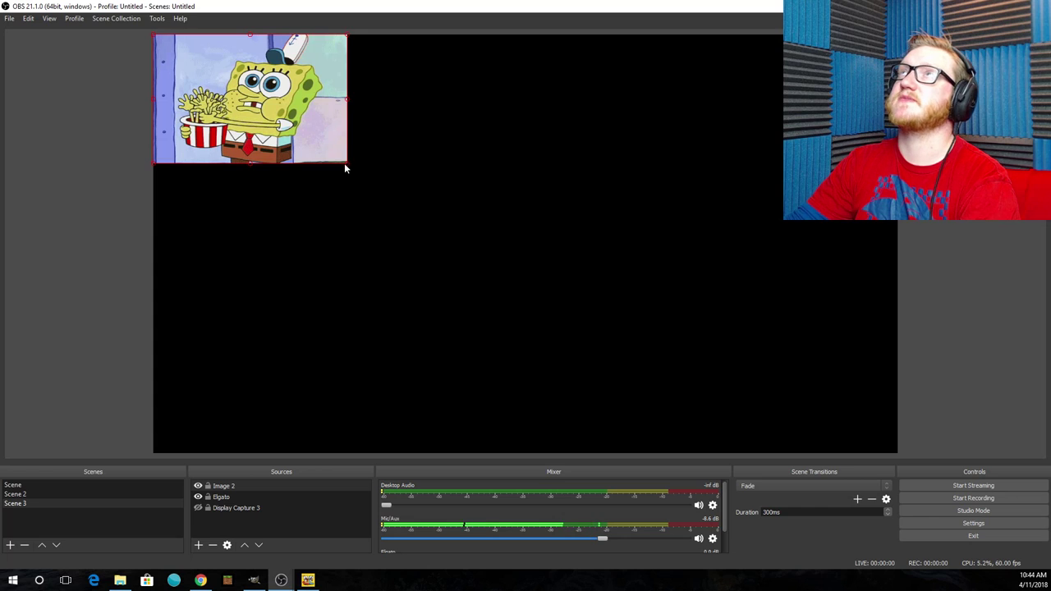
Resize the new image source proportionally so that it covers the entire canvas.
left_click_drag(346, 164, 237, 117)
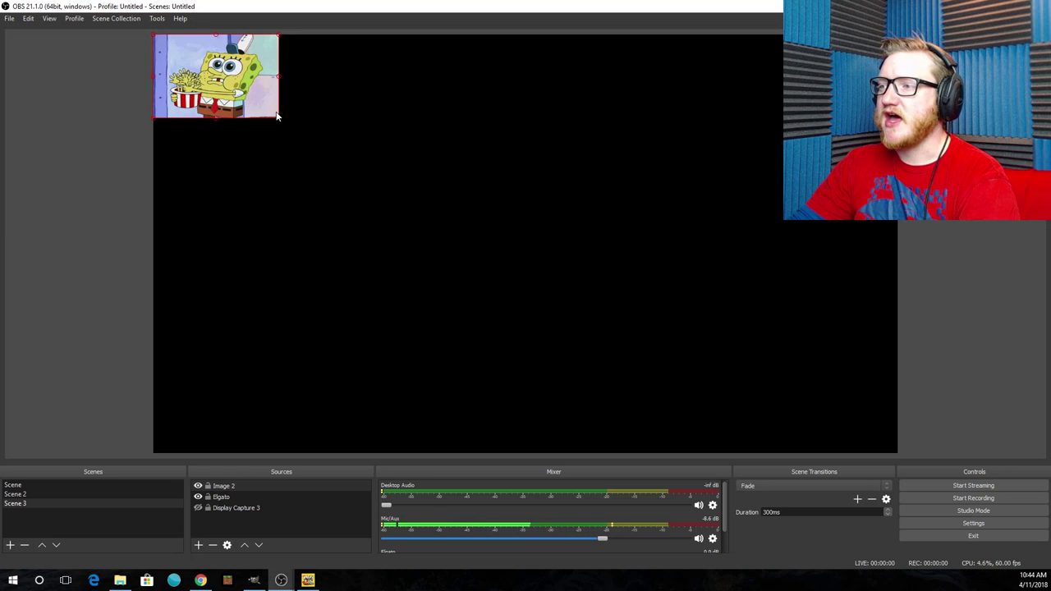
left_click_drag(279, 122, 894, 347)
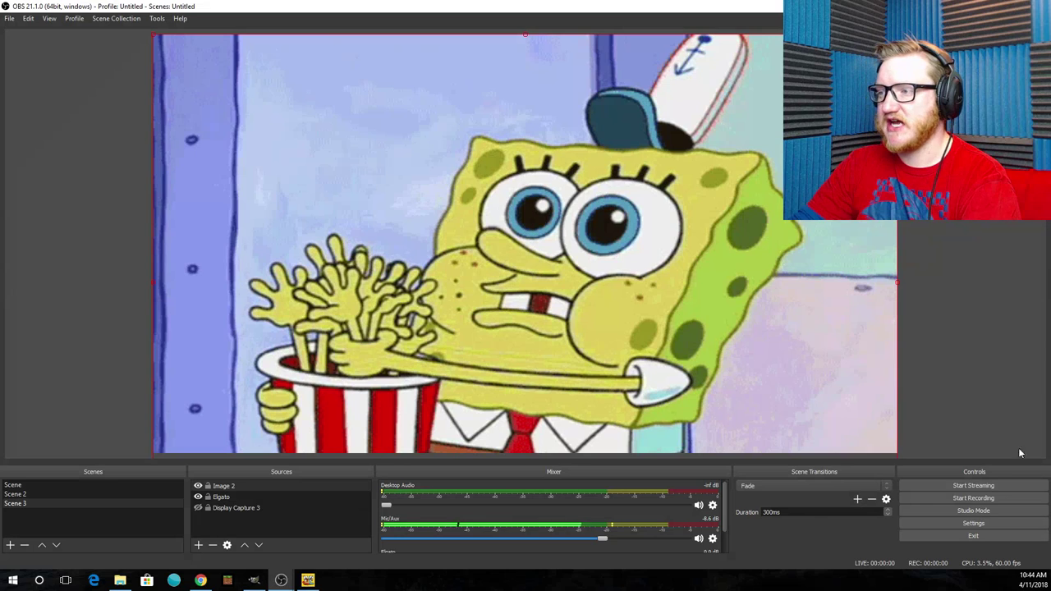
Toggle the visibility of Image 2 over the Elgato source several times, ending with it shown.
left_click(198, 487)
left_click(197, 487)
left_click(198, 488)
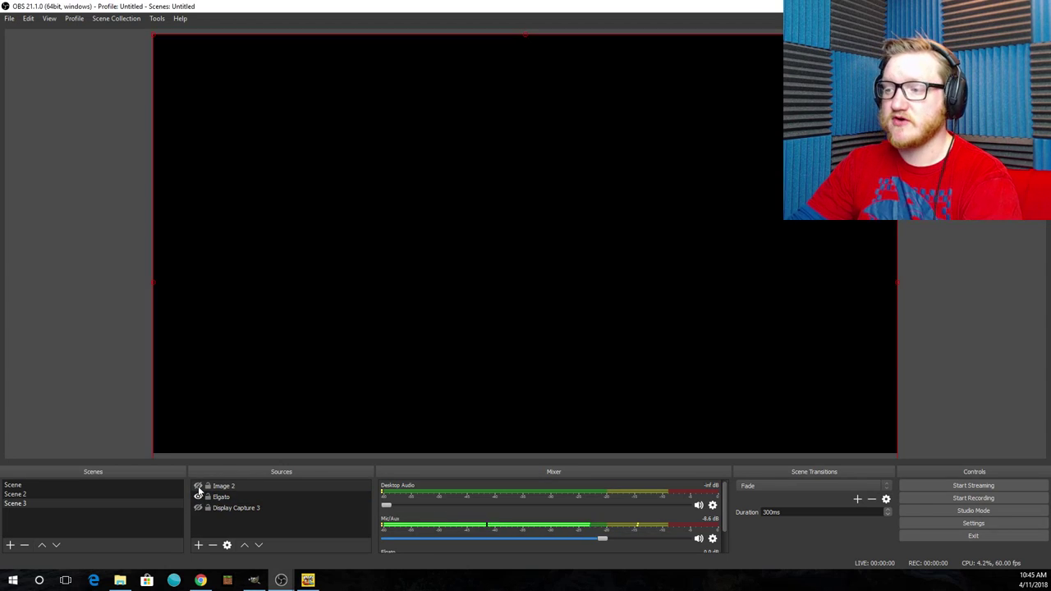
left_click(198, 488)
left_click(198, 487)
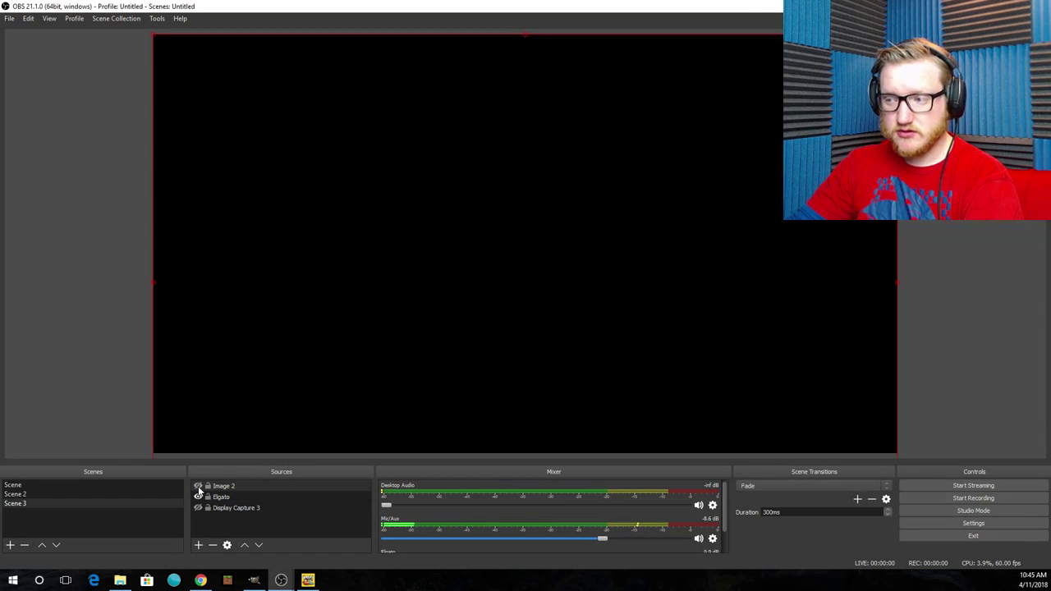
left_click(198, 487)
left_click(197, 488)
left_click(198, 488)
left_click(198, 487)
left_click(198, 488)
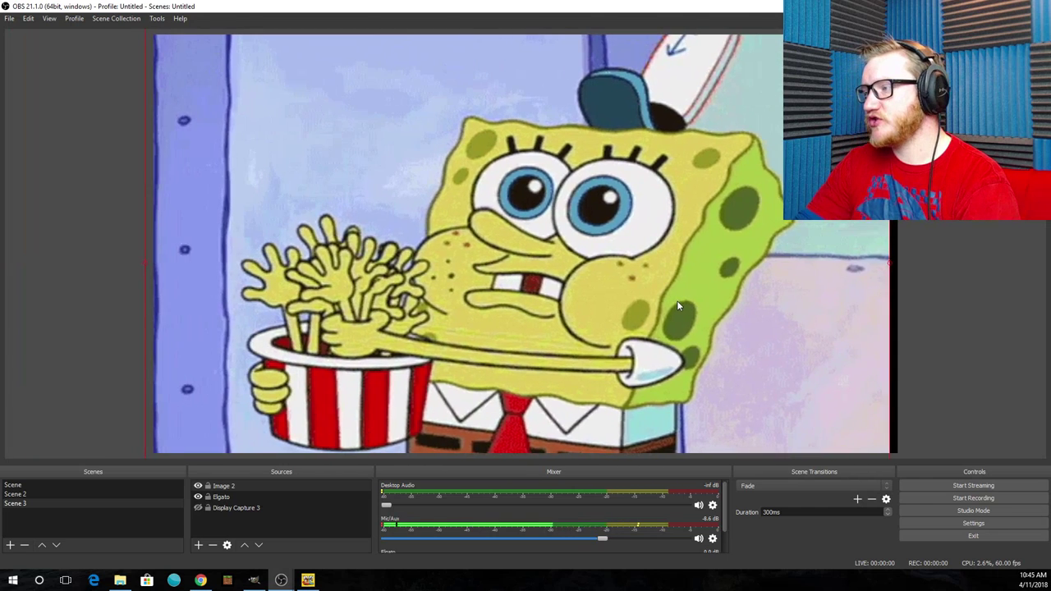
Reposition Image 2 so it is aligned with the canvas edges, and hide it.
mouse_move(684, 326)
left_mouse_down()
mouse_move(682, 351)
mouse_move(679, 324)
left_mouse_up()
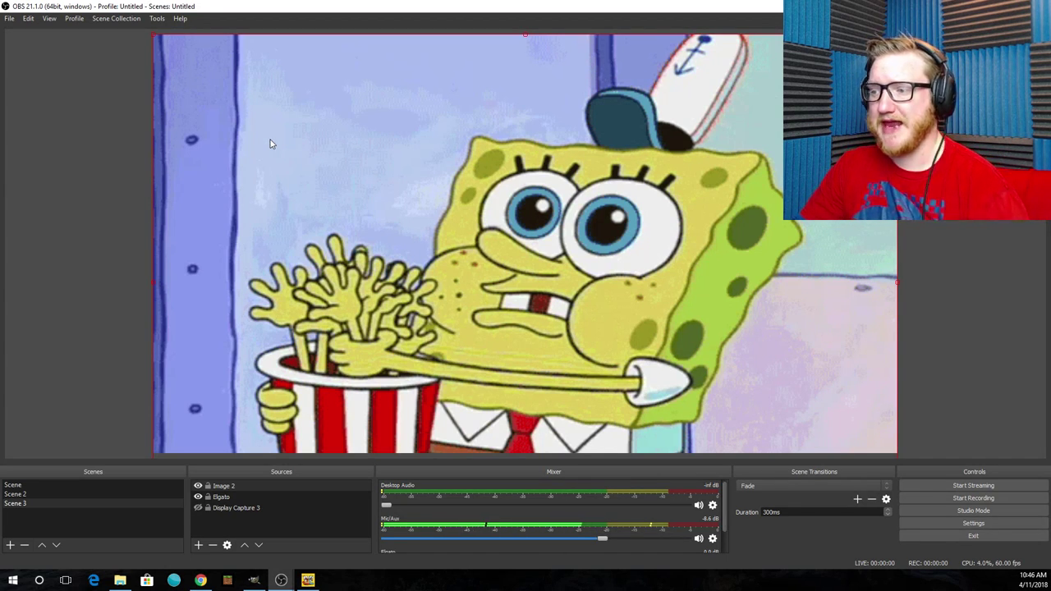
left_click(198, 486)
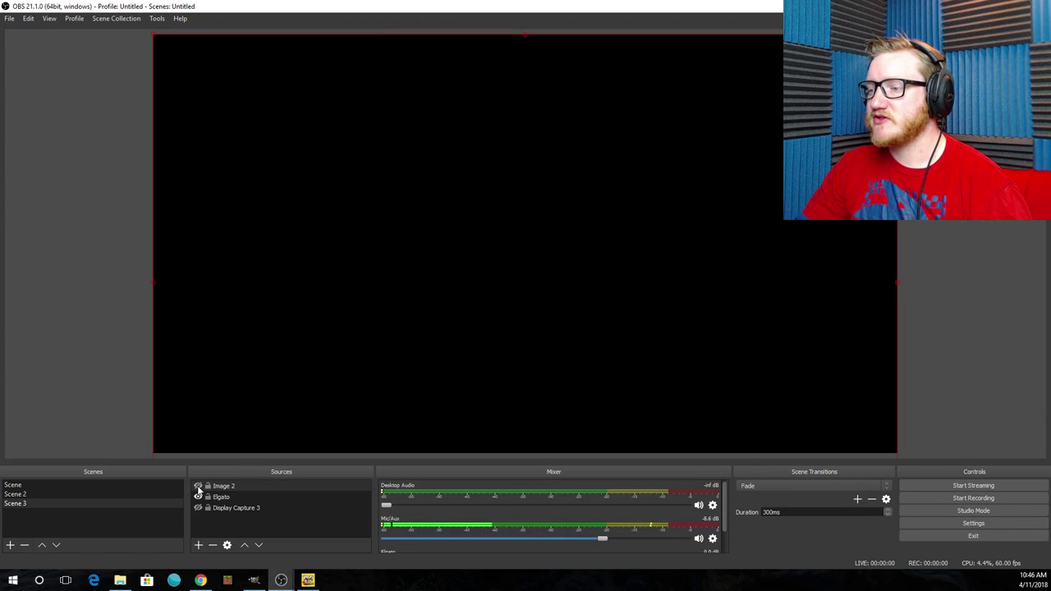
left_click(199, 545)
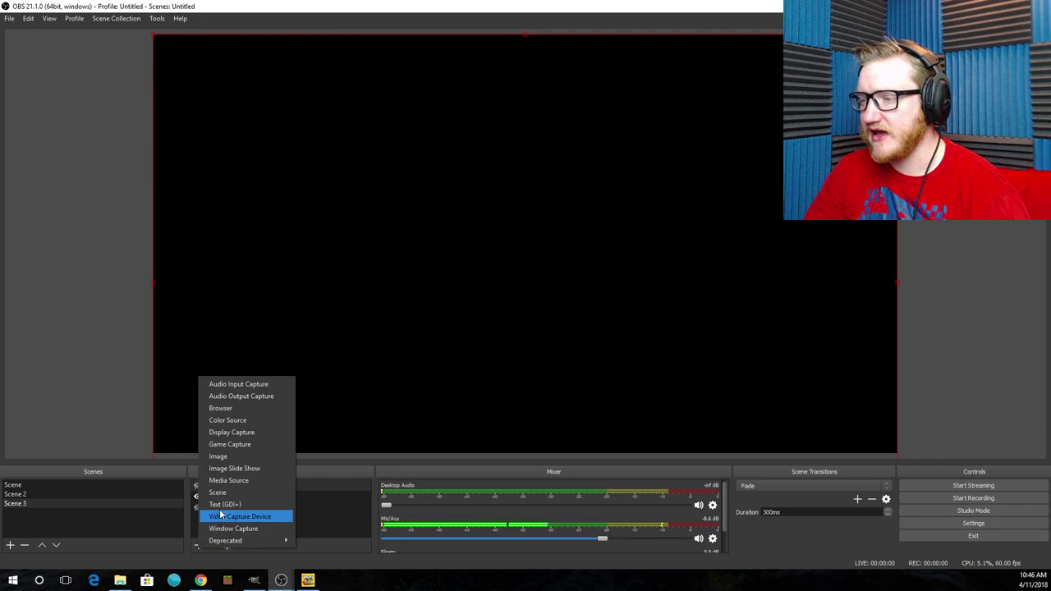
left_click(227, 414)
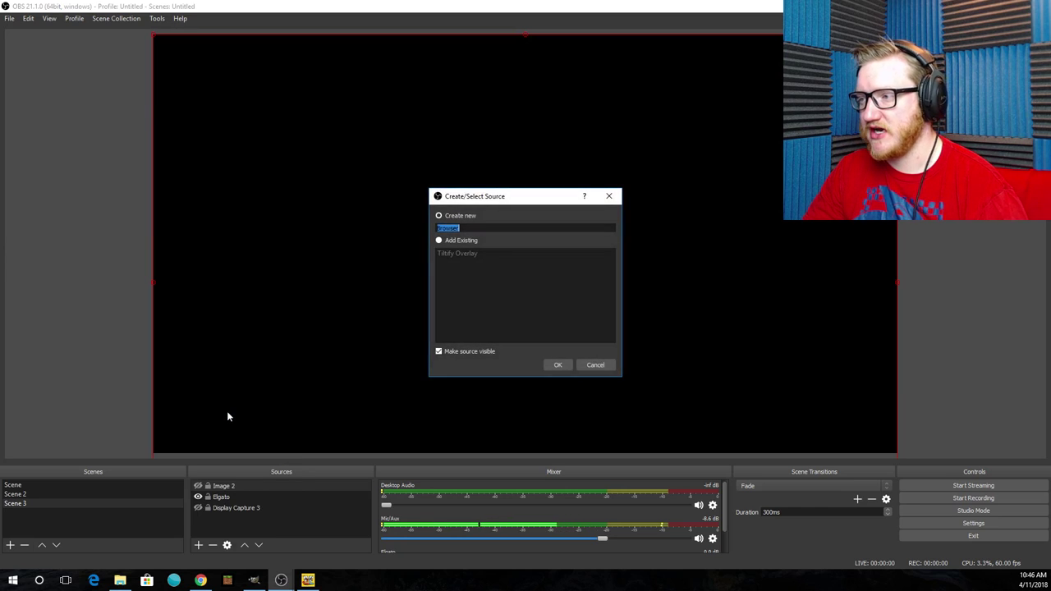
left_click(592, 367)
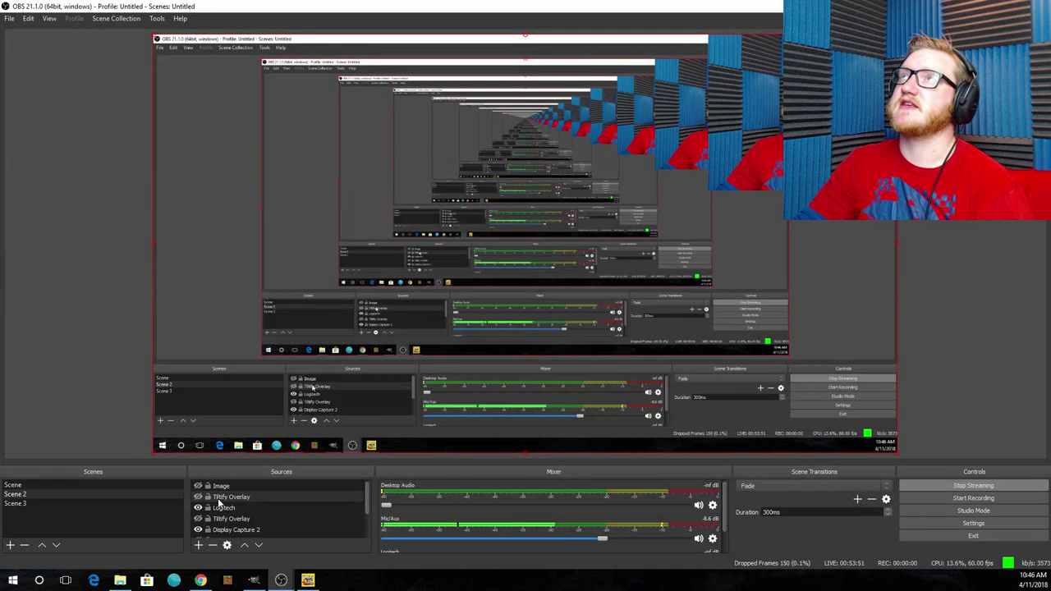
Show the Tiltify Overlay source above Logitech in Scene 2 of the live-streaming OBS window.
left_click(198, 496)
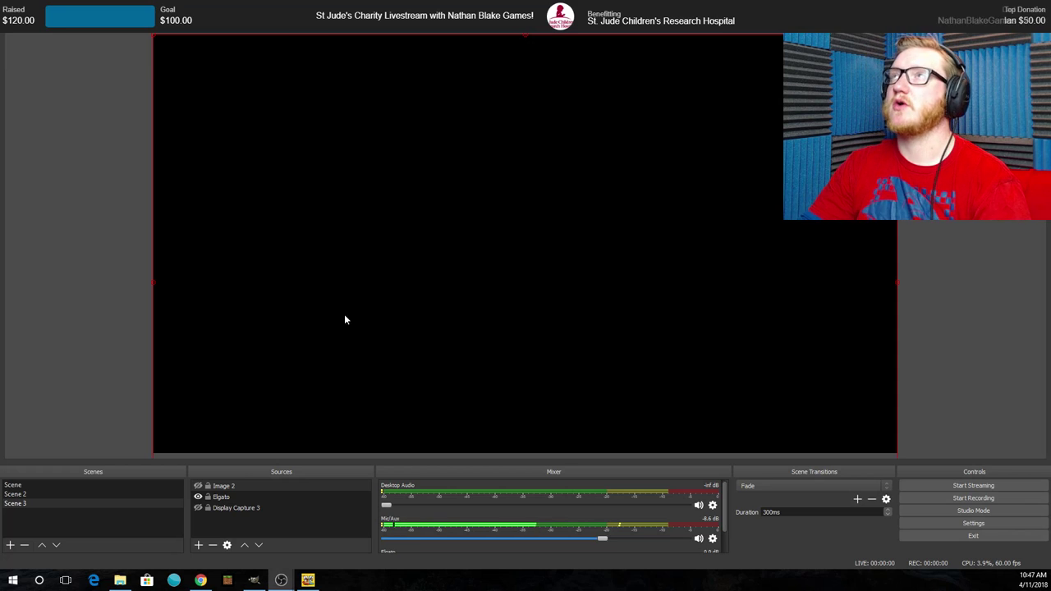
Add a new Browser source to Scene 3 under its default name.
right_click(224, 516)
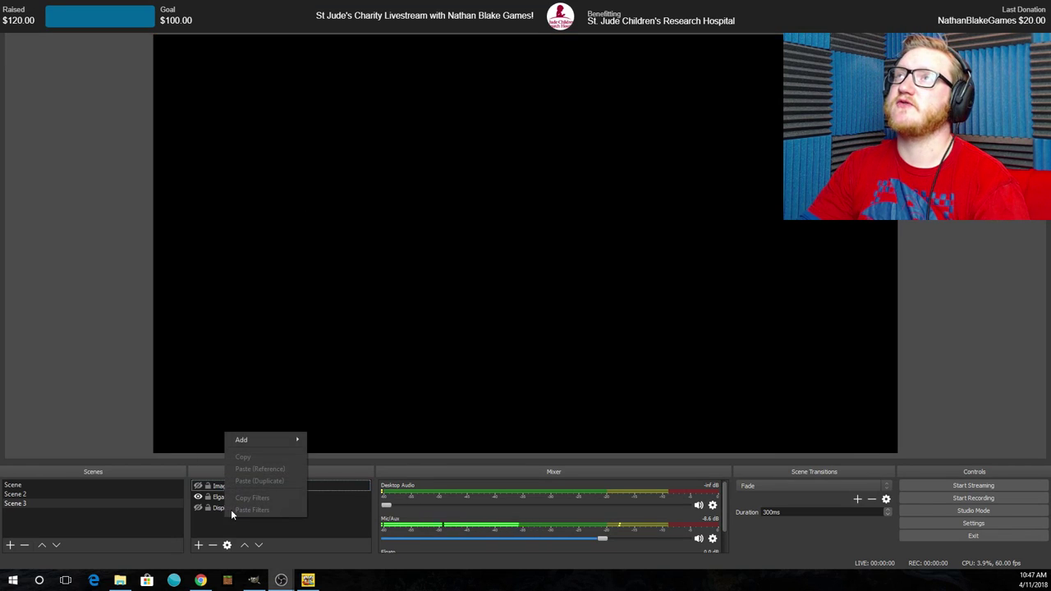
mouse_move(287, 440)
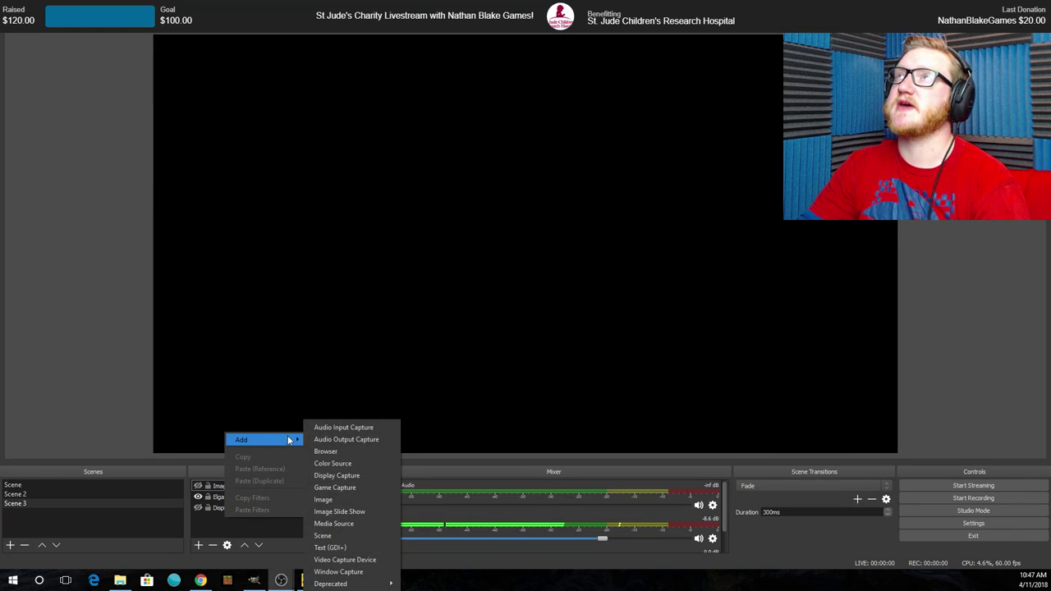
left_click(332, 452)
left_click(558, 365)
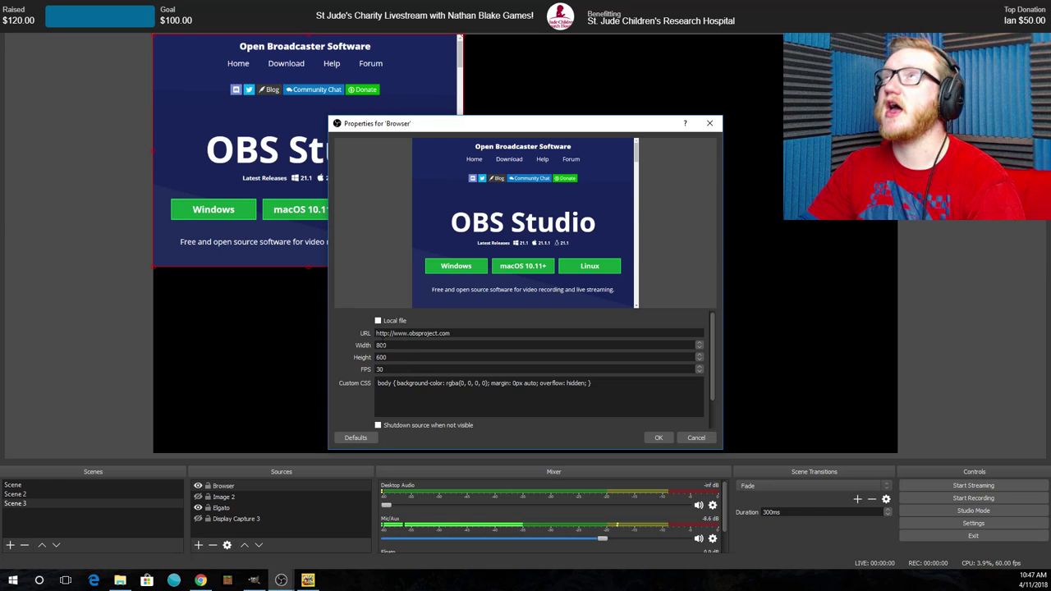
Set the Browser source's width to 1920 and height to 1080, and accept its properties.
key("BackSpace")
key("BackSpace")
key("BackSpace")
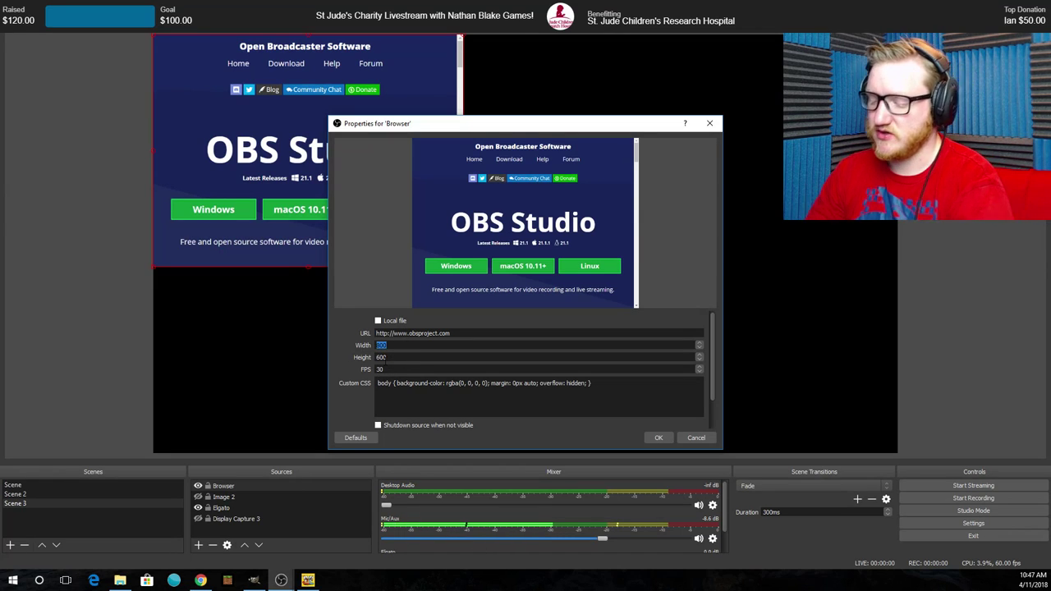
type("1920")
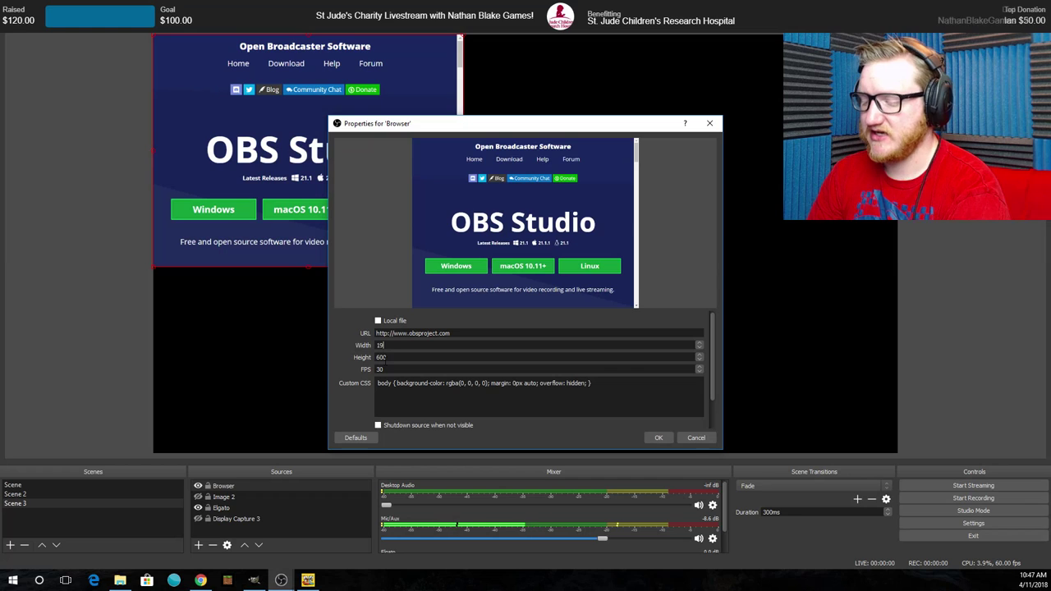
key("Tab")
type("10")
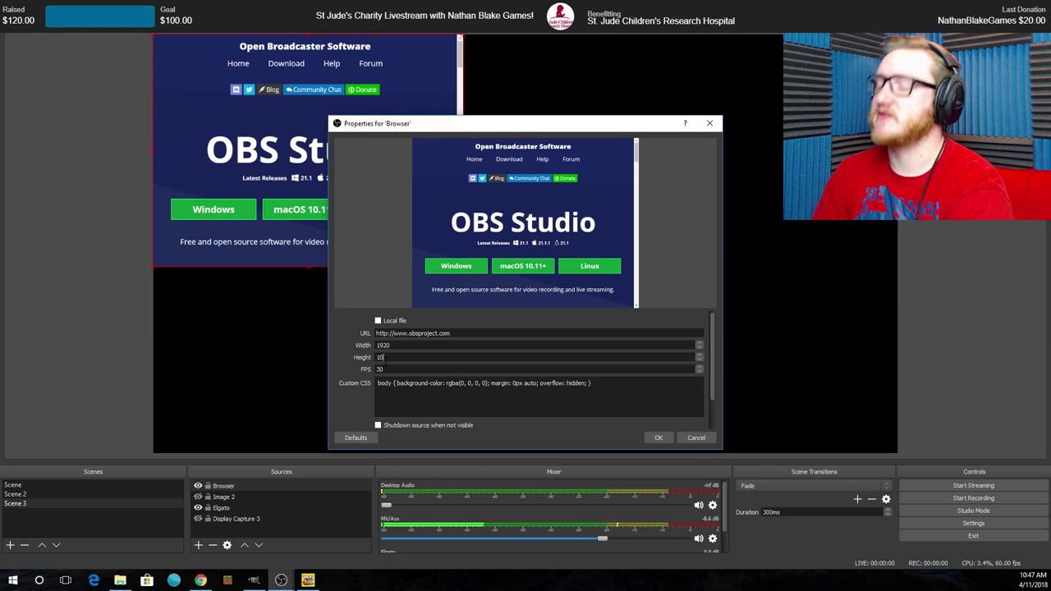
type("80")
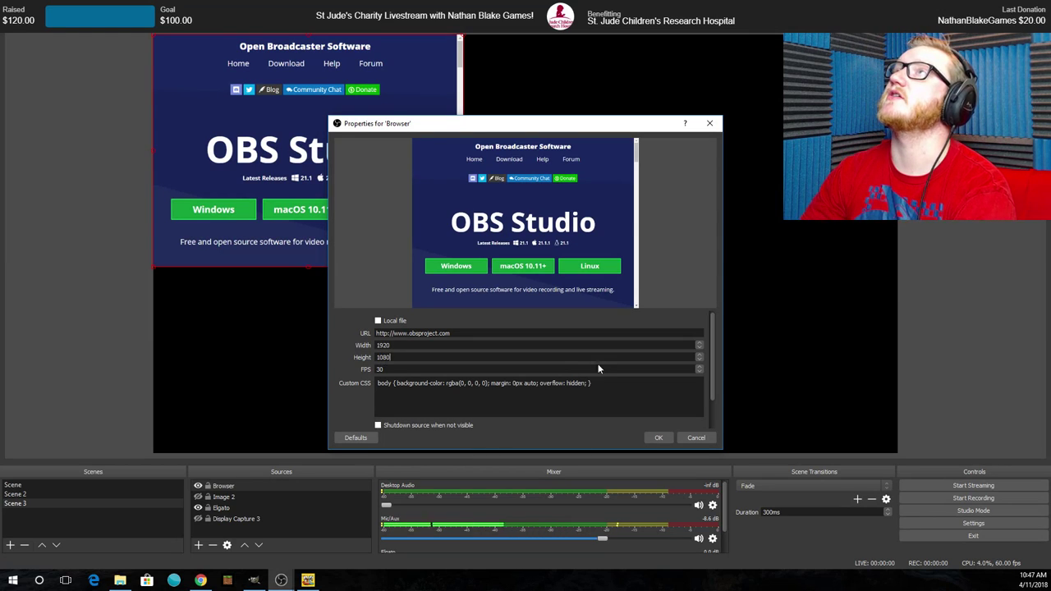
left_click(656, 438)
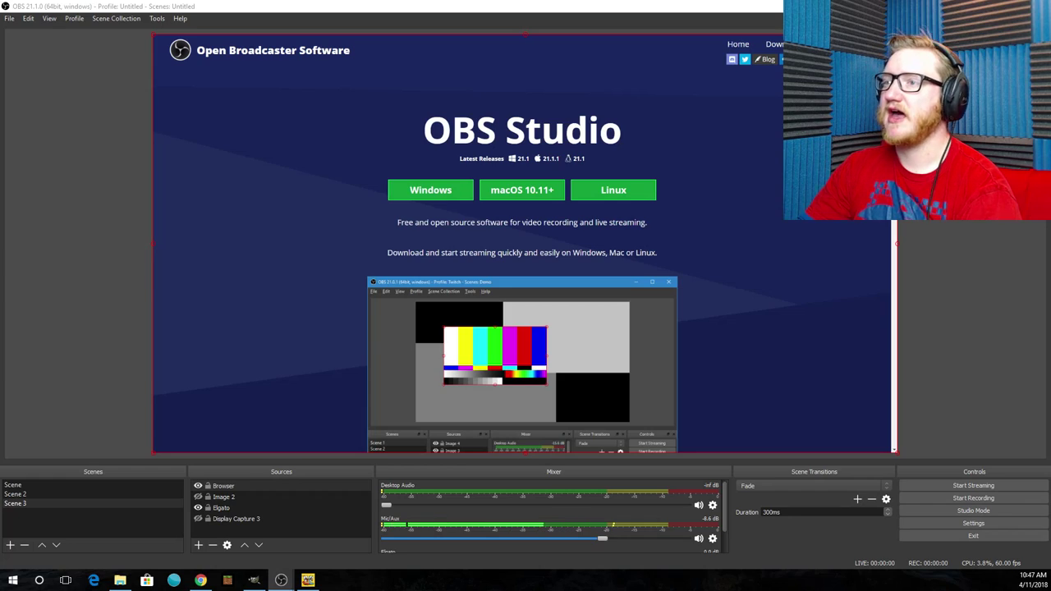
Review the Browser source's URL in its properties without changing it, and hide the source in Scene 3.
mouse_move(468, 253)
left_mouse_down()
mouse_move(741, 365)
mouse_move(700, 407)
mouse_move(266, 381)
mouse_move(479, 505)
mouse_move(434, 302)
mouse_move(459, 263)
mouse_move(566, 320)
mouse_move(533, 312)
mouse_move(472, 257)
left_mouse_up()
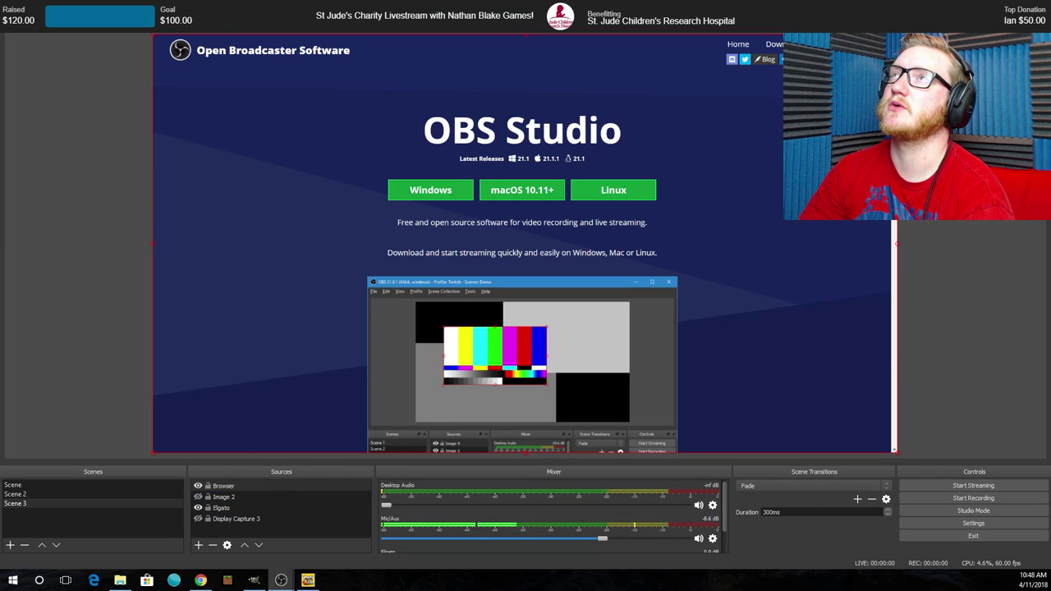
double_click(224, 486)
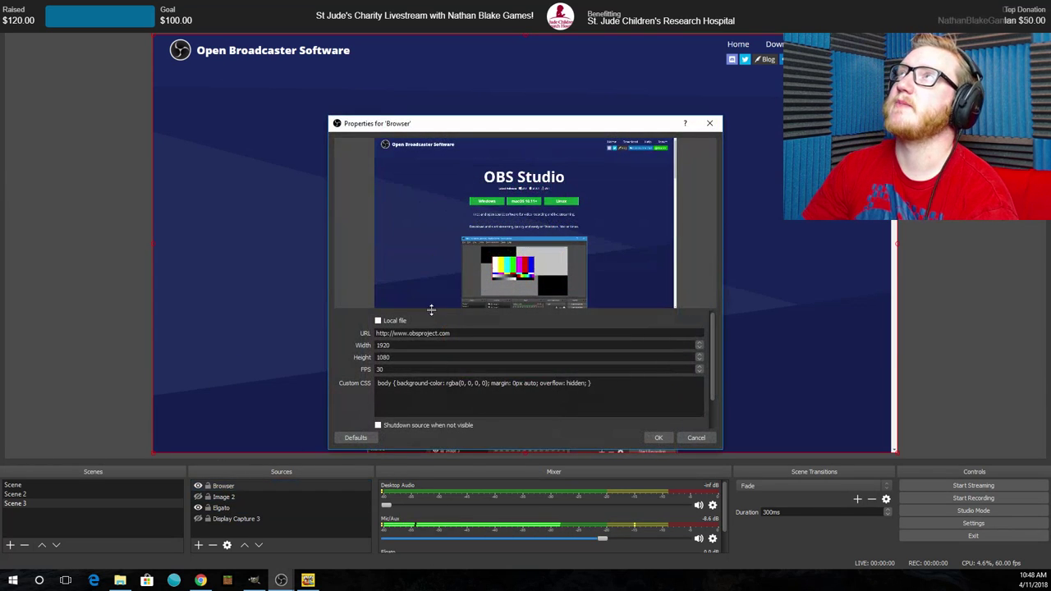
key("ctrl+a")
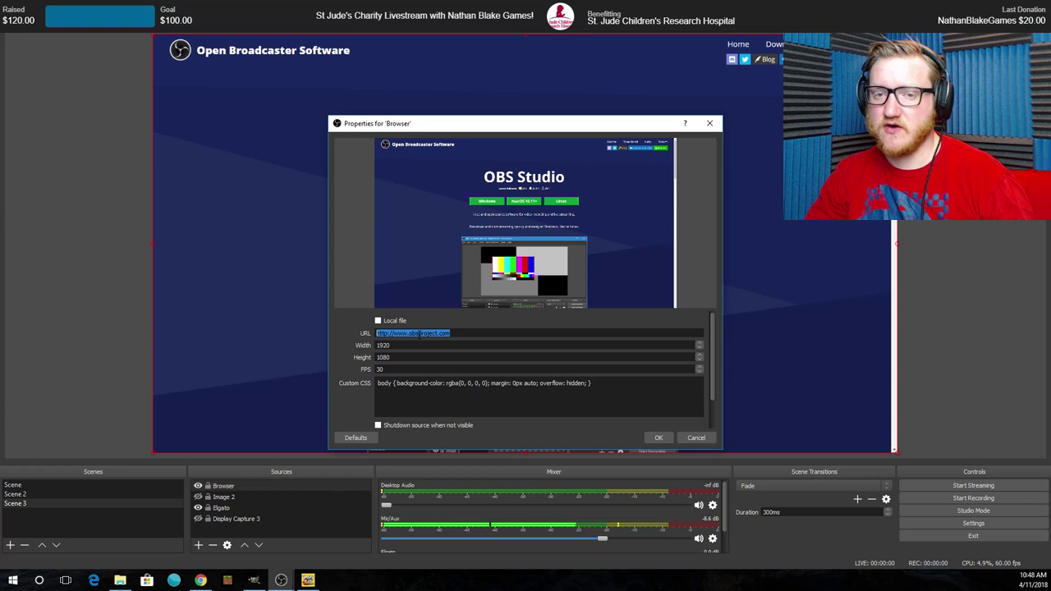
left_click(688, 439)
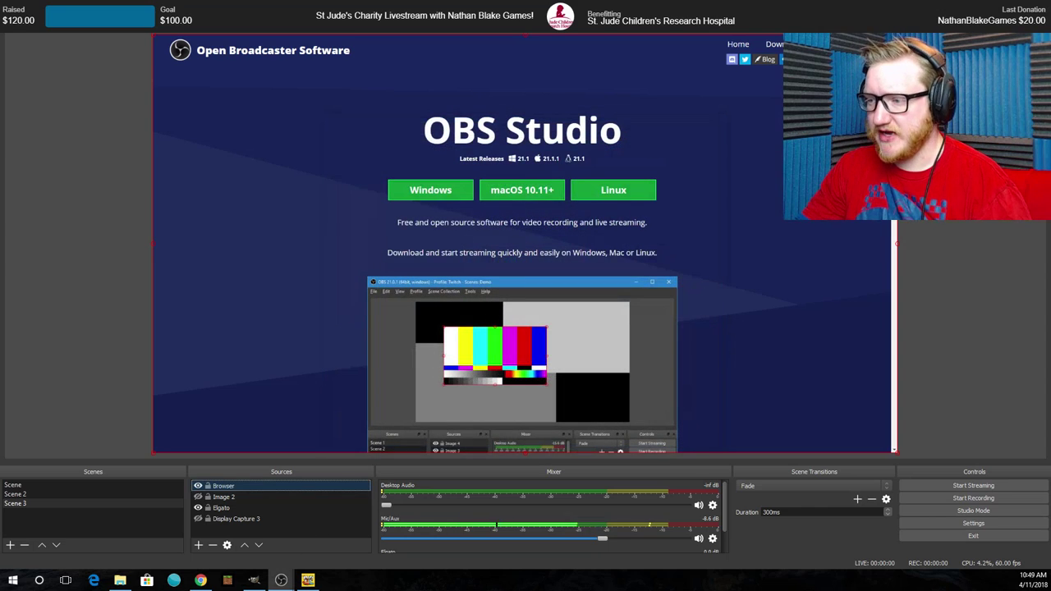
left_click(198, 485)
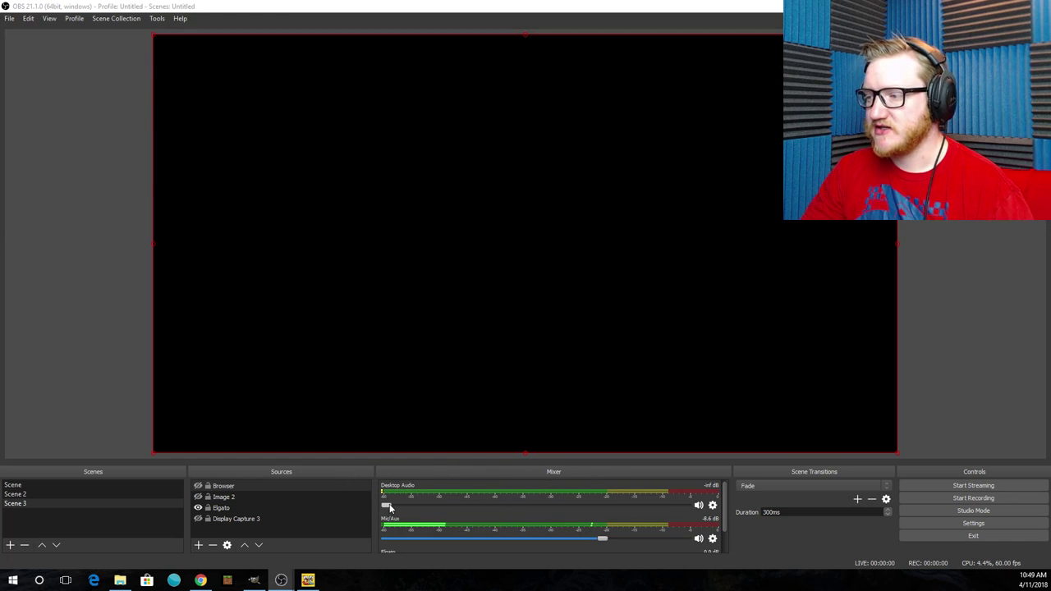
Raise the Desktop Audio volume in the mixer to about -22.6 dB.
left_click_drag(387, 506, 470, 519)
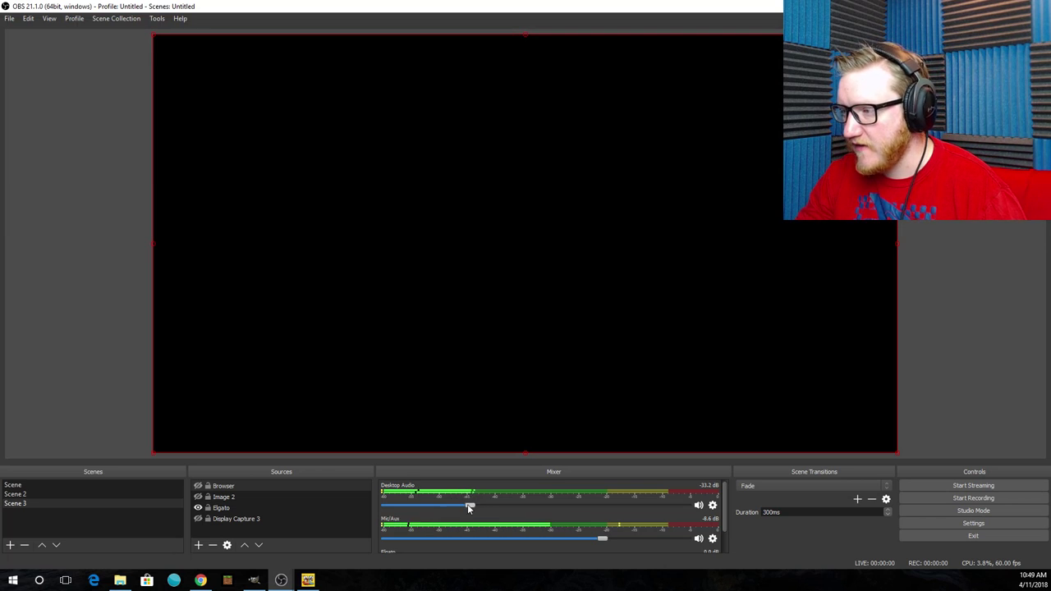
left_click_drag(468, 506, 503, 506)
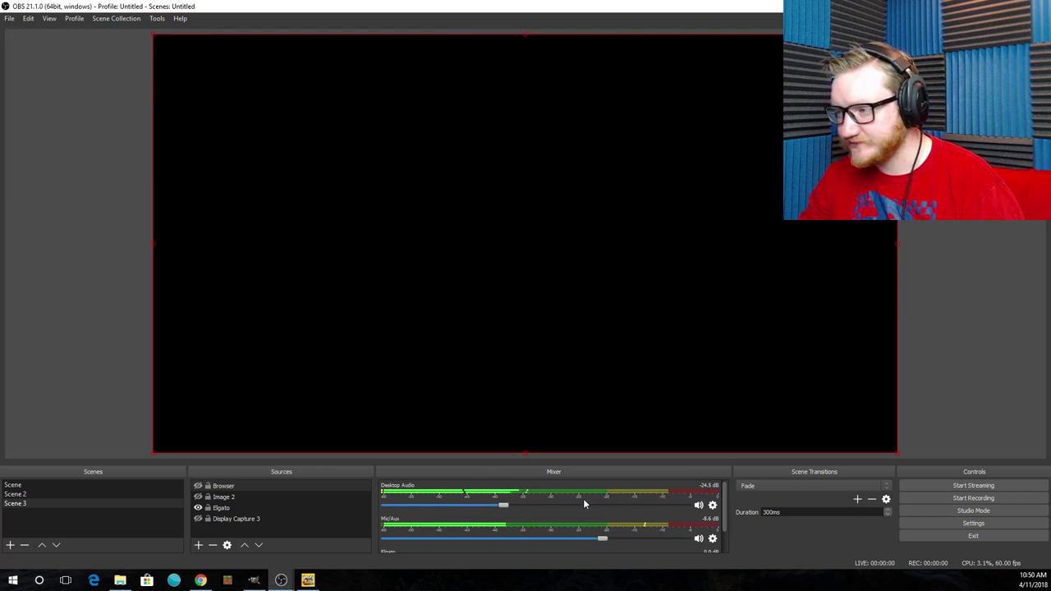
mouse_move(505, 505)
left_mouse_down()
mouse_move(490, 505)
mouse_move(510, 508)
left_mouse_up()
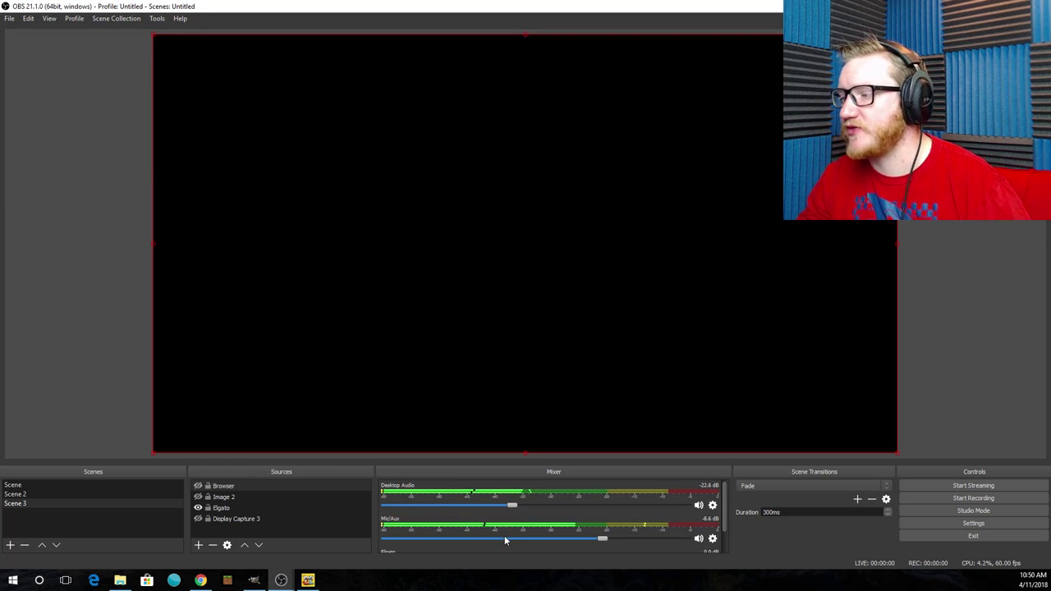
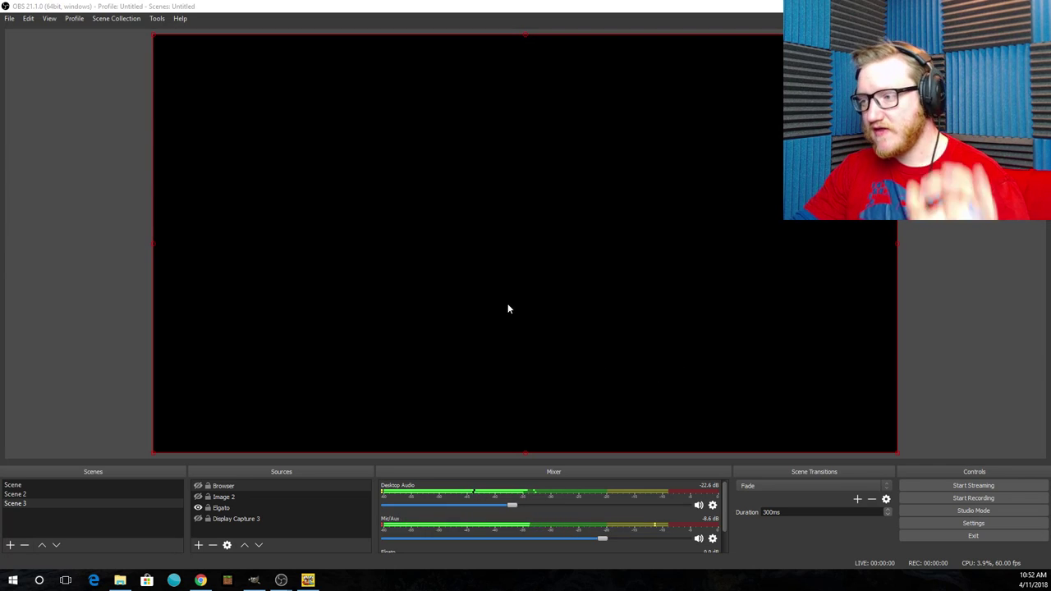
Open the Windows Start menu and locate the Audacity tile.
left_click(15, 583)
scroll(493, 407, "down", 5)
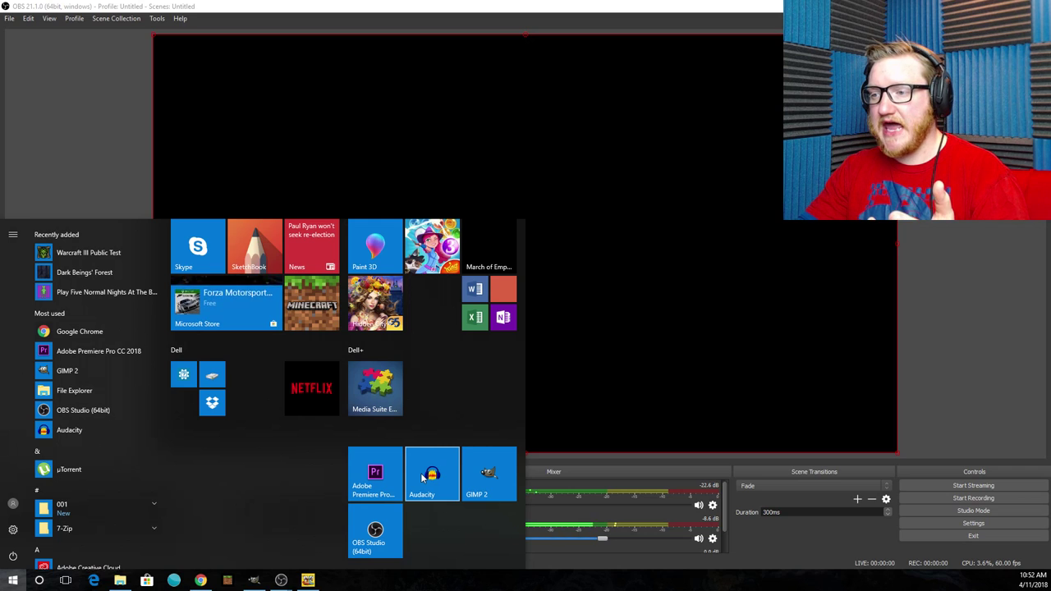
Switch to Audacity by launching it and start recording a new microphone track.
left_click(614, 406)
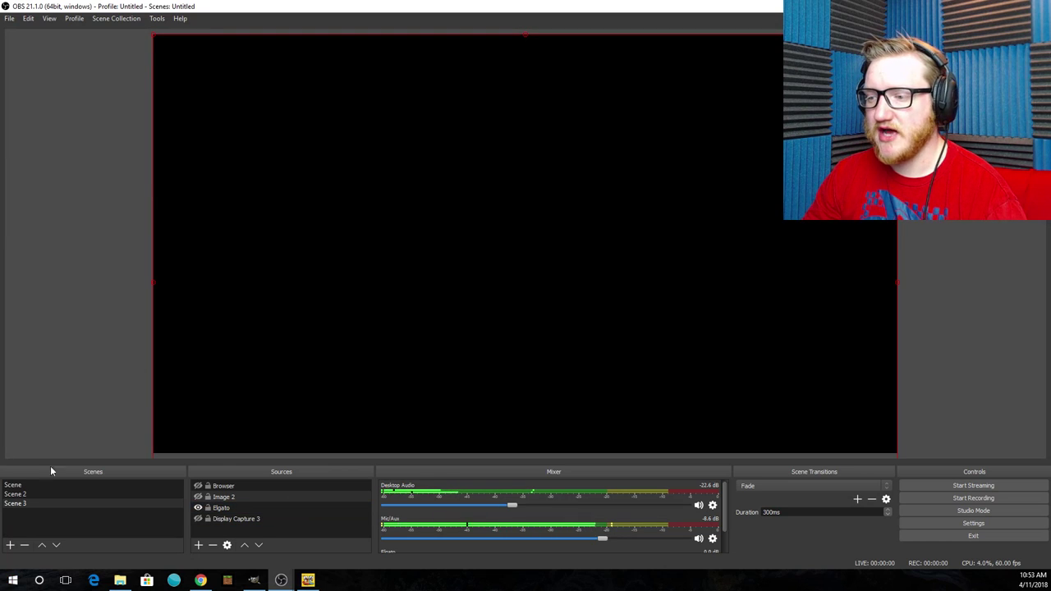
left_click(12, 580)
scroll(382, 511, "down", 2)
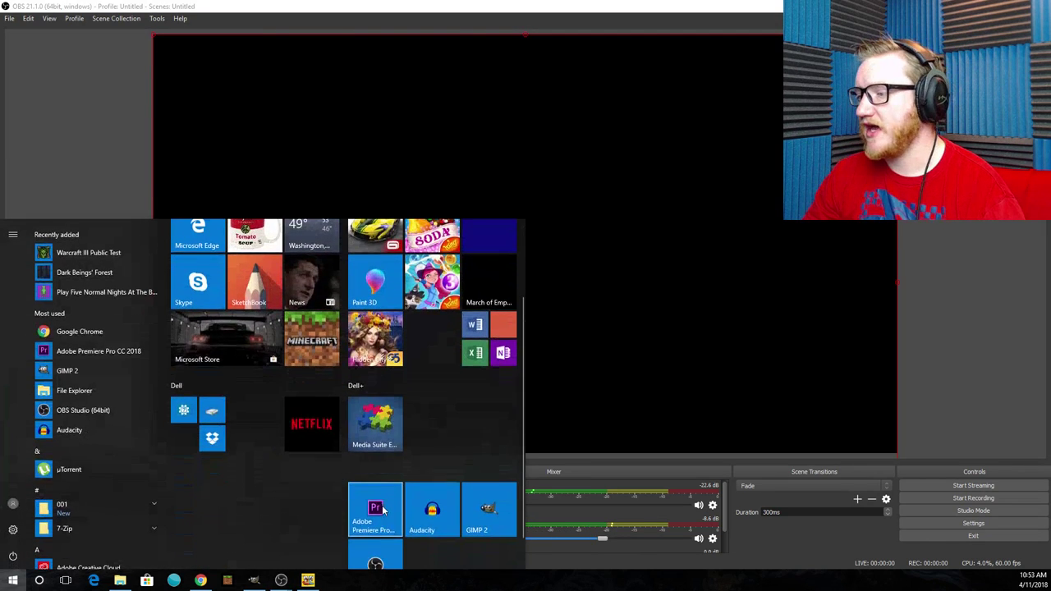
left_click(444, 524)
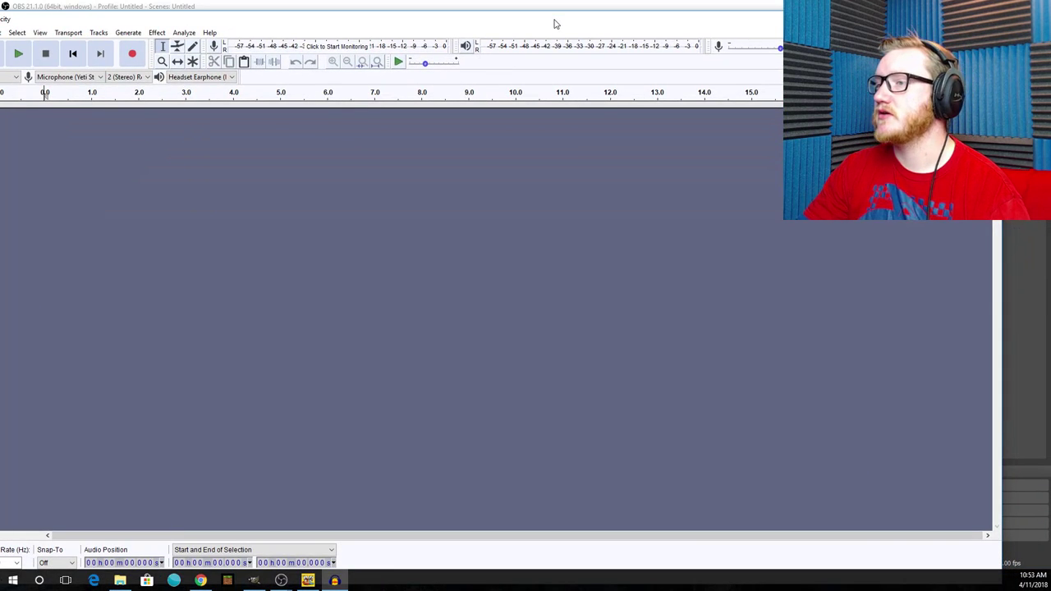
double_click(557, 5)
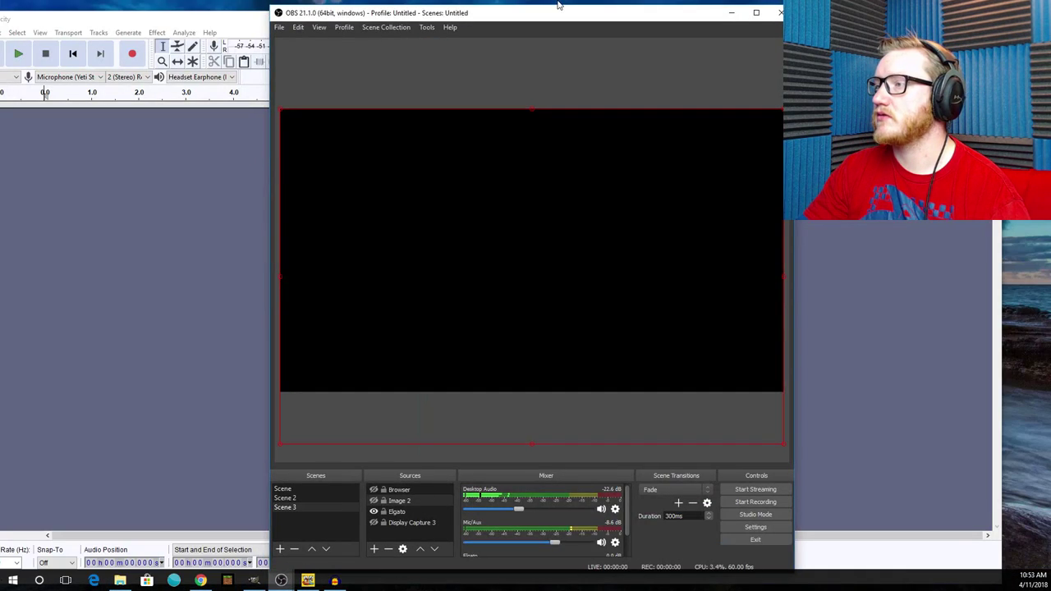
double_click(490, 14)
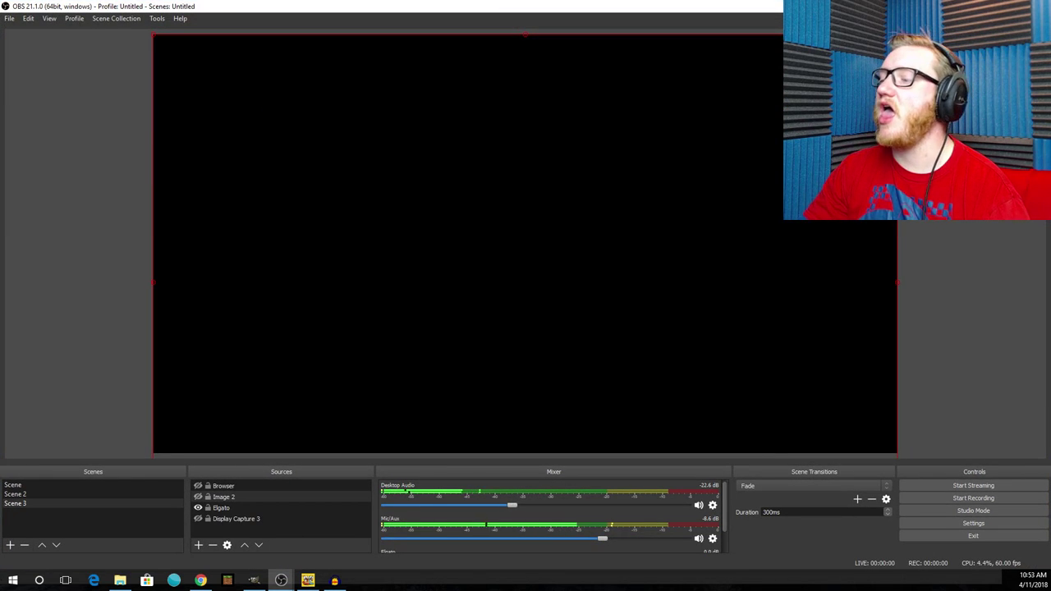
left_click(334, 580)
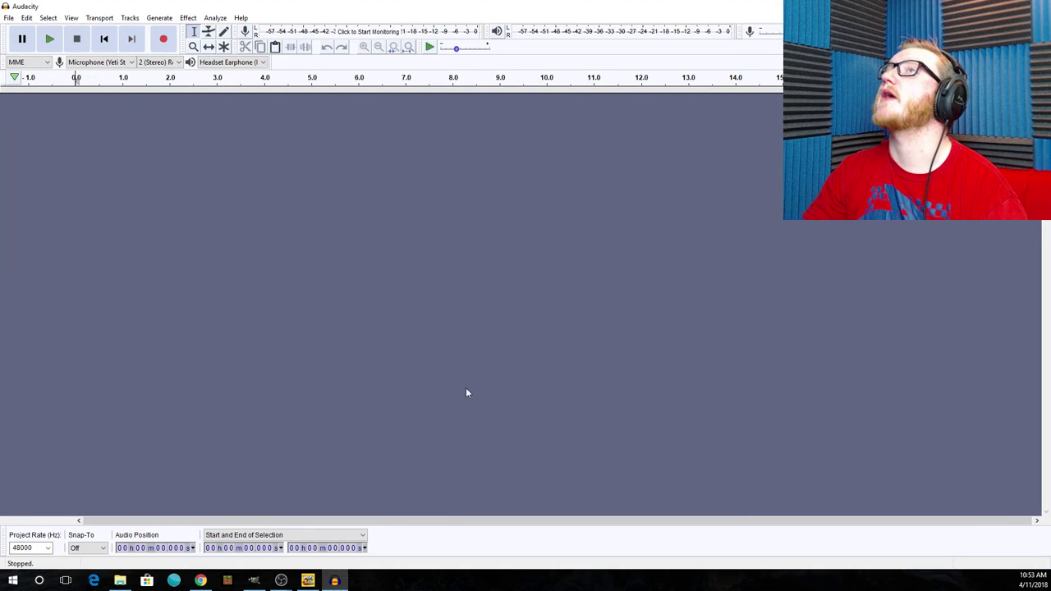
left_click(162, 37)
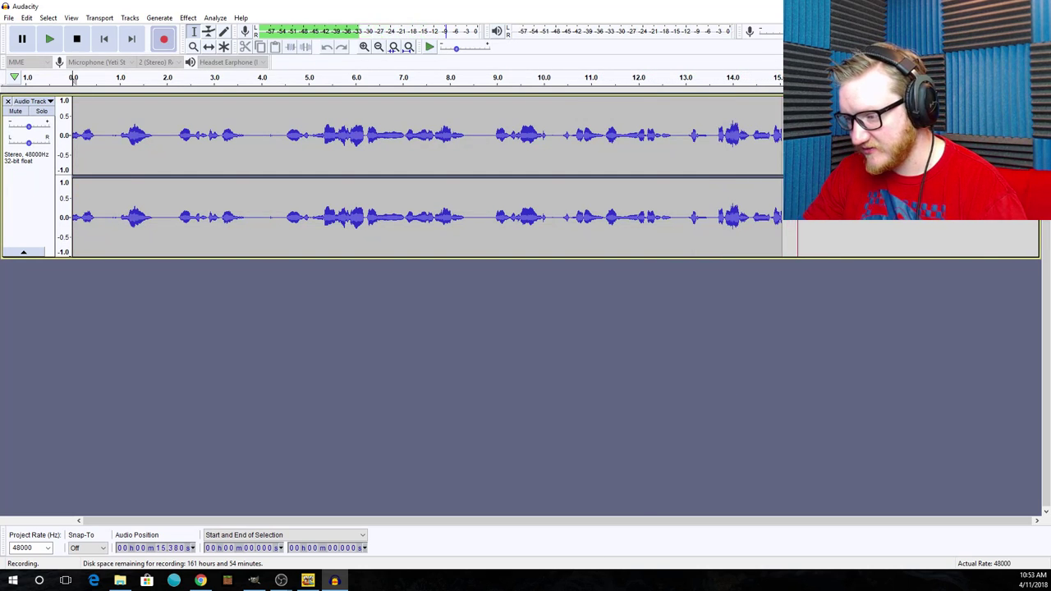
Arrange Audacity and OBS side by side, each filling half of the screen.
key("alt+Tab")
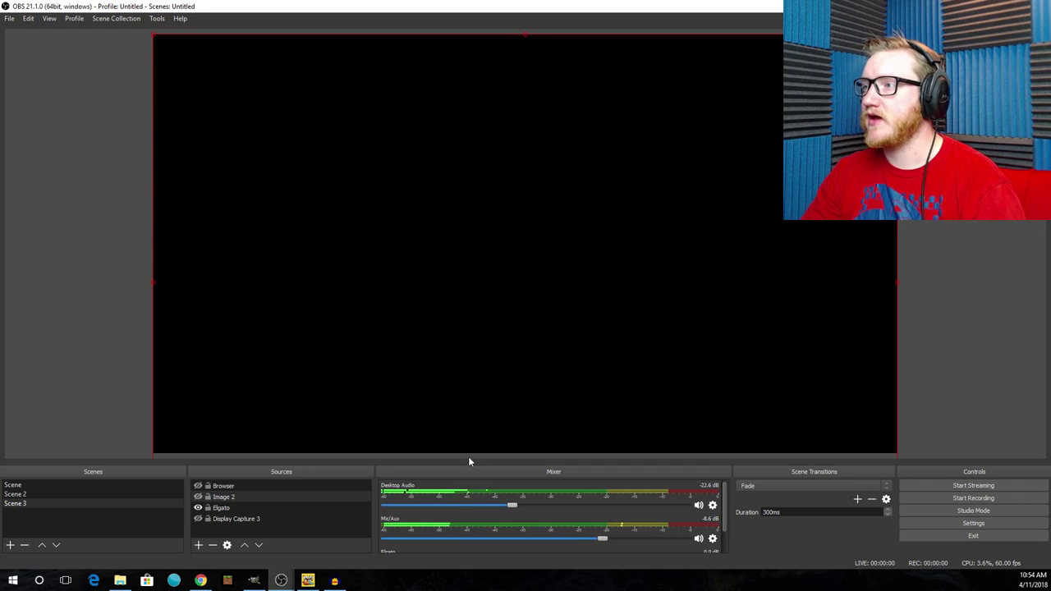
left_click_drag(449, 9, 1050, 11)
left_click(162, 129)
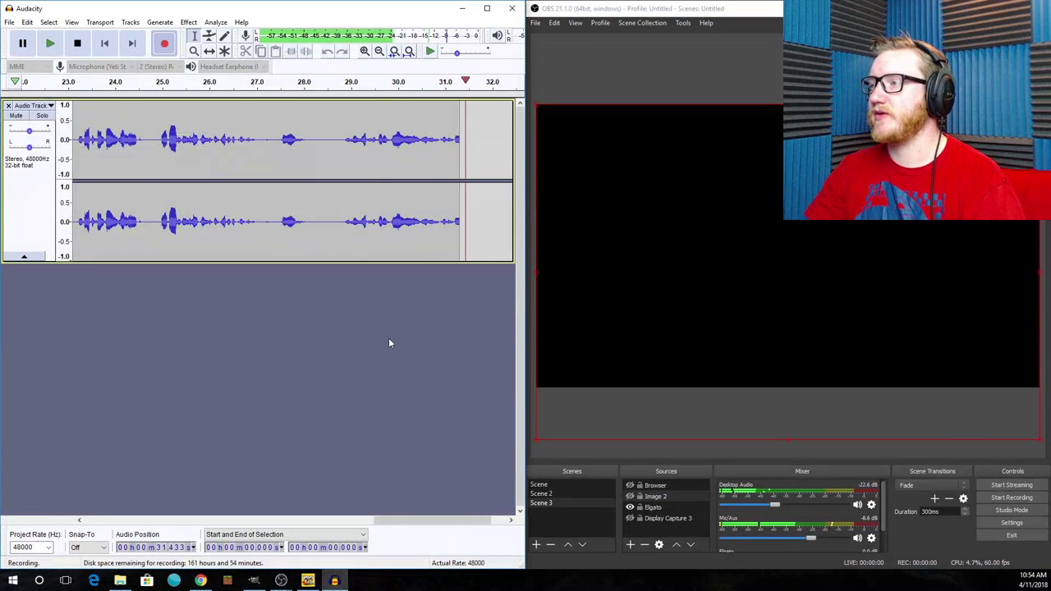
Start a recording in OBS and test the Mic/Aux volume at 0.0 dB and at -inf dB.
left_click(1012, 498)
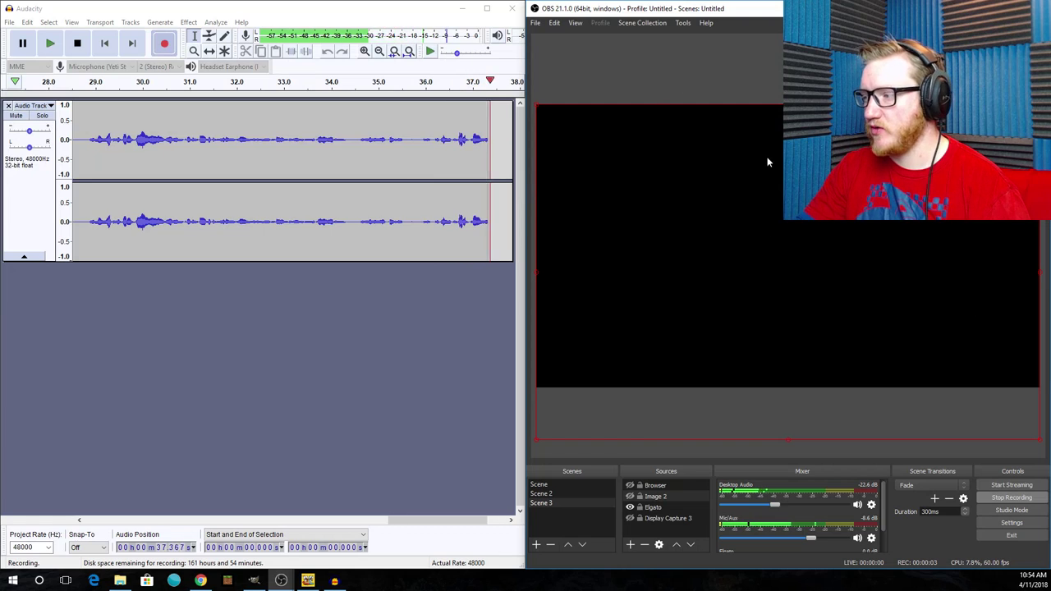
left_click_drag(811, 538, 849, 537)
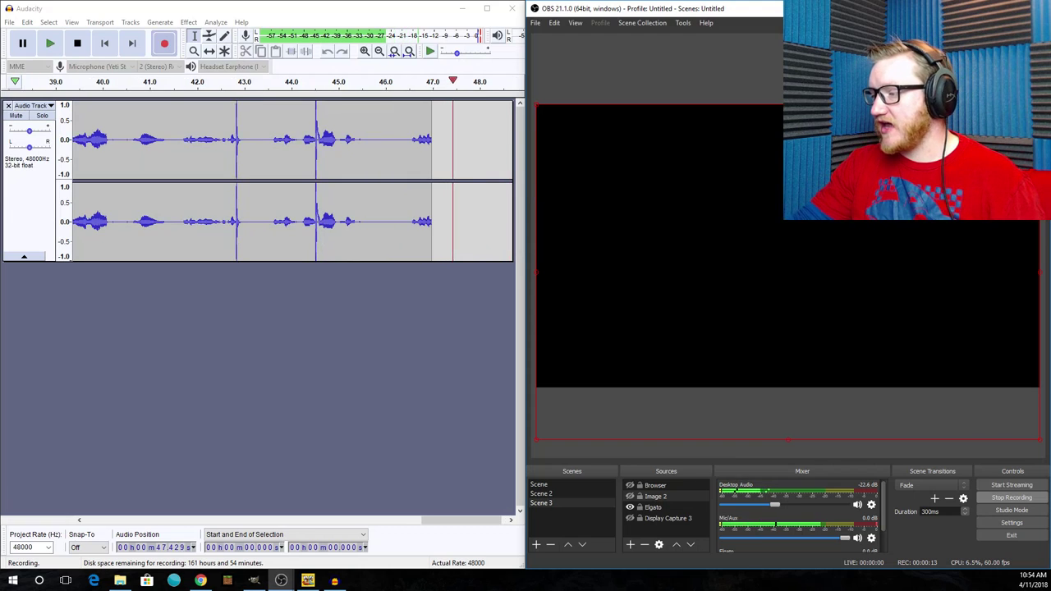
left_click_drag(845, 538, 648, 542)
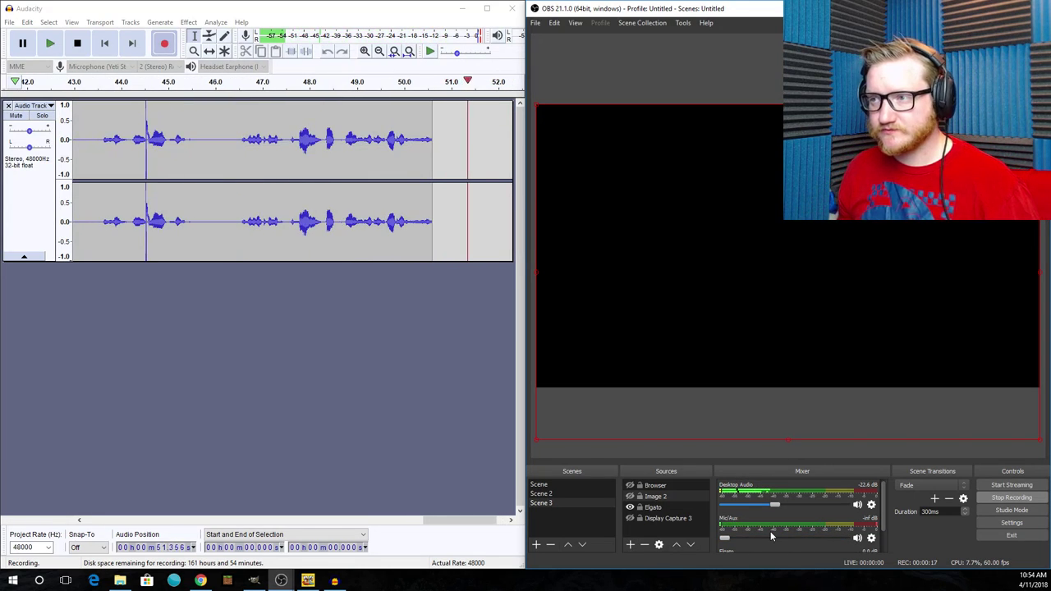
Stop the Audacity and OBS recordings, and review the final seconds of the recorded track in Audacity.
left_click(77, 43)
left_click(985, 499)
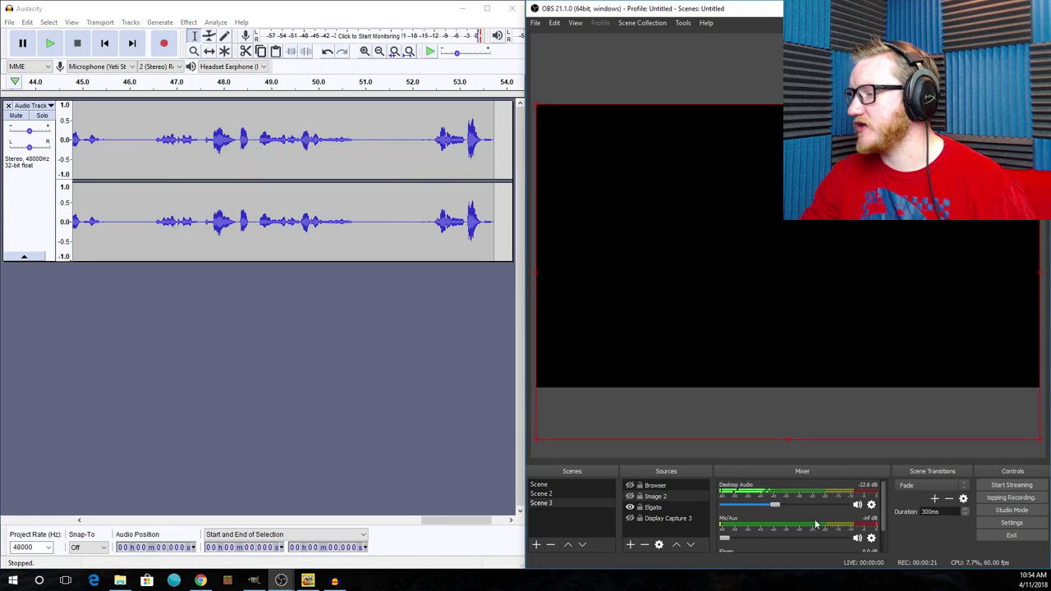
left_click_drag(438, 527, 399, 525)
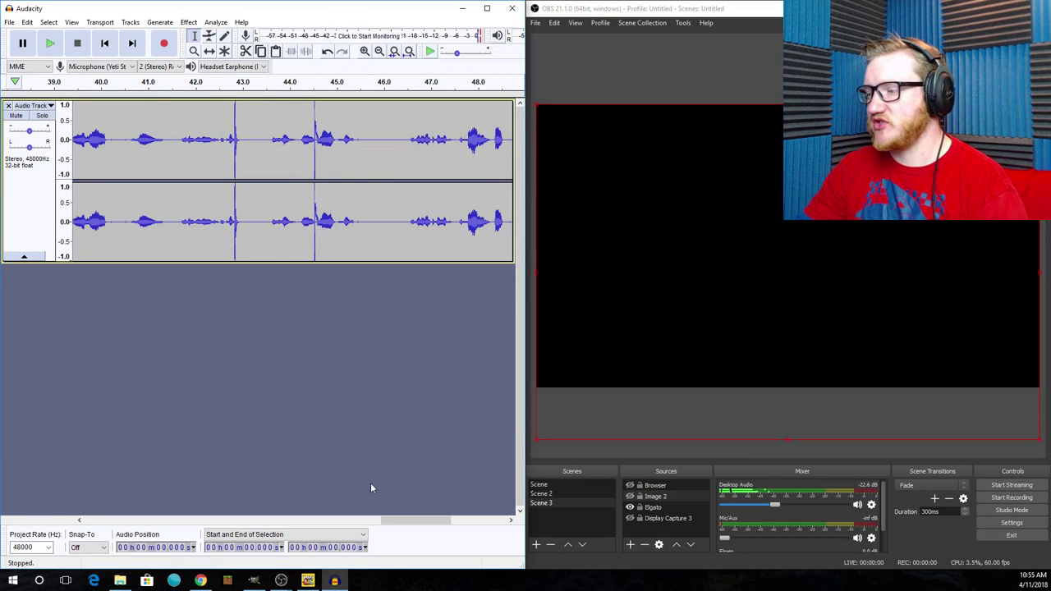
left_click_drag(414, 520, 472, 519)
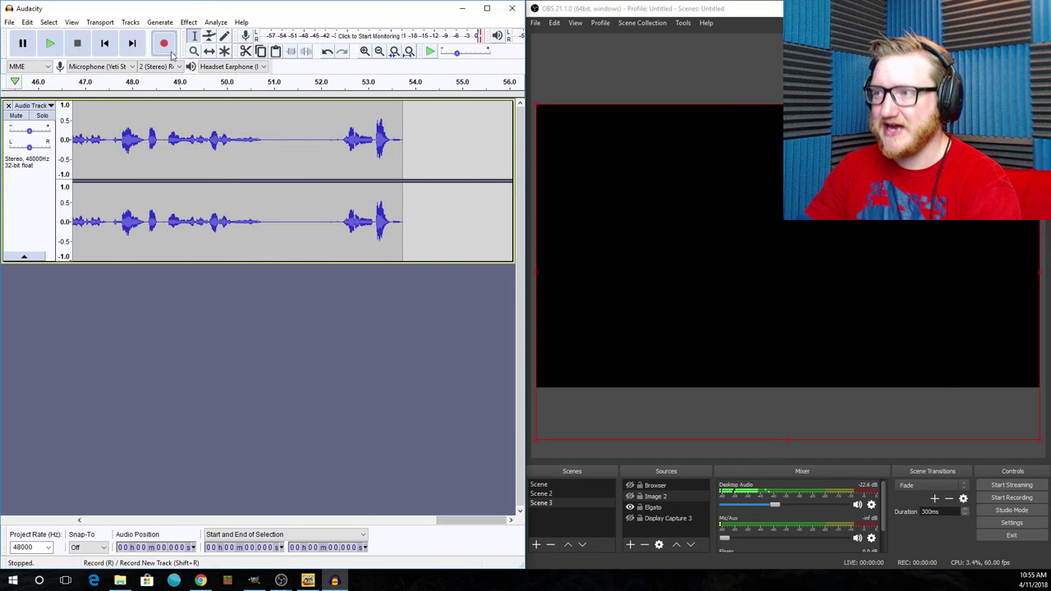
left_click(187, 25)
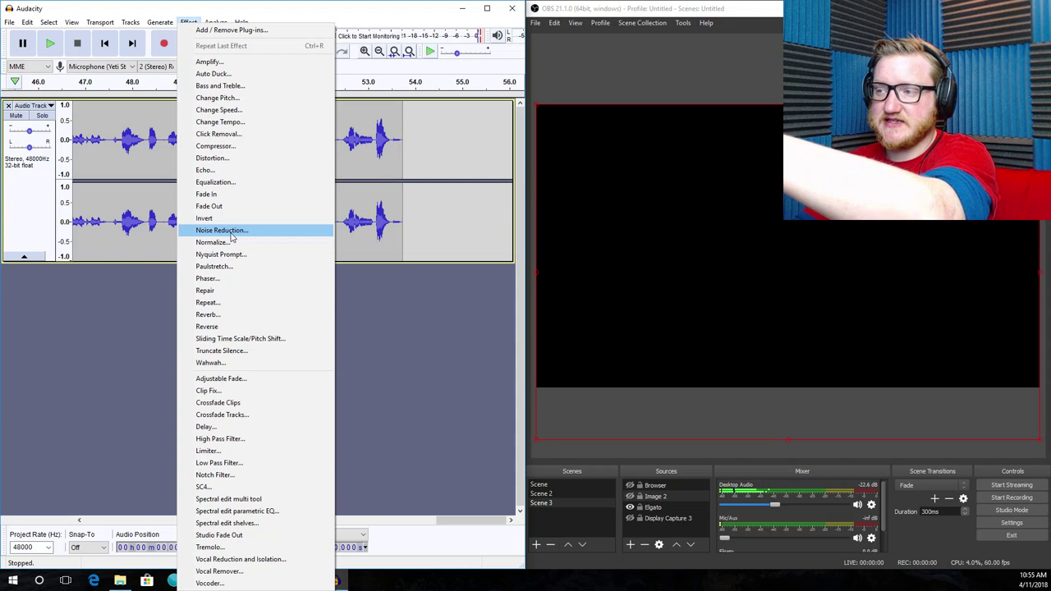
left_click(230, 234)
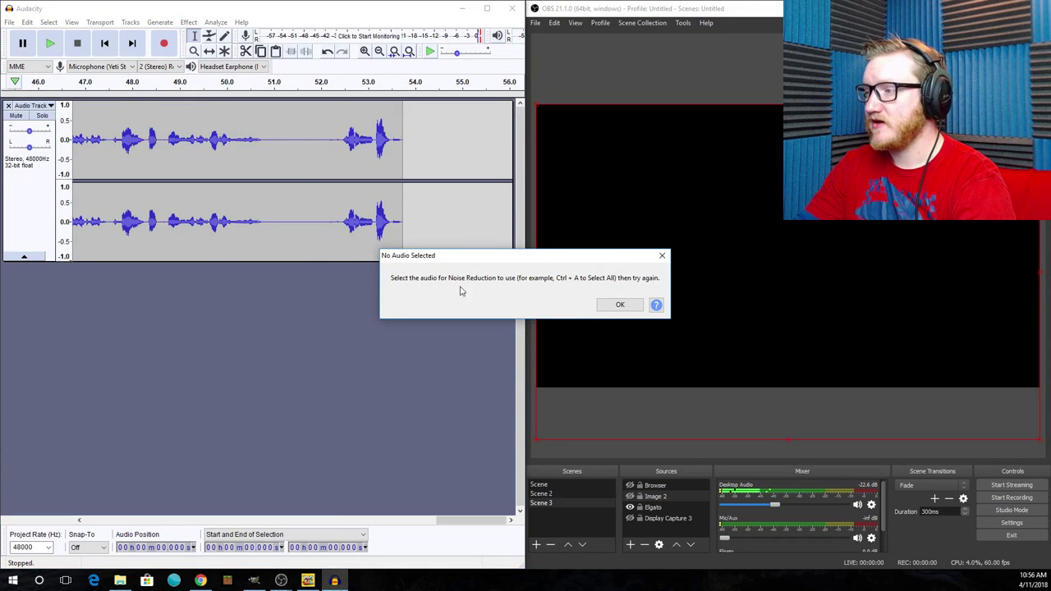
left_click(620, 305)
key("ctrl+a")
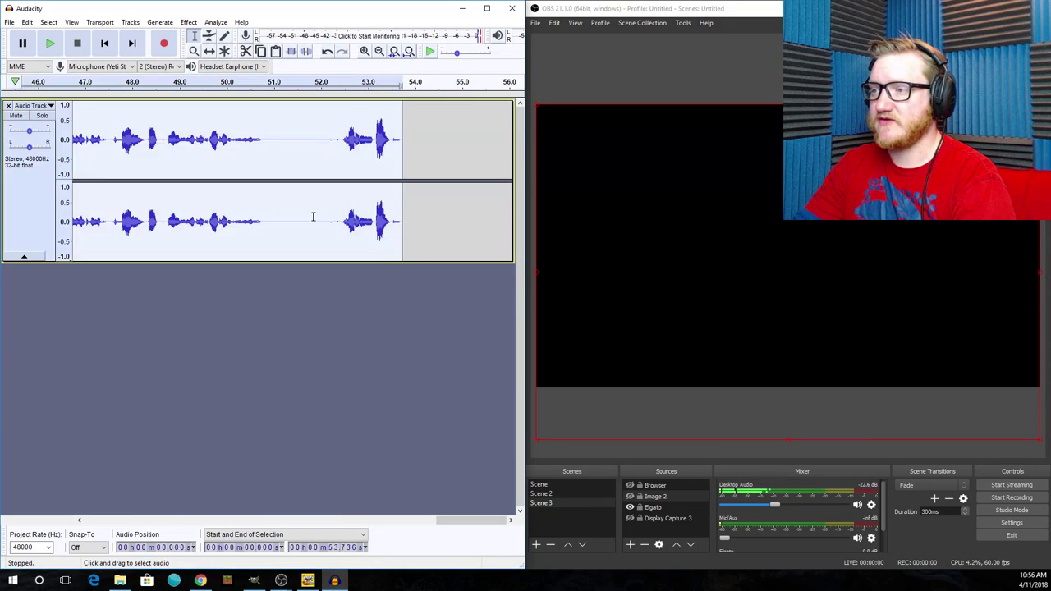
Select the silent stretch from about 50.8 to 52.3 seconds and capture it as the Noise Reduction profile.
left_click(269, 150)
left_click_drag(263, 140, 333, 137)
left_click(188, 21)
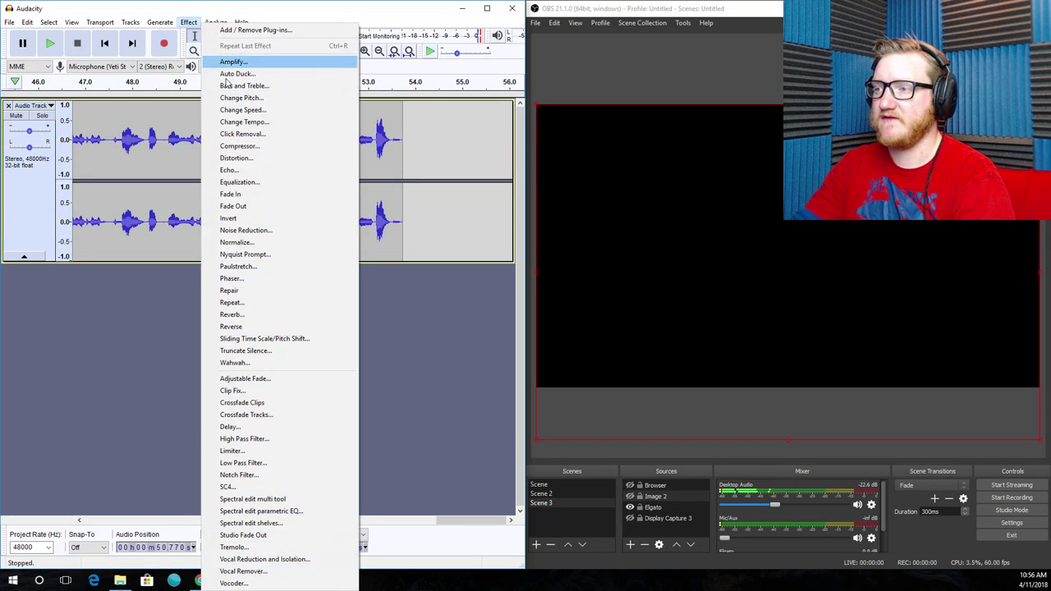
left_click(264, 230)
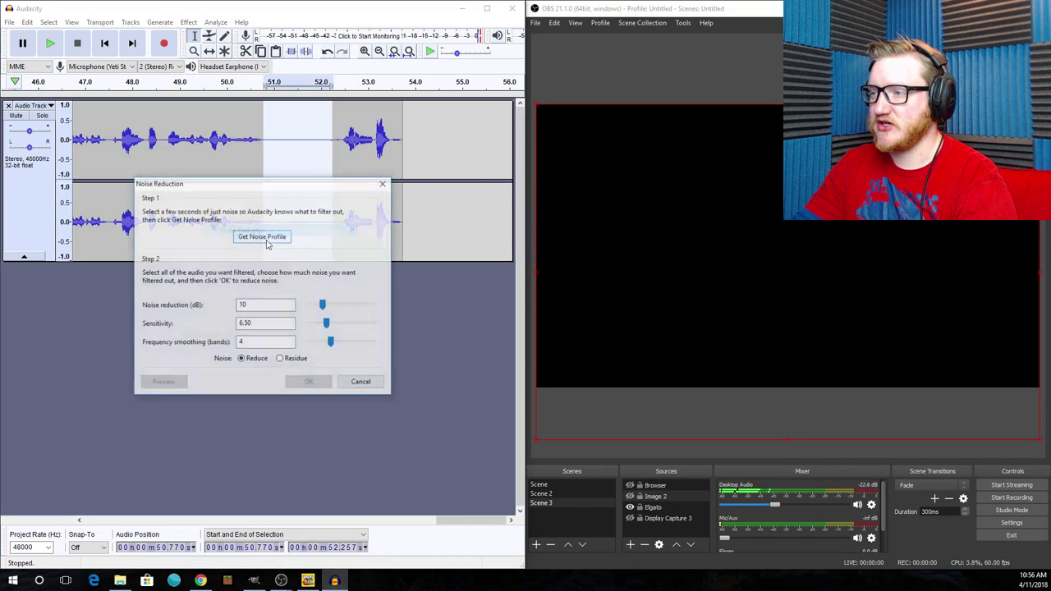
left_click_drag(241, 190, 238, 212)
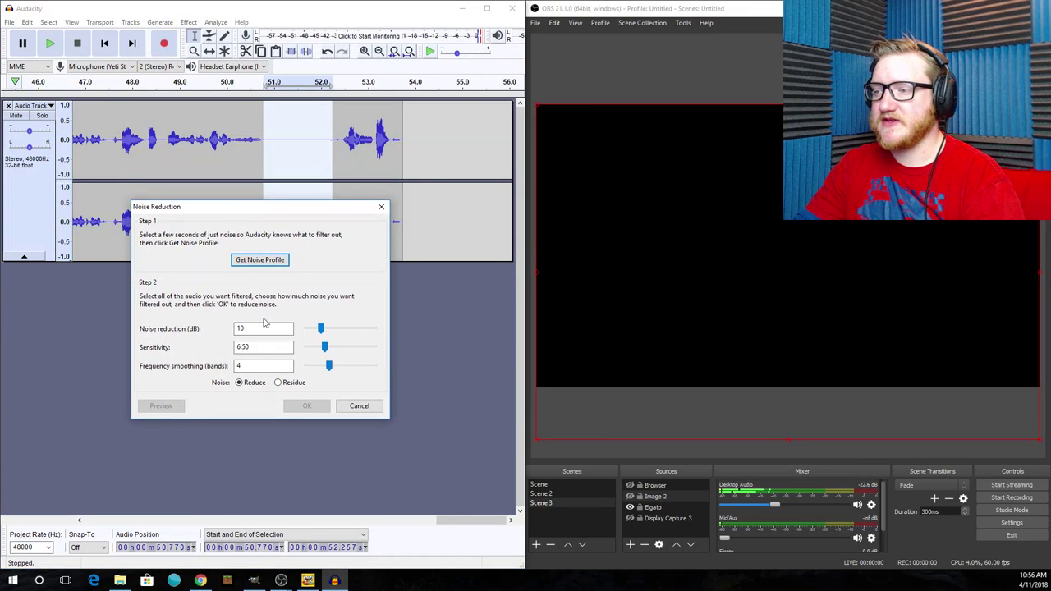
left_click(244, 348)
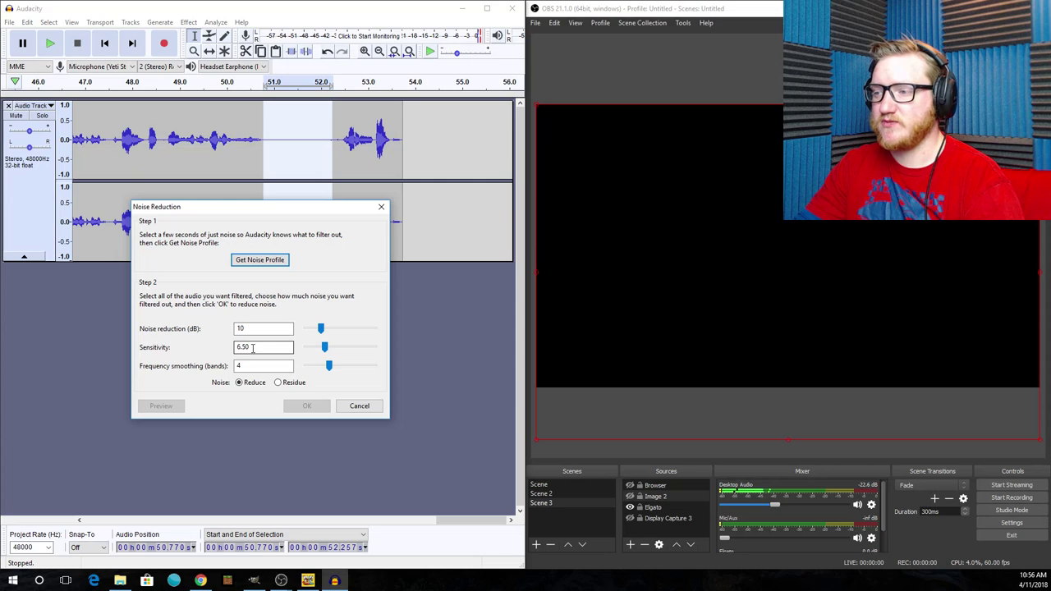
left_click(239, 366)
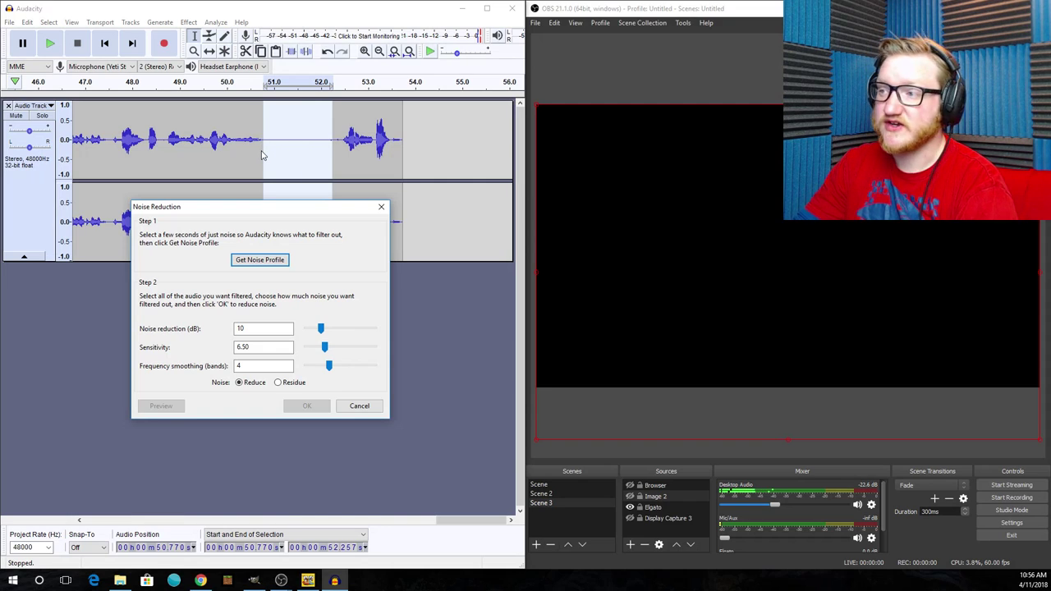
left_click(267, 259)
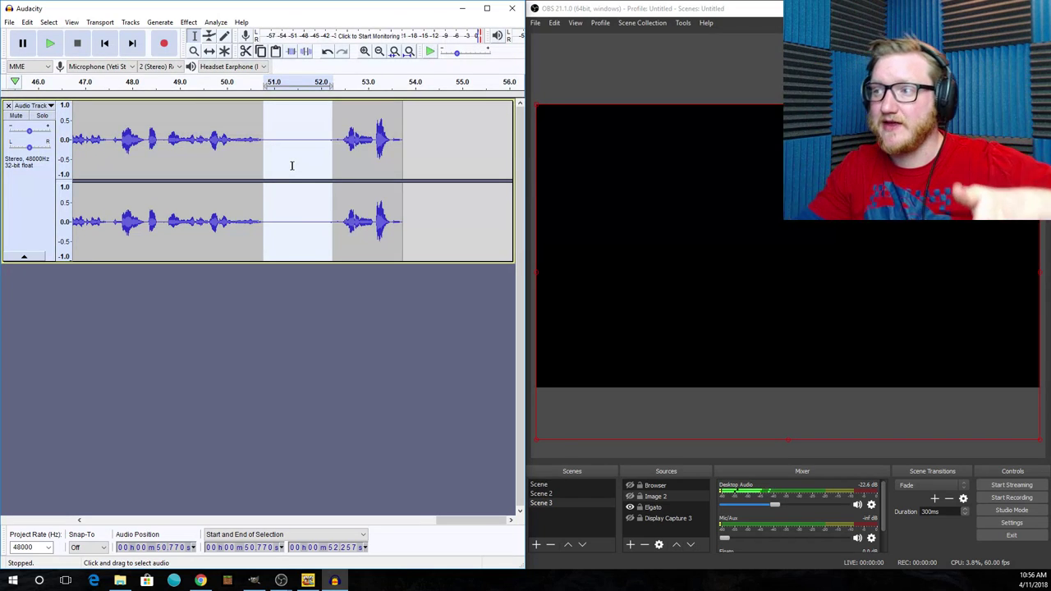
Apply Noise Reduction to the whole track with 10 dB reduction, sensitivity 6.50 and frequency smoothing of 4 bands.
double_click(244, 162)
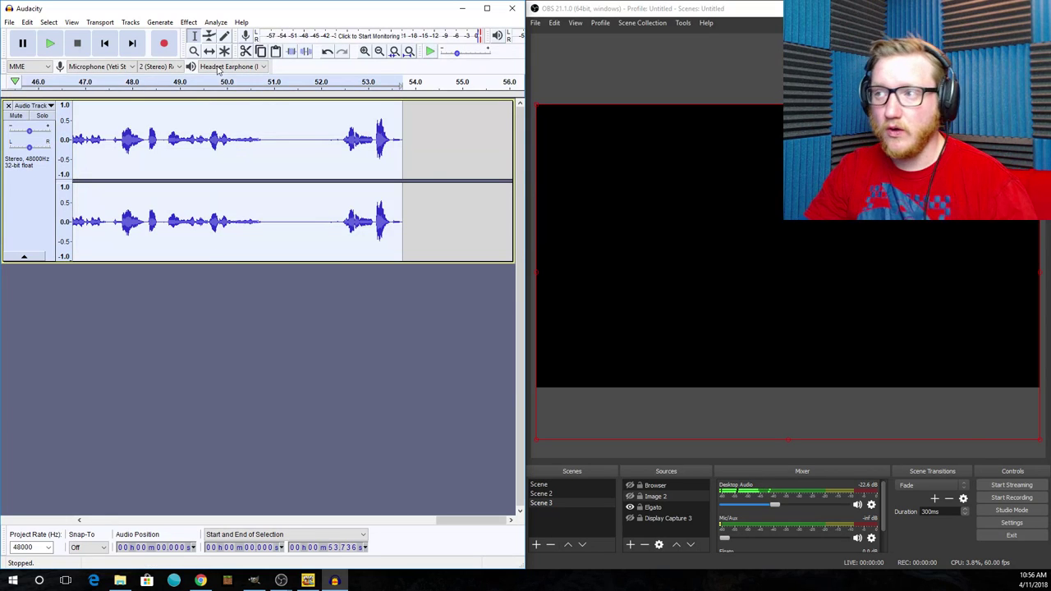
left_click(188, 22)
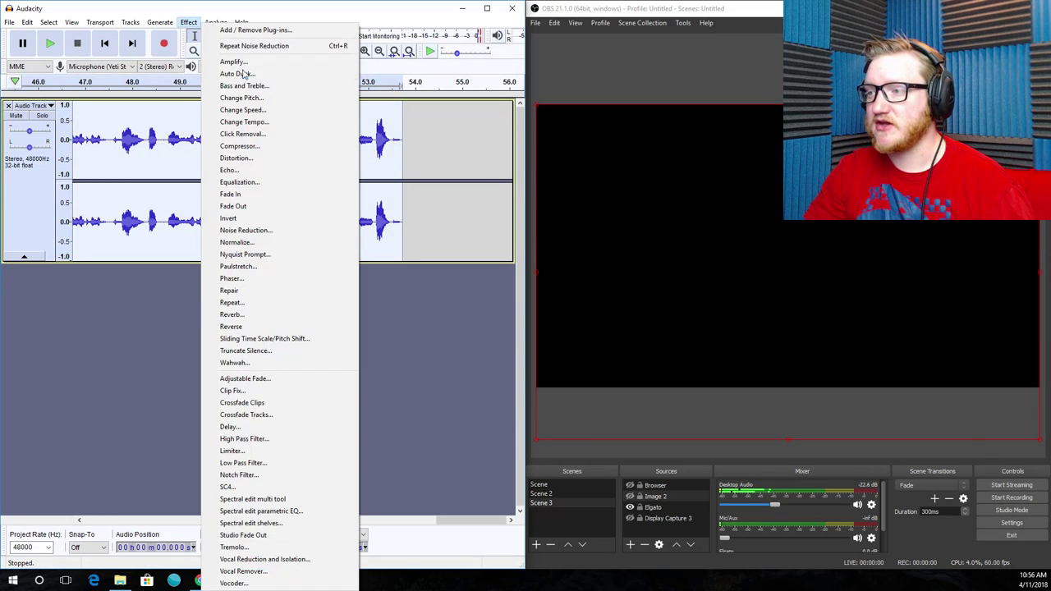
left_click(246, 229)
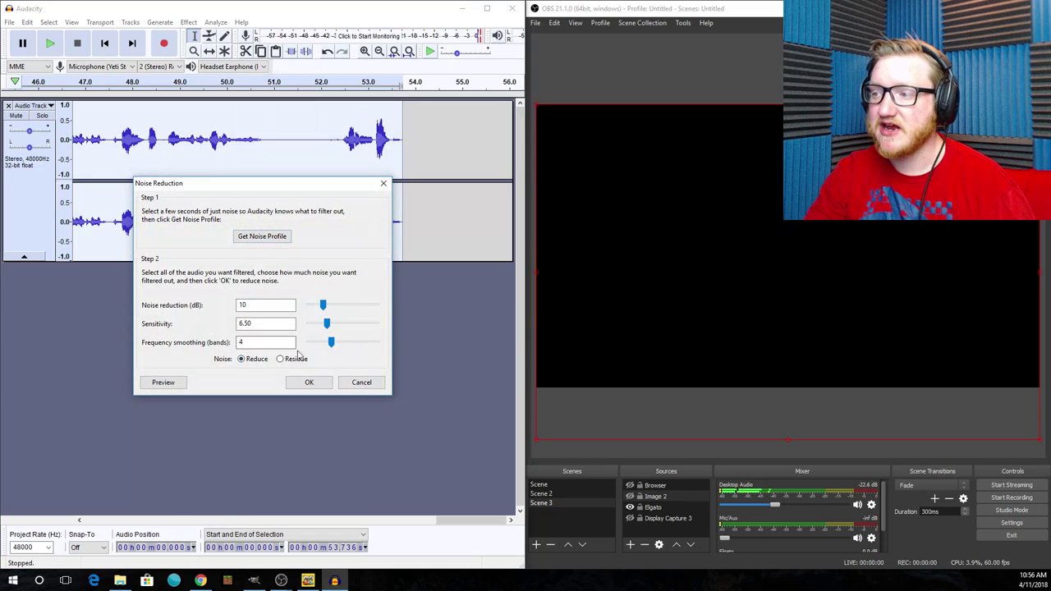
left_click(301, 384)
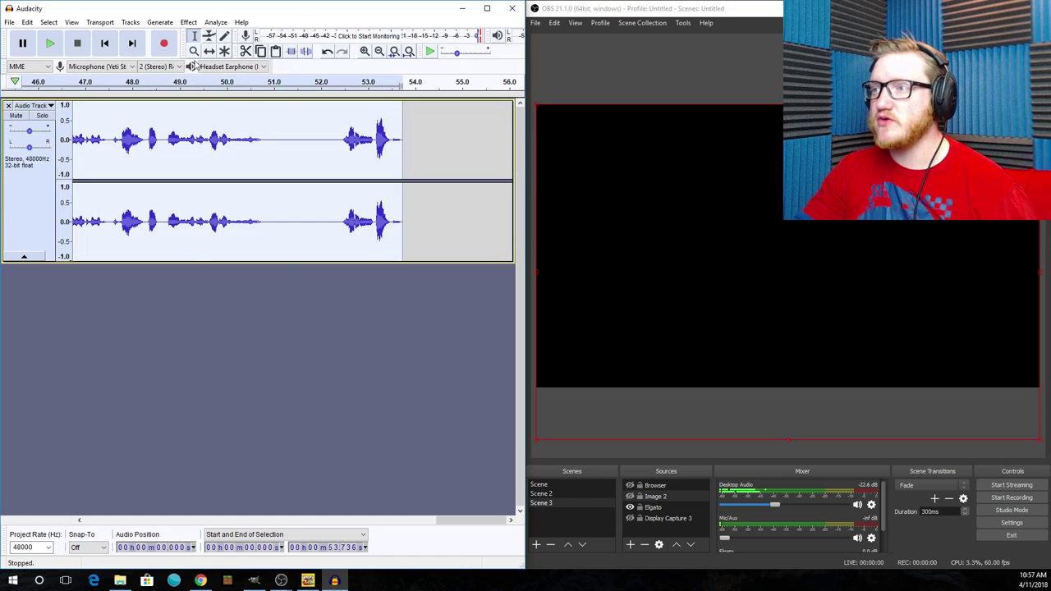
Review the Noise Reduction effect's settings without applying it again.
left_click(188, 22)
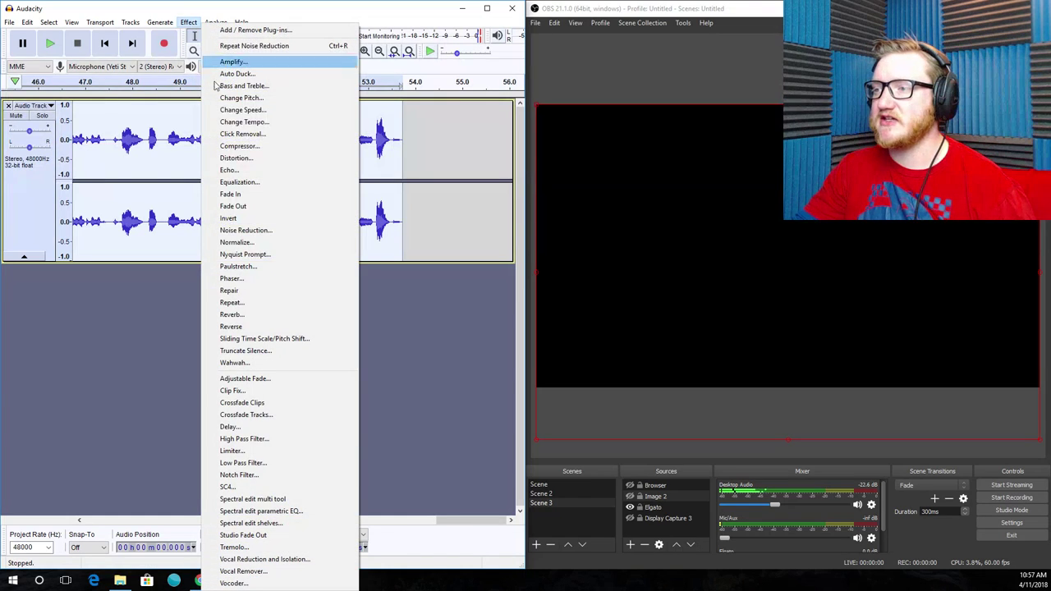
left_click(242, 232)
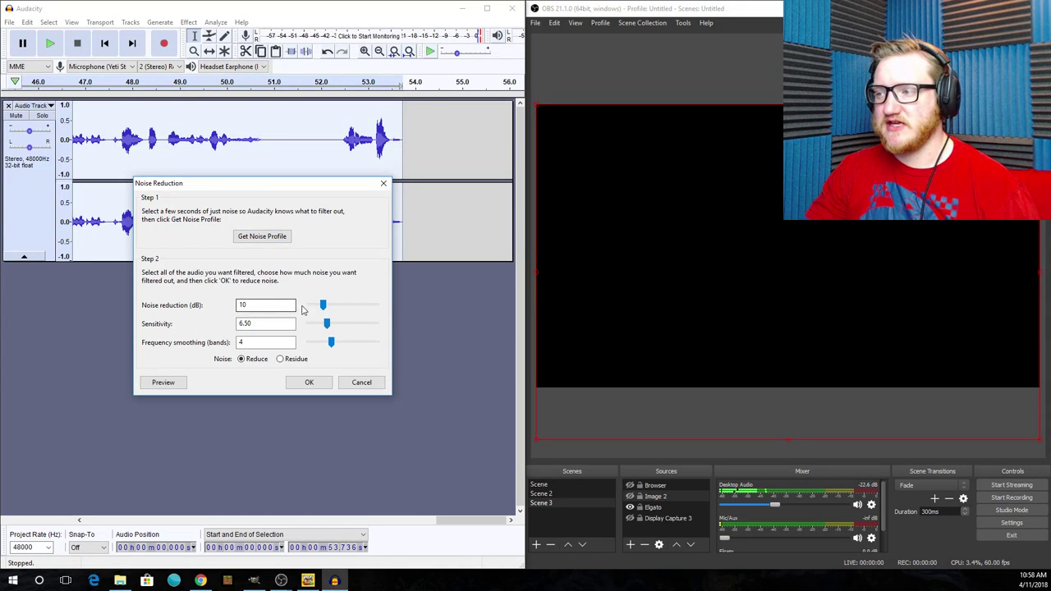
mouse_move(323, 305)
left_mouse_down()
mouse_move(335, 305)
mouse_move(323, 306)
left_mouse_up()
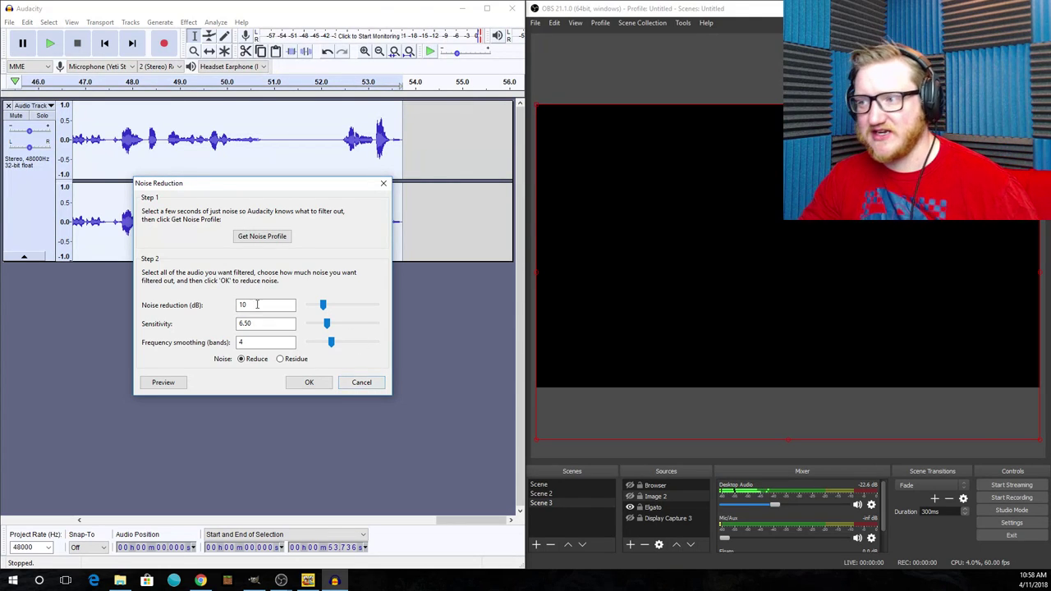
left_click(355, 384)
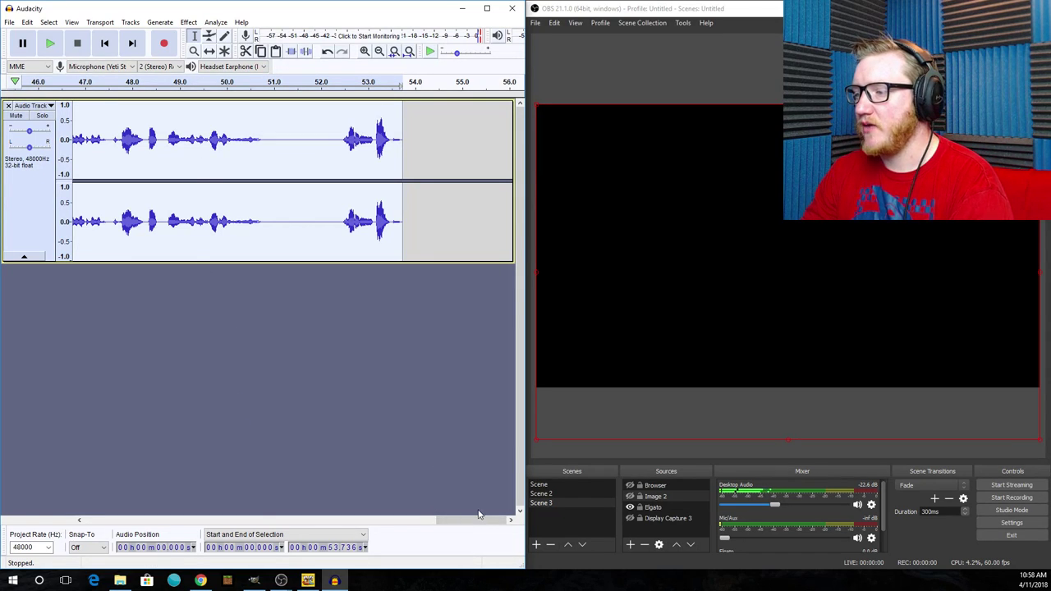
Examine the waveform of the whole recorded track on a zoomed-out timeline.
scroll(412, 438, "down", 1)
scroll(412, 437, "down", 1)
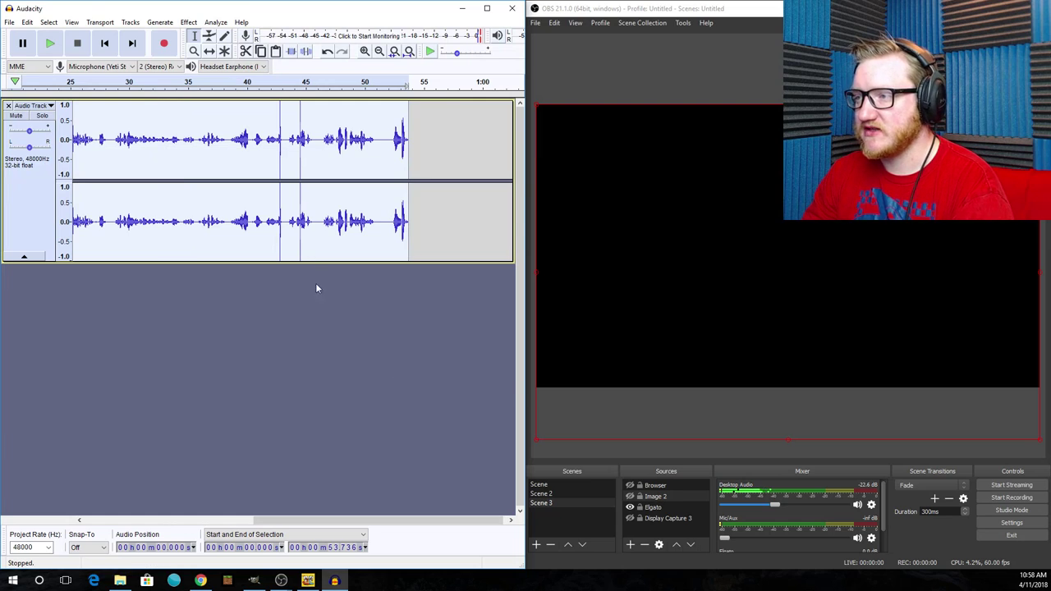
scroll(476, 525, "left", 1)
scroll(411, 411, "right", 1)
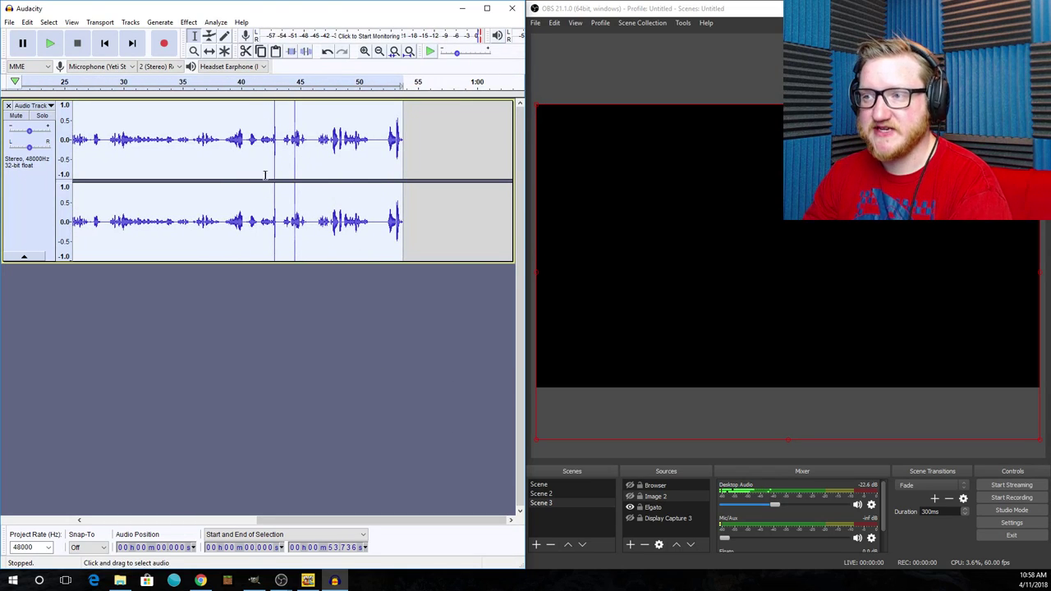
scroll(305, 322, "down", 2)
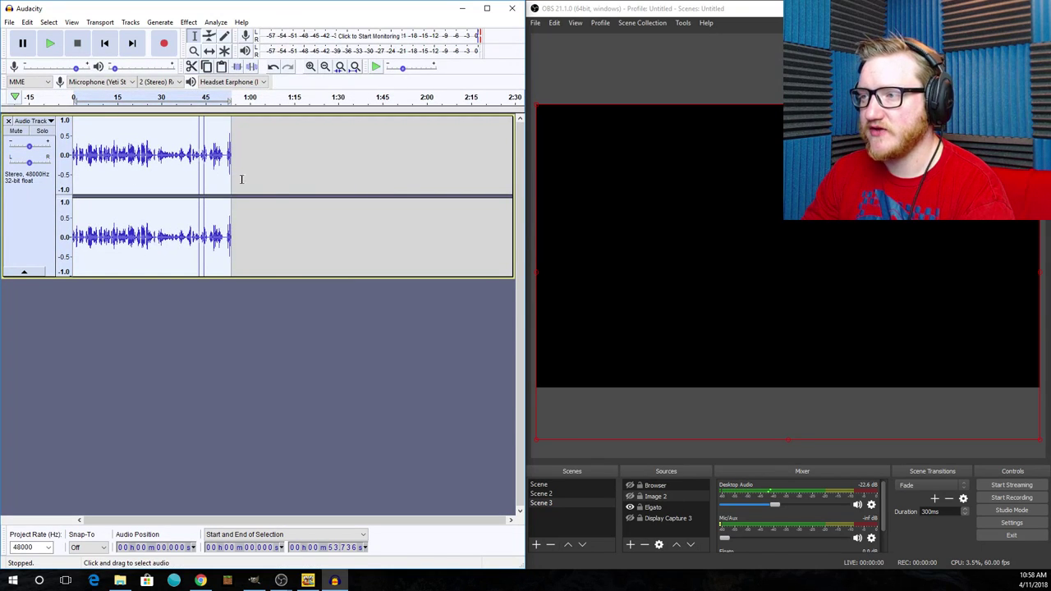
Select the last part of the recording, from about 45.1 seconds to the end of the clip at 53.7 seconds.
left_click(266, 264)
double_click(135, 261)
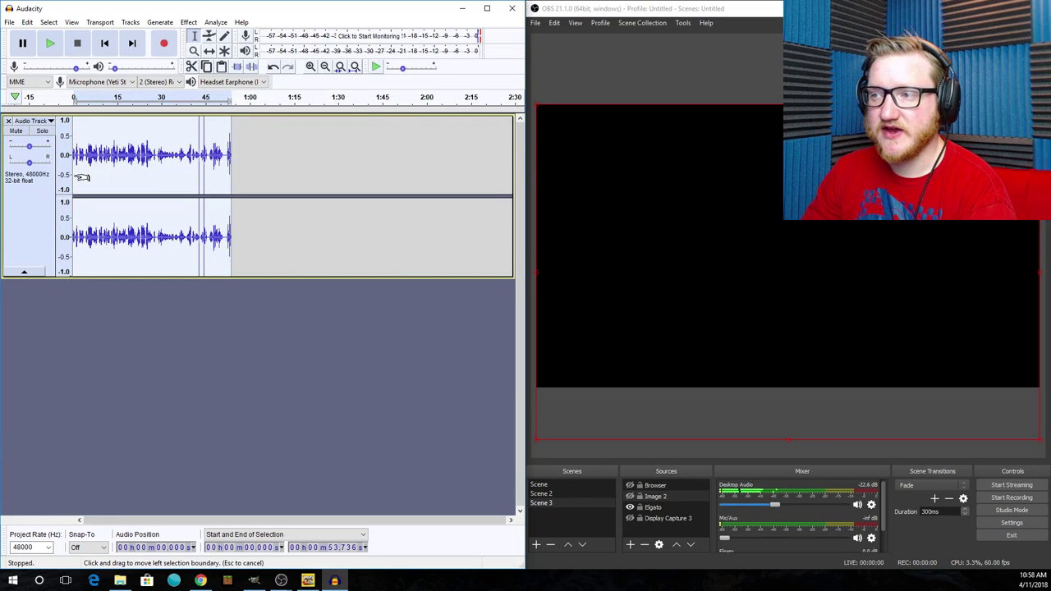
left_click_drag(74, 175, 185, 202)
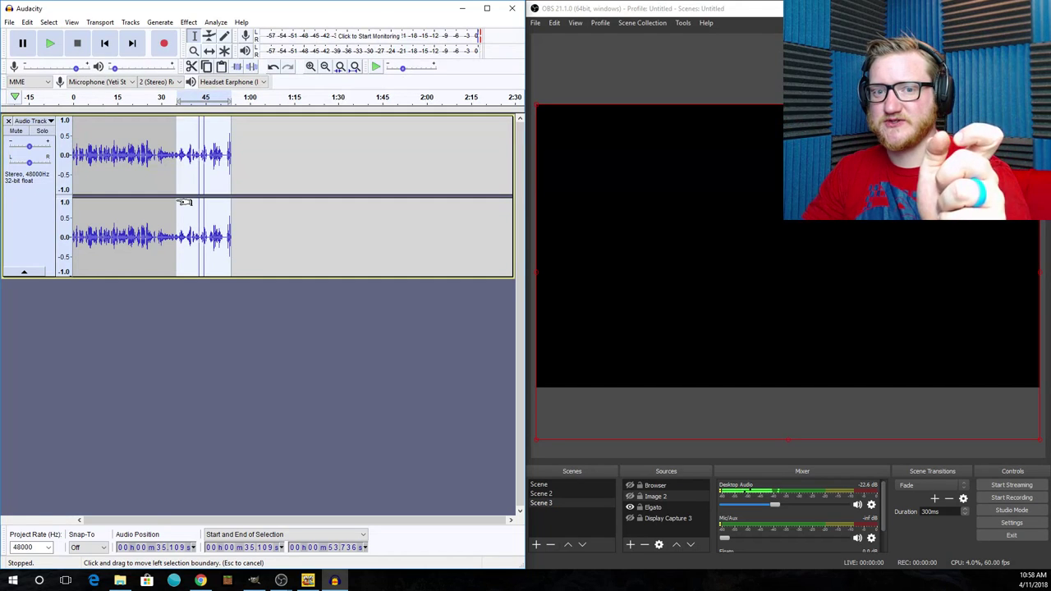
left_click_drag(185, 202, 212, 198)
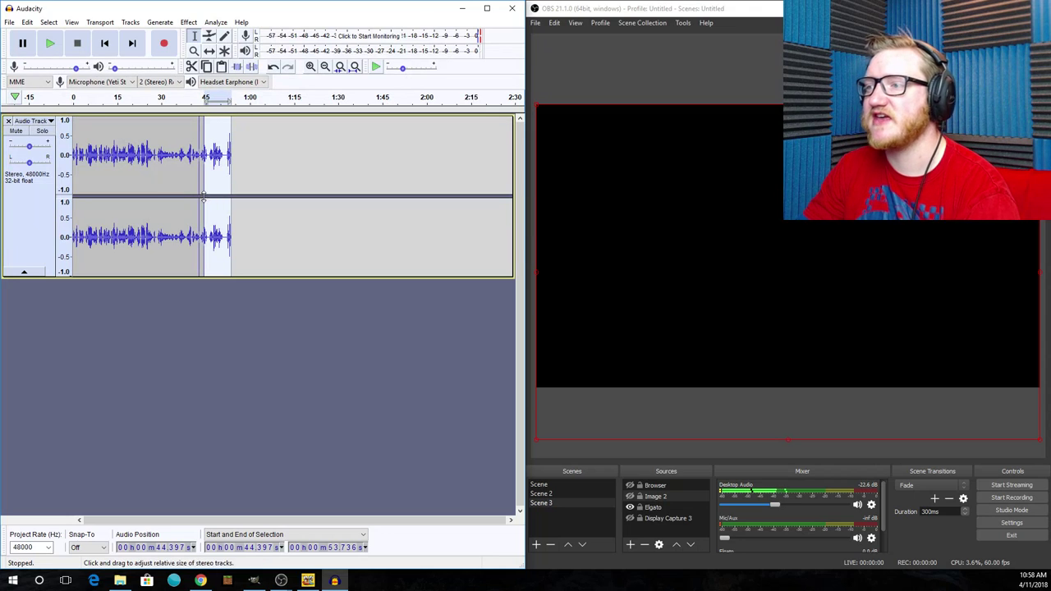
scroll(268, 384, "up", 2, "ctrl")
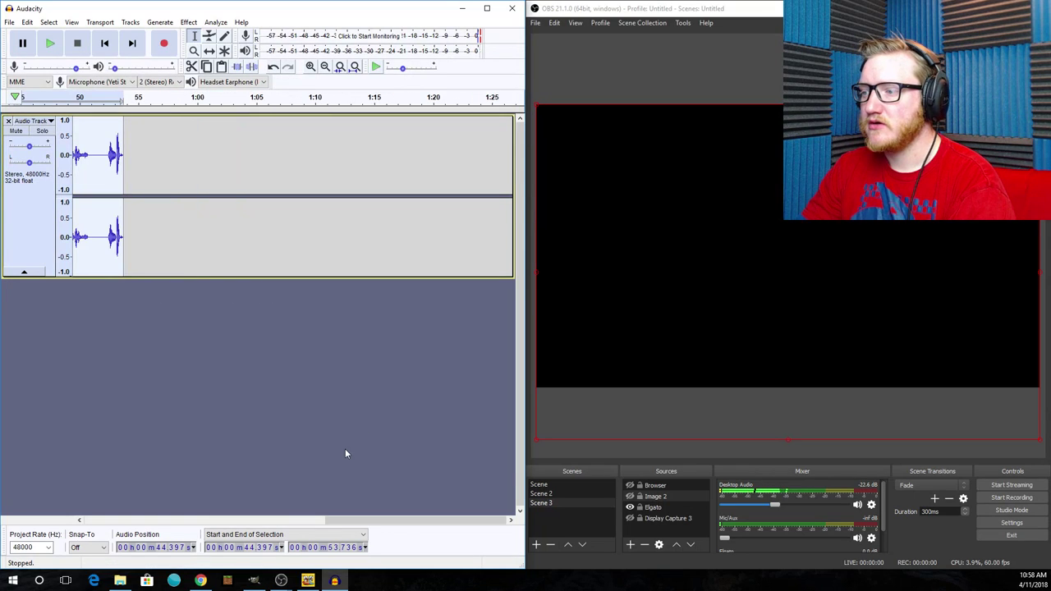
left_click_drag(361, 519, 275, 520)
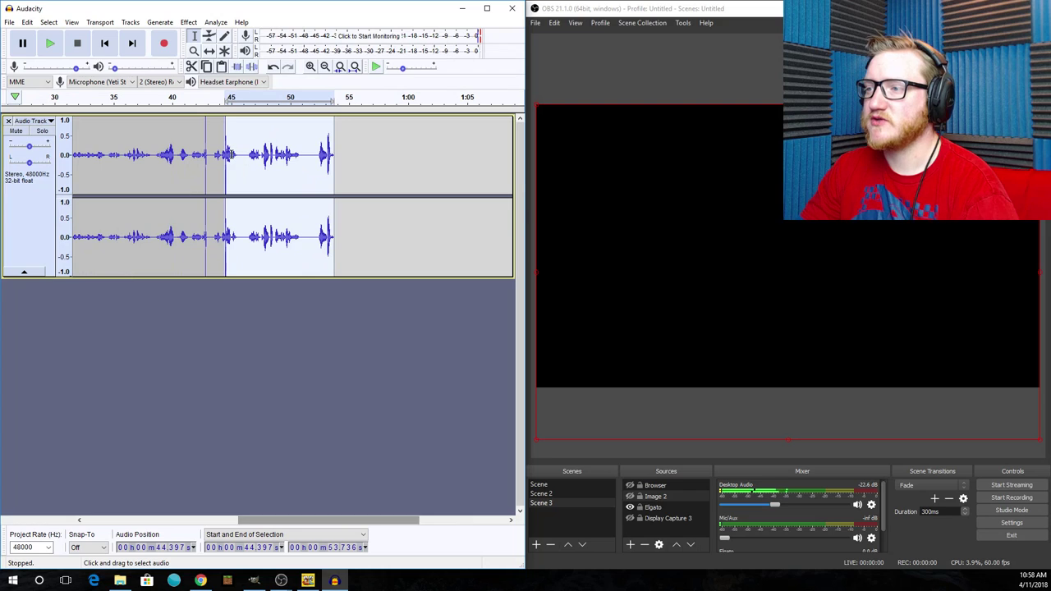
left_click_drag(226, 154, 234, 155)
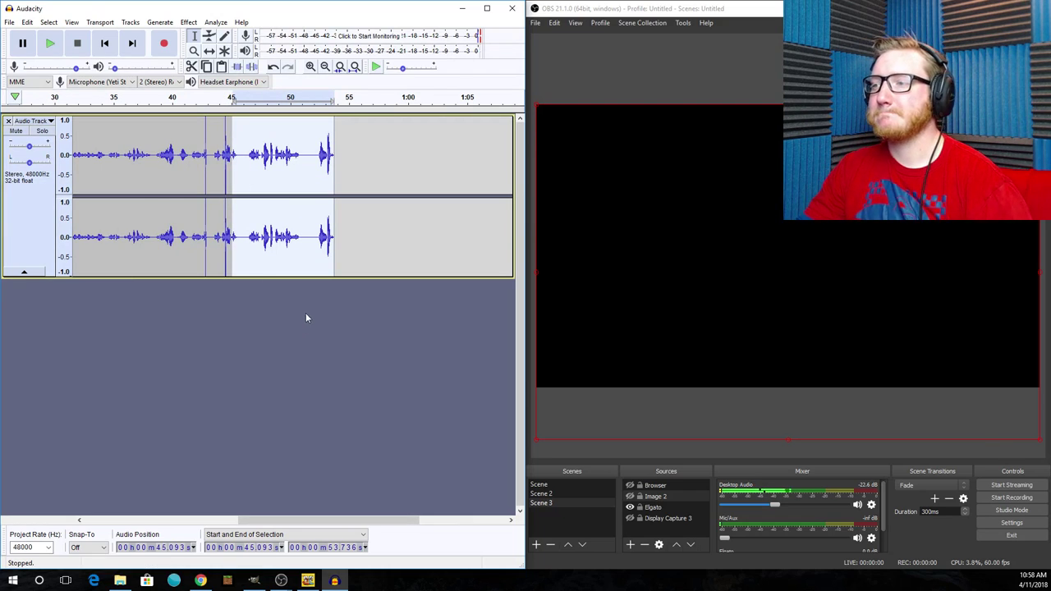
Apply the Compressor to the selection with -60 dB threshold, -40 dB noise floor, 10:1 ratio, 0.45 s attack and 1.2 s release.
left_click(185, 23)
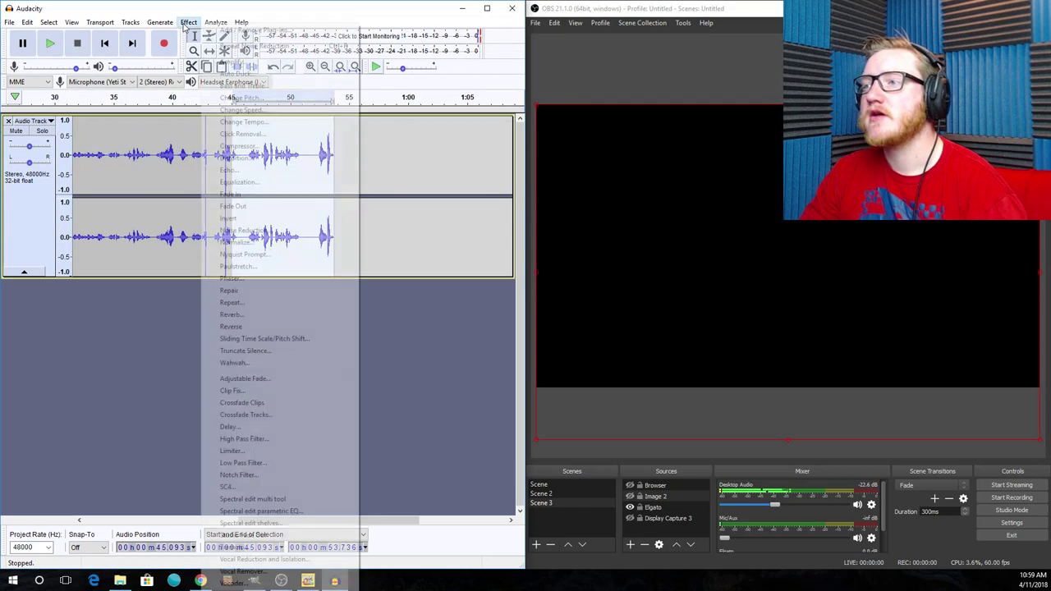
left_click(238, 145)
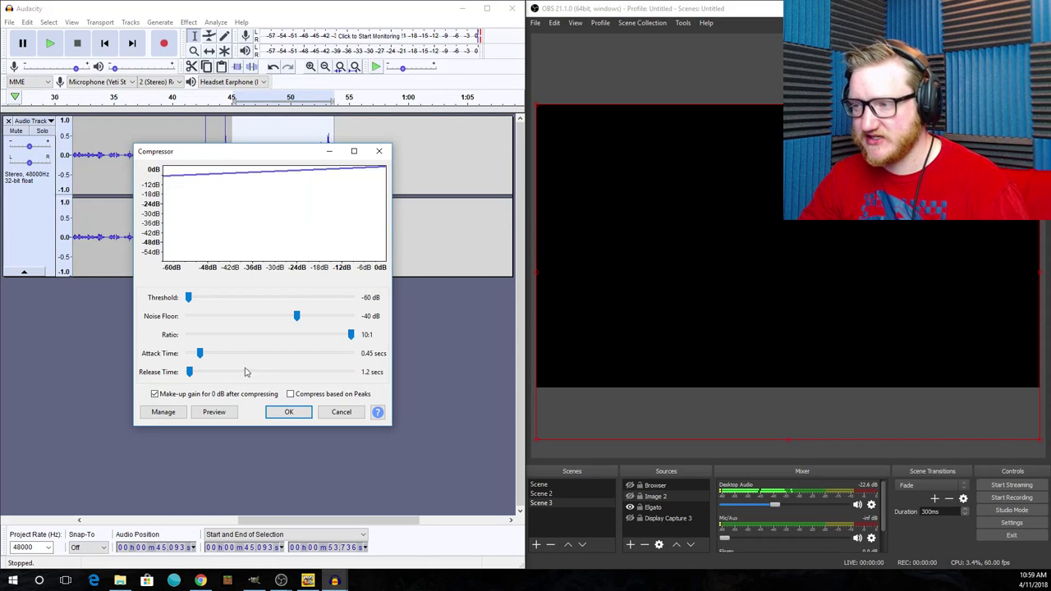
left_click(285, 410)
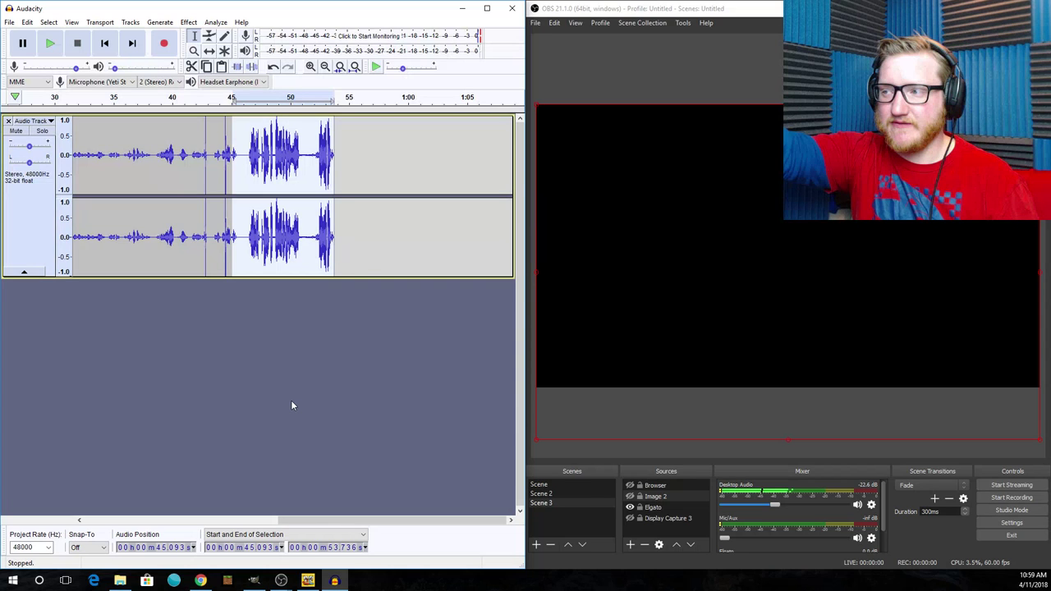
Normalize the selection to -6.0 dB with DC offset removed, and undo both the normalization and the compression.
left_click(190, 22)
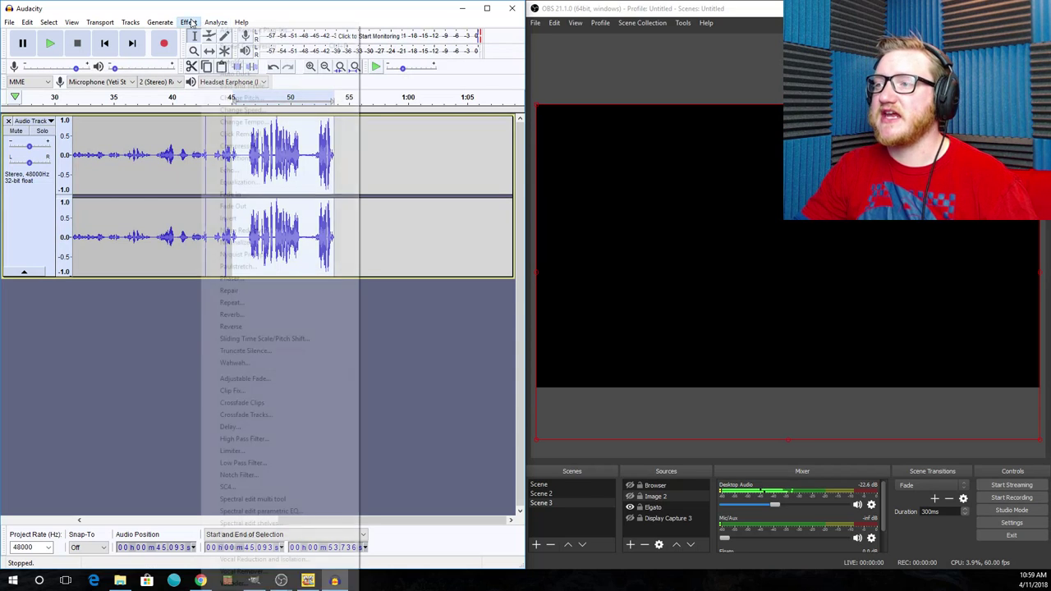
left_click(238, 243)
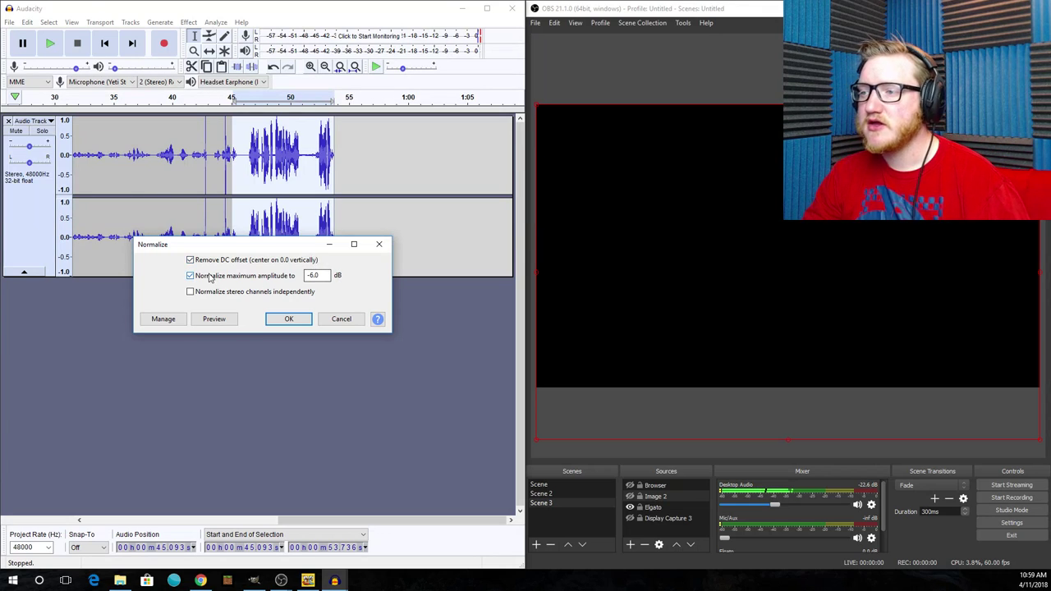
left_click(286, 317)
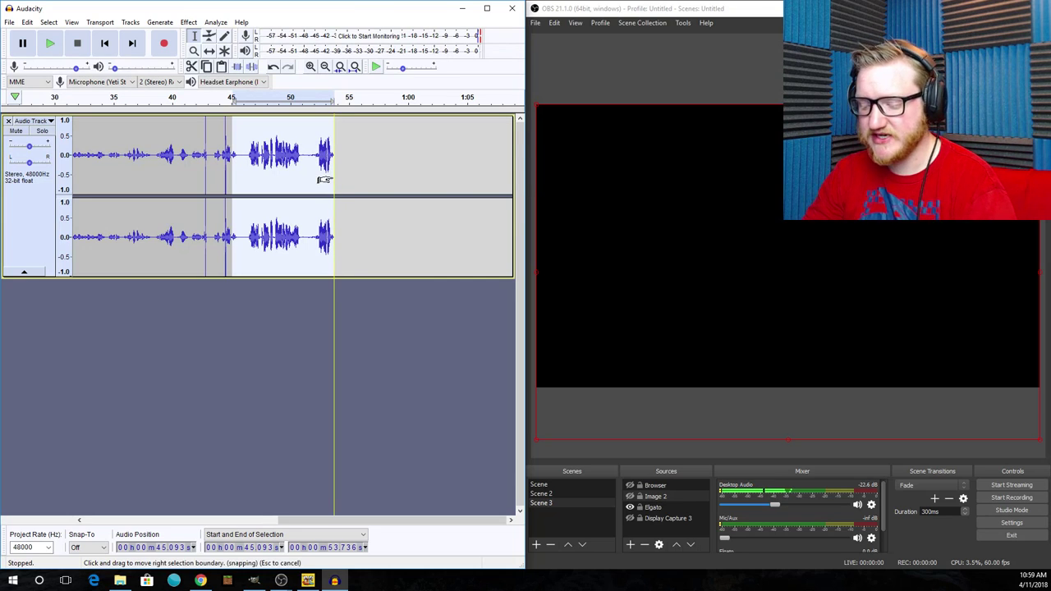
key("ctrl+z")
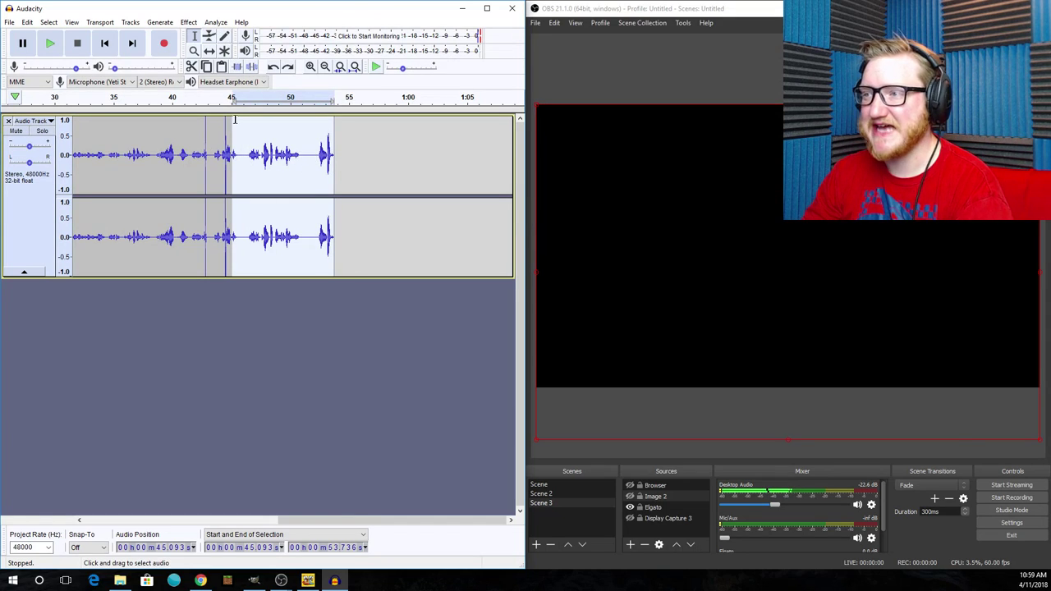
Repeat the Normalize effect at -6.0 dB on the selected audio.
left_click(188, 22)
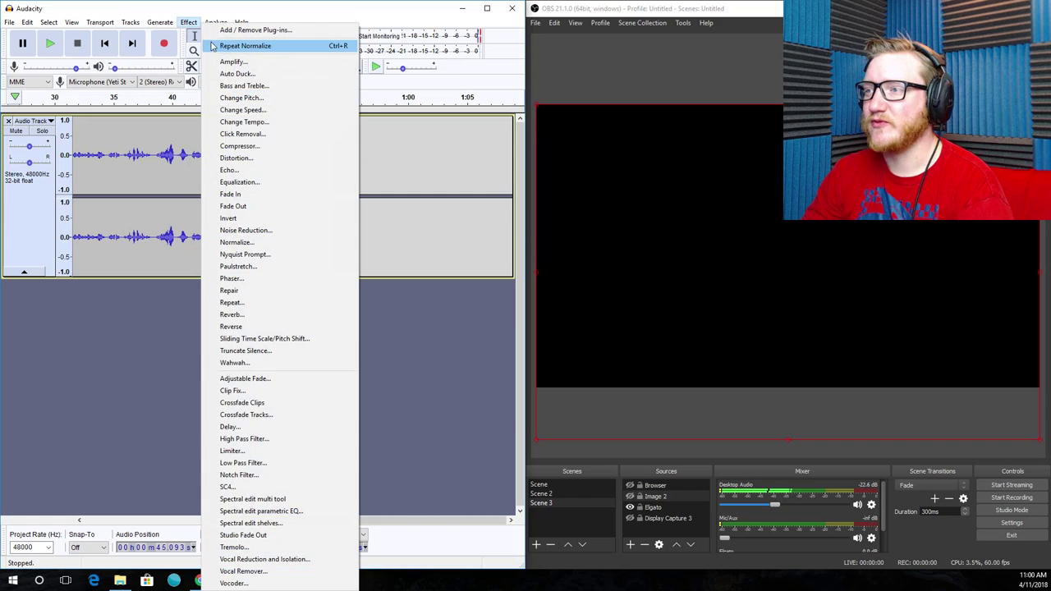
left_click(243, 46)
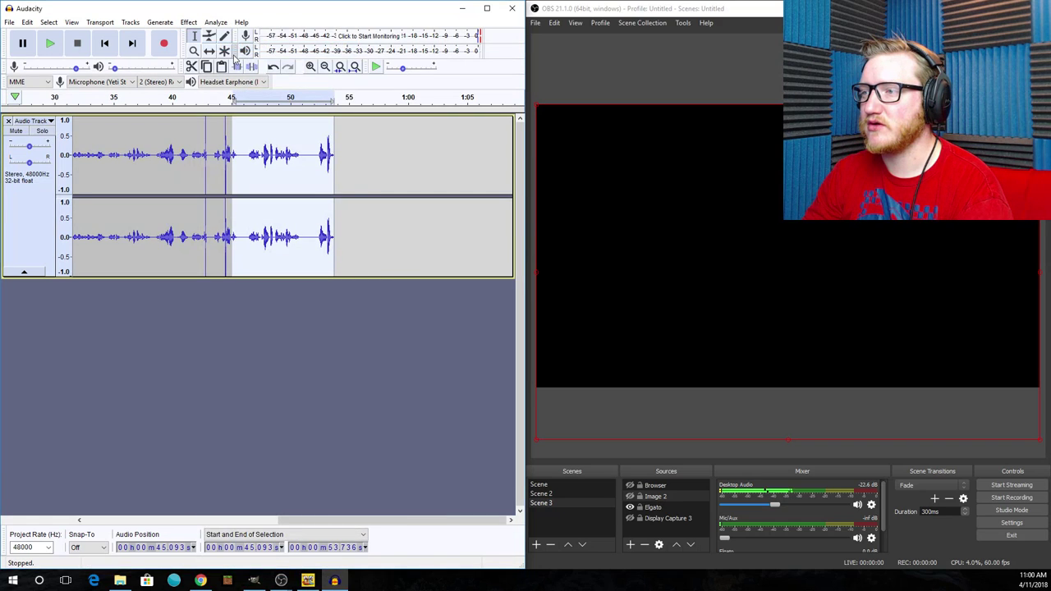
left_click(188, 22)
left_click(225, 46)
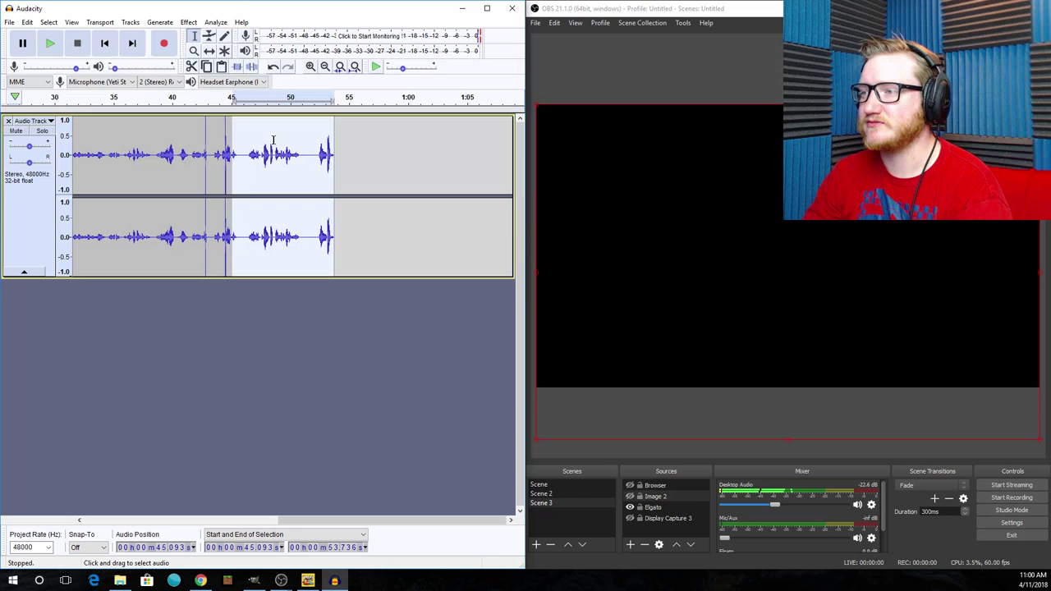
Compress the selected audio with the Compressor at -60 dB threshold, 10:1 ratio and make-up gain.
left_click(188, 22)
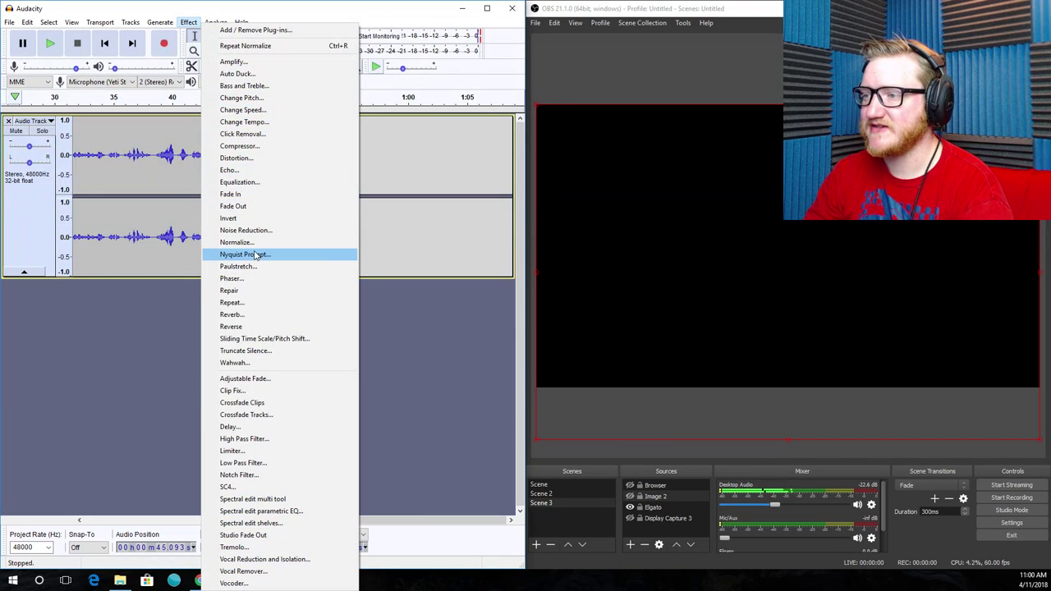
left_click(240, 146)
left_click(287, 410)
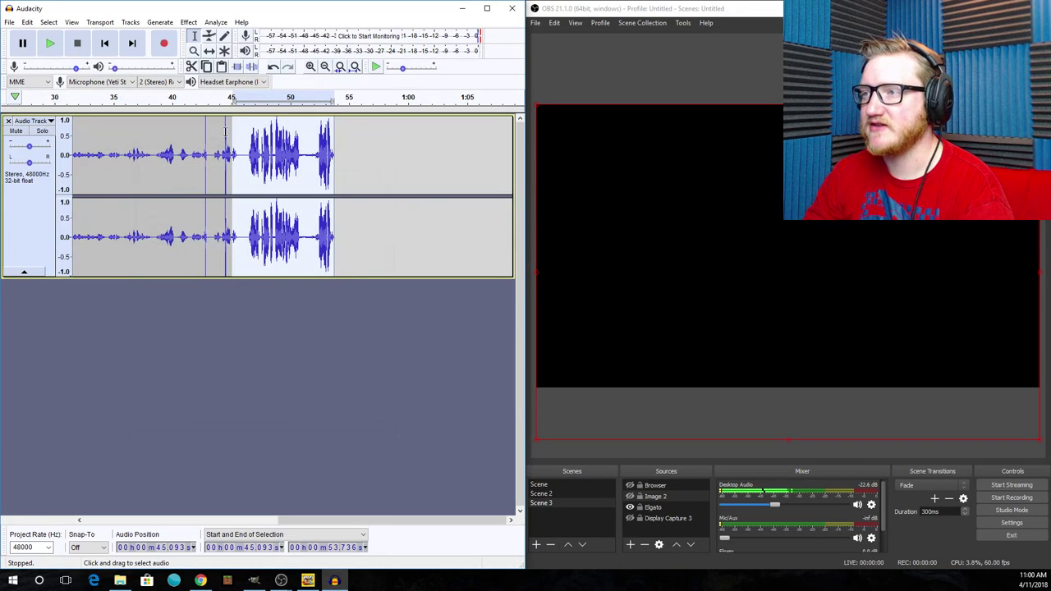
Capture the whole compressed selection as the Noise Reduction profile.
left_click(188, 22)
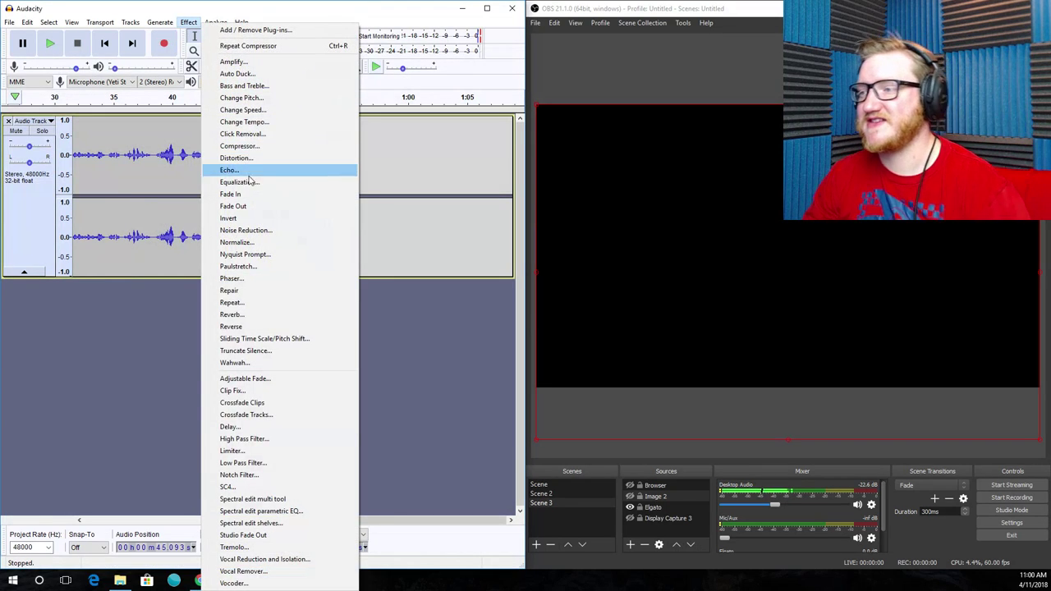
left_click(255, 231)
left_click(262, 237)
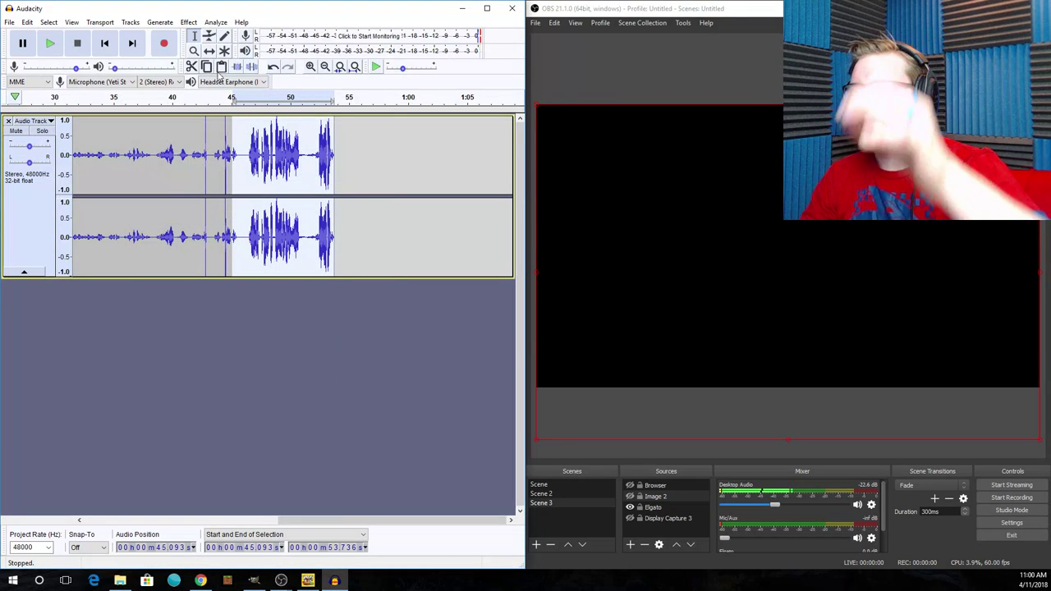
Normalize the compressed selection to a maximum amplitude of -6.0 dB.
left_click(191, 23)
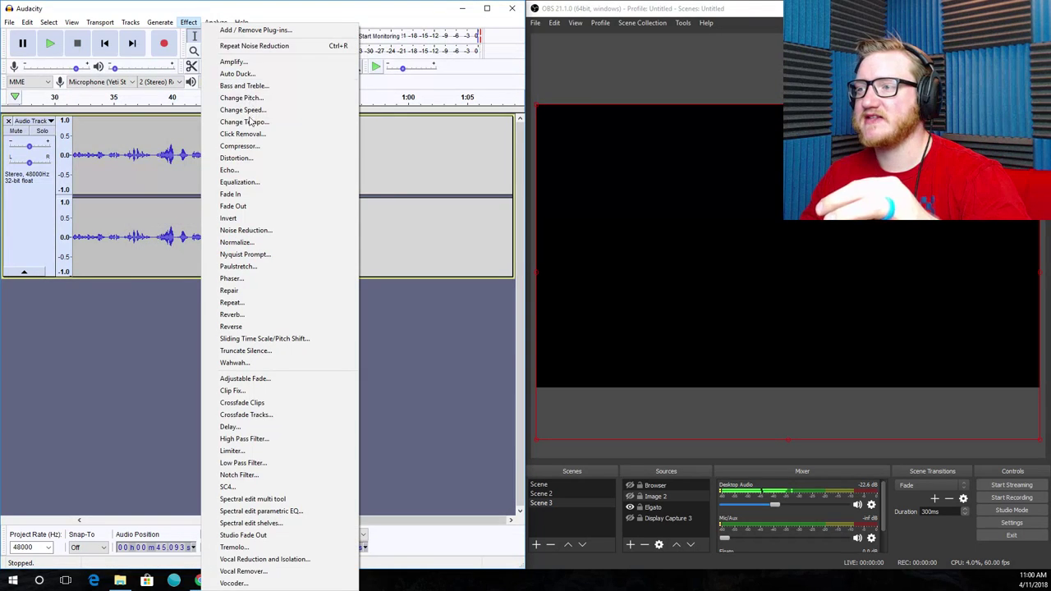
left_click(247, 231)
left_click(288, 324)
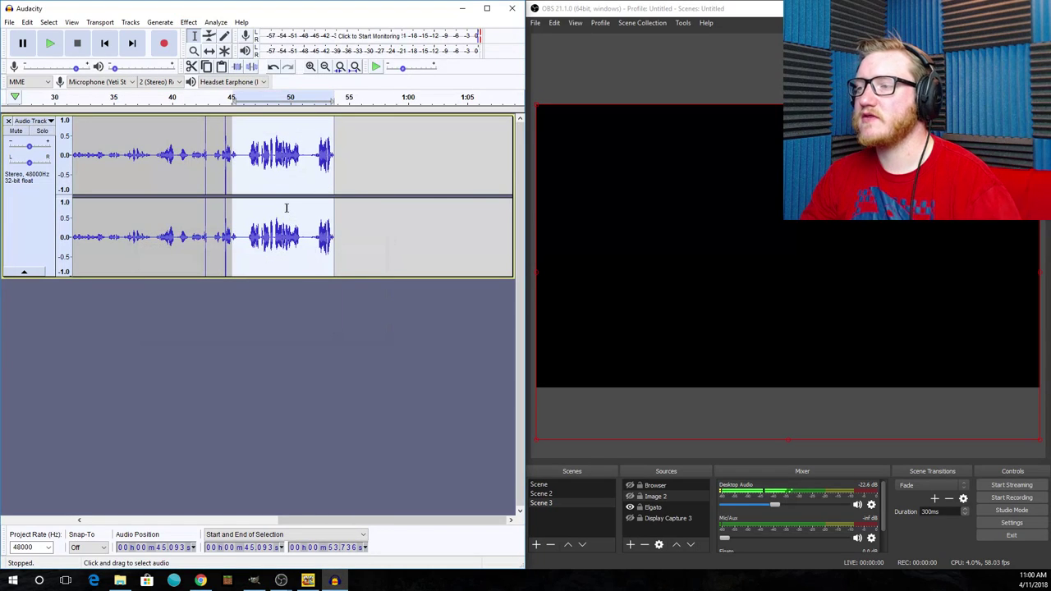
Select the silent stretch from about 50.9 to 51.8 seconds and capture it as the new Noise Reduction profile.
scroll(297, 180, "up", 2, "ctrl")
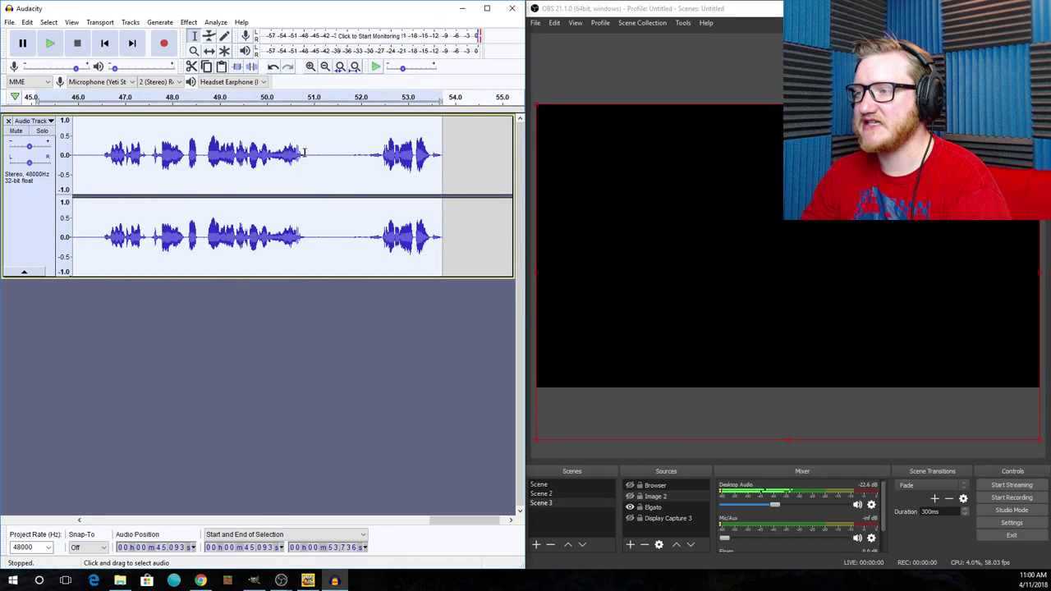
left_click_drag(306, 152, 341, 152)
left_click(188, 22)
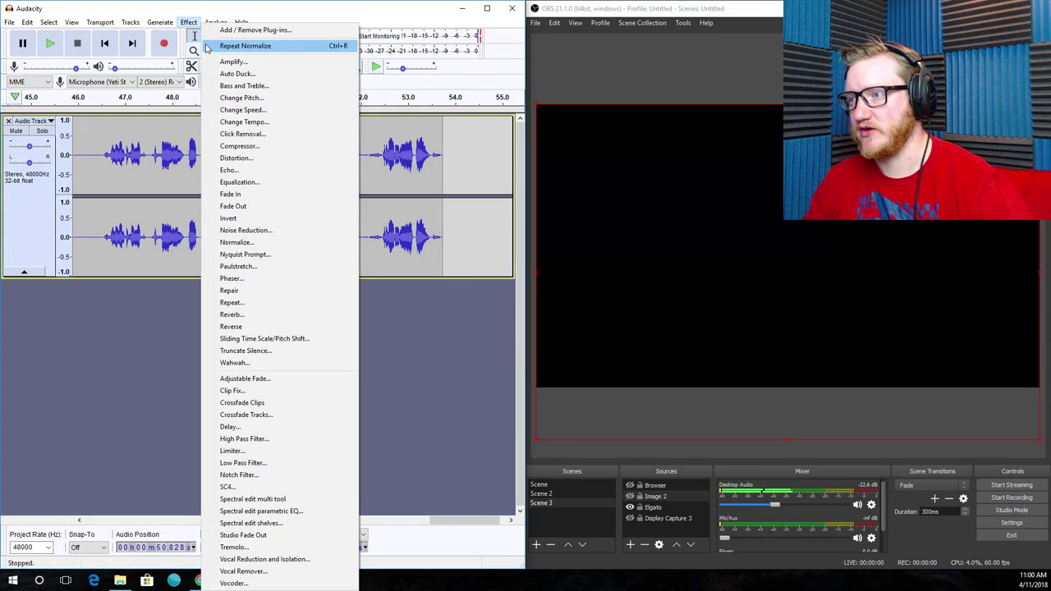
left_click(421, 334)
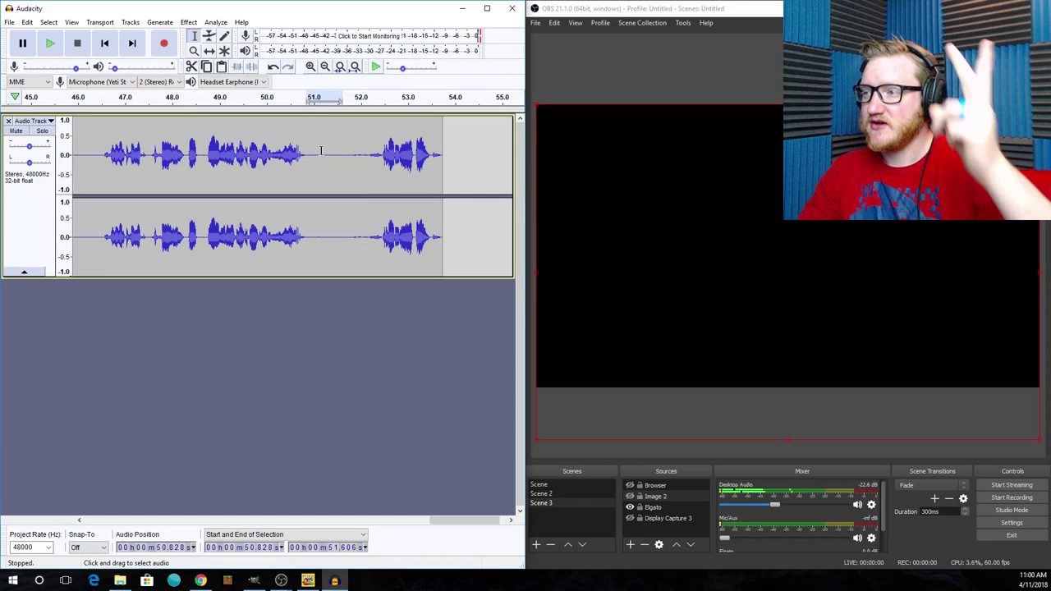
left_click_drag(310, 154, 351, 158)
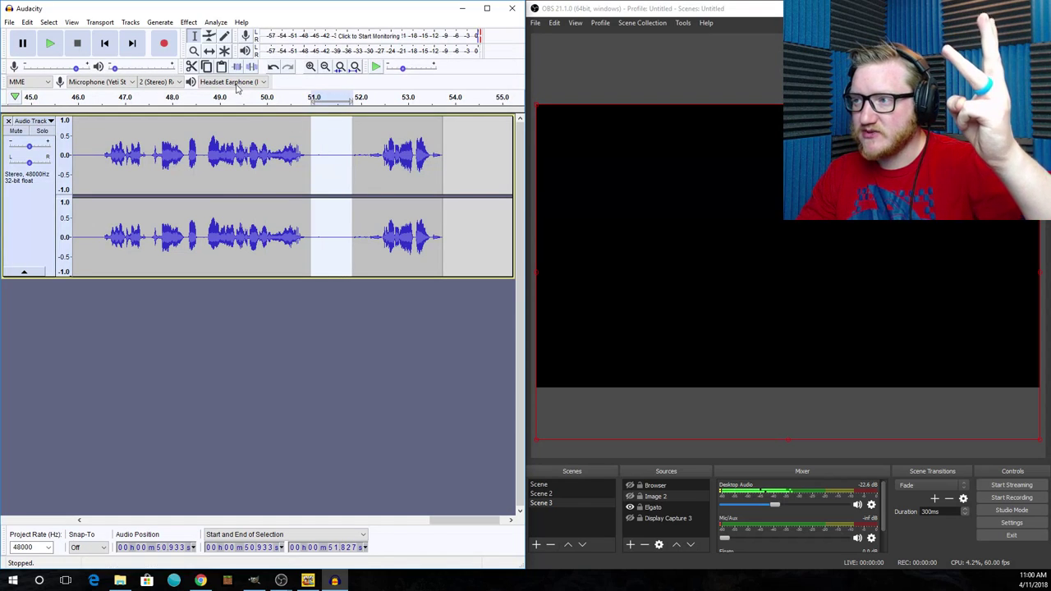
left_click(188, 23)
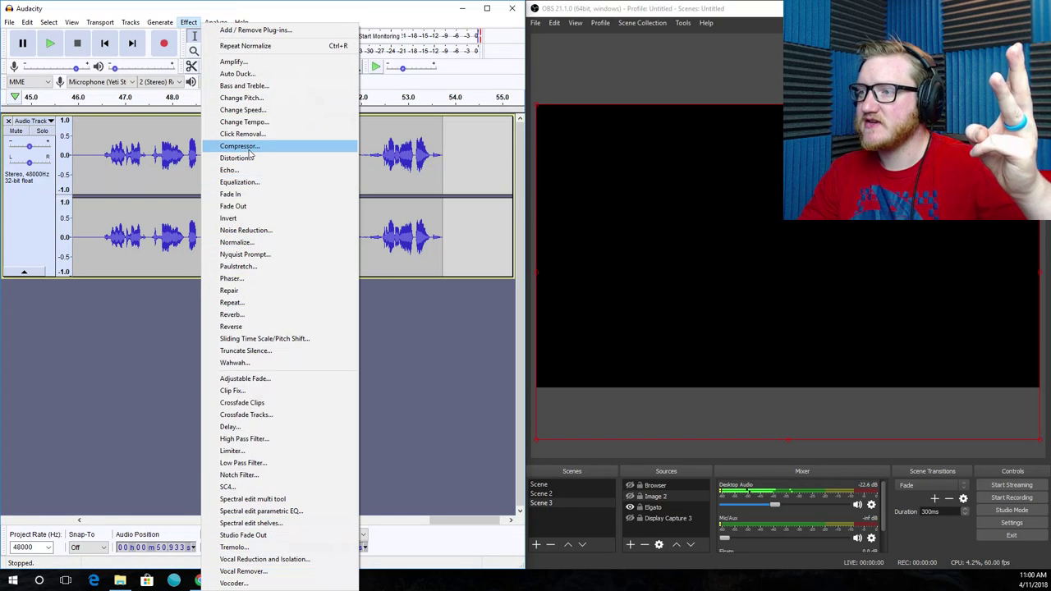
left_click(261, 231)
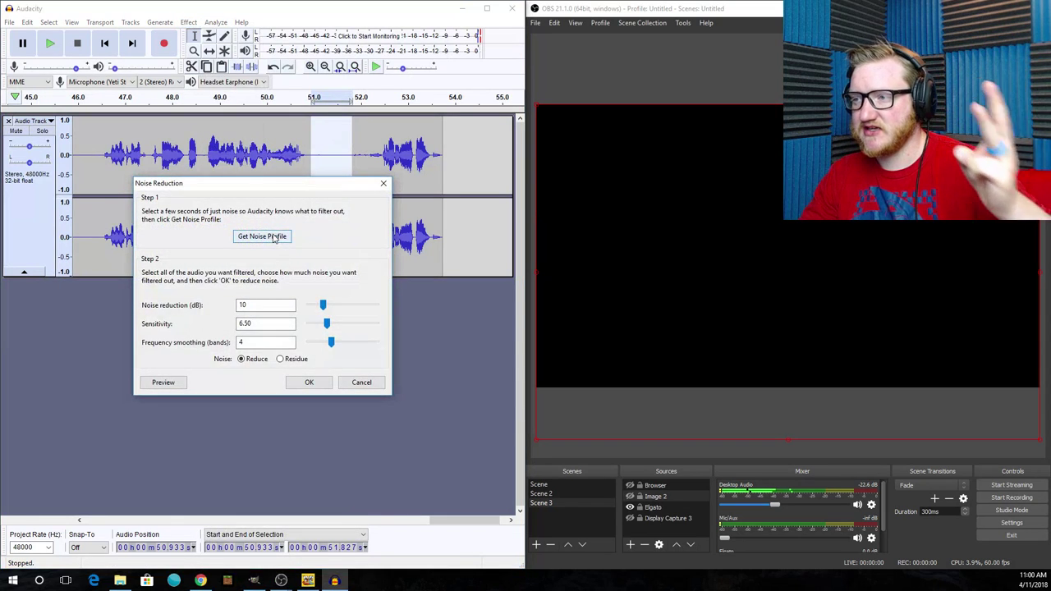
left_click(273, 237)
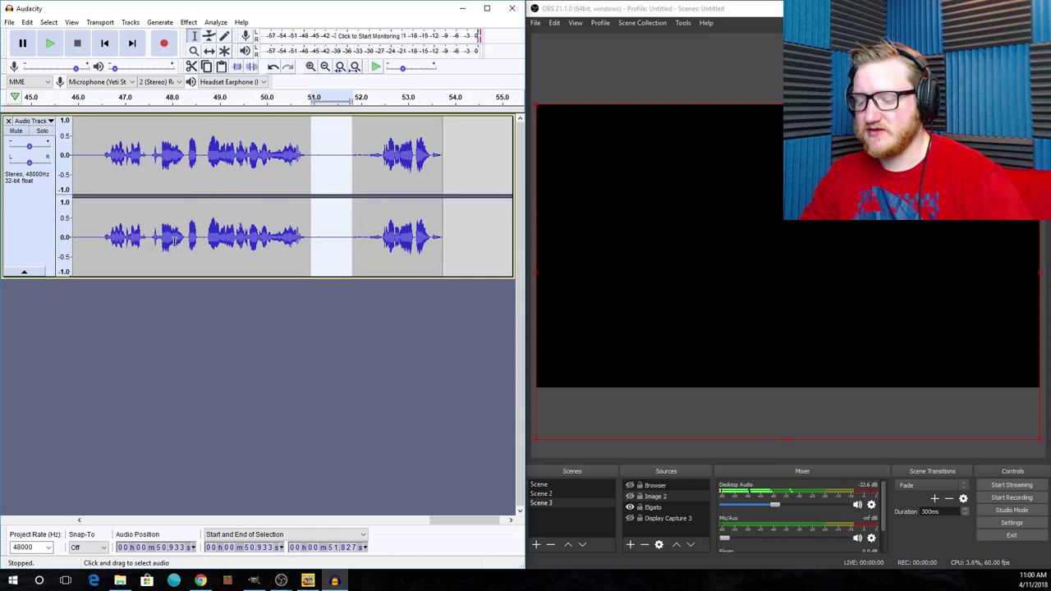
Apply Noise Reduction from about 45.6 seconds to the clip's end with 10 dB reduction, sensitivity 6.50 and 4 smoothing bands.
scroll(177, 239, "down", 1, "ctrl")
left_click_drag(118, 163, 318, 180)
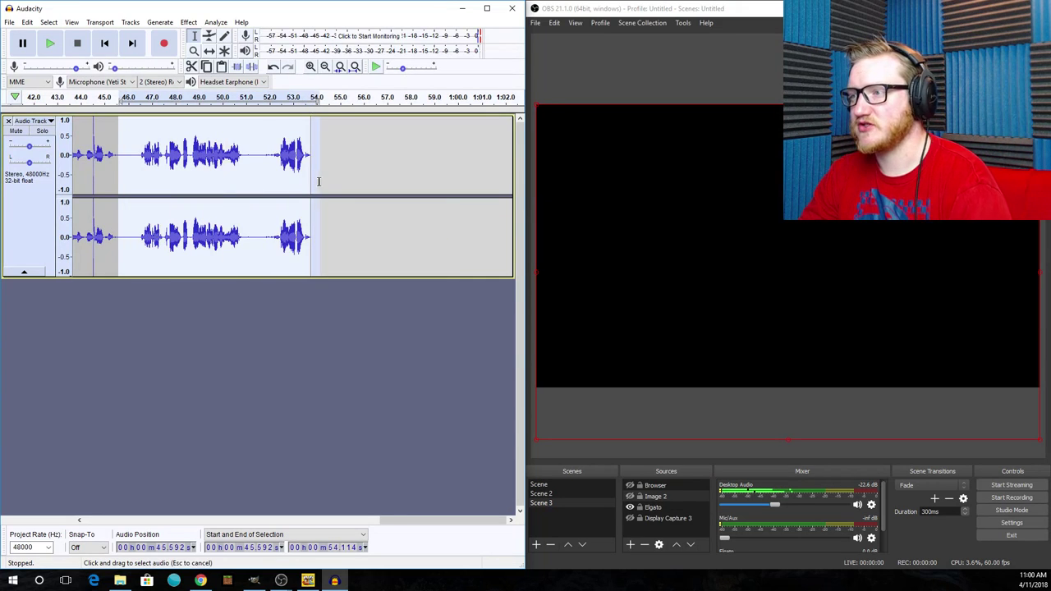
left_click(188, 22)
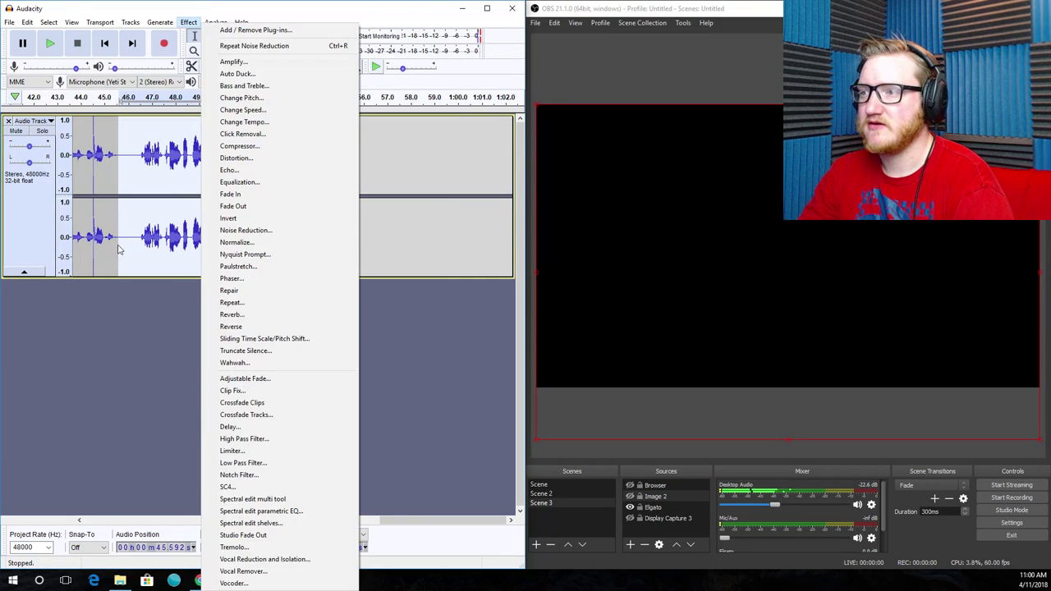
left_click(238, 231)
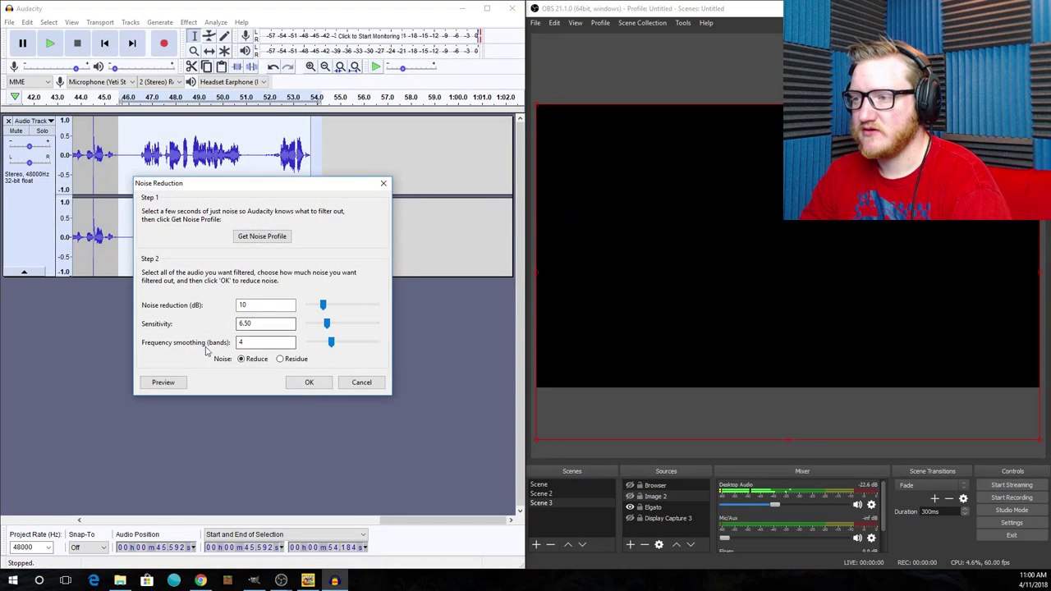
left_click(319, 384)
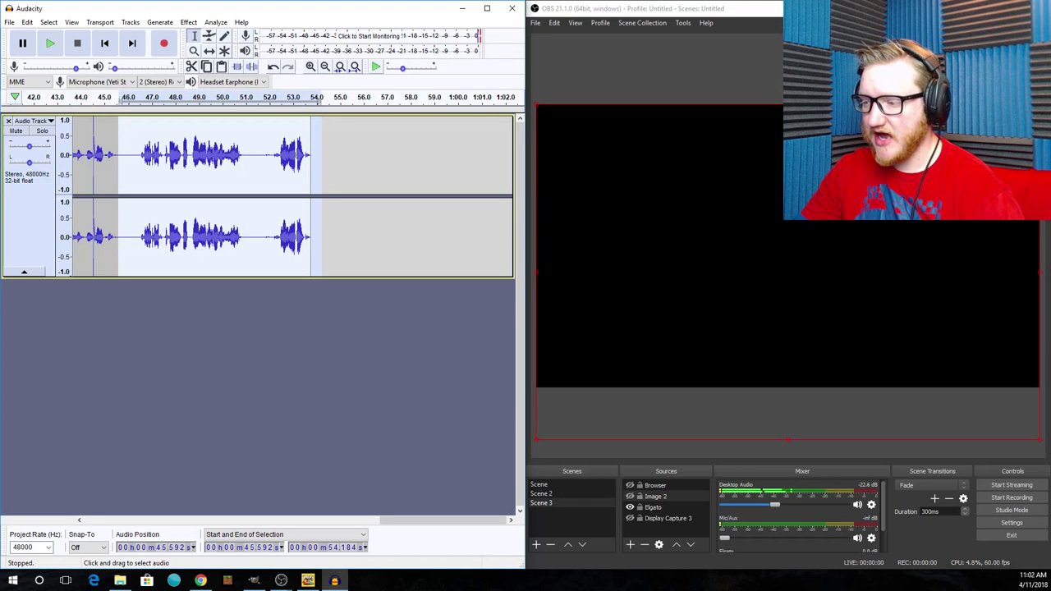
Switch to OBS and raise the Mic/Aux volume to 0.0 dB in the mixer.
key("alt+Tab")
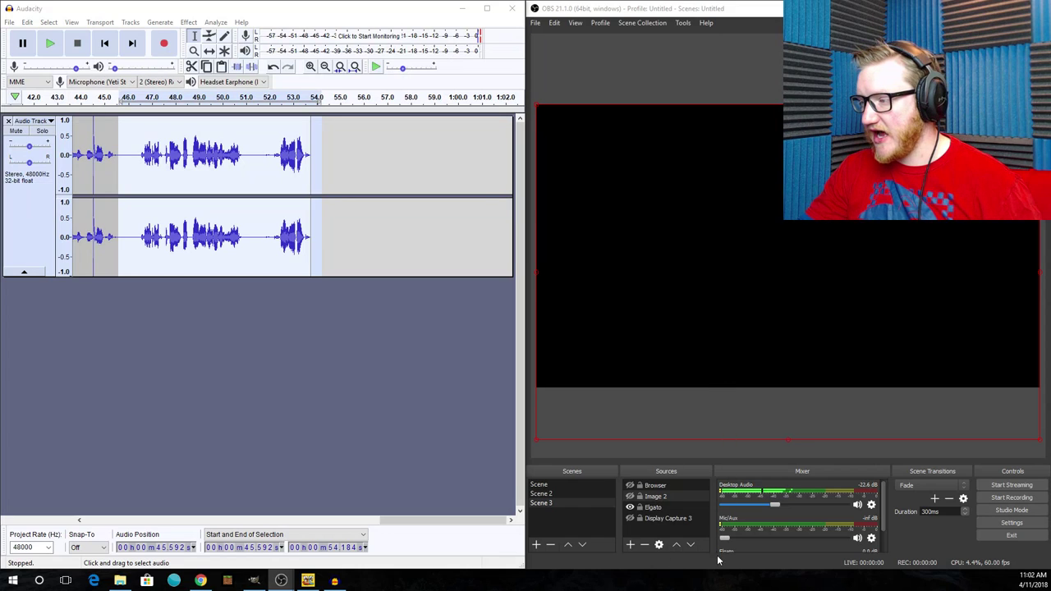
left_click_drag(724, 540, 845, 538)
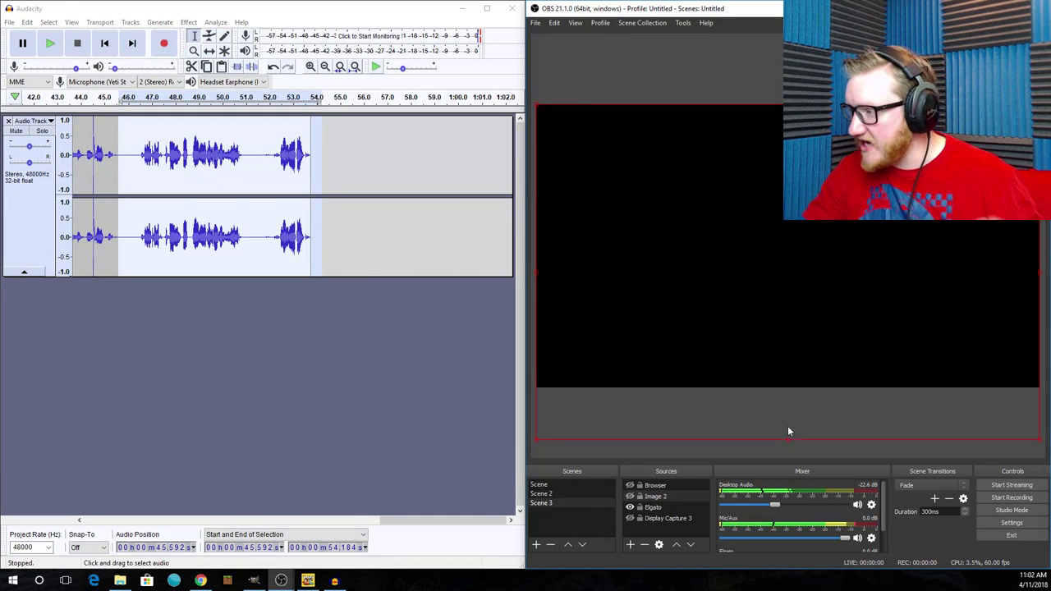
Lower the Mic/Aux volume to -inf dB in the mixer and maximize the OBS window.
left_click_drag(818, 539, 723, 538)
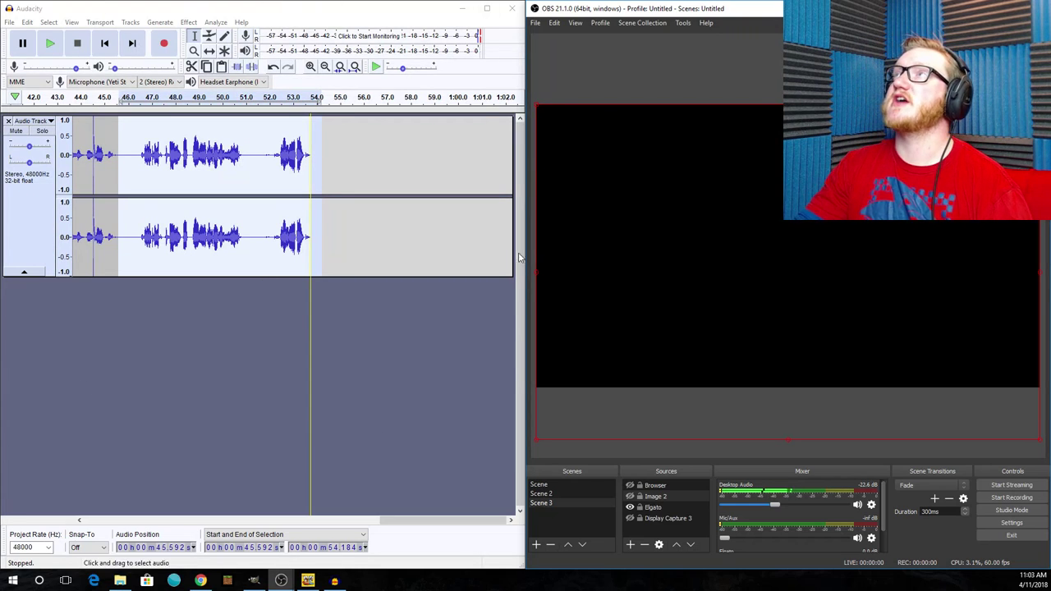
key("super+Up")
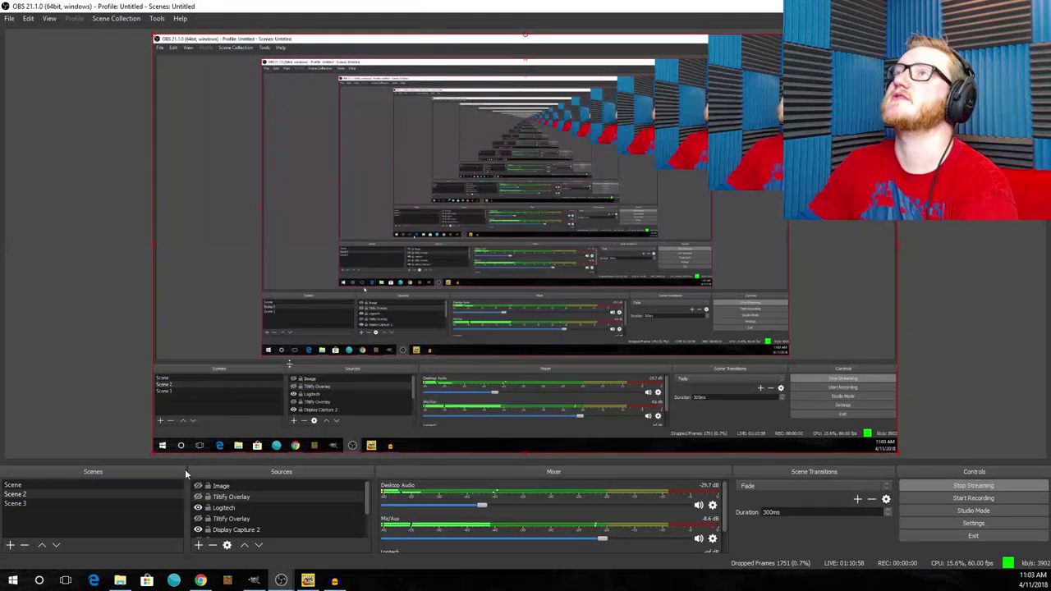
Open the filters of the Logitech webcam source in Scene 2.
double_click(228, 508)
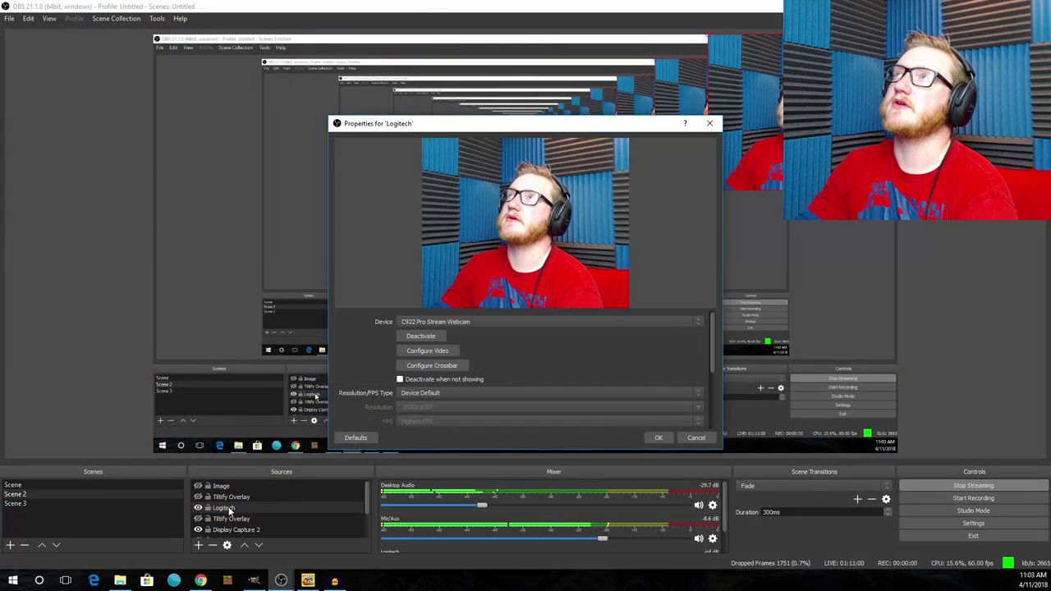
left_click(694, 438)
right_click(226, 510)
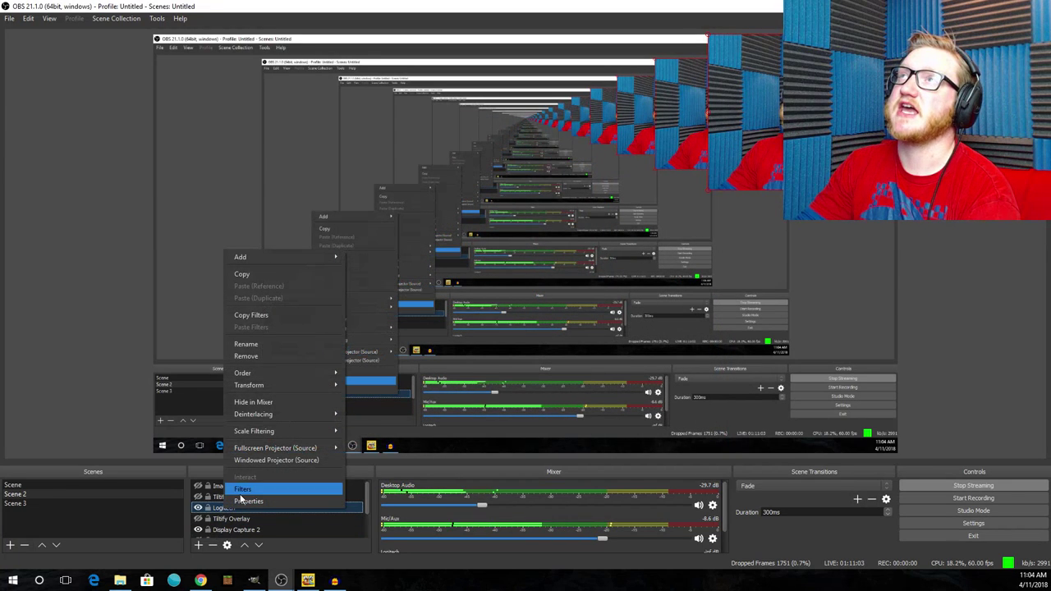
left_click(241, 492)
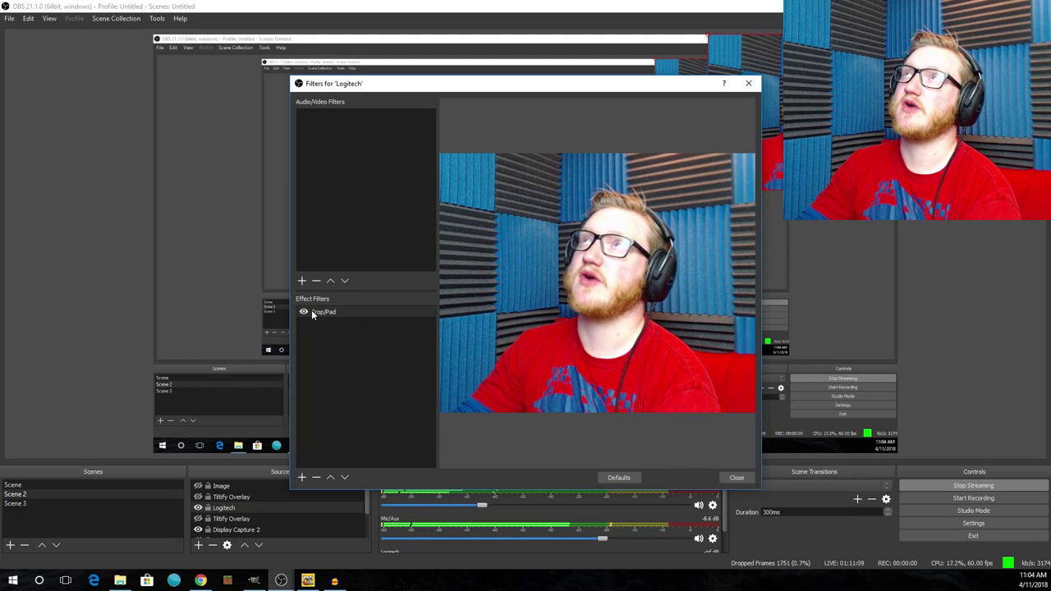
left_click(303, 478)
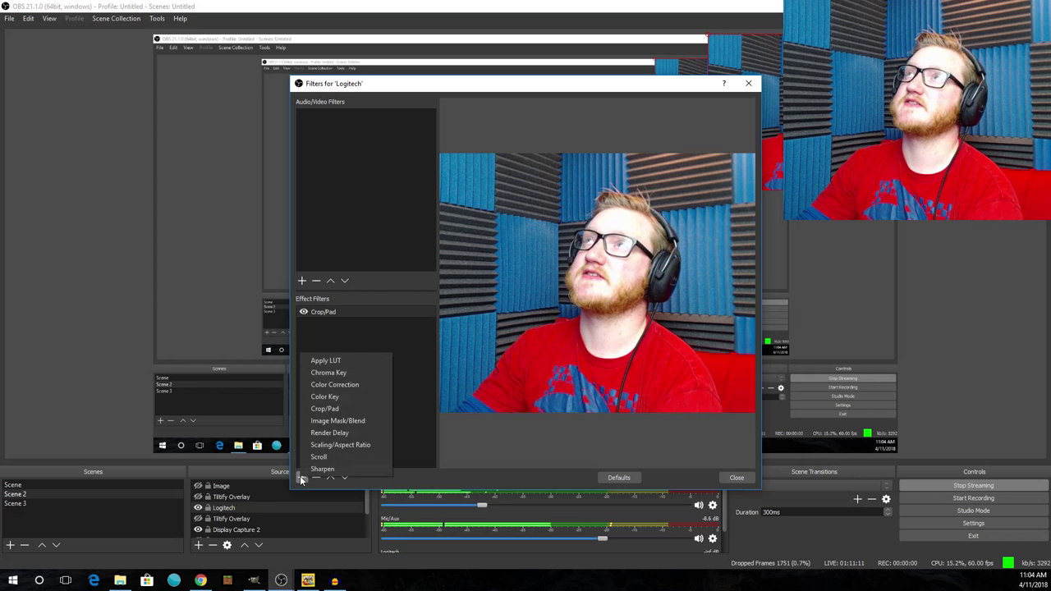
left_click(319, 409)
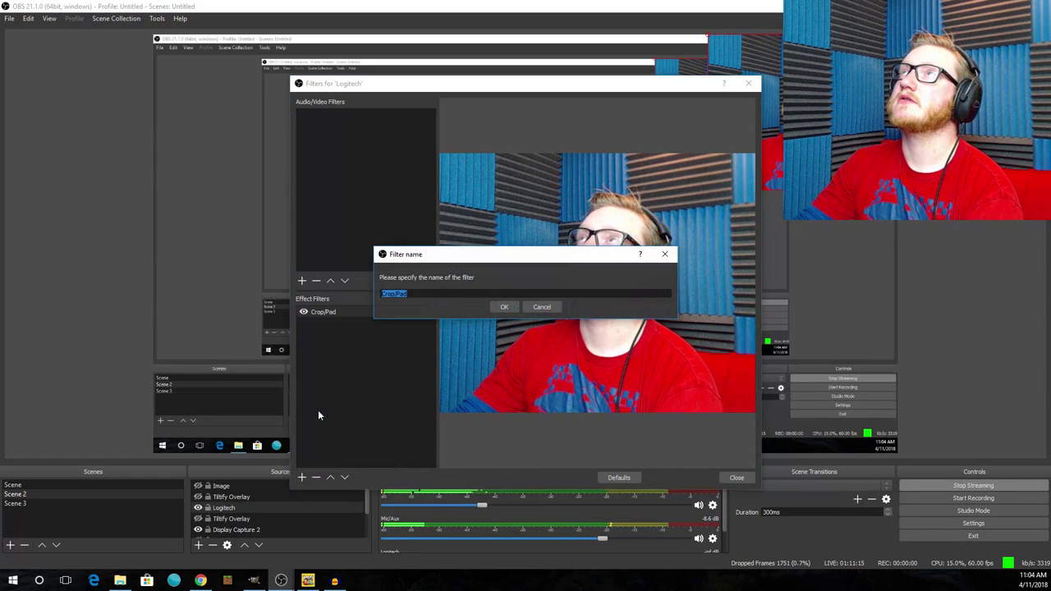
left_click(508, 305)
left_click(561, 304)
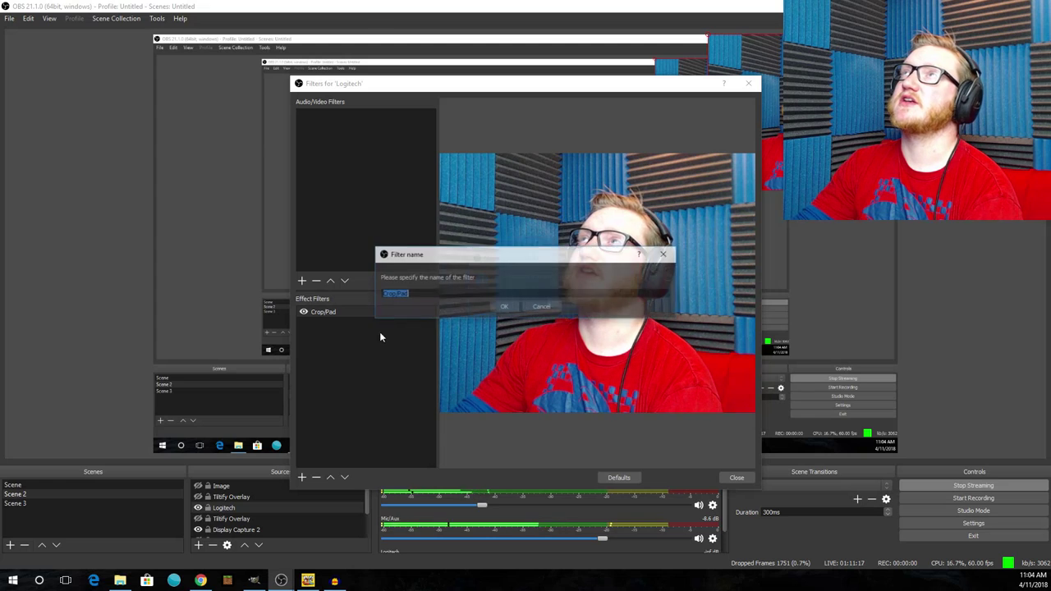
left_click(538, 305)
Reduce the Left value of the Logitech source's existing Crop/Pad filter to widen the webcam picture, and close the filters.
left_click(328, 312)
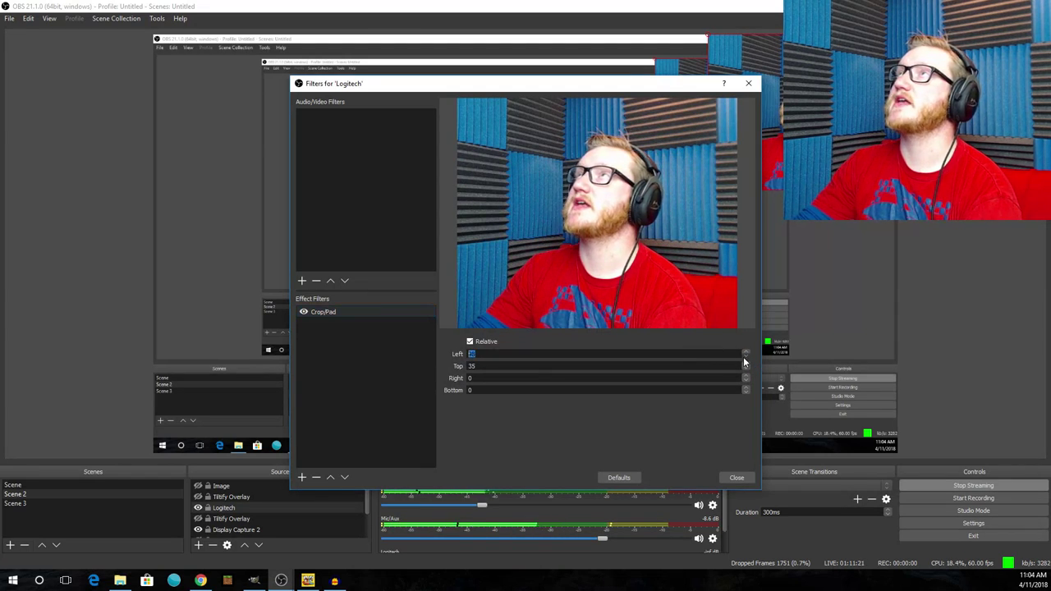
left_click(744, 357)
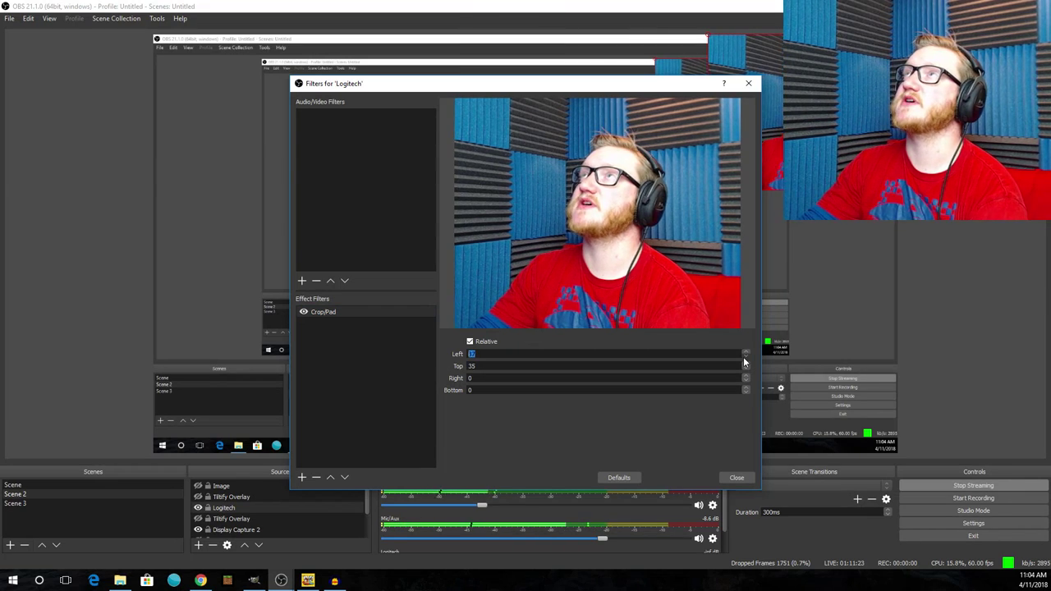
left_click(744, 357)
left_click(744, 357)
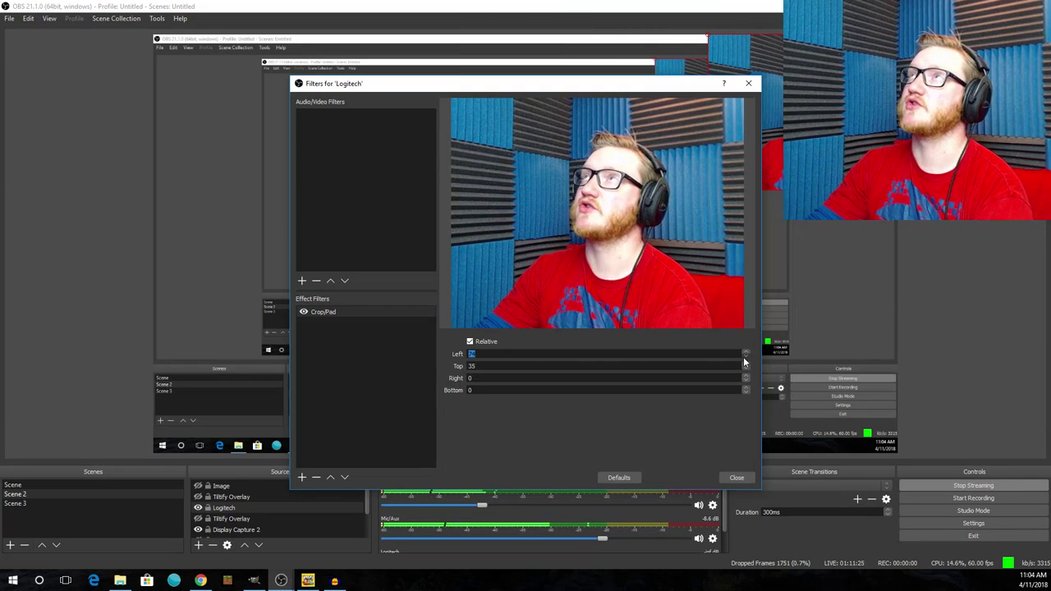
left_click(744, 357)
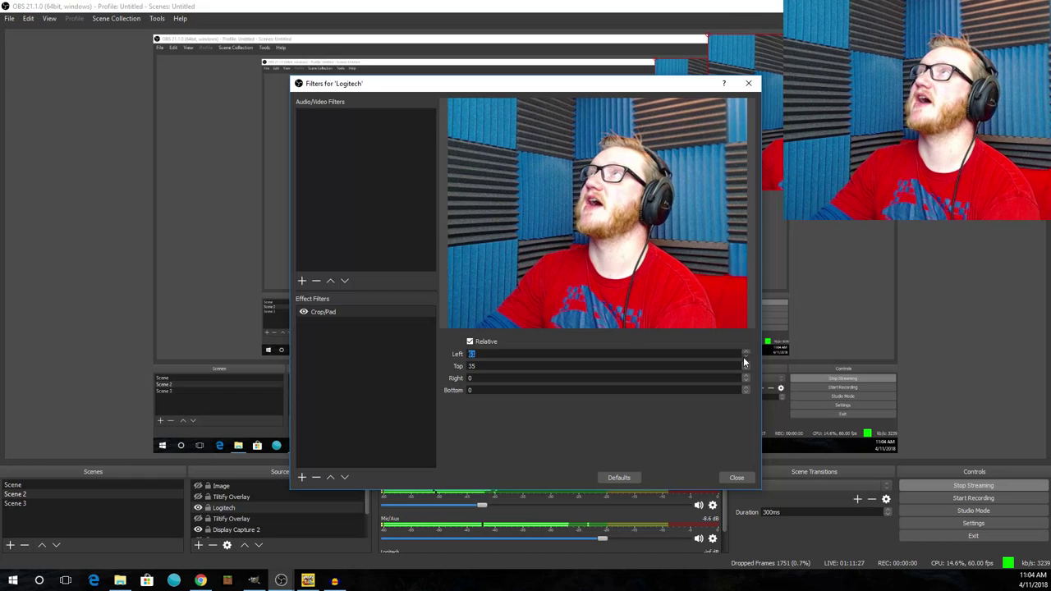
left_click(744, 357)
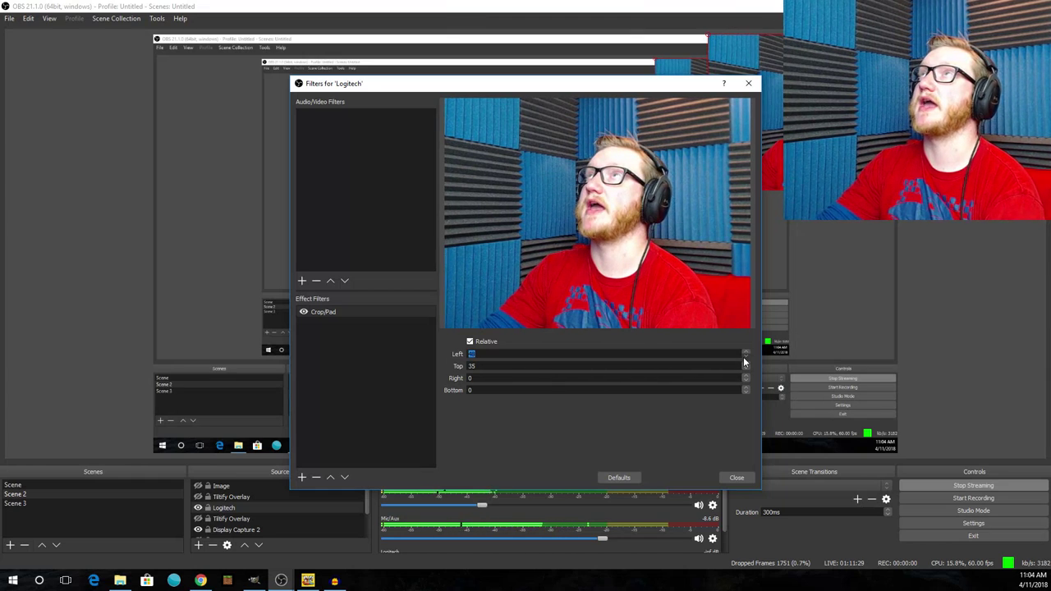
left_click(744, 357)
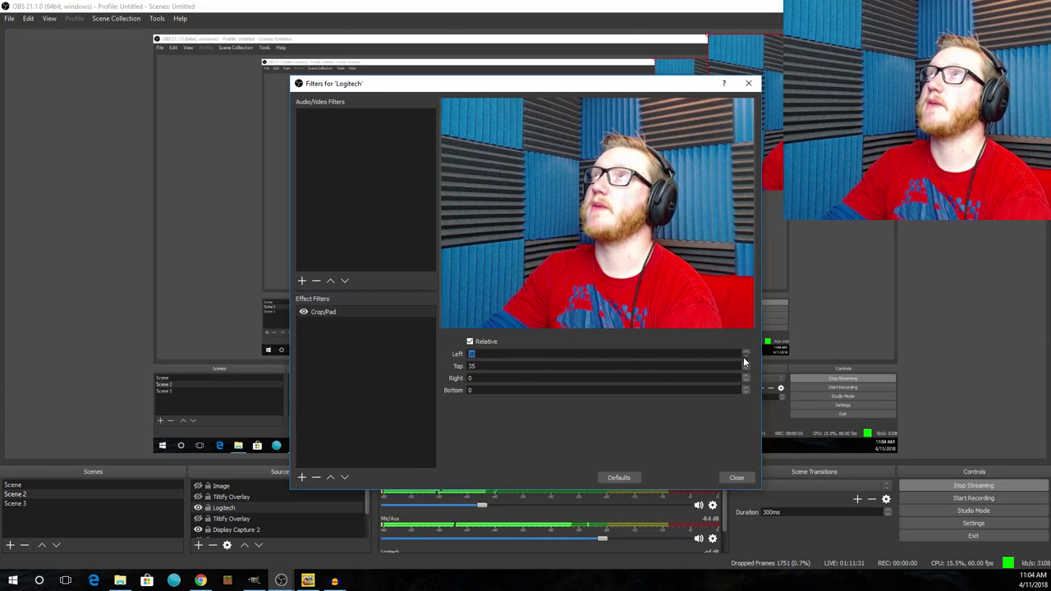
left_click(744, 357)
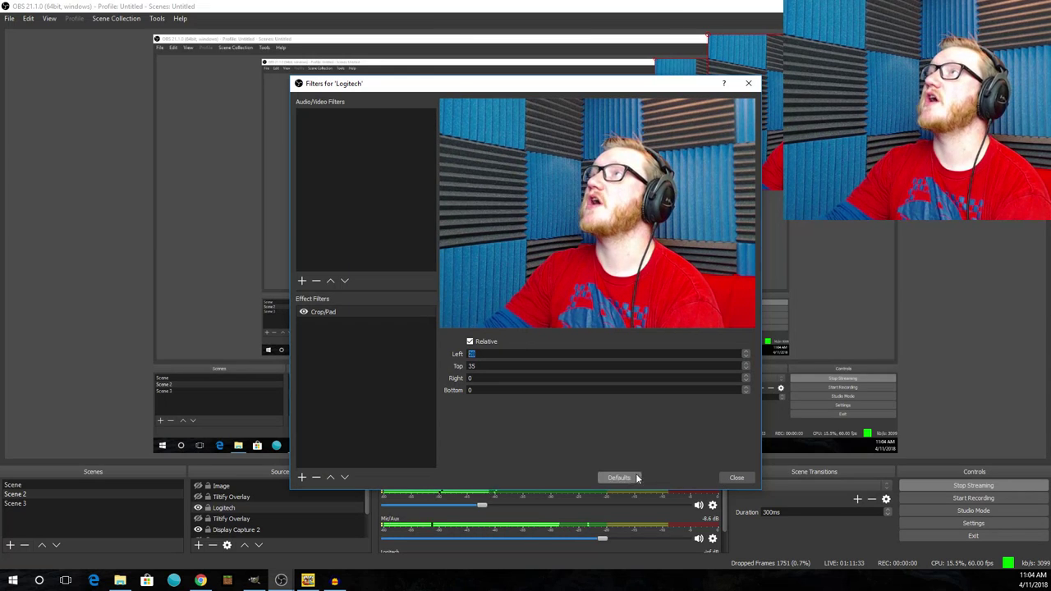
left_click(725, 473)
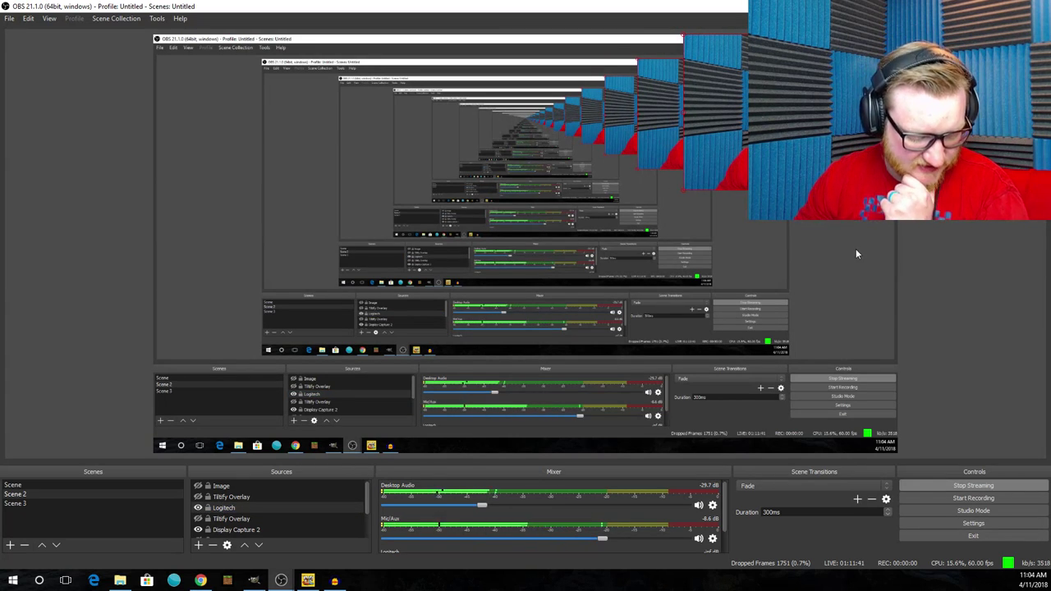
Show the Image source in Scene 2 and hide it again.
left_click(198, 486)
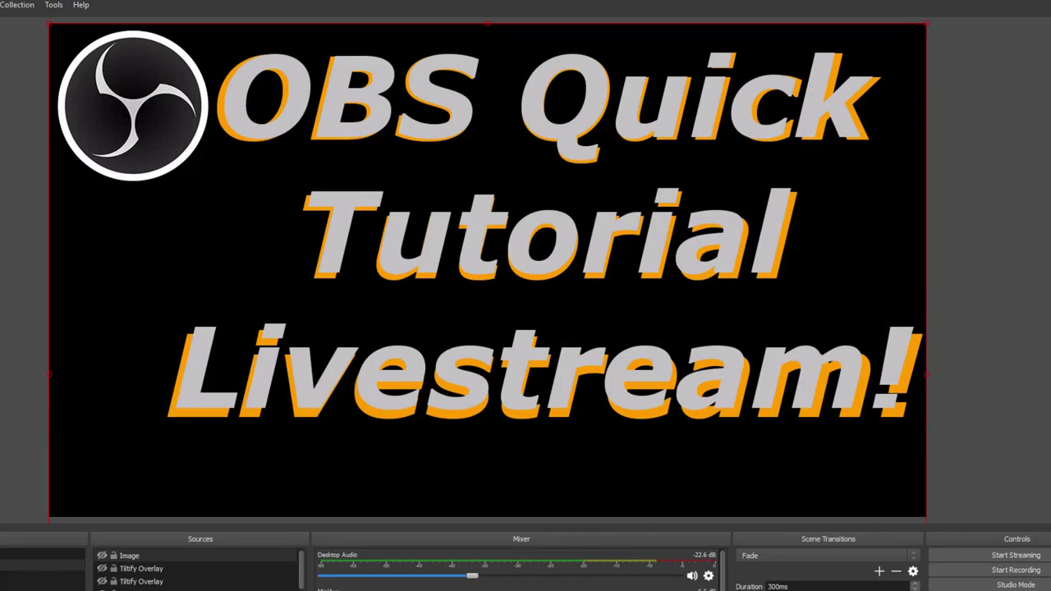
left_click(198, 486)
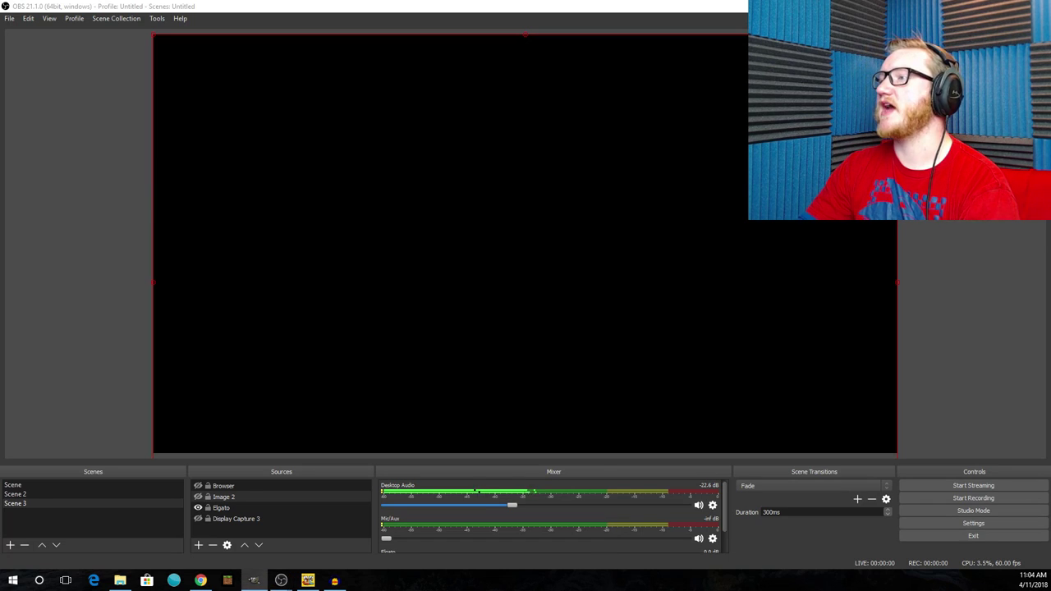
Switch to GIMP, bring up the toolbox and check the transparency options for the screenshot layer.
key("alt+Tab")
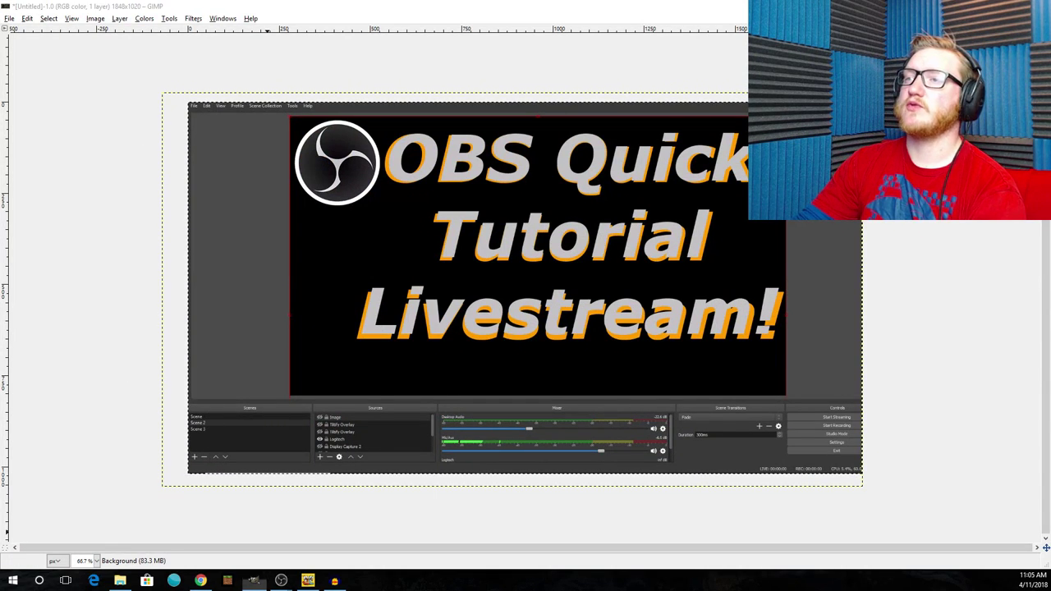
key("ctrl+b")
right_click(536, 182)
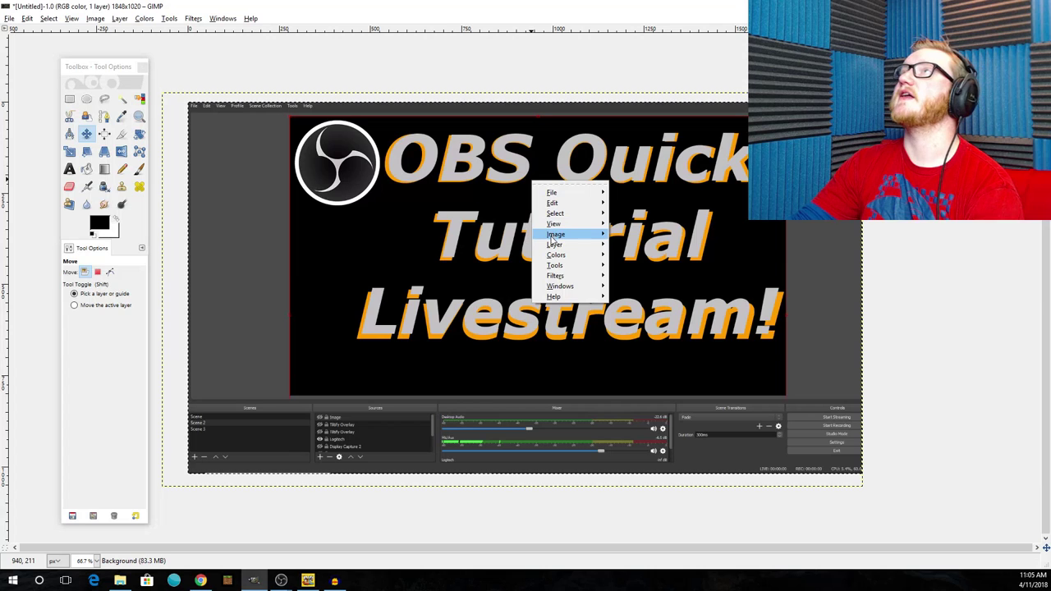
mouse_move(555, 245)
mouse_move(646, 359)
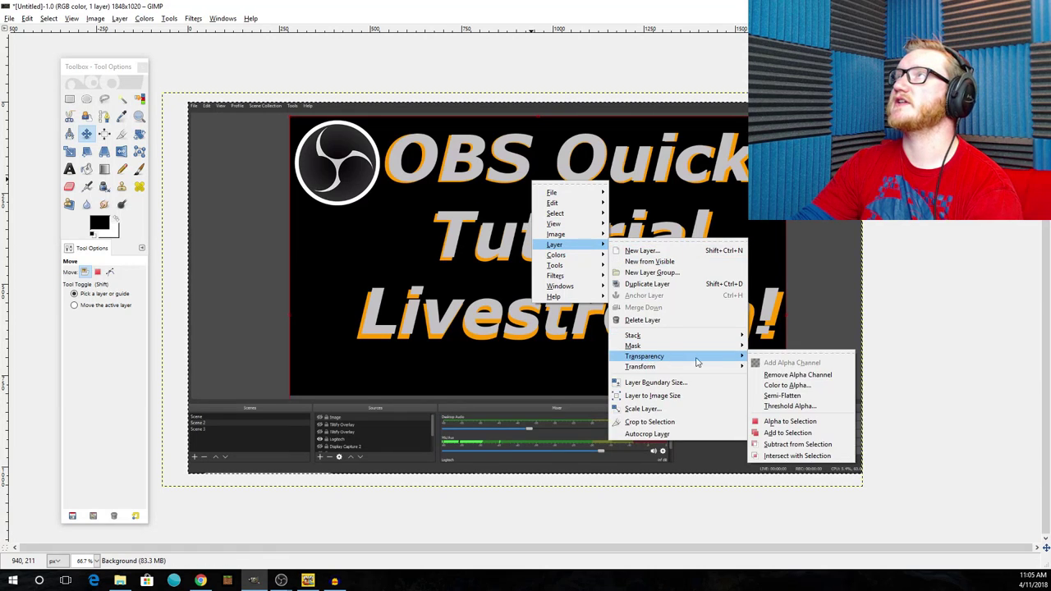
left_click(919, 338)
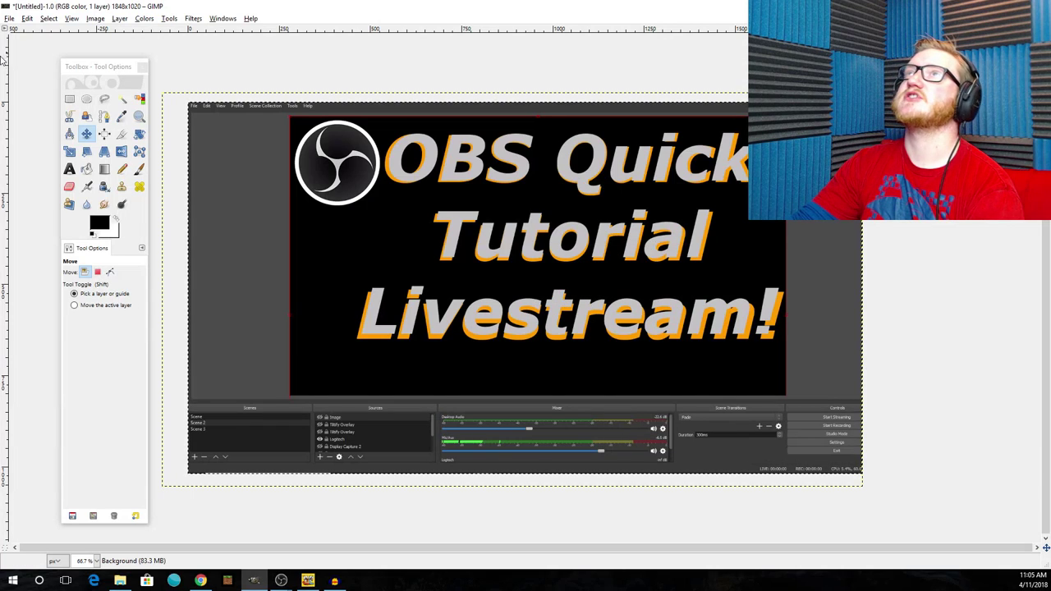
Make a rectangular selection of about 1366 × 765 px around the OBS preview area in the screenshot.
left_click(69, 186)
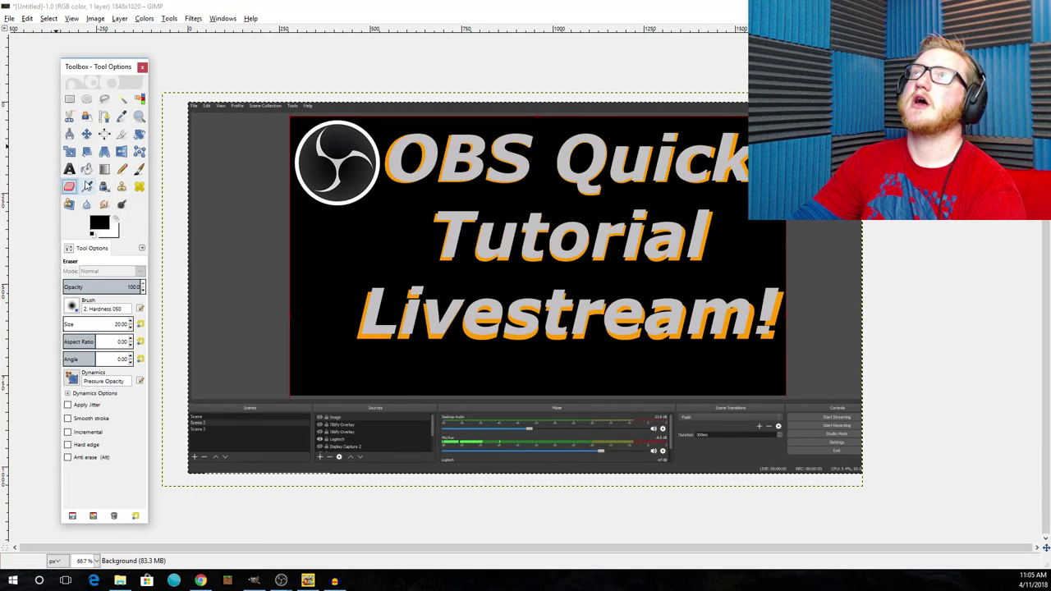
left_click(70, 99)
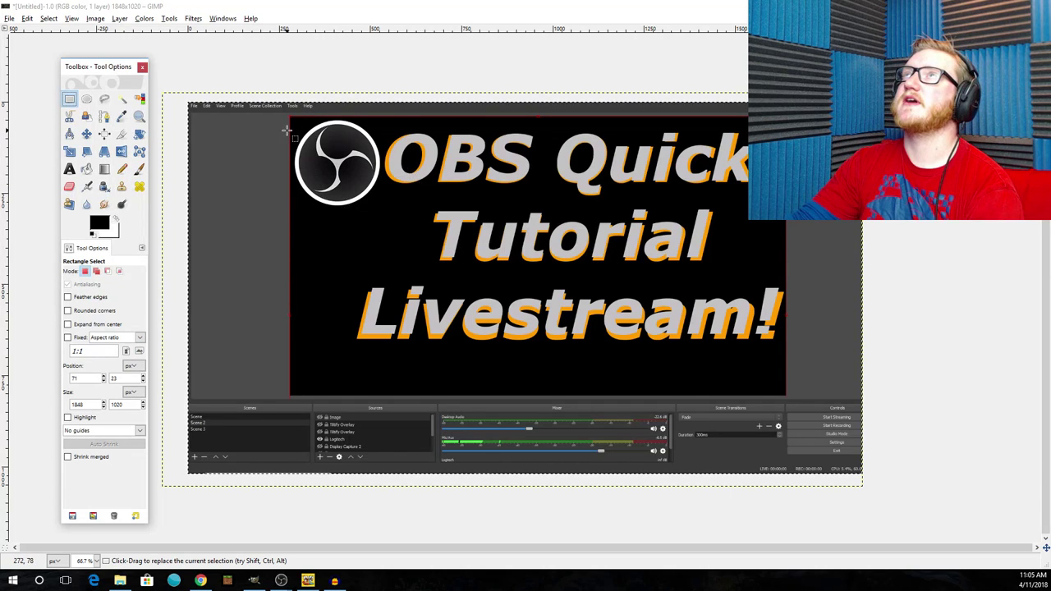
left_click_drag(288, 117, 786, 395)
key("Return")
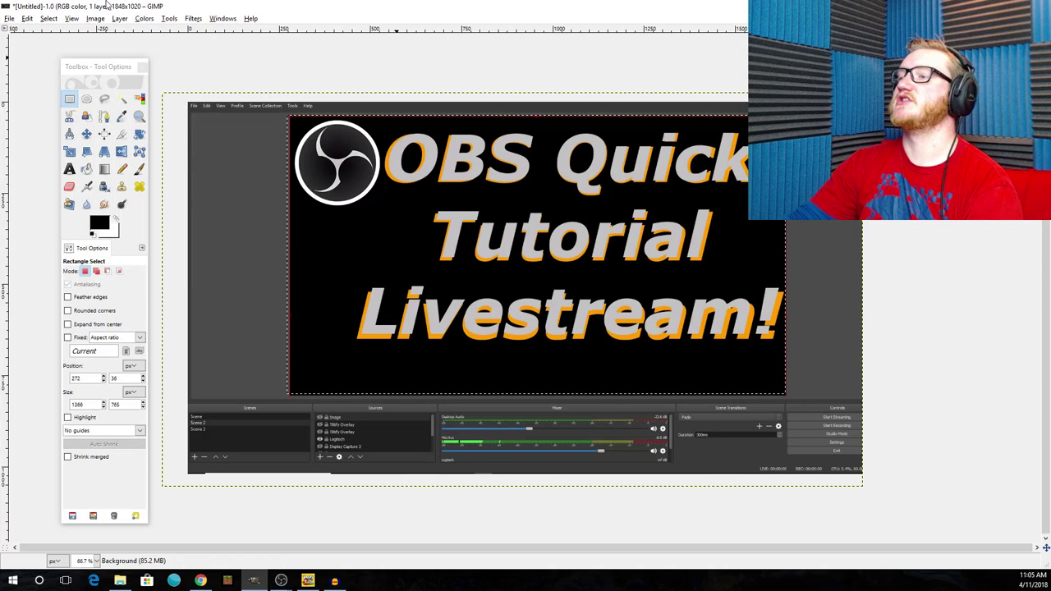
Erase the selected preview area to transparency with the Eraser at a brush size of about 396.
left_click(69, 187)
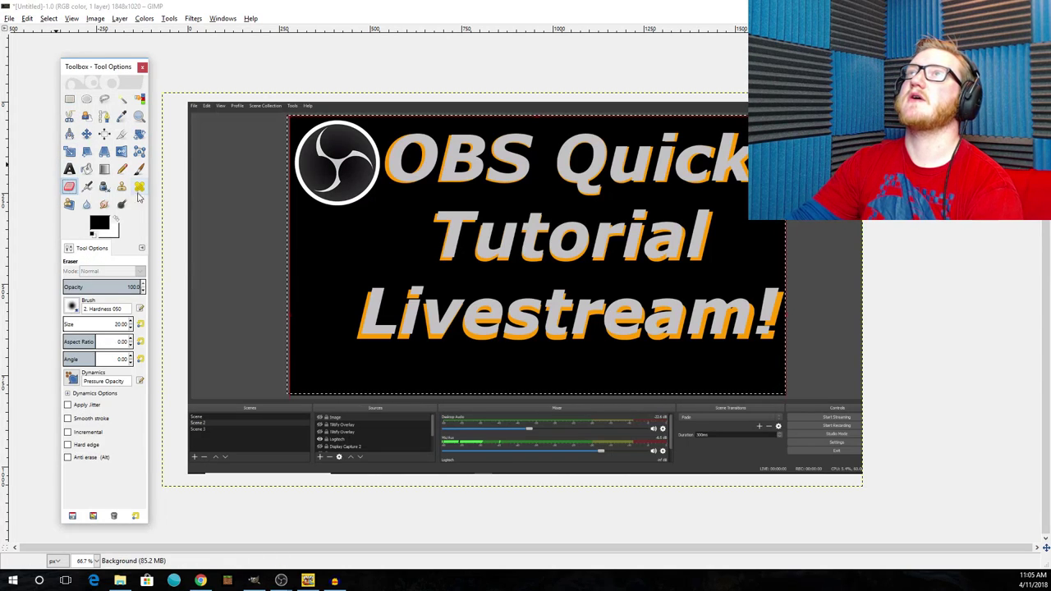
left_click_drag(71, 325, 92, 325)
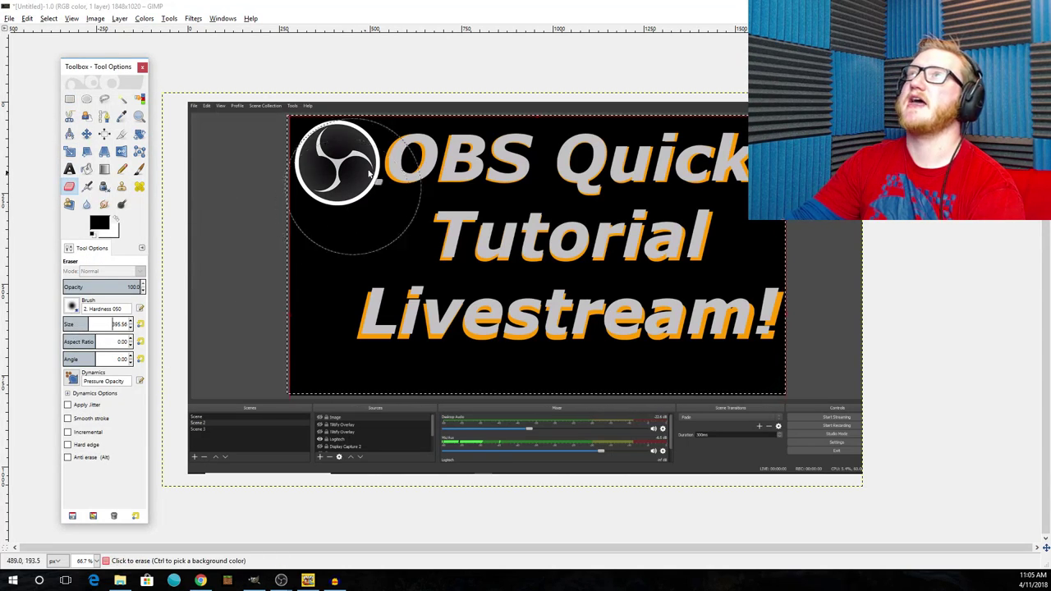
mouse_move(352, 176)
left_mouse_down()
mouse_move(304, 120)
mouse_move(201, 394)
mouse_move(277, 195)
mouse_move(928, 291)
left_mouse_up()
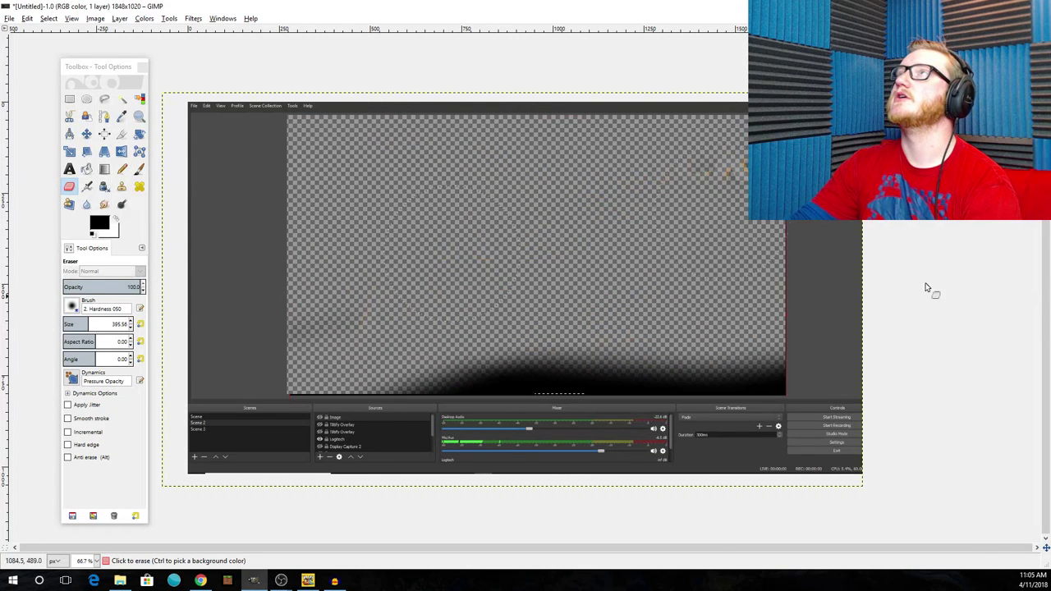
left_click_drag(1049, 248, 751, 348)
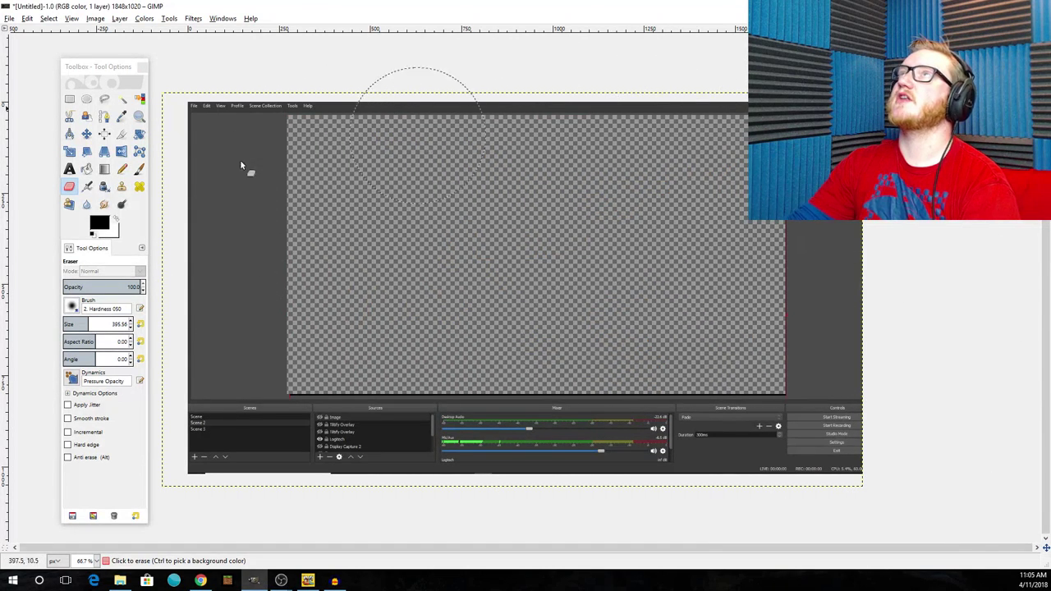
Export the image as OBS TUTORIAL.PNG to the Documents folder with the preset PNG options and compression level 9.
left_click(9, 18)
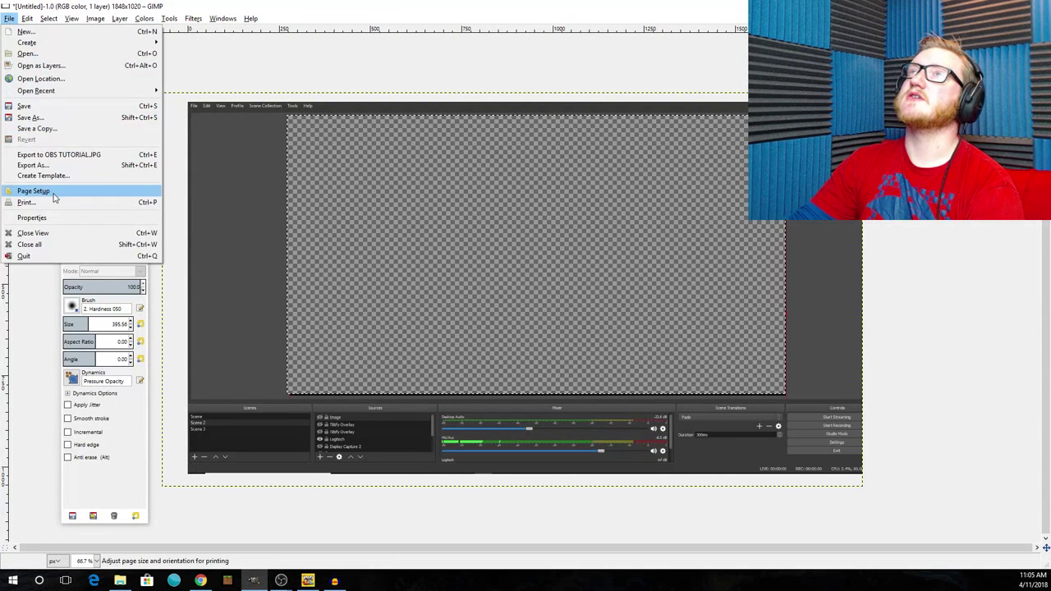
left_click(255, 192)
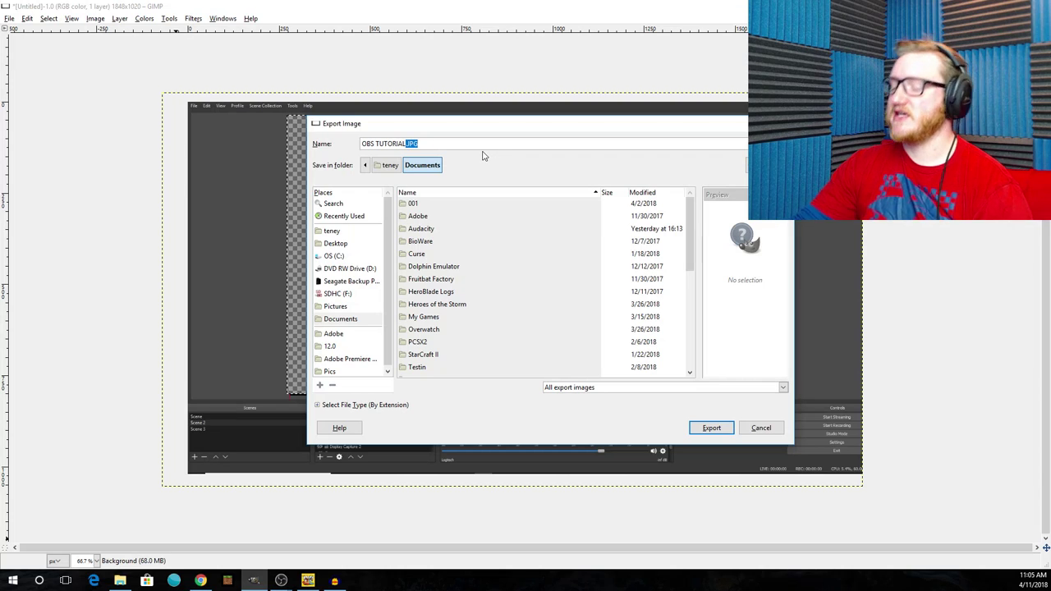
type("G")
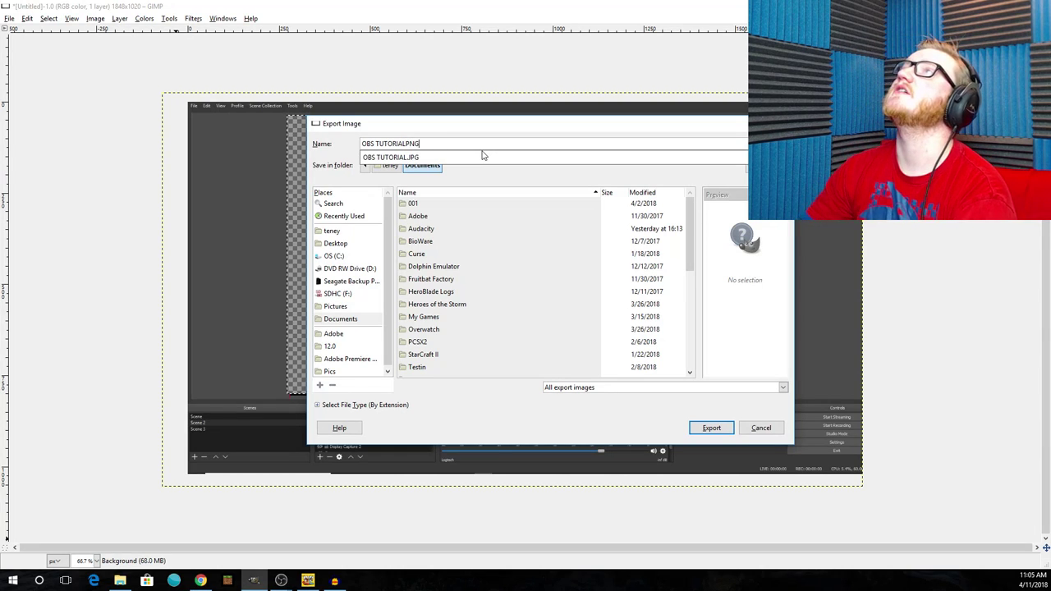
left_click(406, 144)
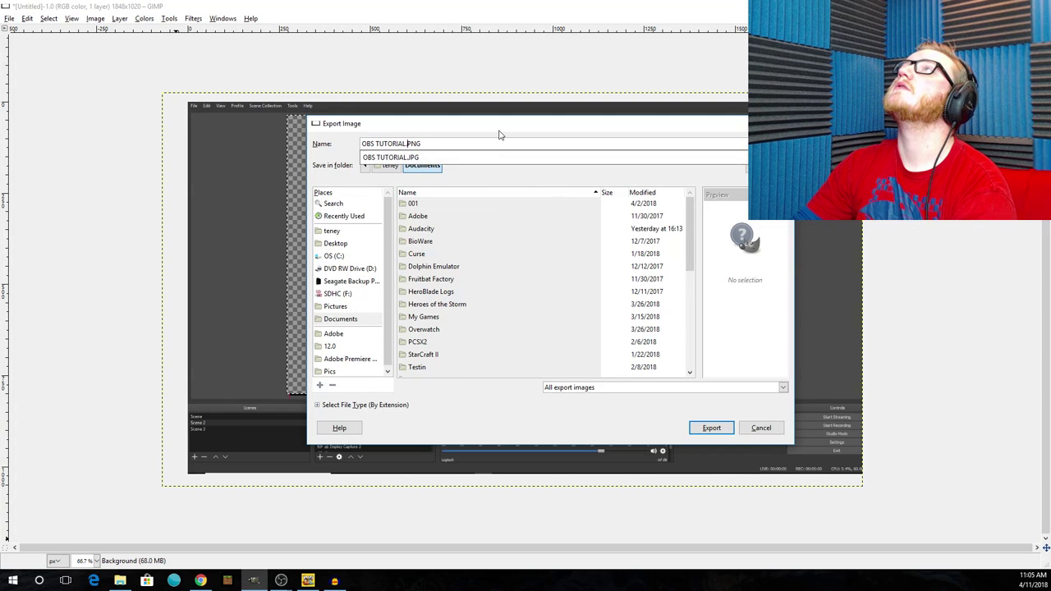
left_click(490, 143)
left_click(700, 430)
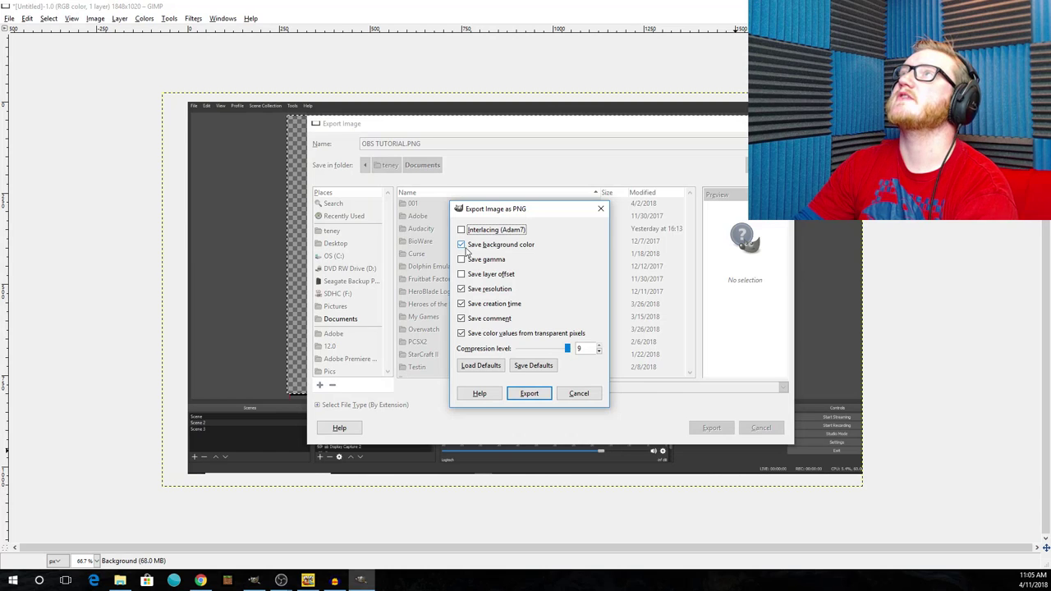
left_click(530, 393)
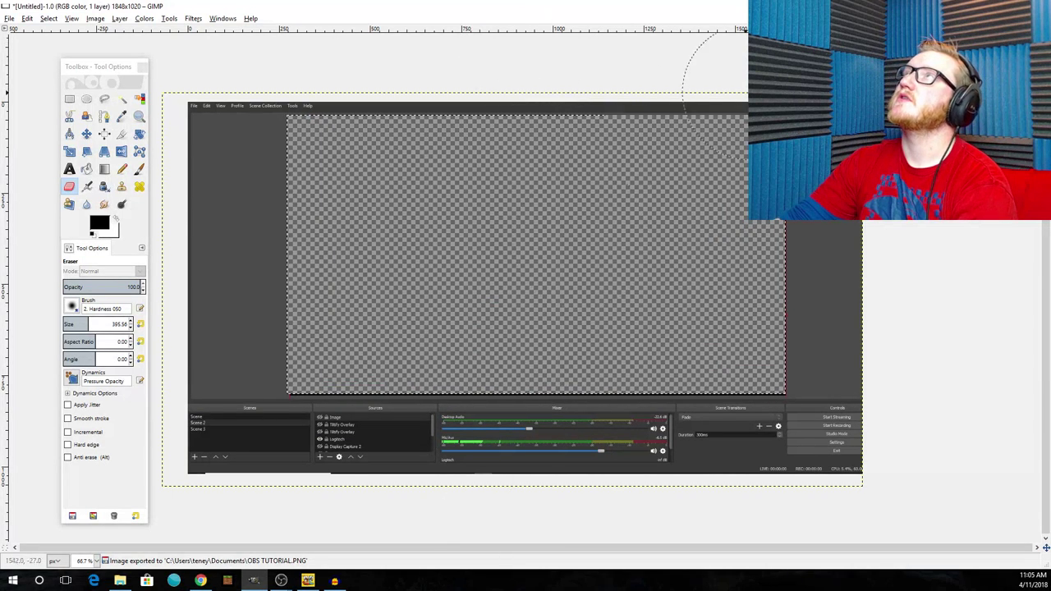
left_click(10, 18)
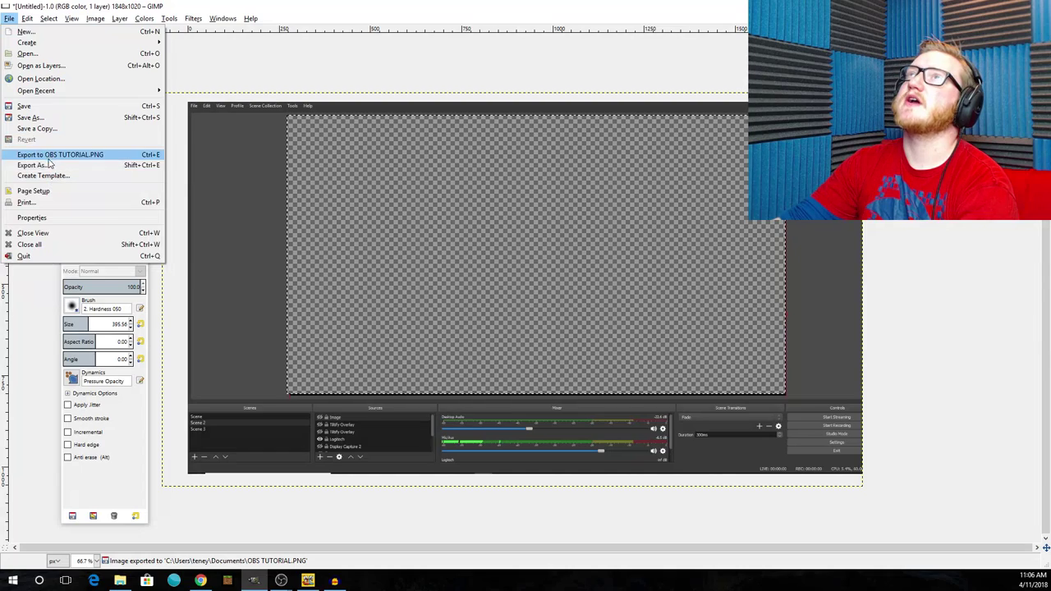
left_click(47, 163)
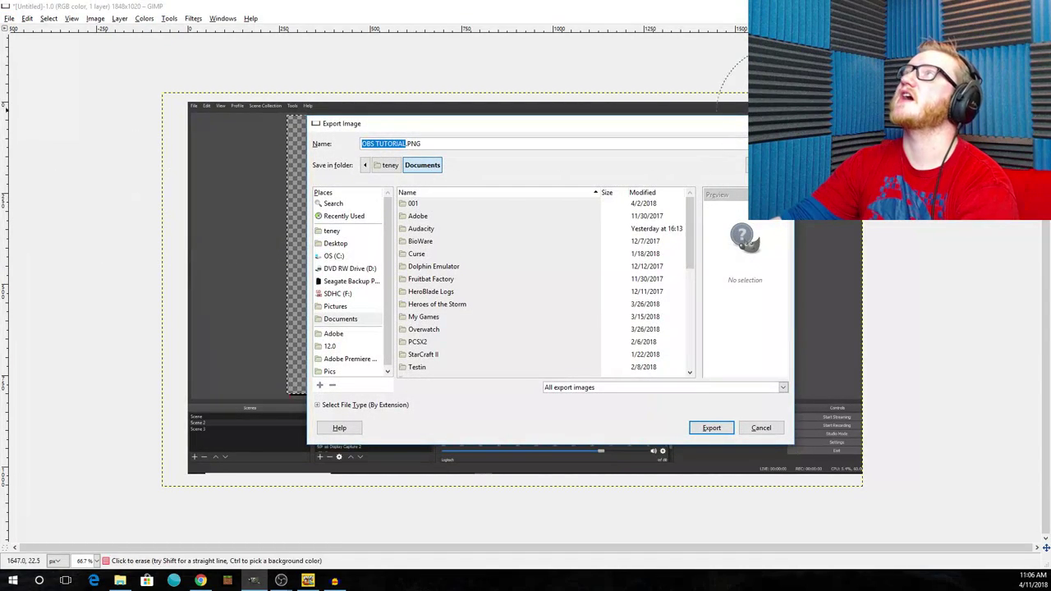
key("Return")
Close the untitled image, discarding its changes, and quit GIMP to return to OBS.
key("ctrl+w")
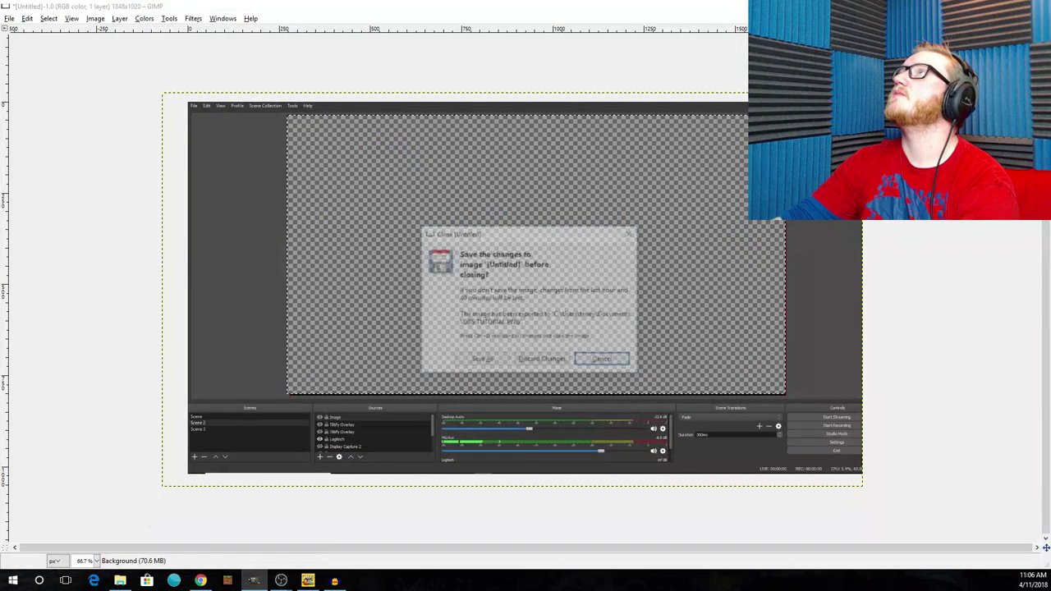
left_click(548, 364)
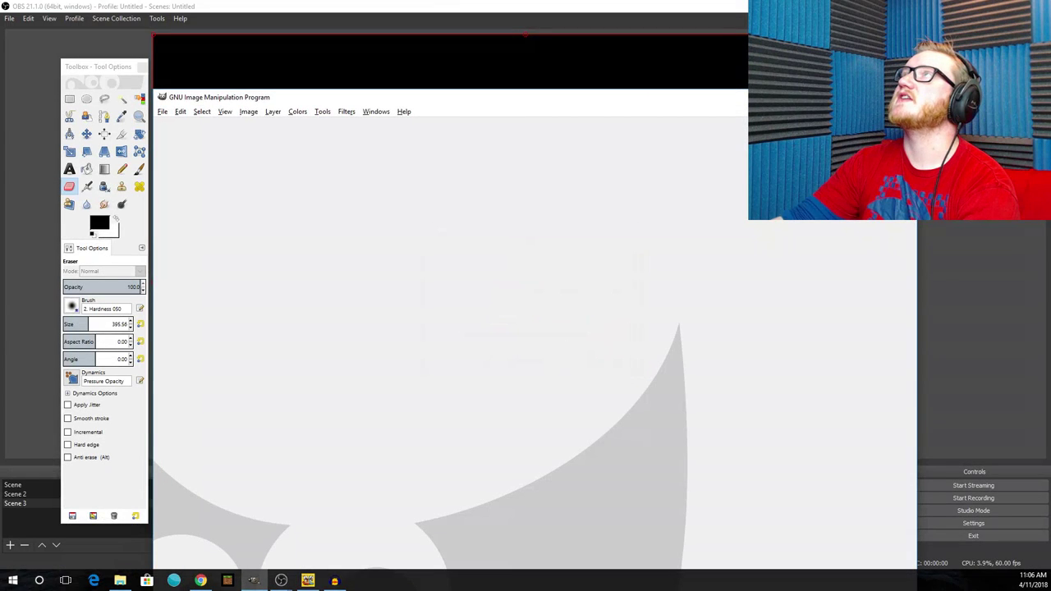
key("ctrl+q")
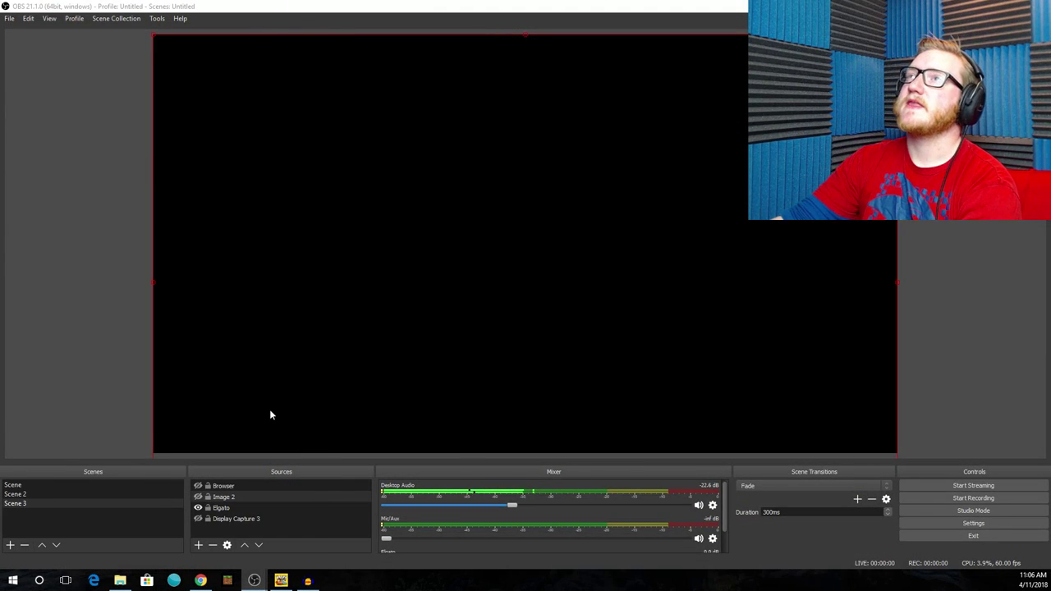
Replace the picture in the Image 2 source with OBS TUTORIAL.PNG from the Documents folder.
double_click(223, 498)
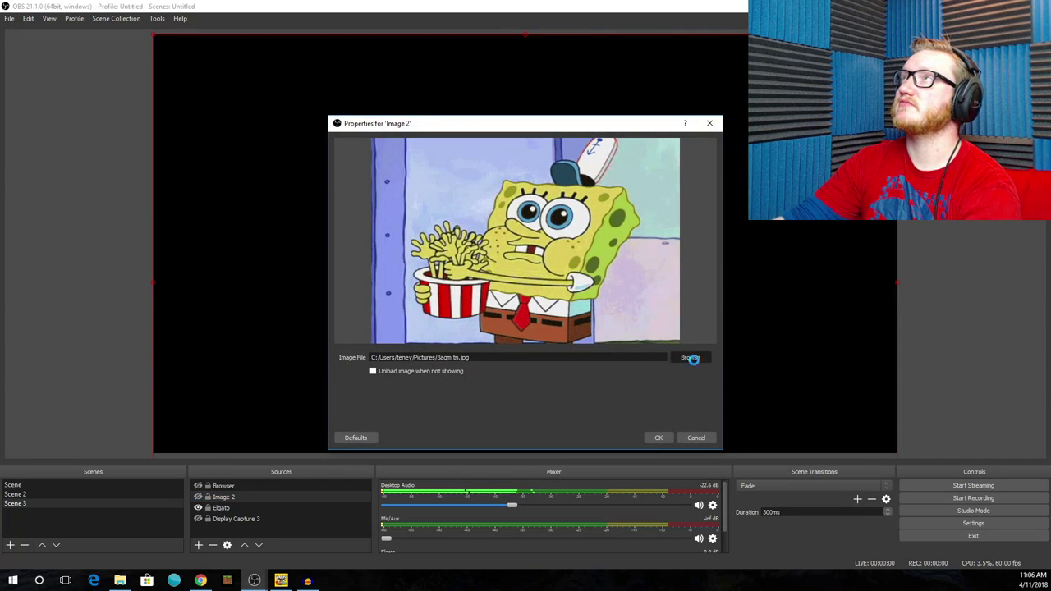
left_click(689, 357)
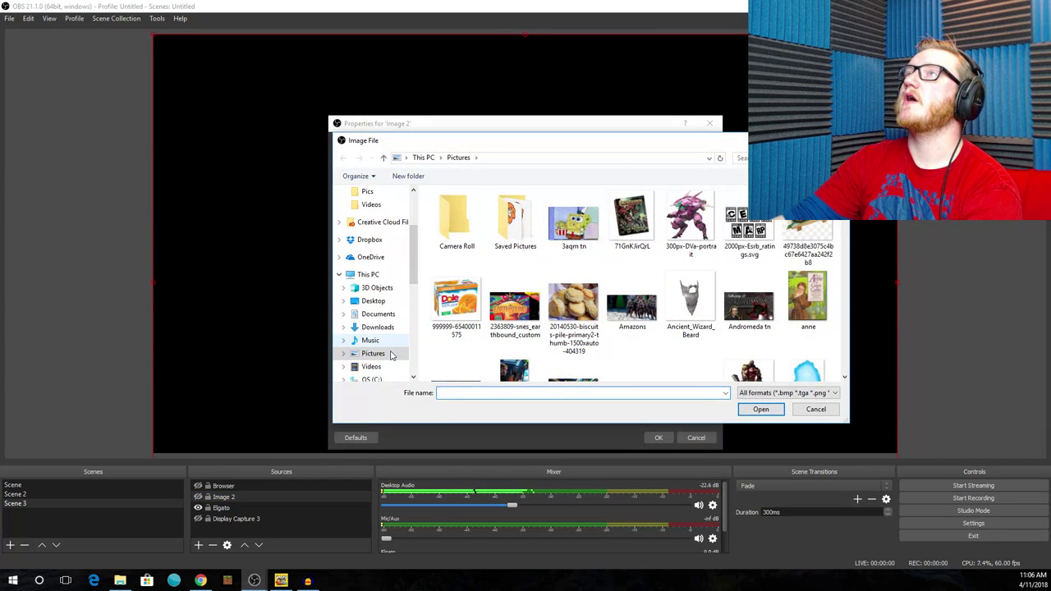
scroll(390, 355, "down", 2)
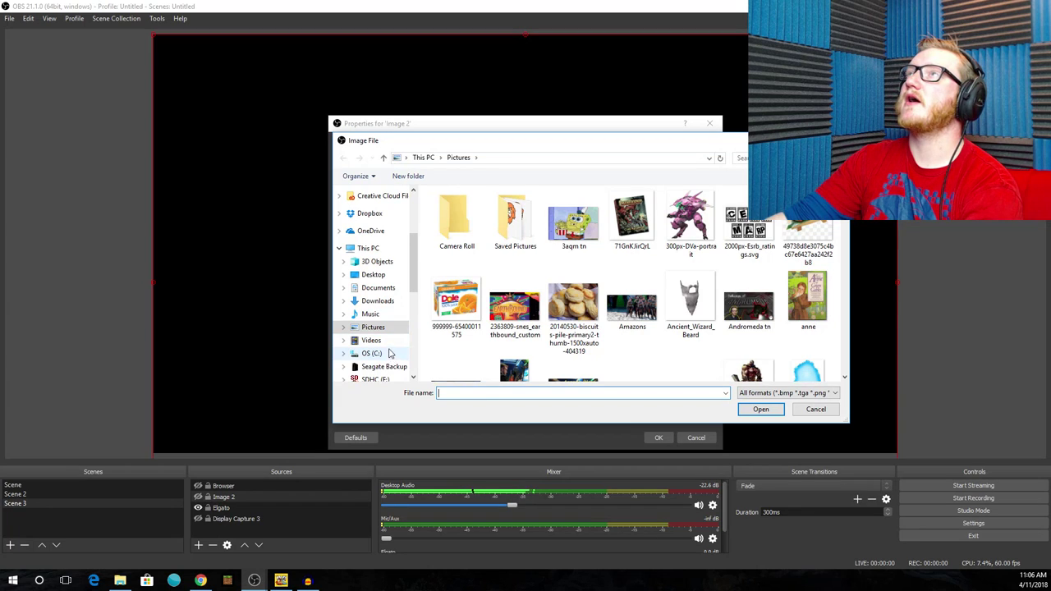
left_click(380, 287)
scroll(554, 283, "down", 3)
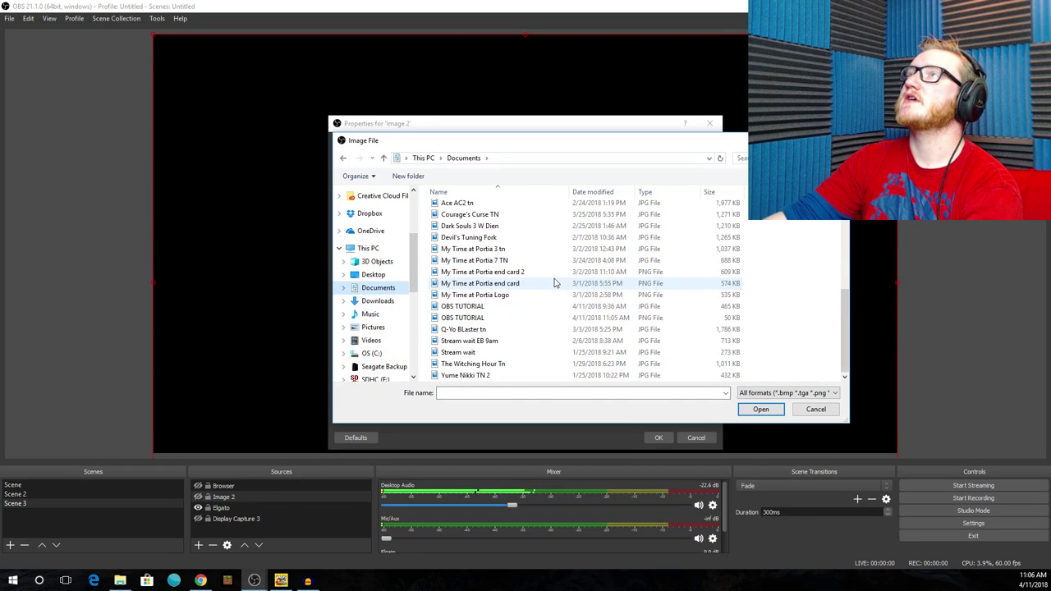
left_click(478, 320)
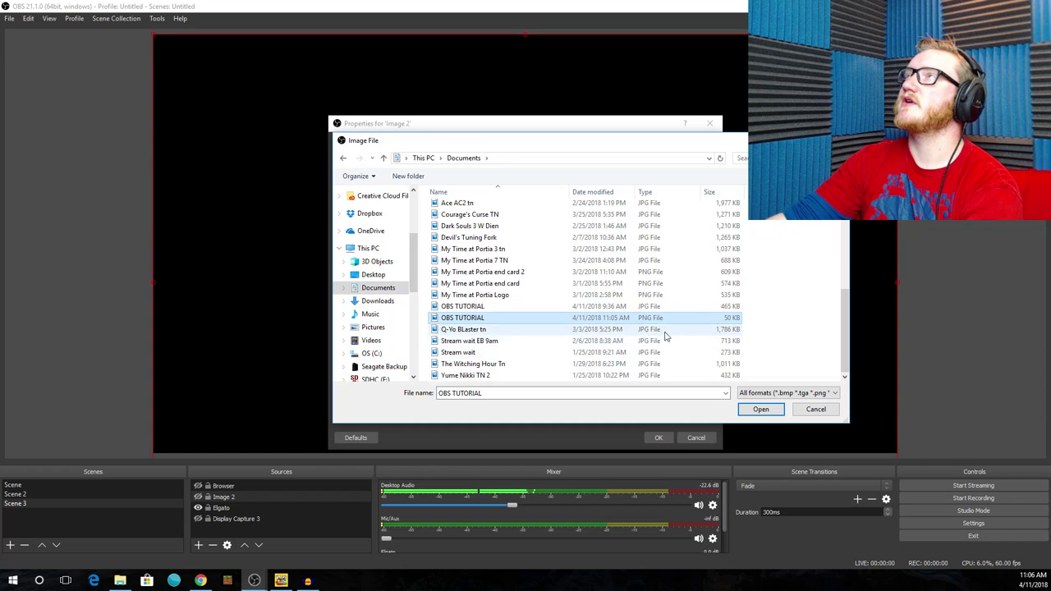
left_click(759, 409)
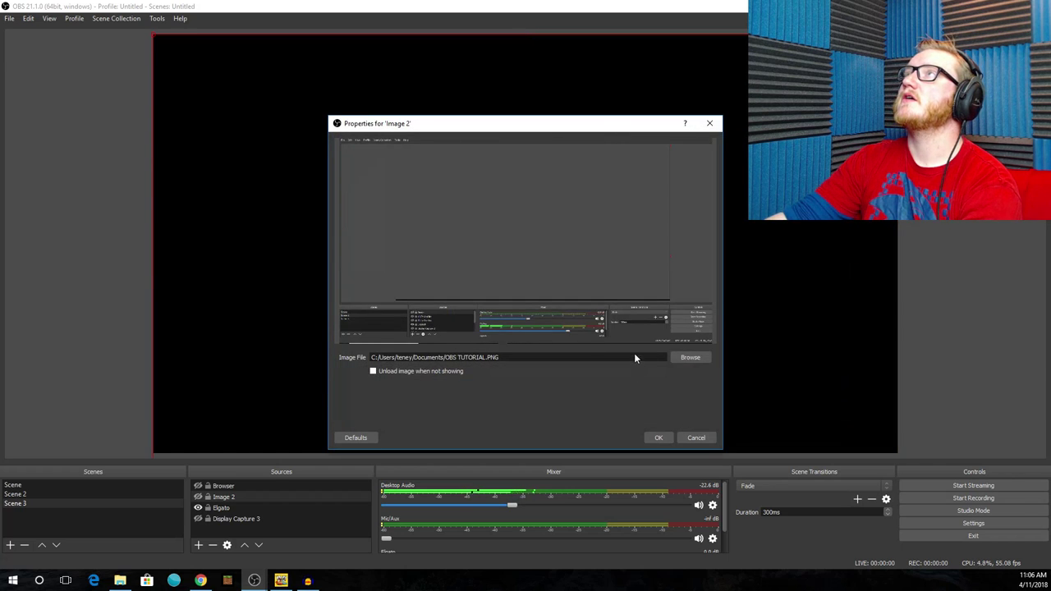
left_click(658, 437)
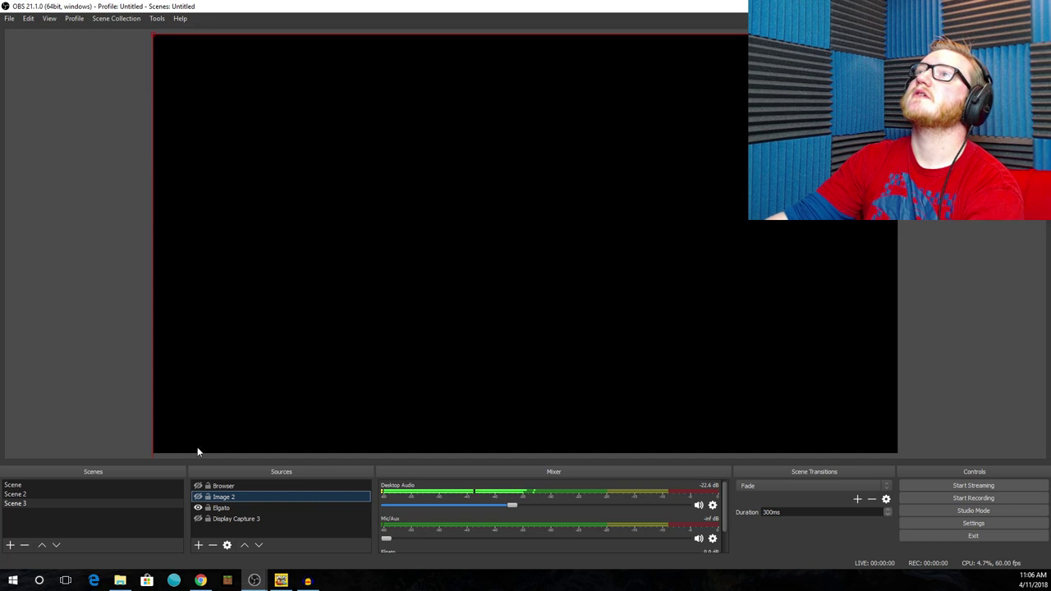
Make the Image 2 overlay visible and fit it to the screen.
left_click(197, 497)
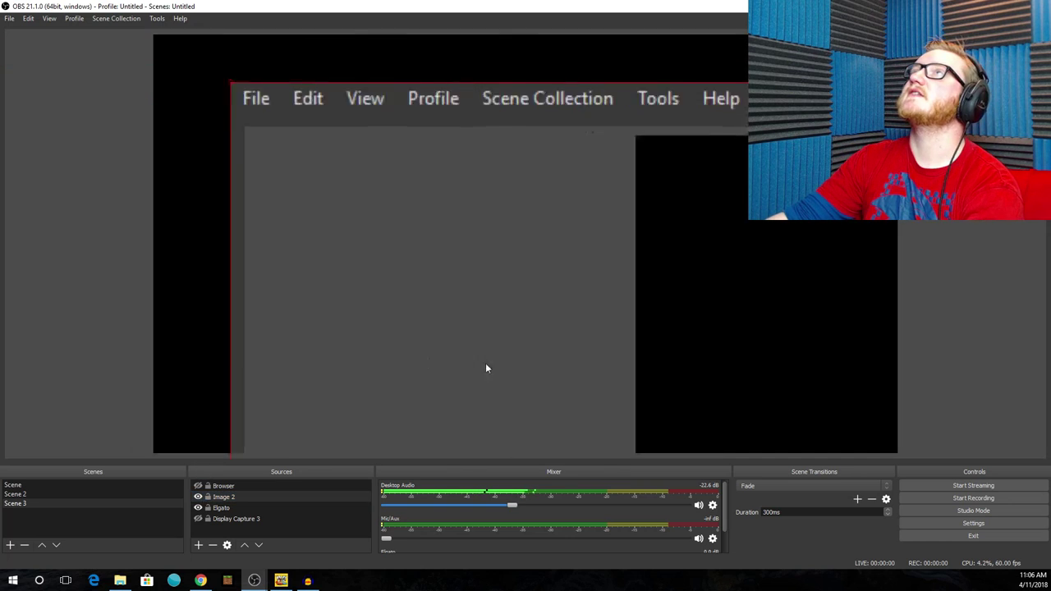
right_click(497, 268)
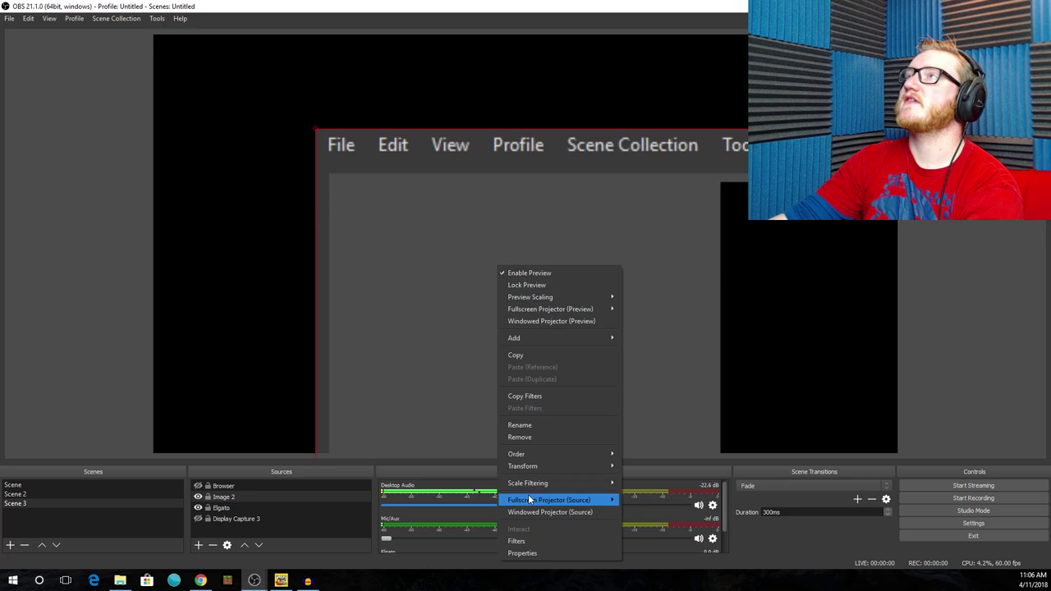
mouse_move(530, 467)
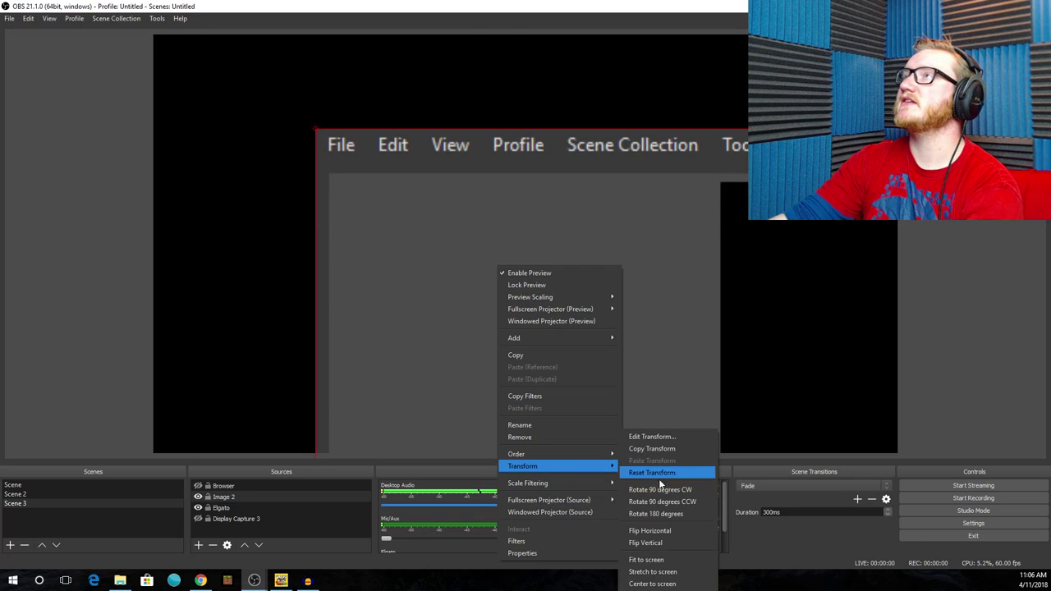
left_click(652, 561)
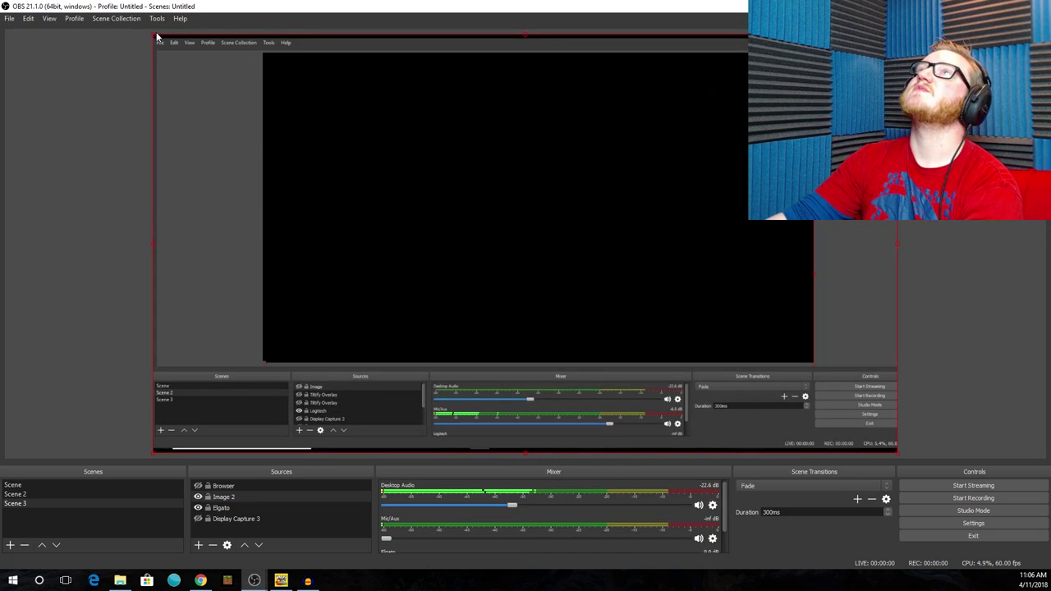
Shrink the Image 2 overlay to a bit over half the canvas width, anchored at the canvas's lower-right corner.
left_click_drag(156, 46, 463, 154)
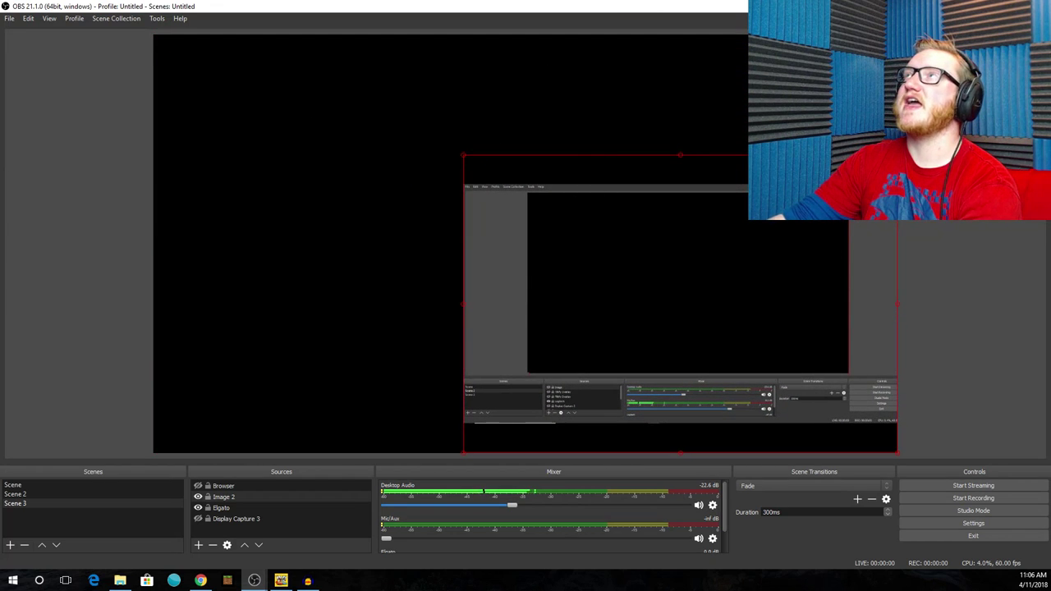
mouse_move(459, 306)
left_mouse_down()
mouse_move(577, 305)
mouse_move(467, 294)
left_mouse_up()
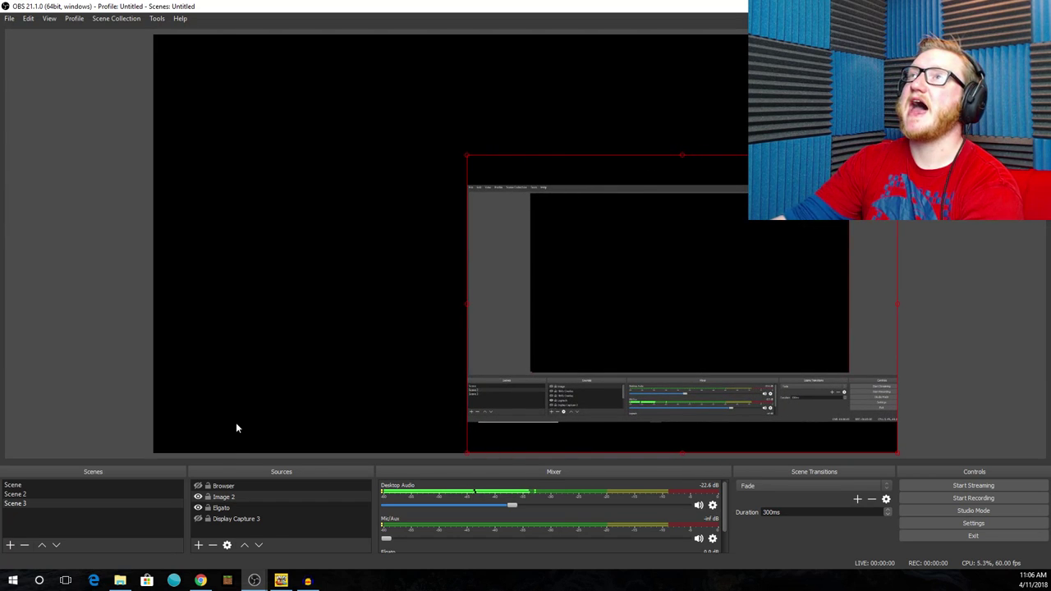
Add a new image source named Image 3 that uses Courage's Curse TN.jpg from the Documents folder.
right_click(225, 530)
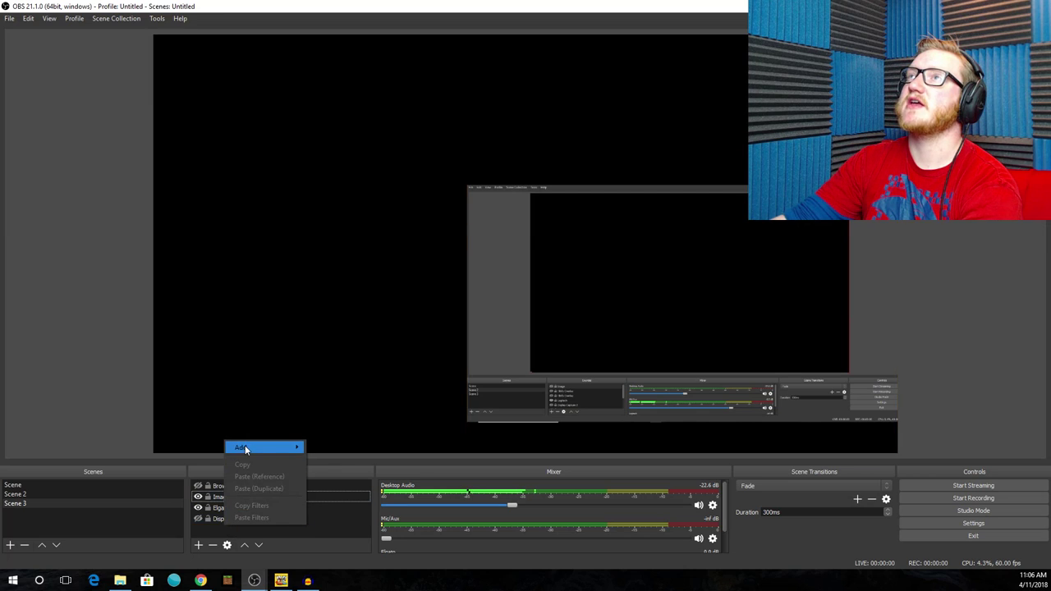
mouse_move(245, 445)
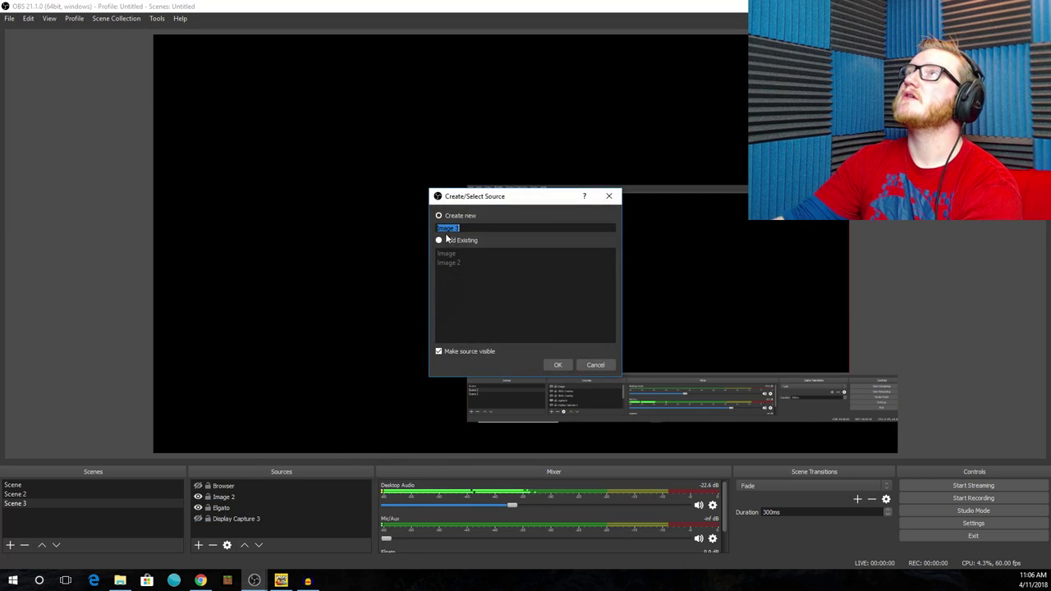
left_click(556, 367)
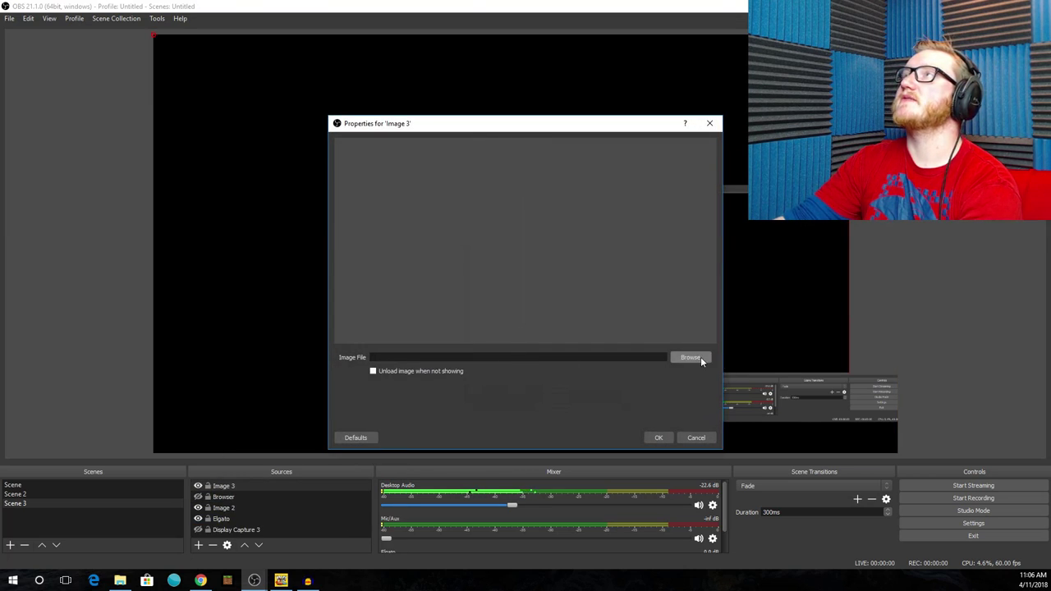
left_click(701, 359)
scroll(511, 279, "down", 5)
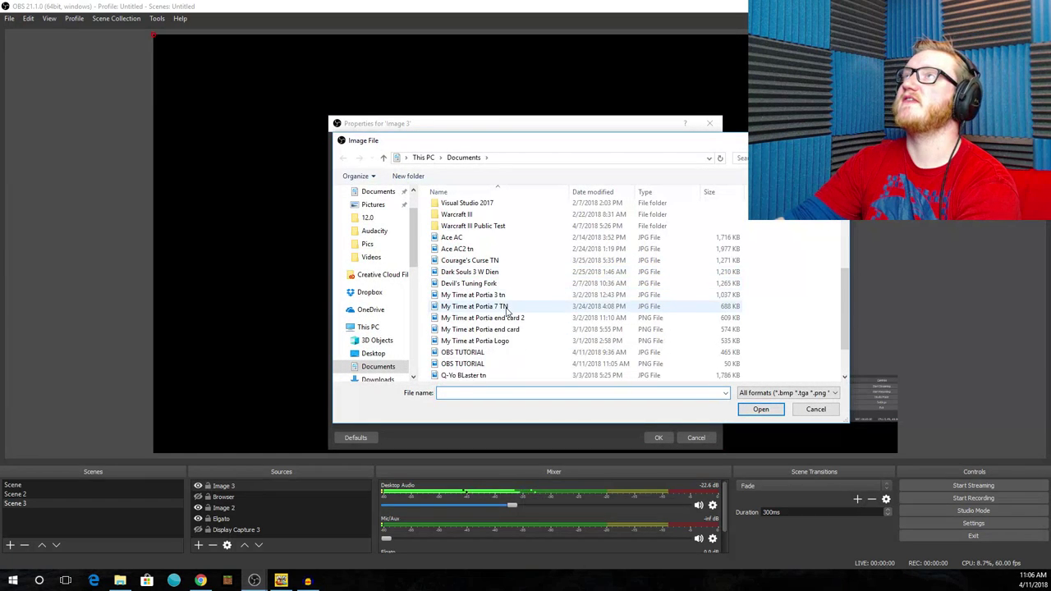
left_click(503, 296)
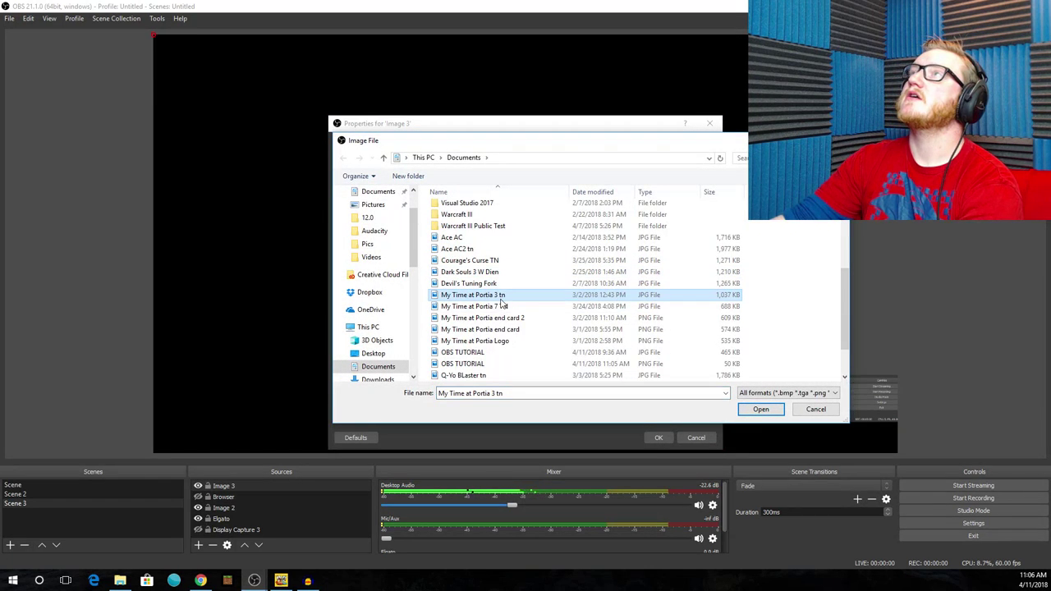
left_click(472, 261)
left_click(761, 409)
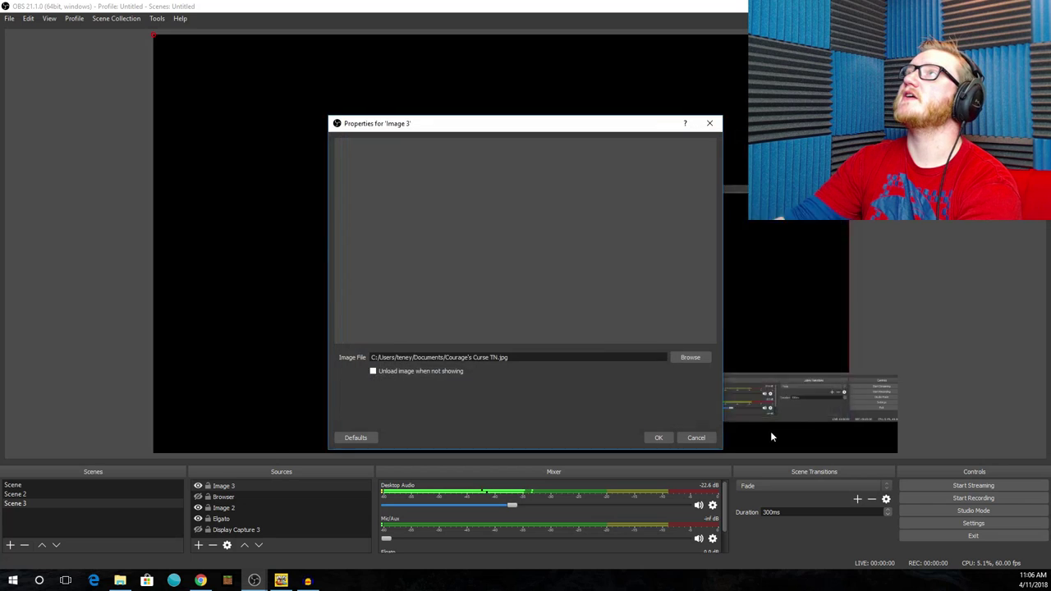
left_click(658, 437)
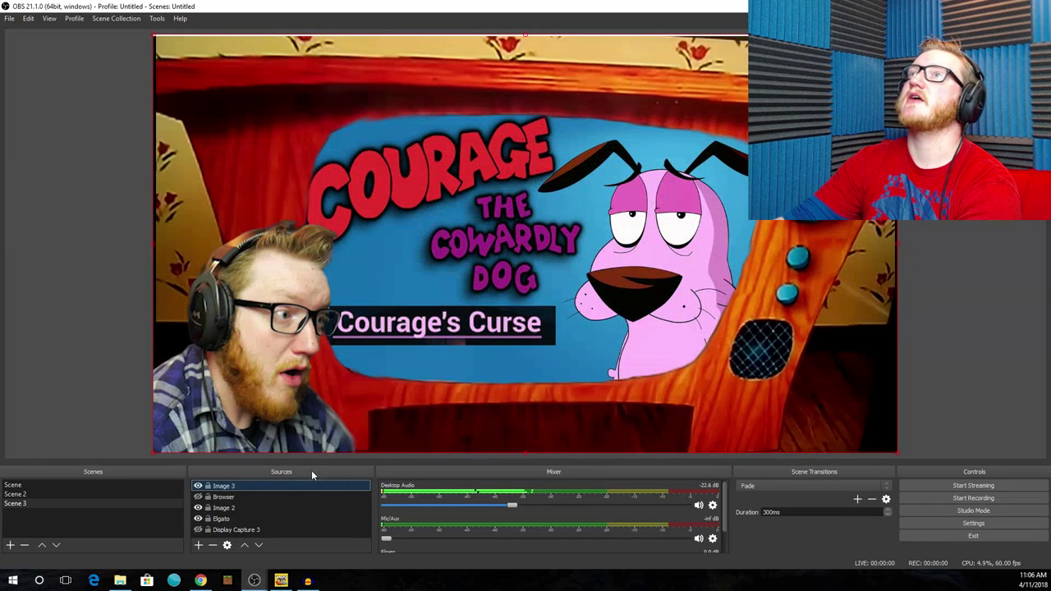
Reorder Image 3 directly beneath Image 2 in the sources and align it to fill the canvas.
left_click_drag(239, 520, 239, 520)
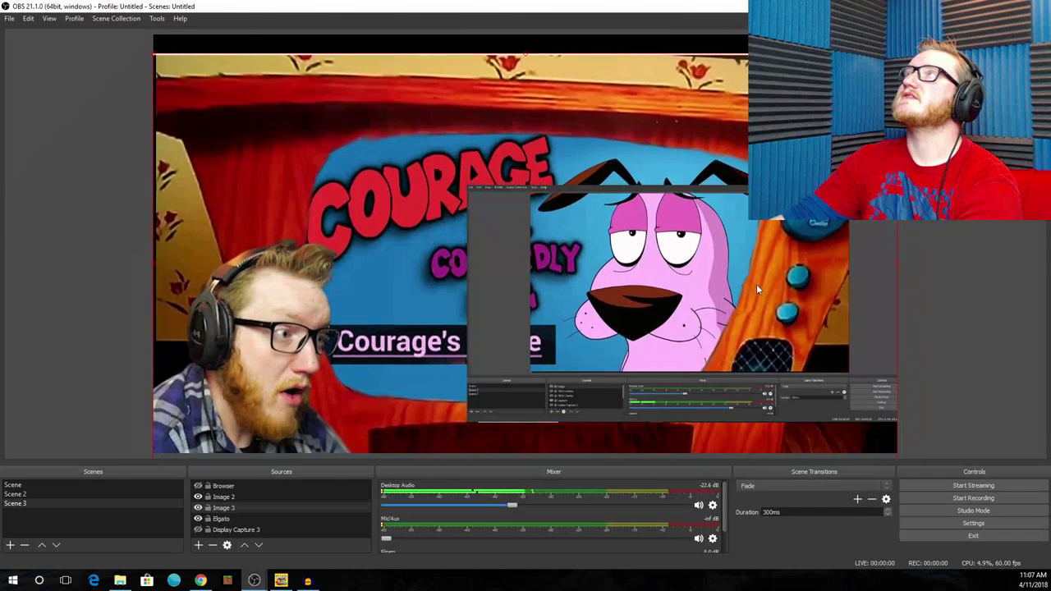
left_click(758, 266)
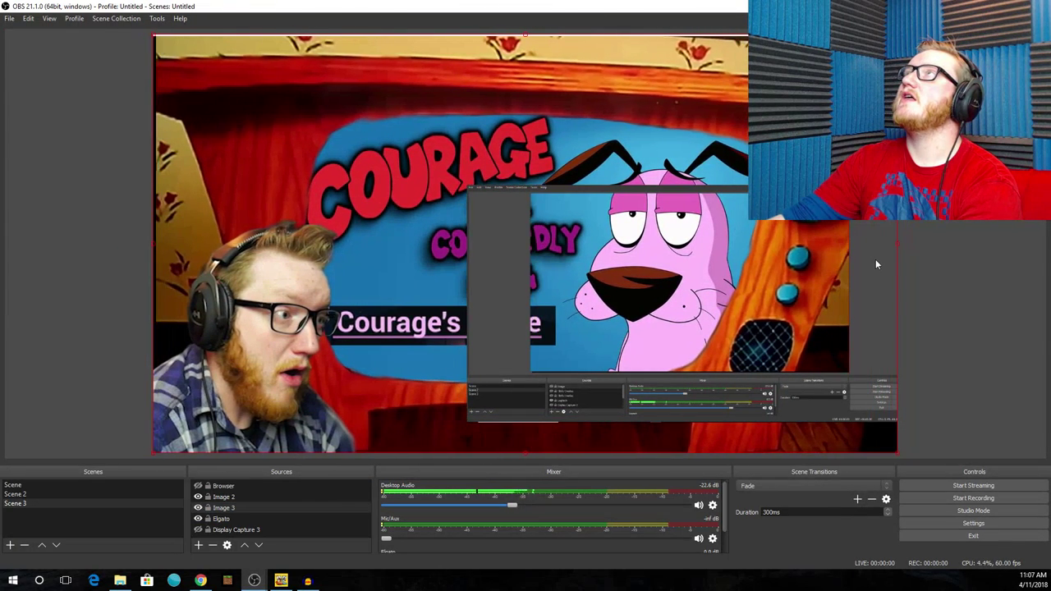
left_click(238, 508)
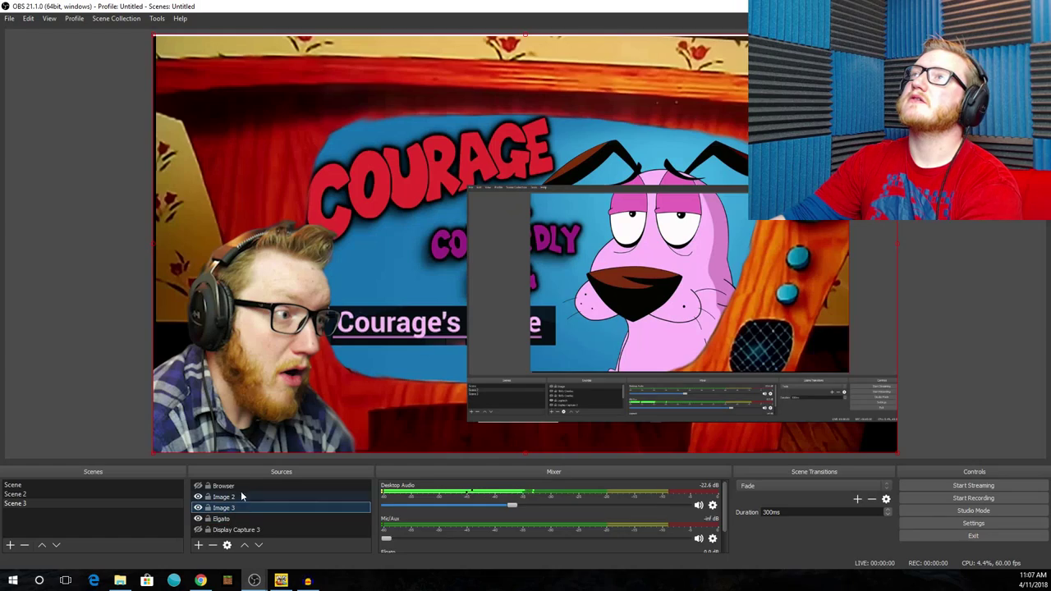
Move the Image 2 overlay to the canvas's upper-right corner and enlarge it to the full canvas width over Image 3.
left_click(232, 496)
left_click_drag(501, 294, 401, 132)
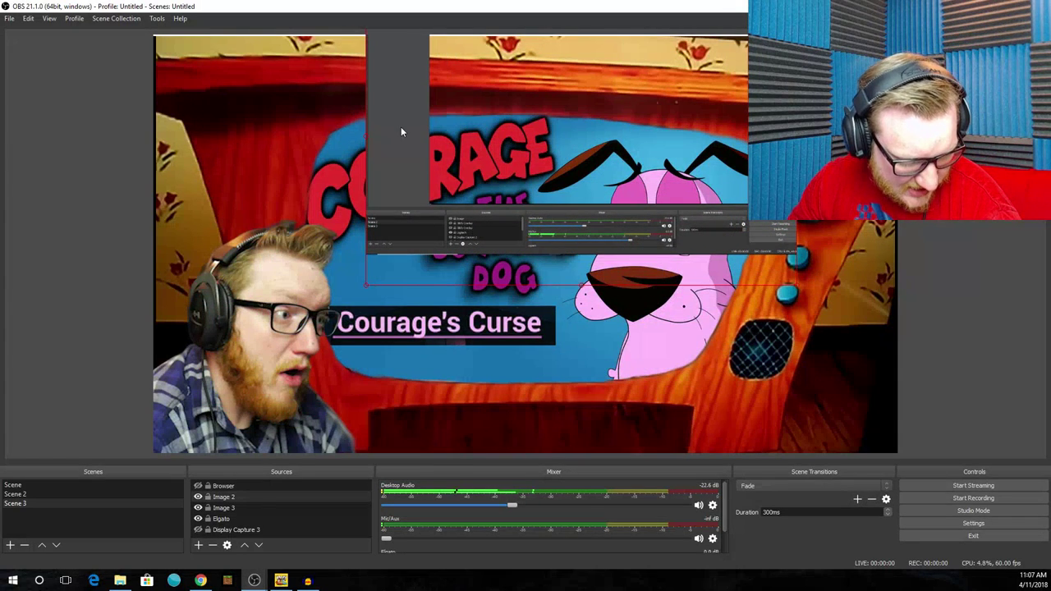
left_click_drag(401, 128, 498, 146)
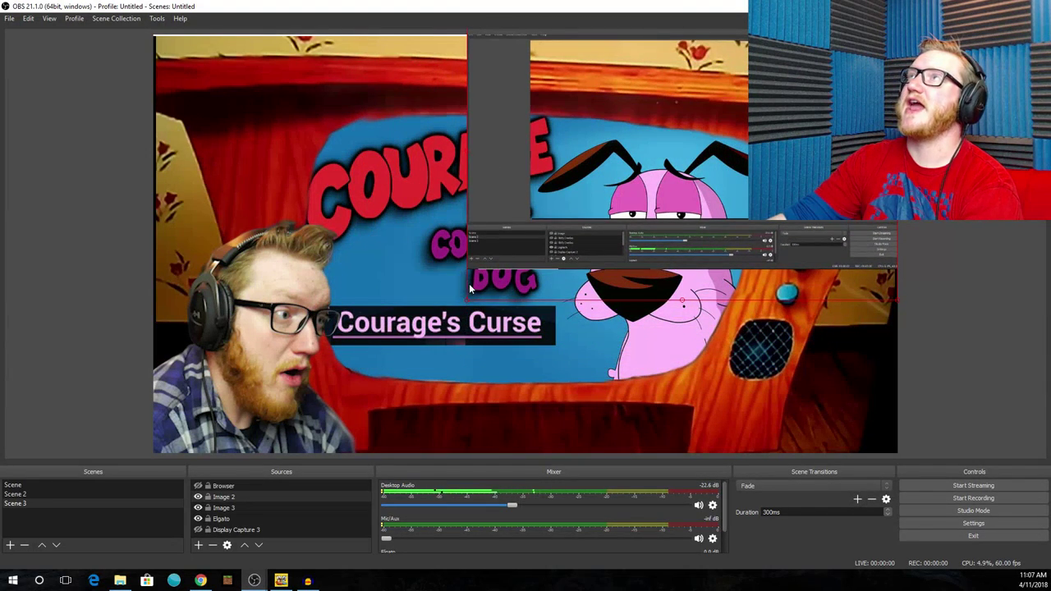
left_click_drag(465, 302, 179, 474)
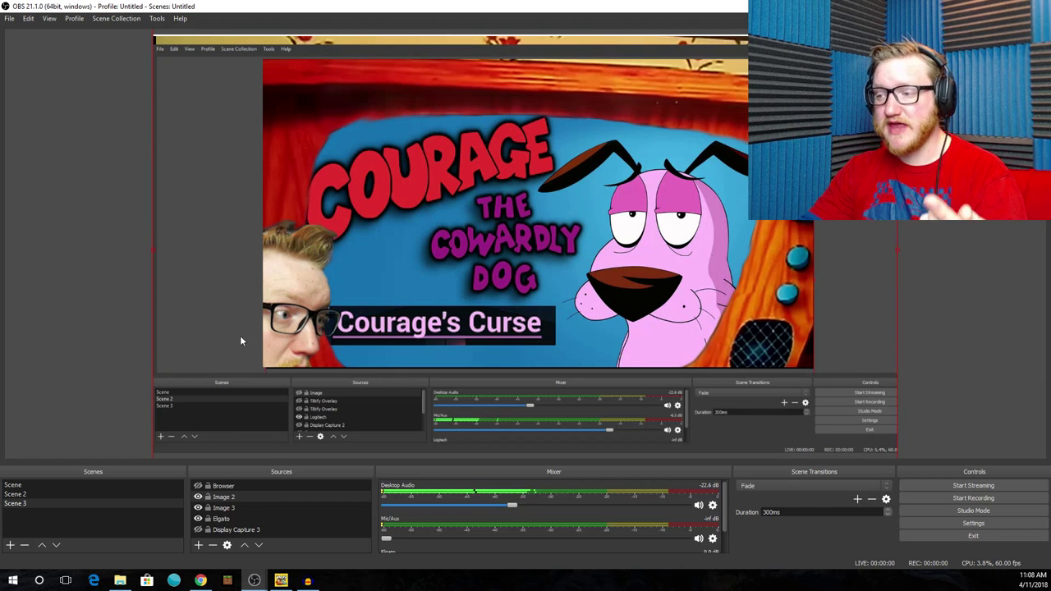
Check the Browser source's properties, including its URL and size, and close them without changes.
double_click(227, 487)
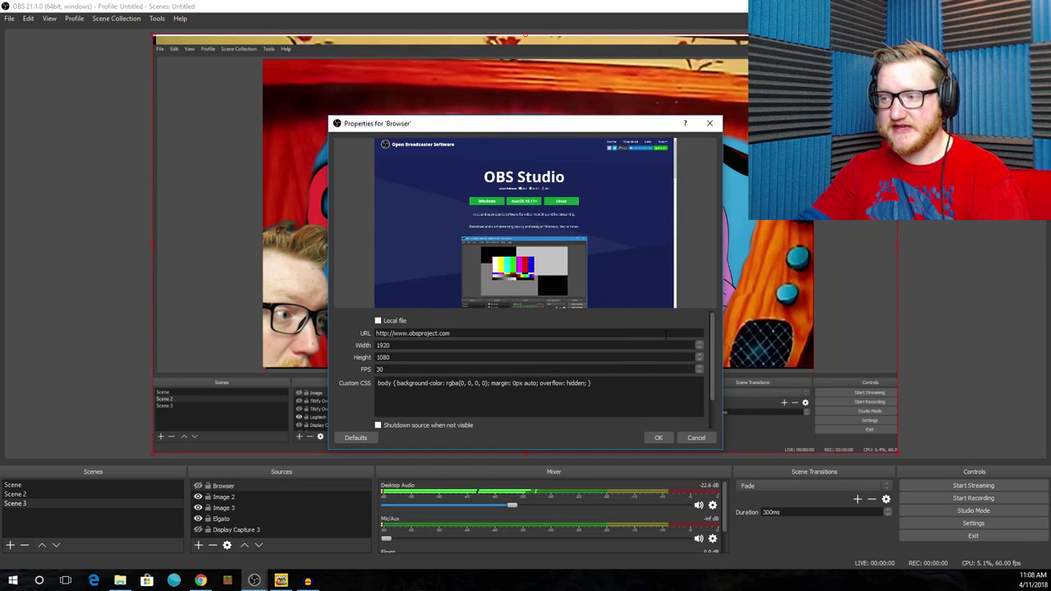
left_click(696, 438)
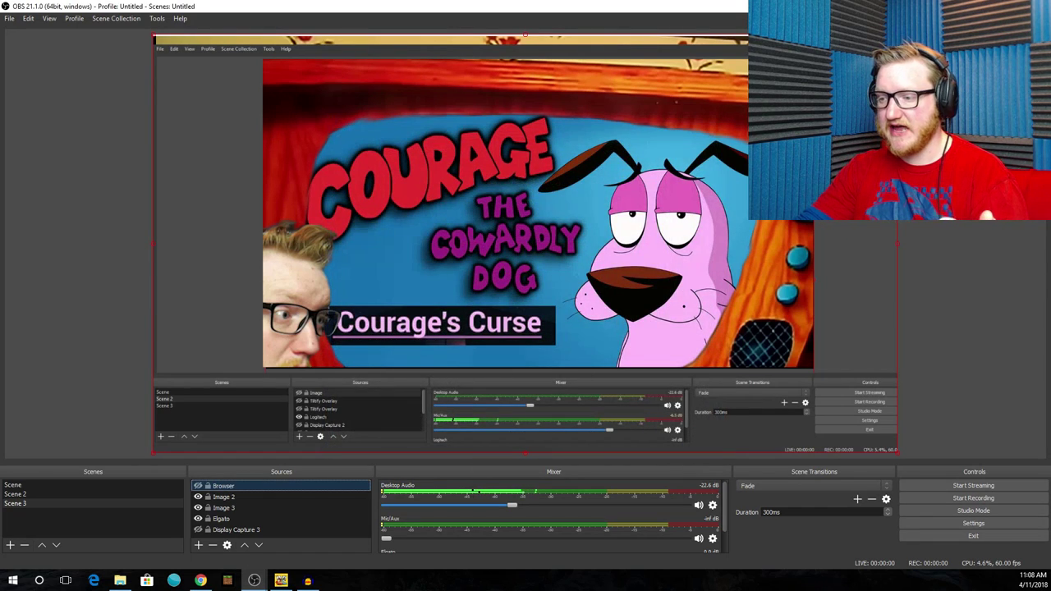